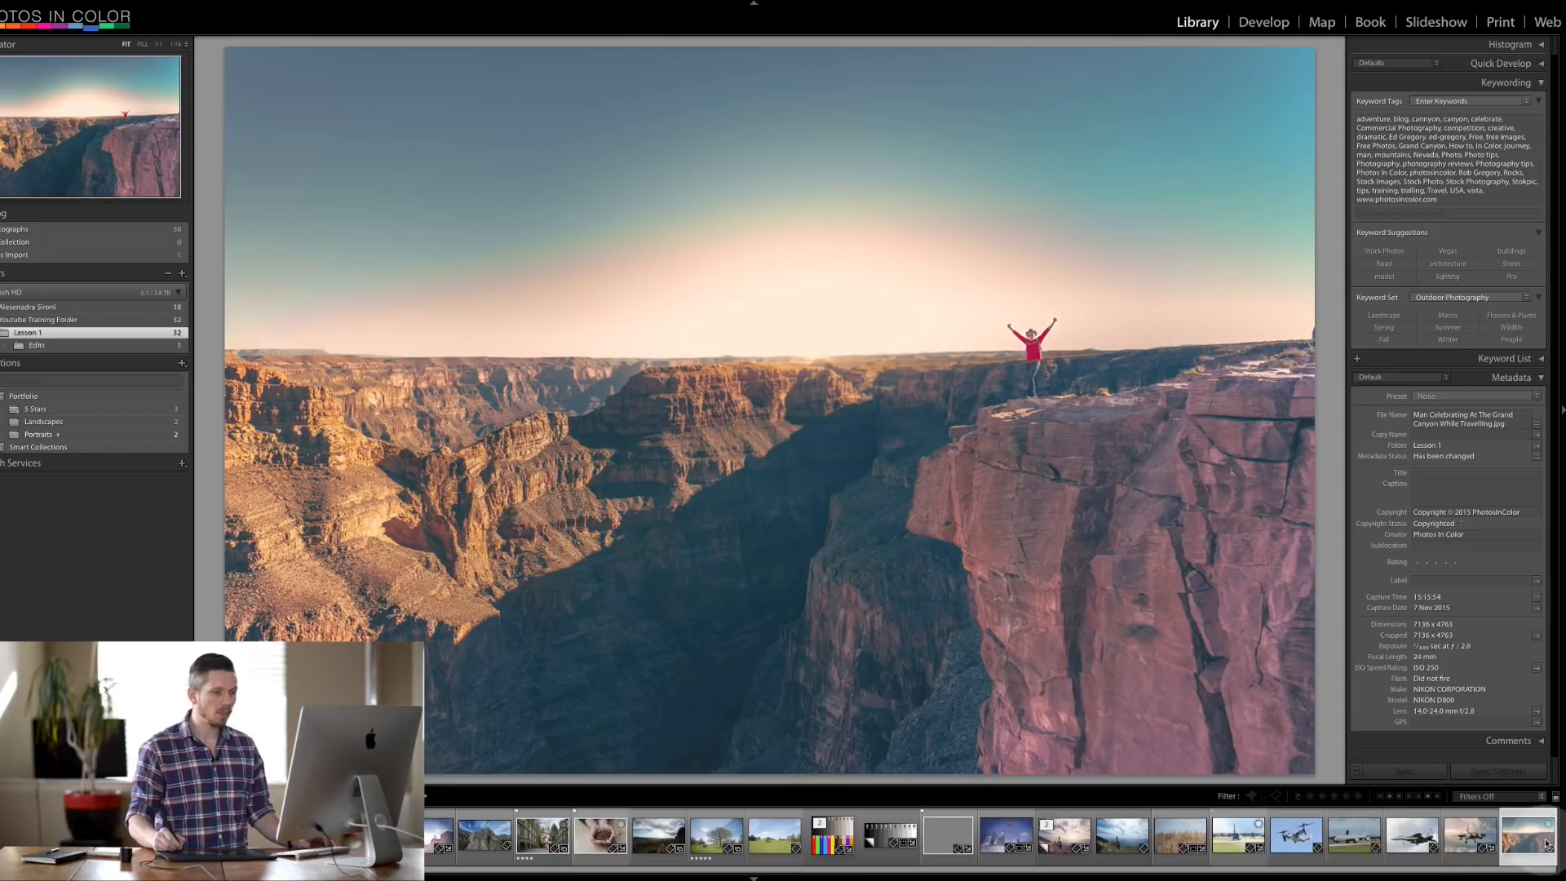
- Select all filmstrip photos, then narrow the selection to the Grand Canyon man-celebrating photo
mouse_move(569, 877)
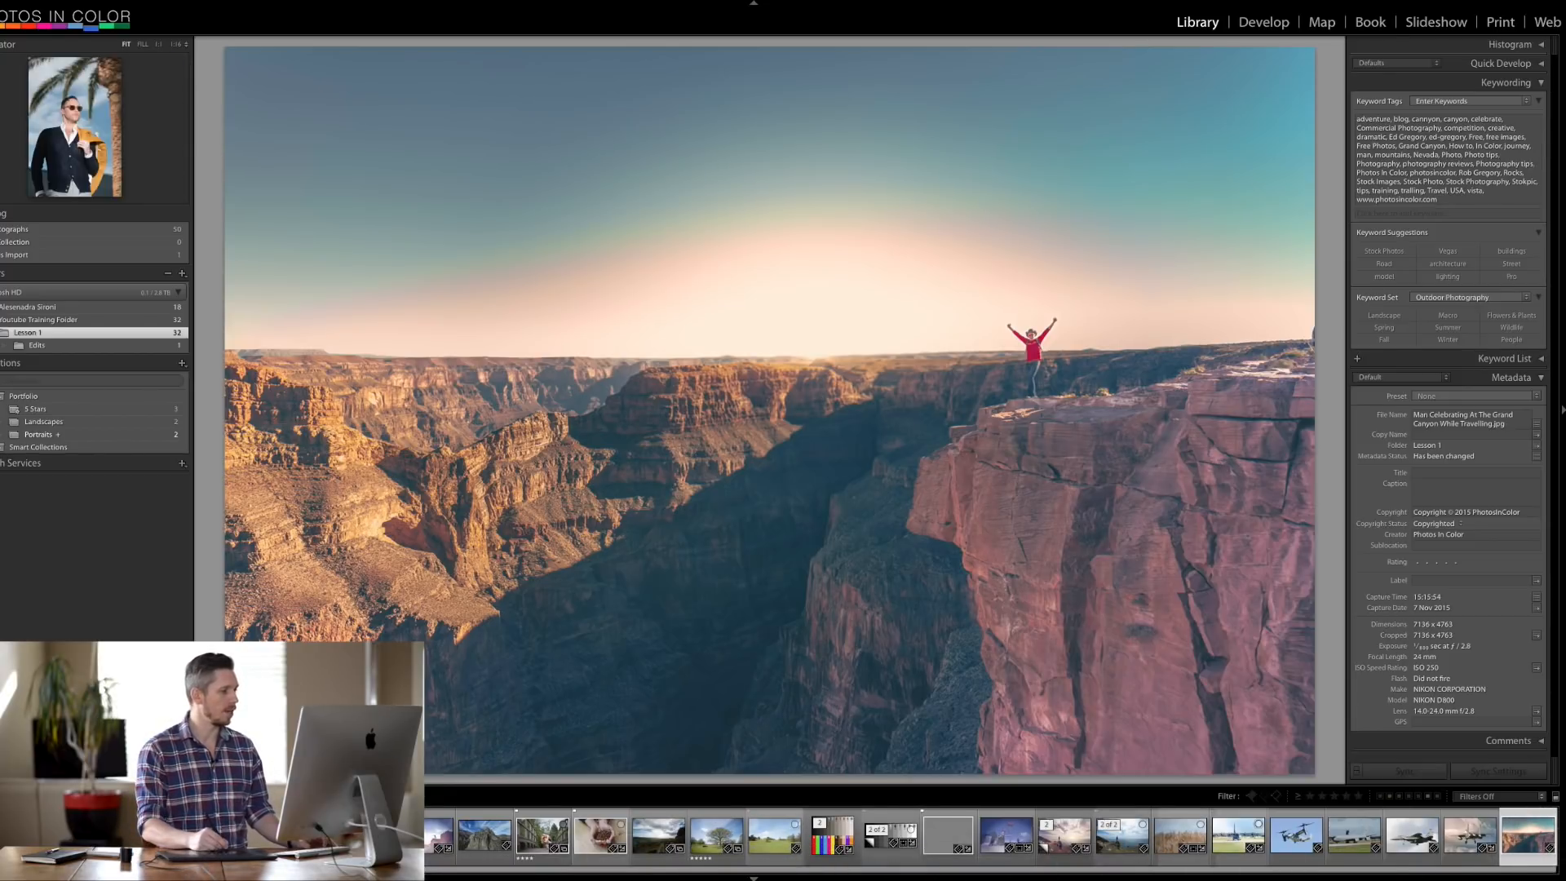
key(super+a)
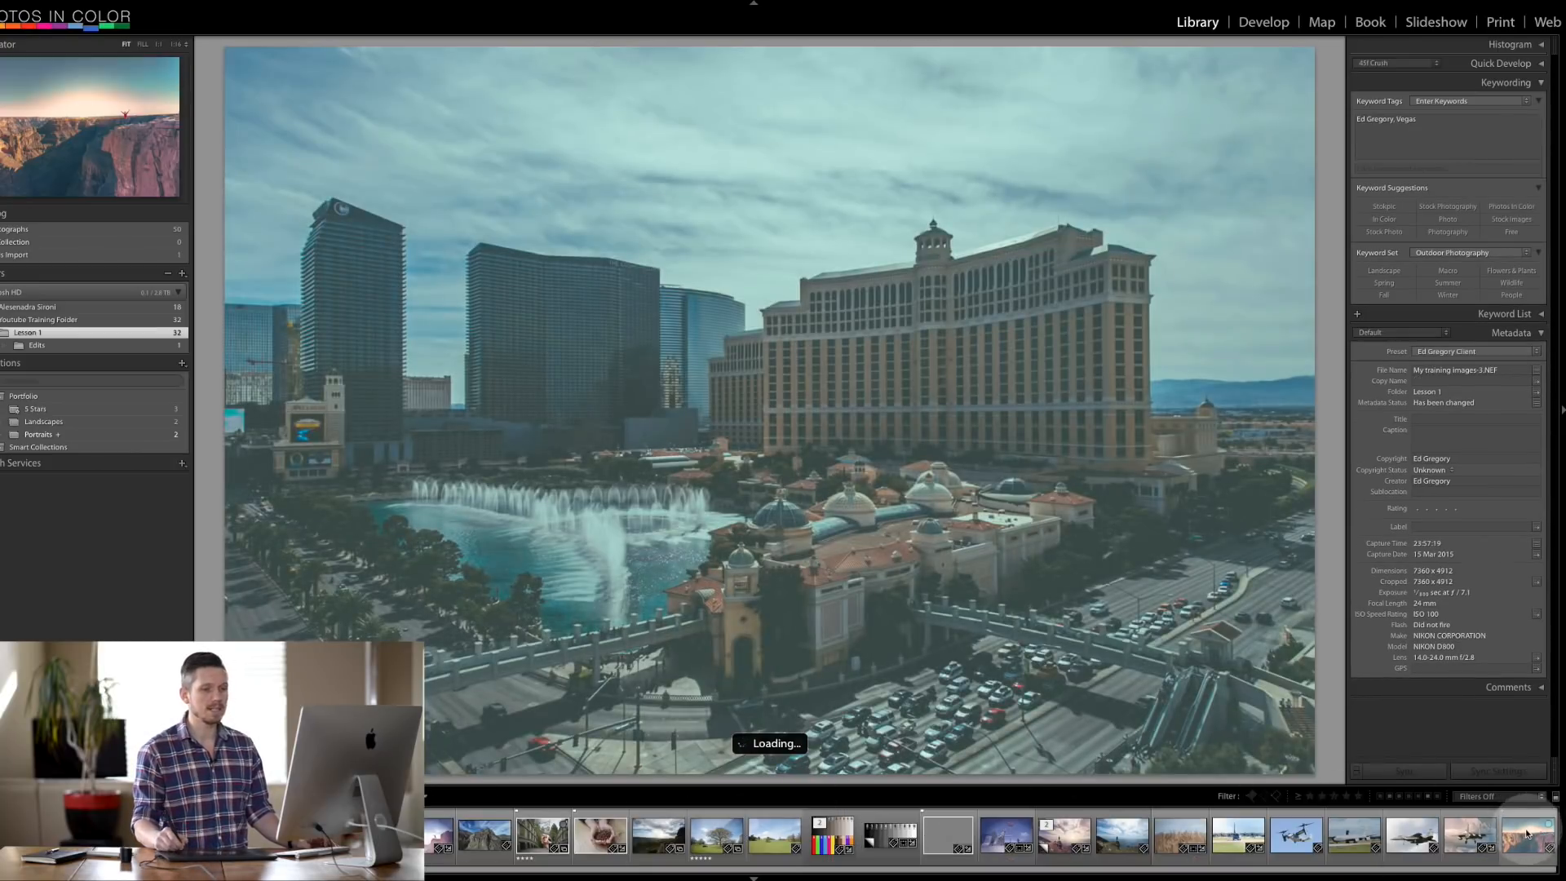
click(1525, 838)
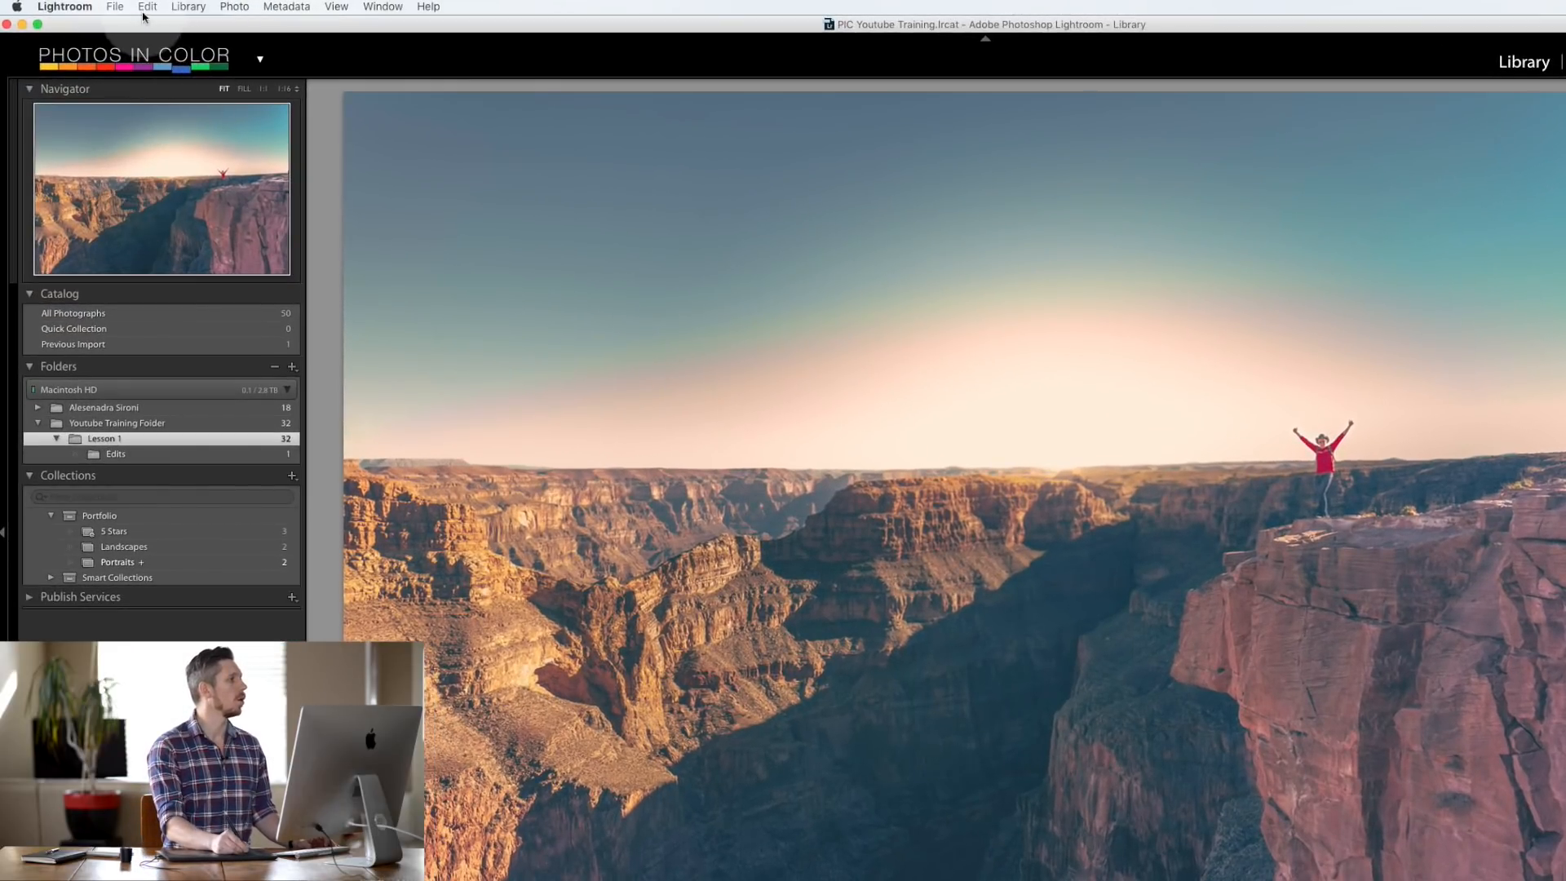
- Open the Export One File dialog for the Grand Canyon photo with Cmd+Shift+E
click(114, 7)
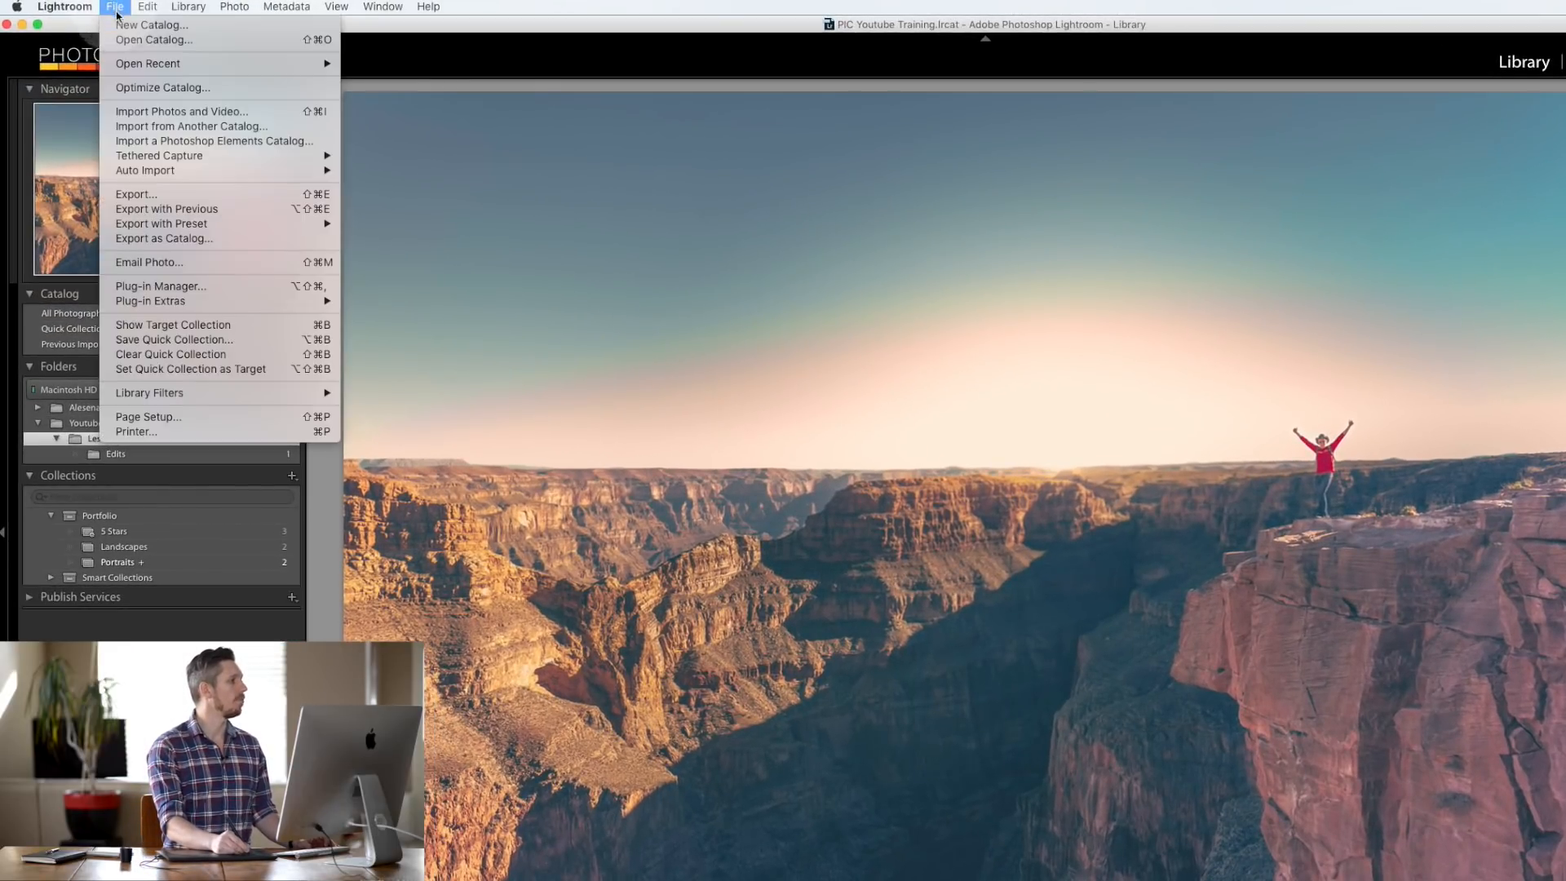
click(866, 569)
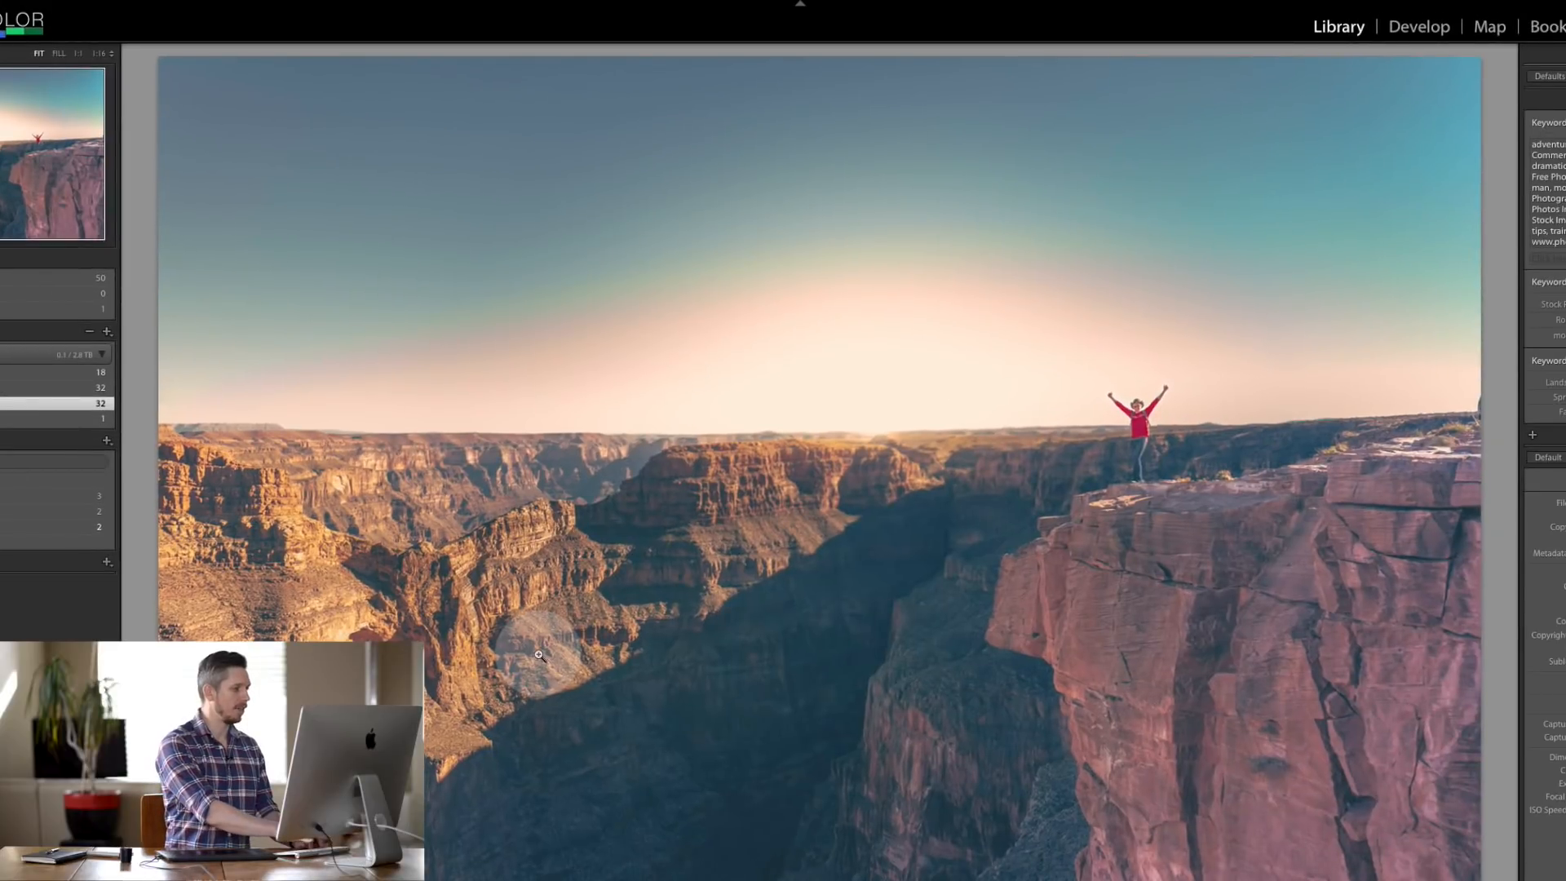
key(shift+super+e)
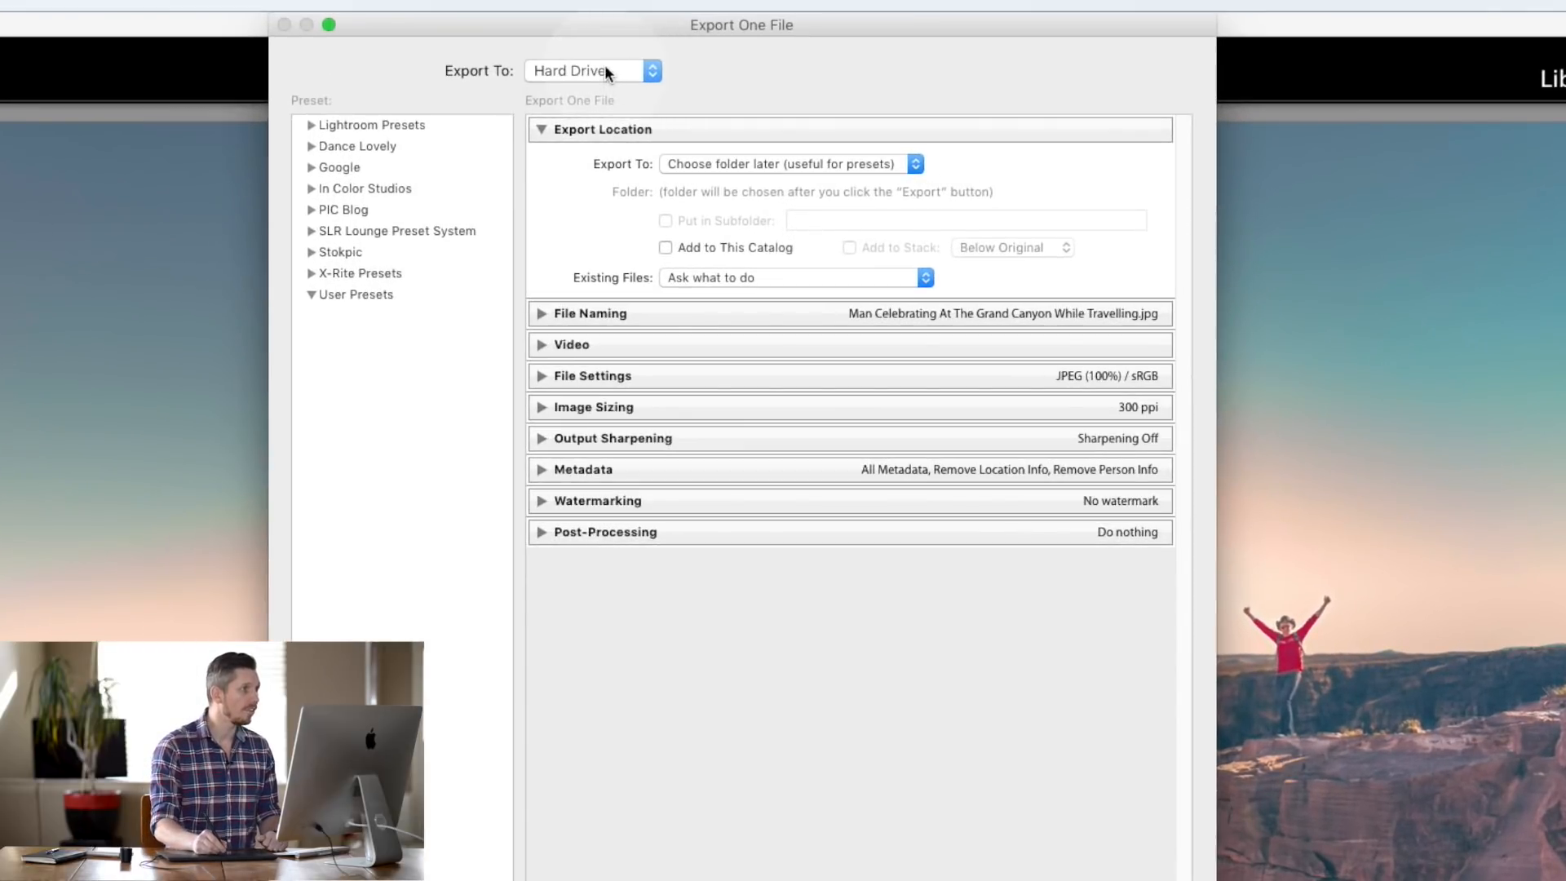
- Switch Export To to Email, preview and cancel the Mail message, then reopen Export
click(605, 68)
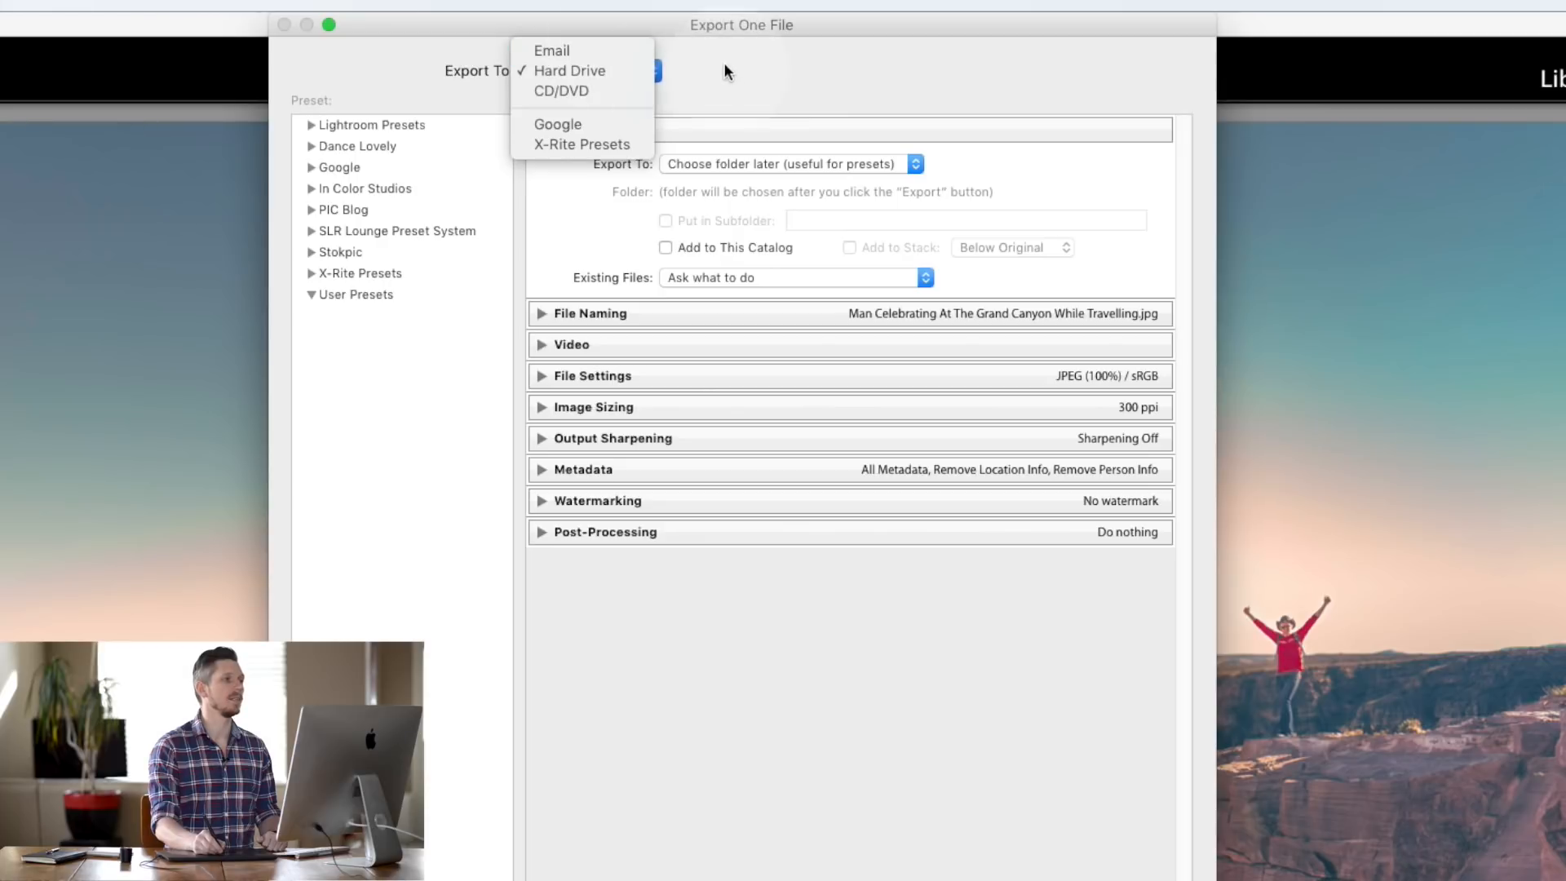
click(598, 51)
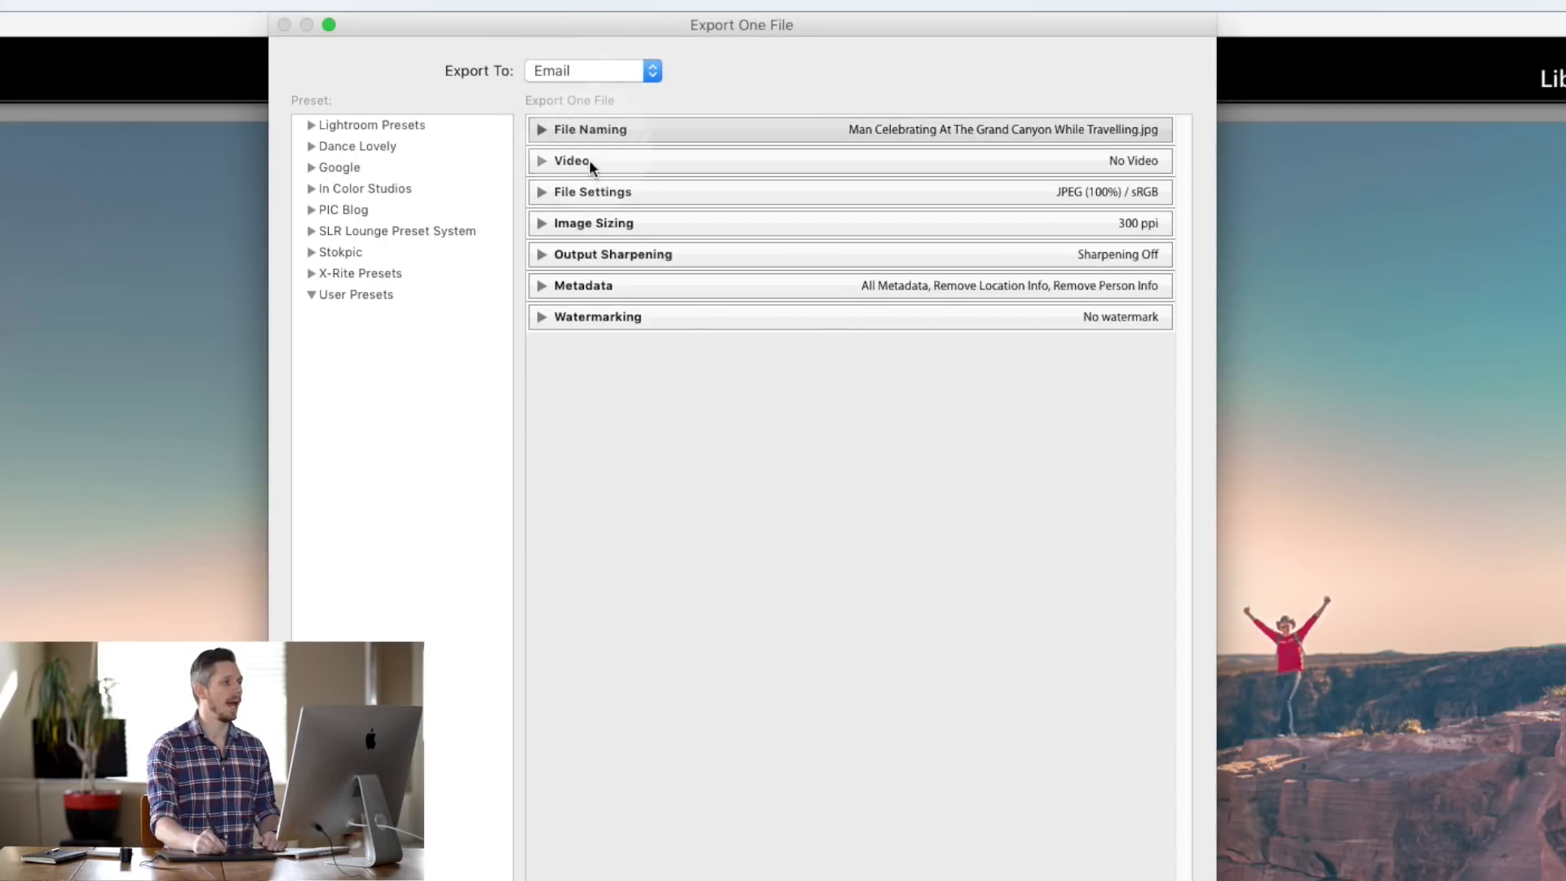
key(Return)
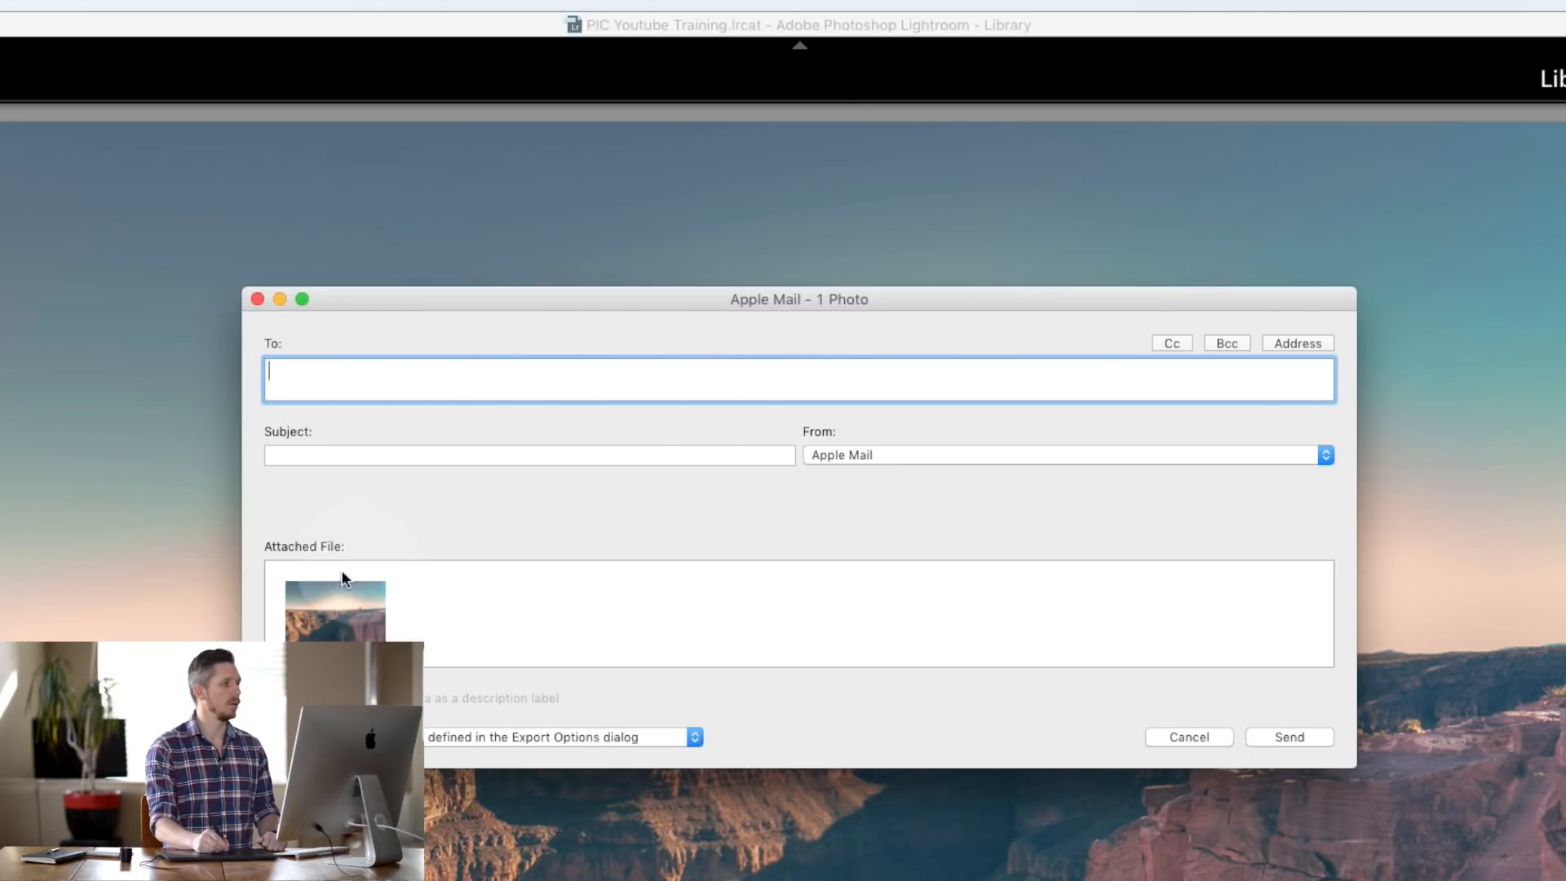
click(1209, 742)
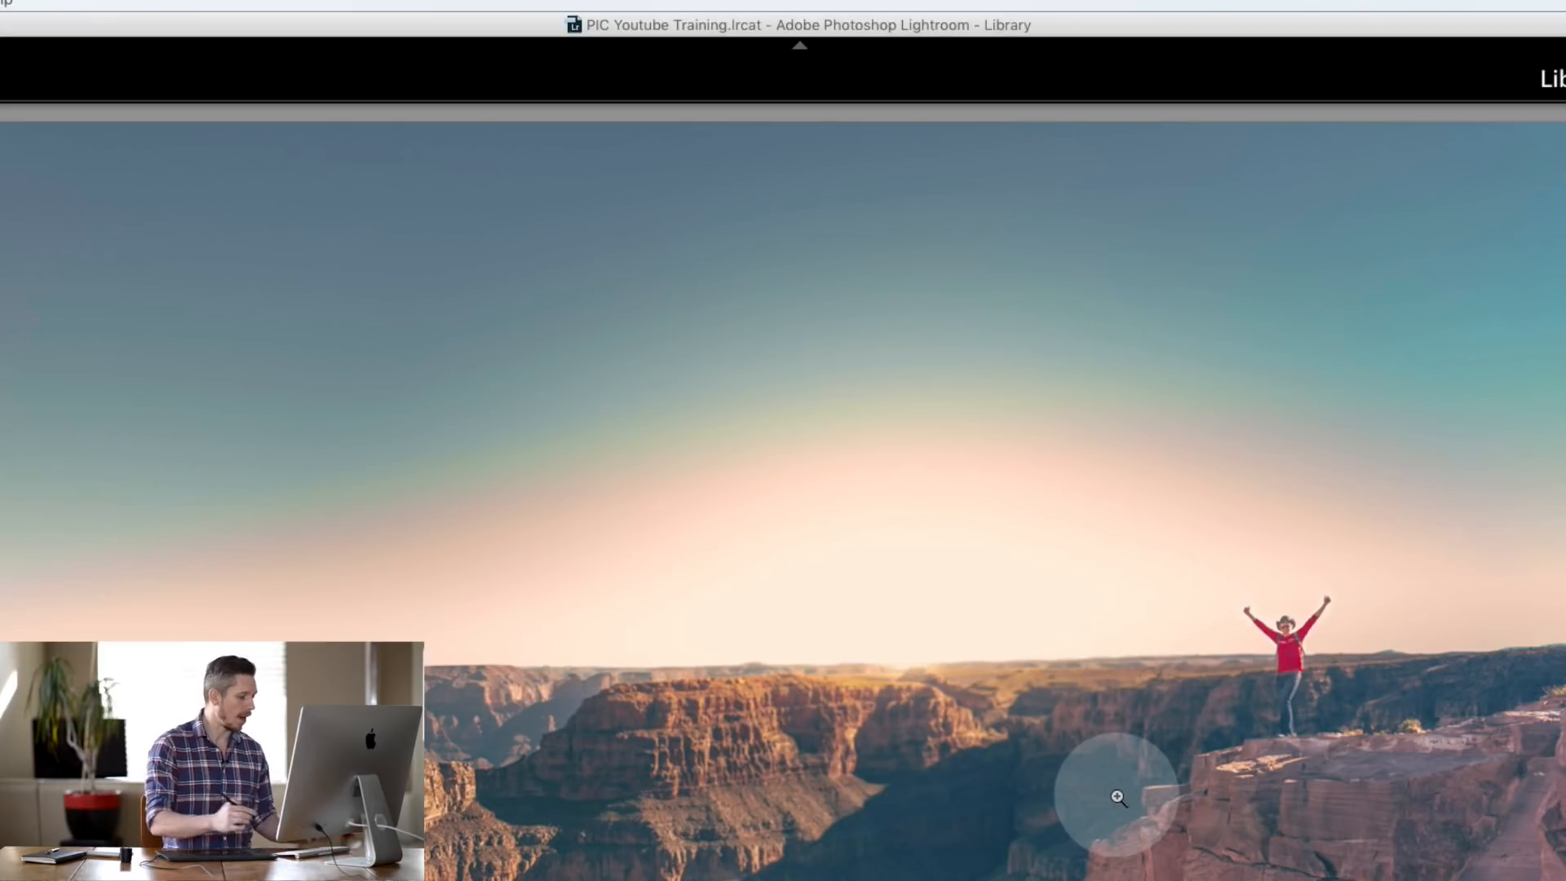
key(super+shift+e)
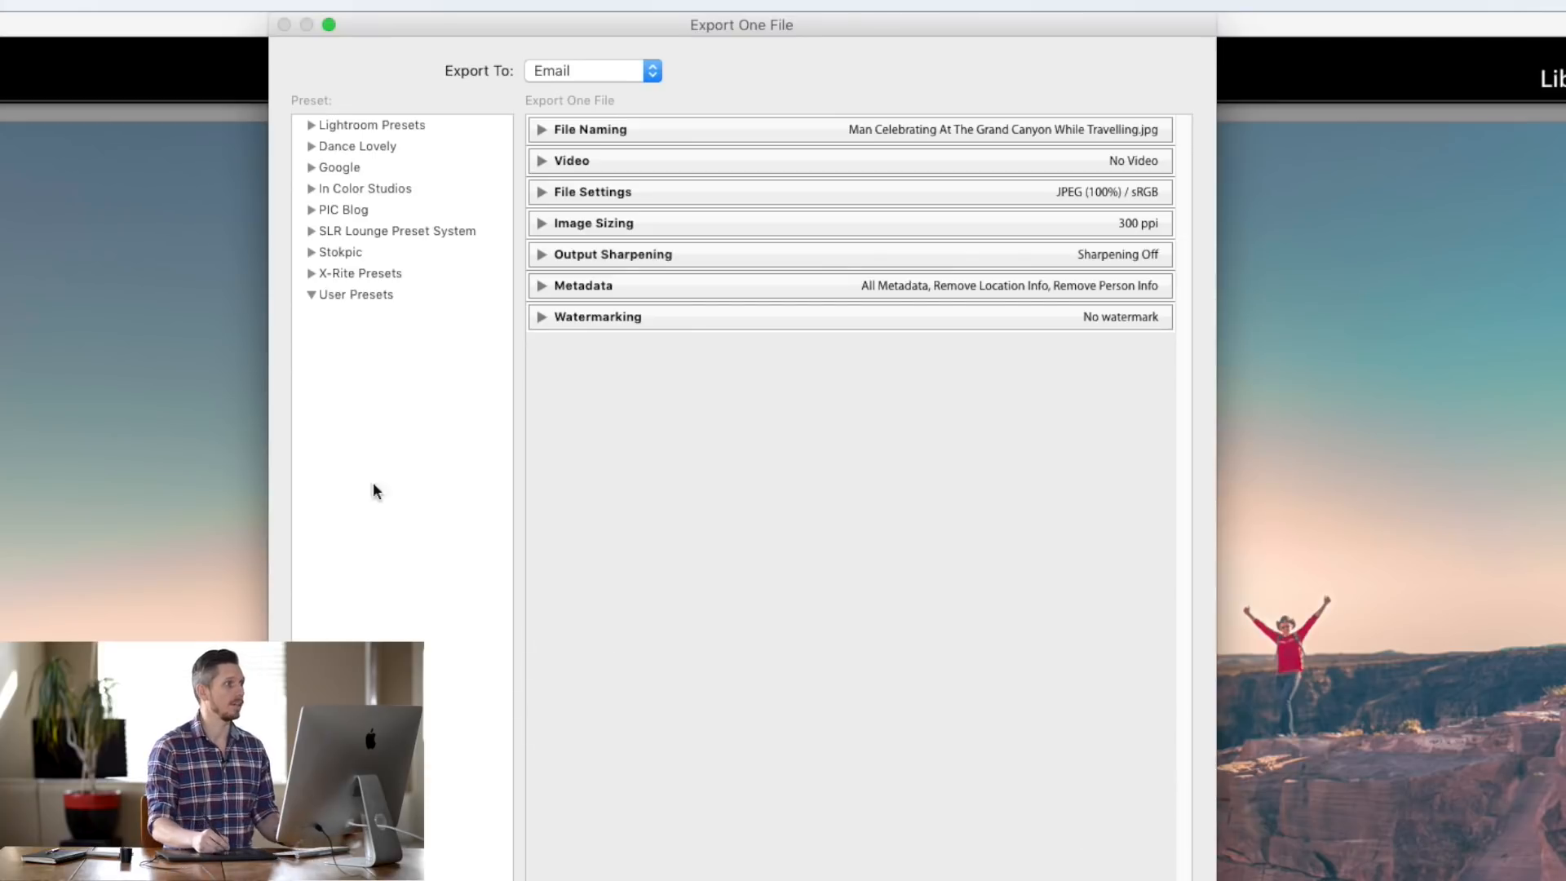
- Set Export To back to Hard Drive and re-expand the Export Location section
click(650, 71)
click(628, 89)
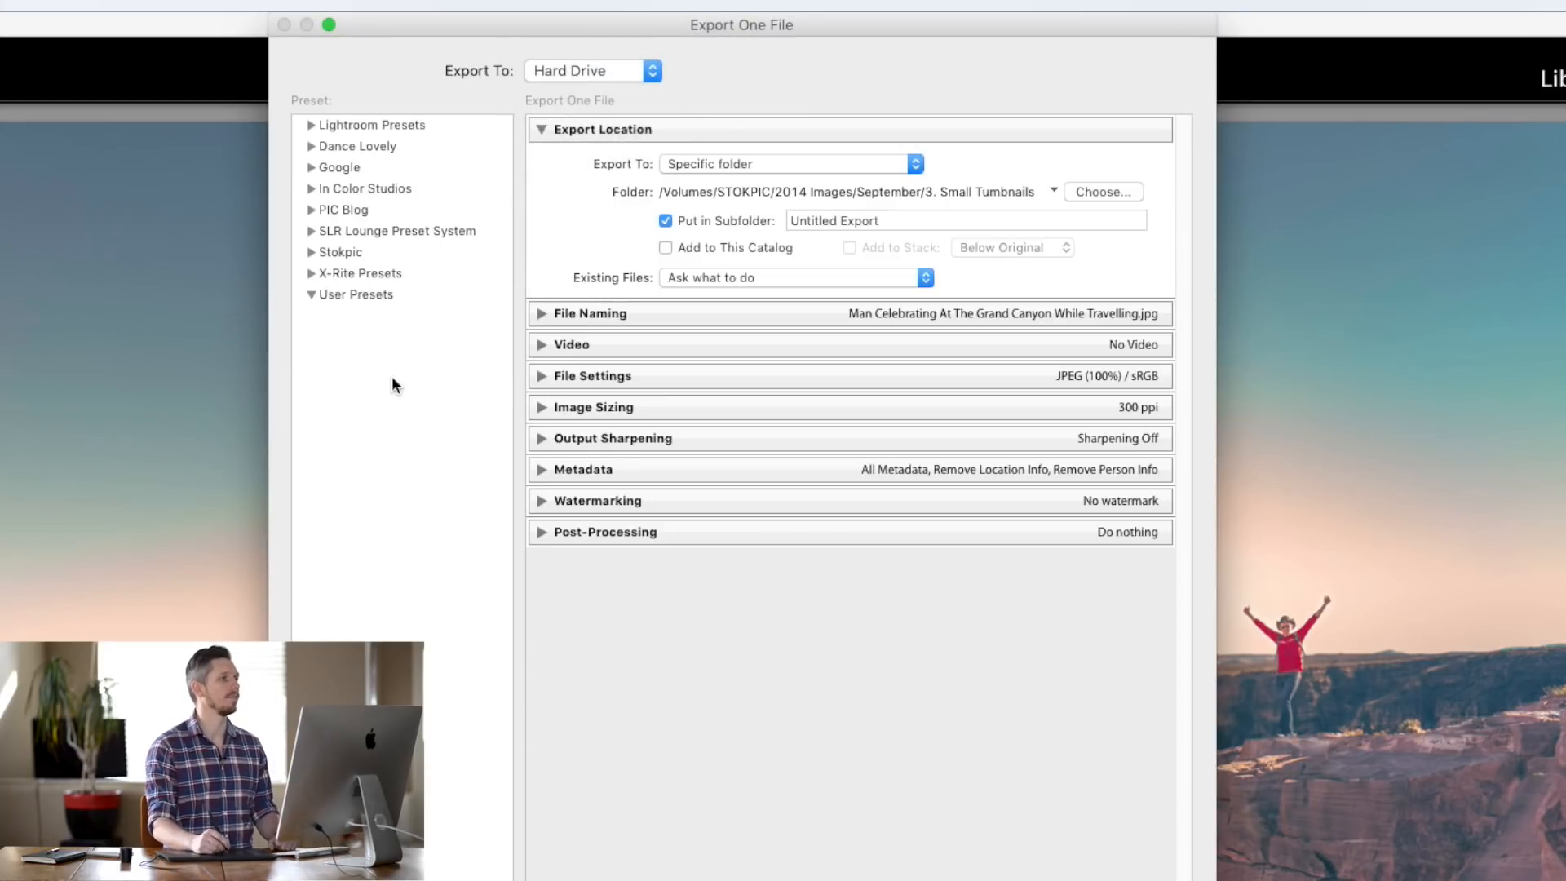
click(544, 131)
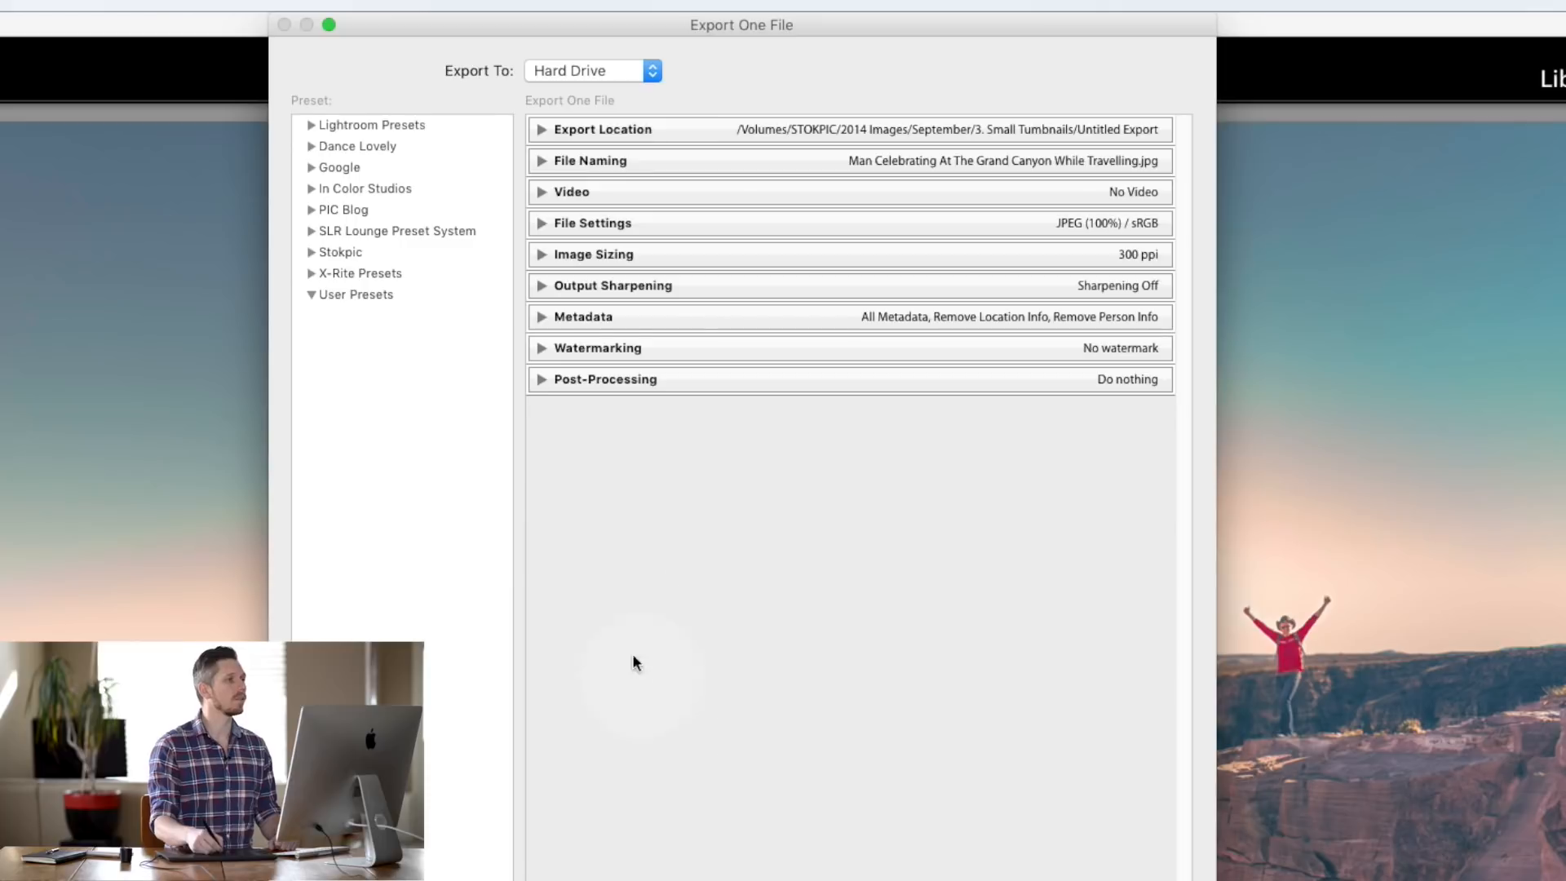
click(545, 132)
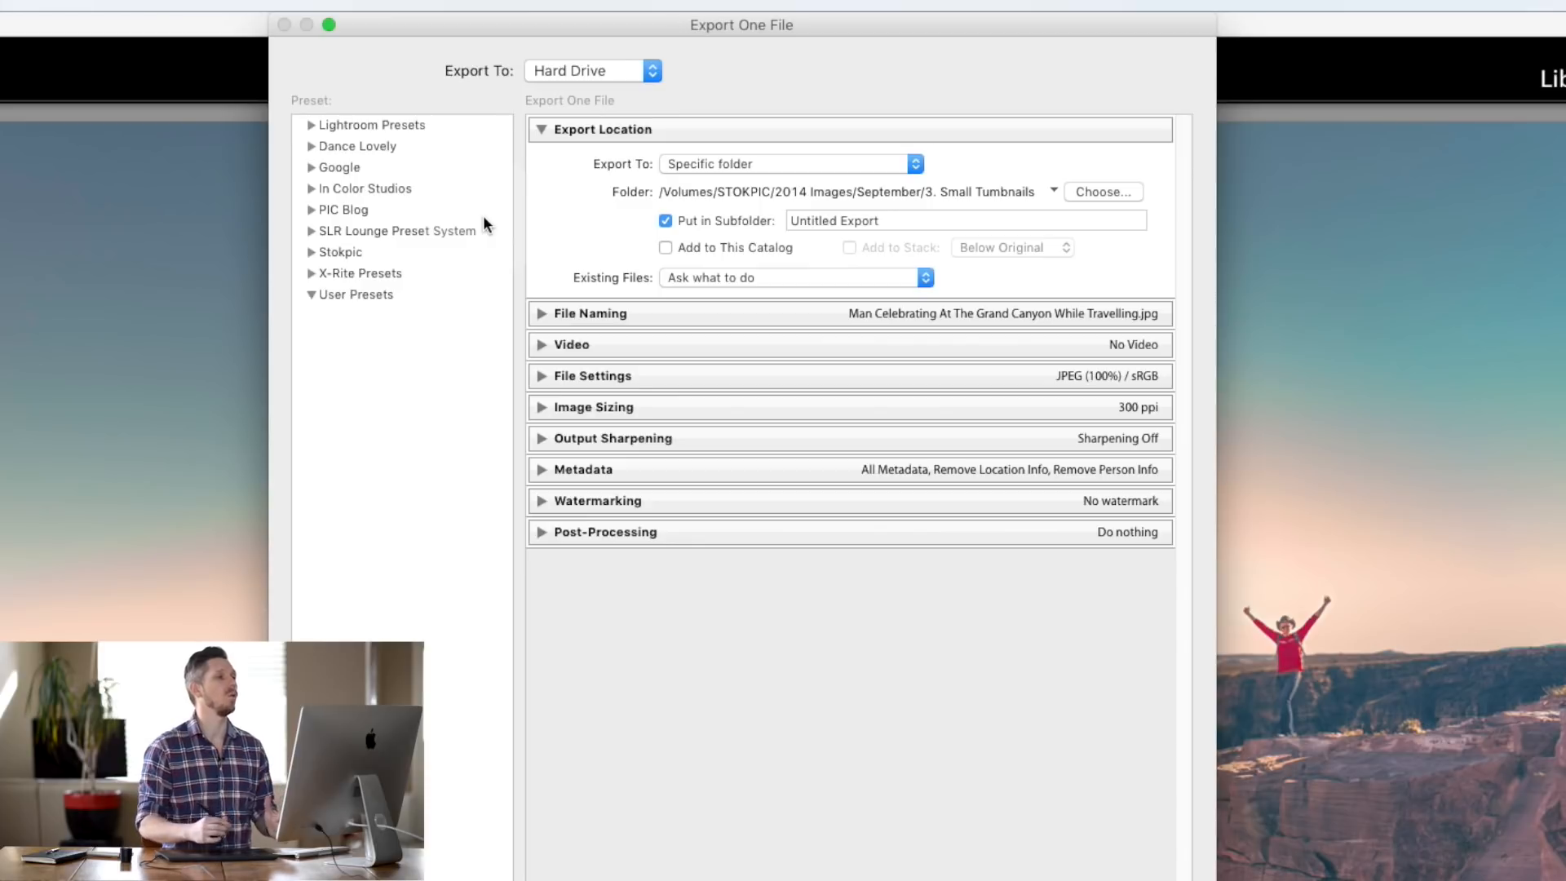
- Keep Specific folder as the location, browsing Creative Cloud Files without choosing a new folder
click(810, 163)
click(756, 164)
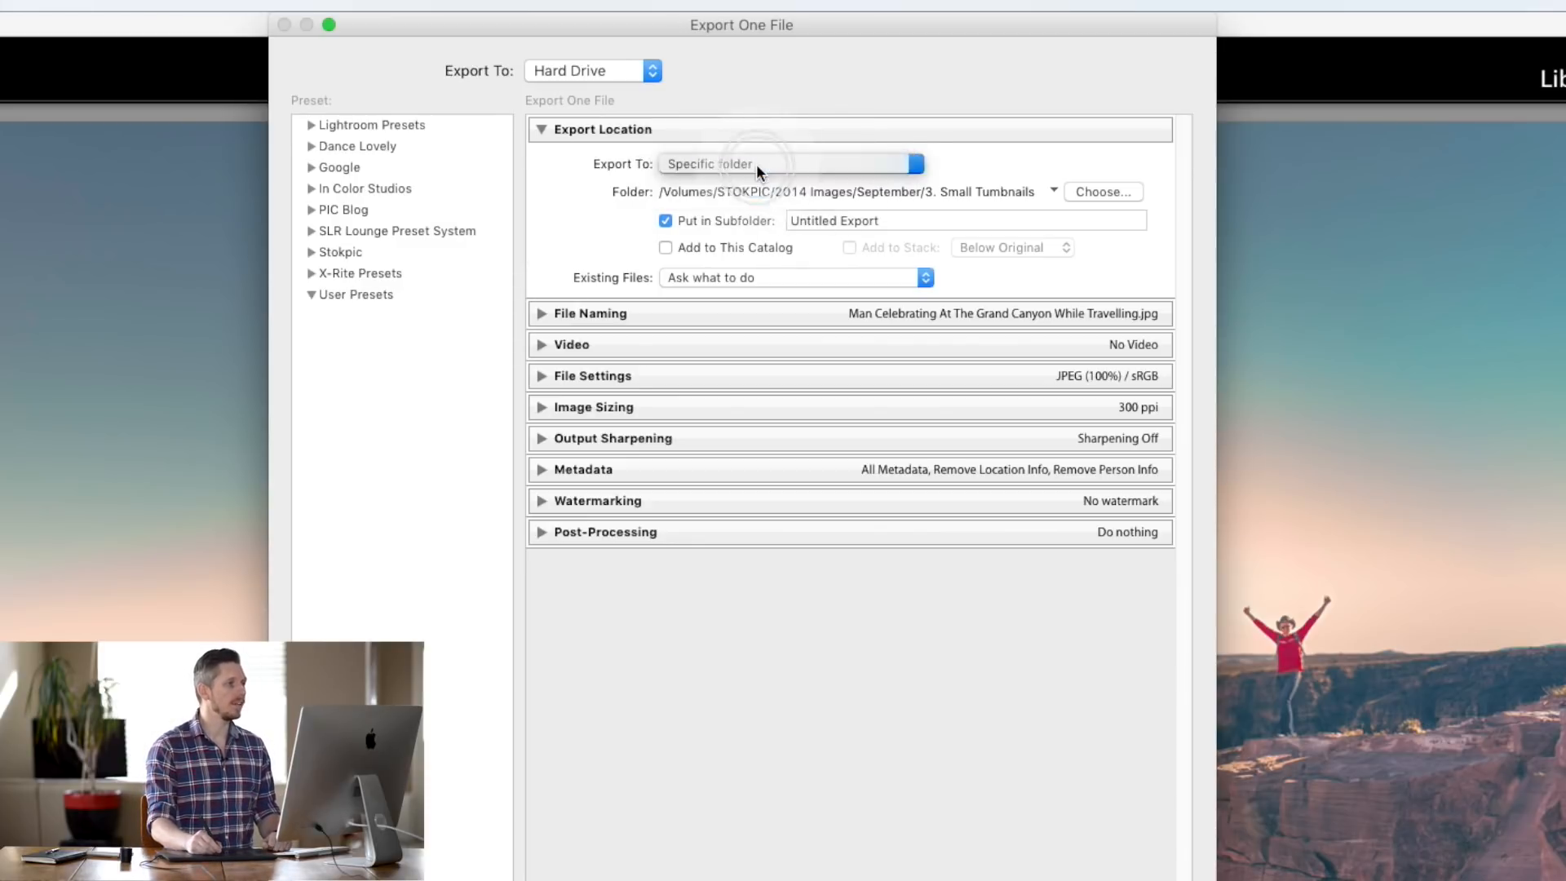
click(1113, 194)
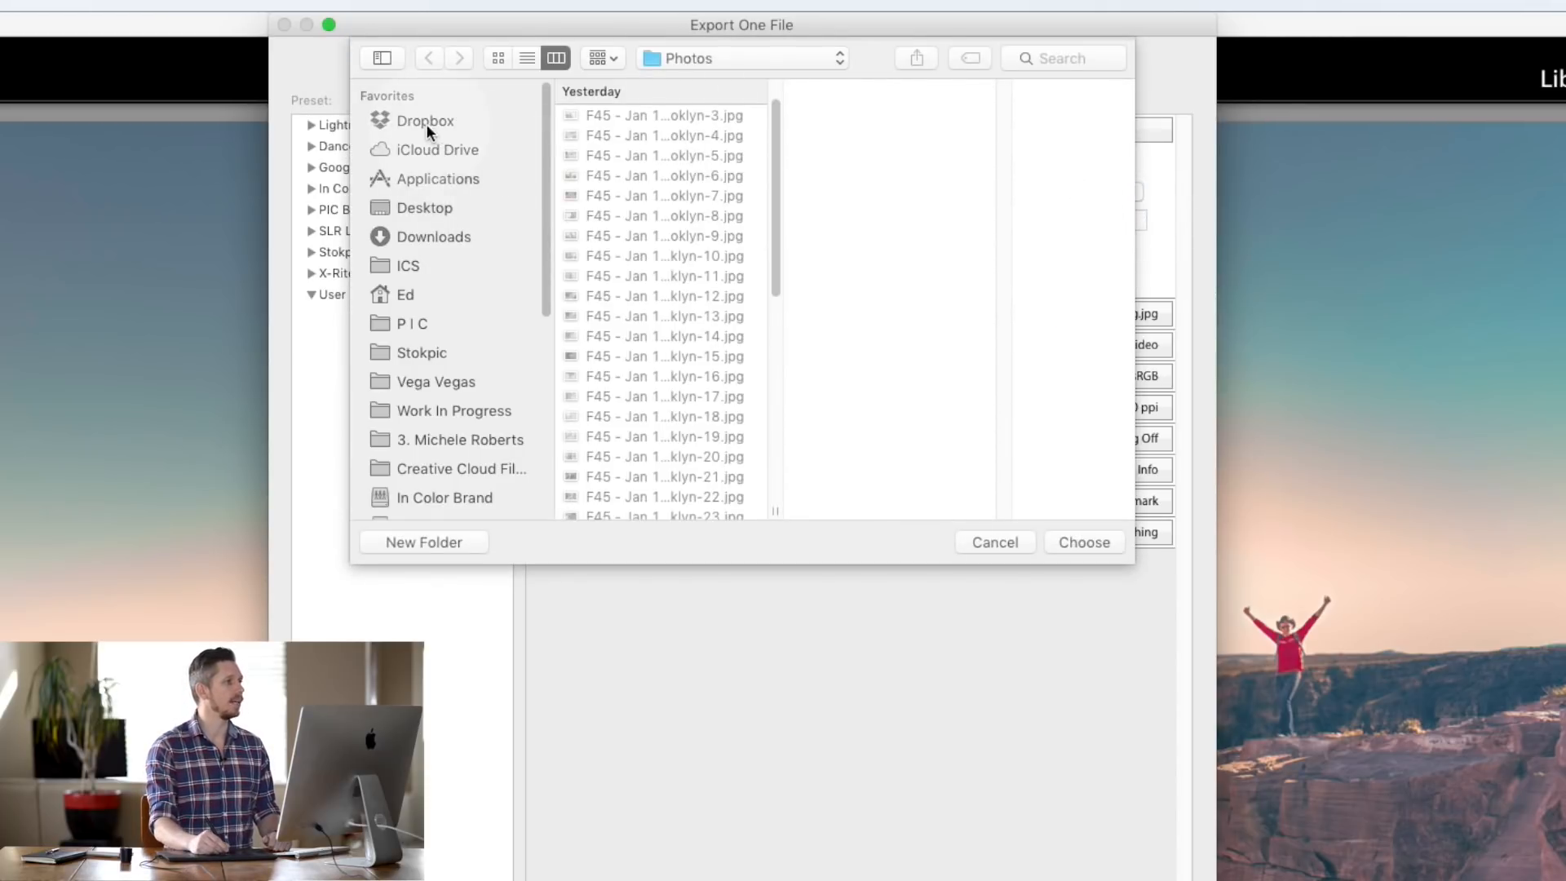
click(406, 292)
click(608, 167)
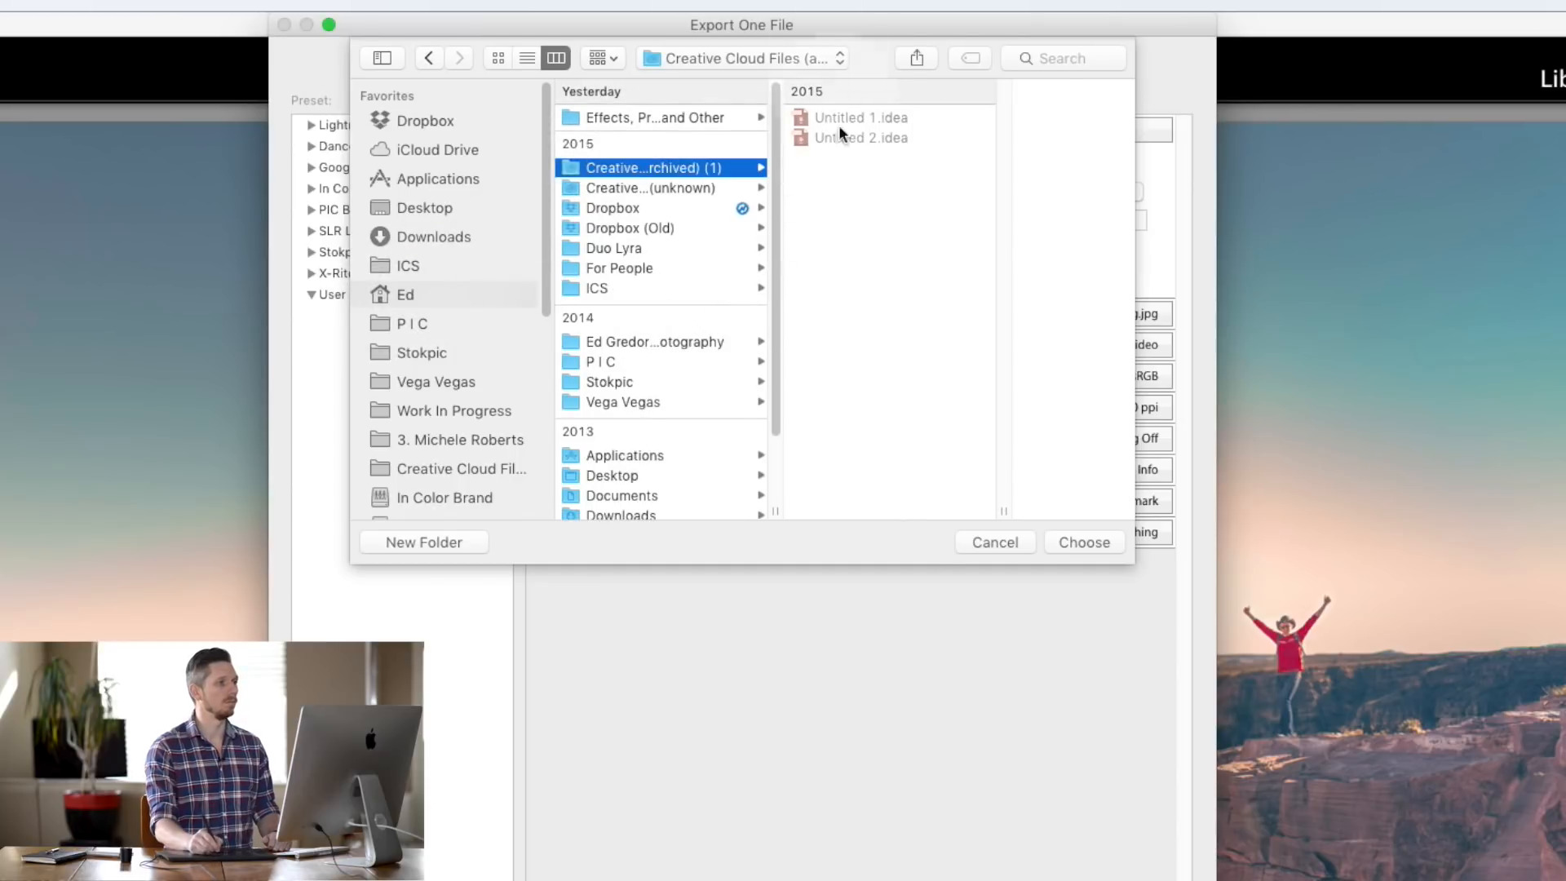
click(996, 544)
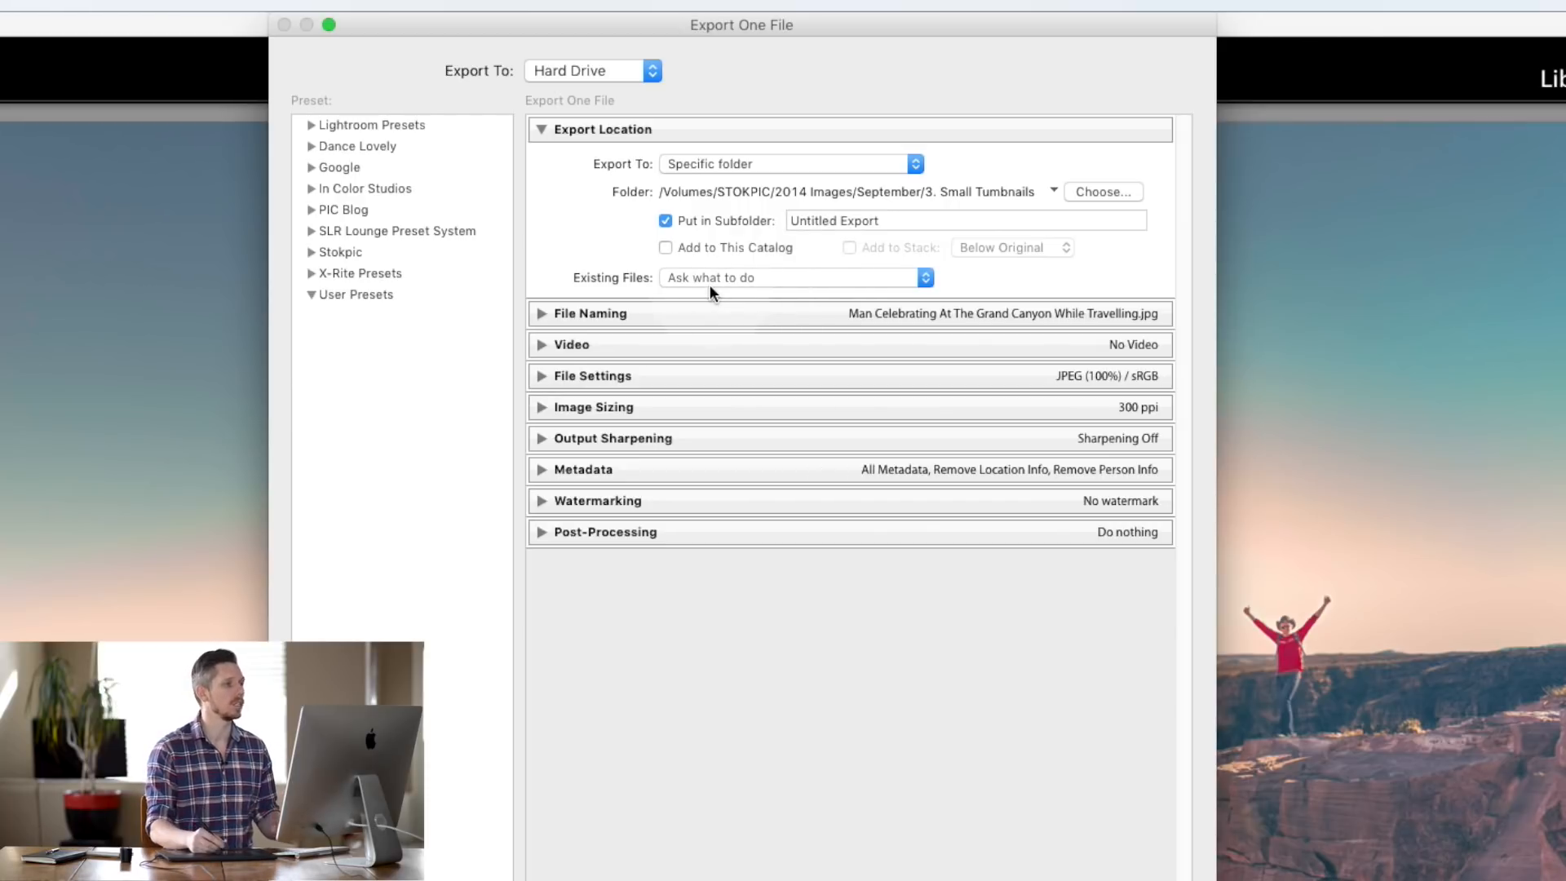
click(864, 162)
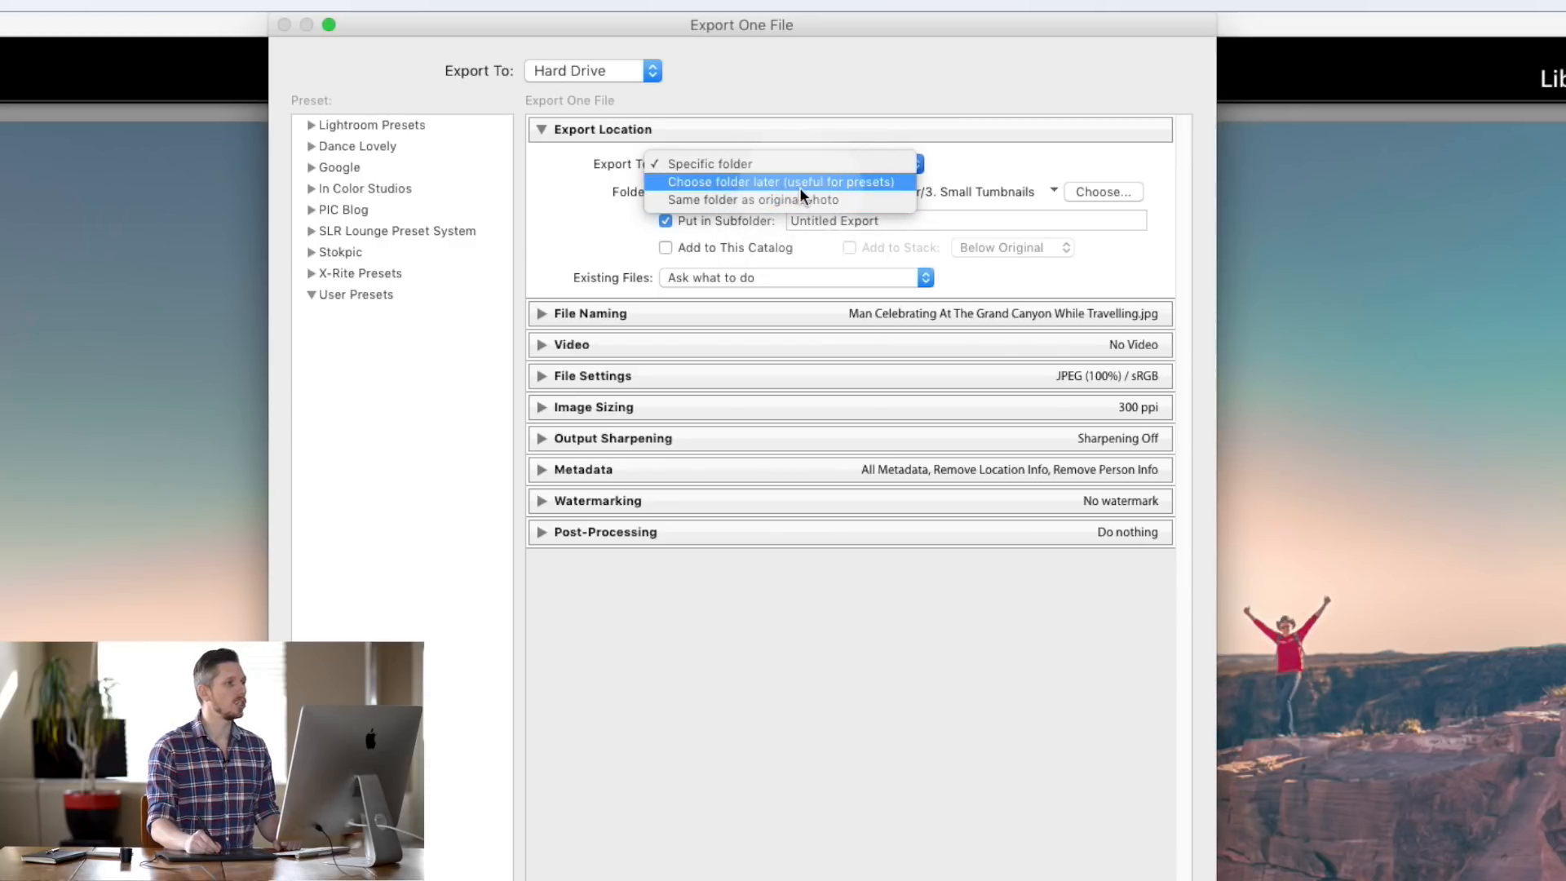
- Set Export Location to 'Choose folder later', test the folder prompt, cancel, and reopen Export
click(820, 183)
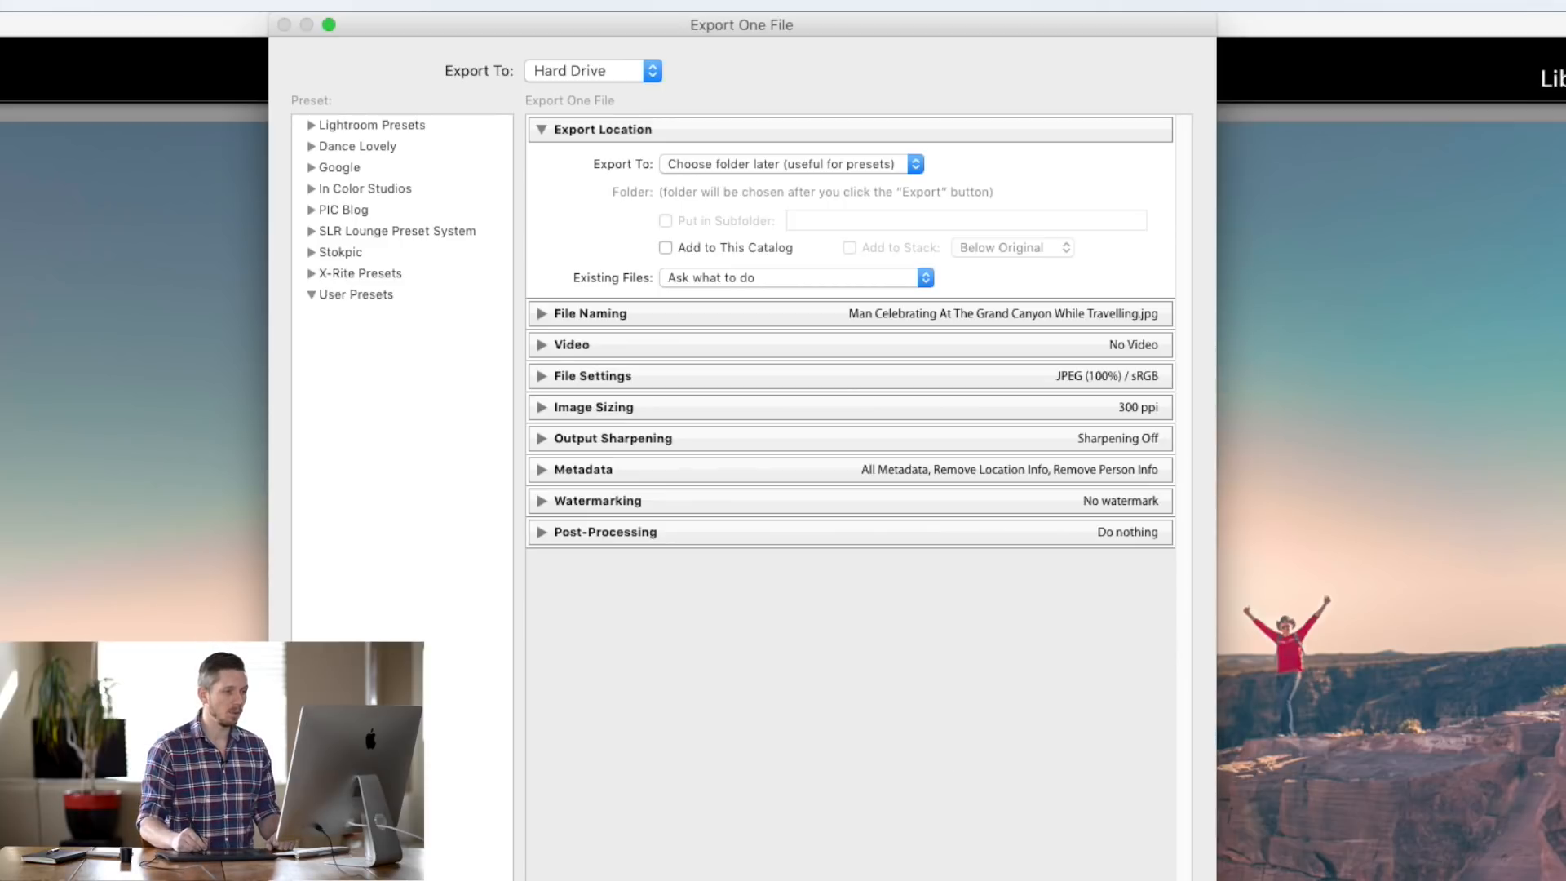
key(Return)
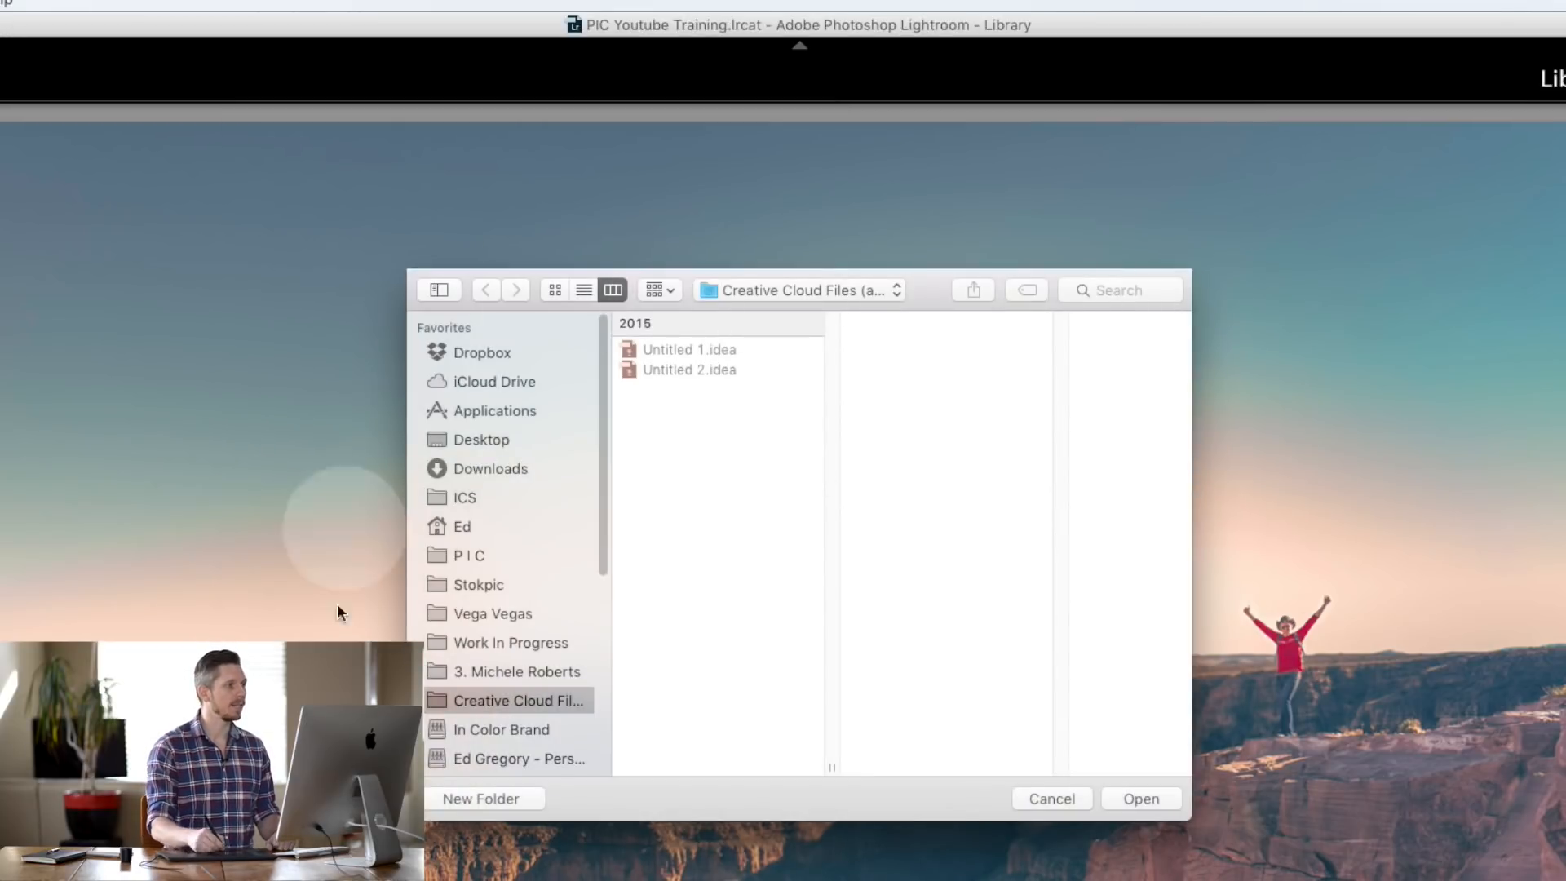
click(482, 440)
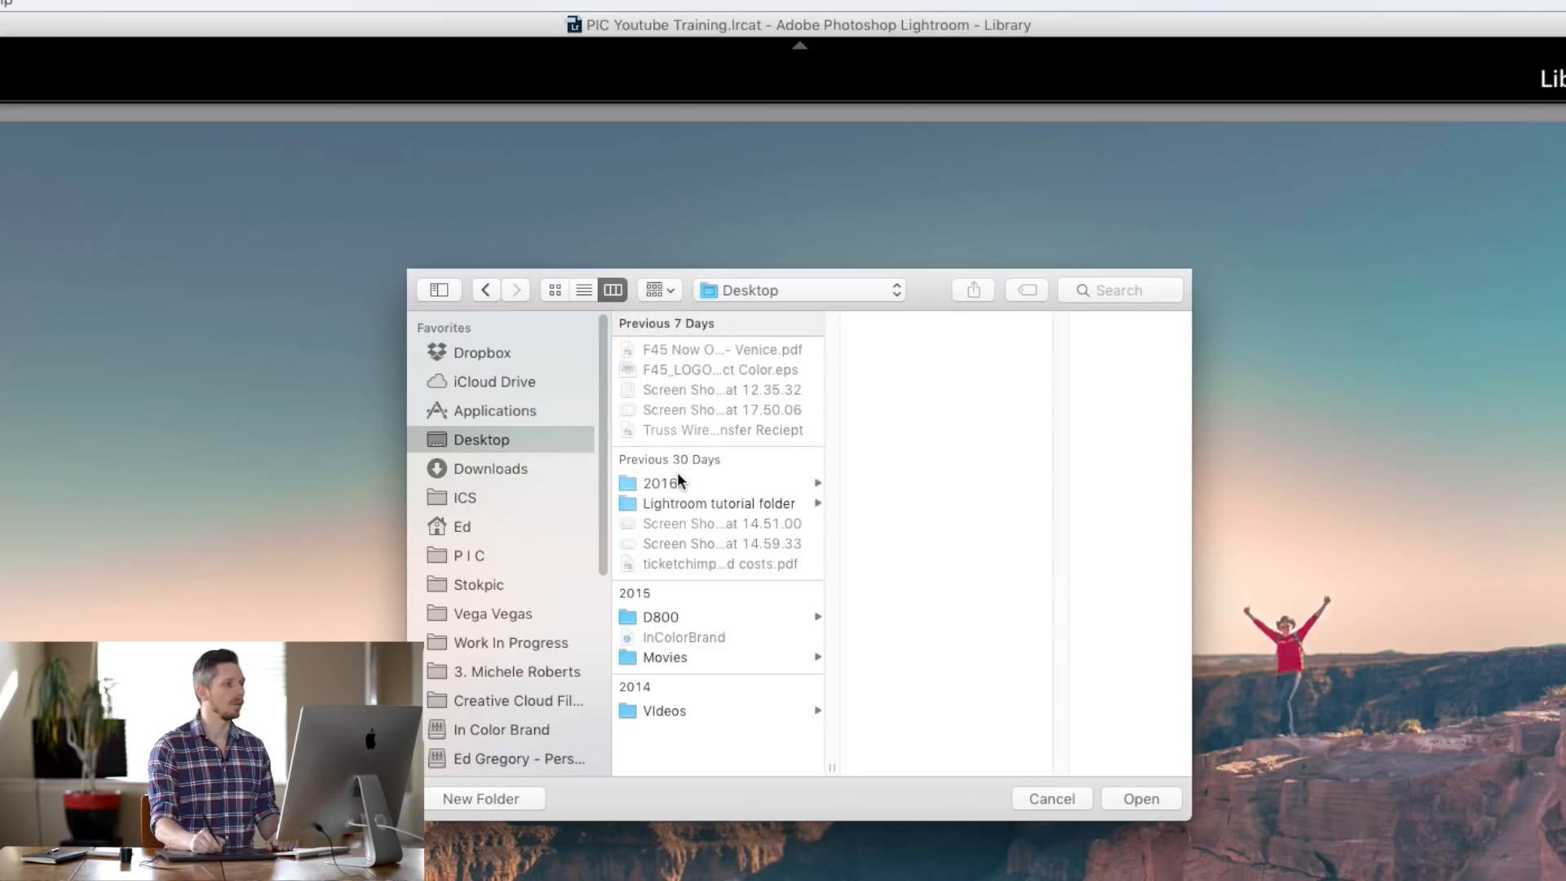
click(730, 484)
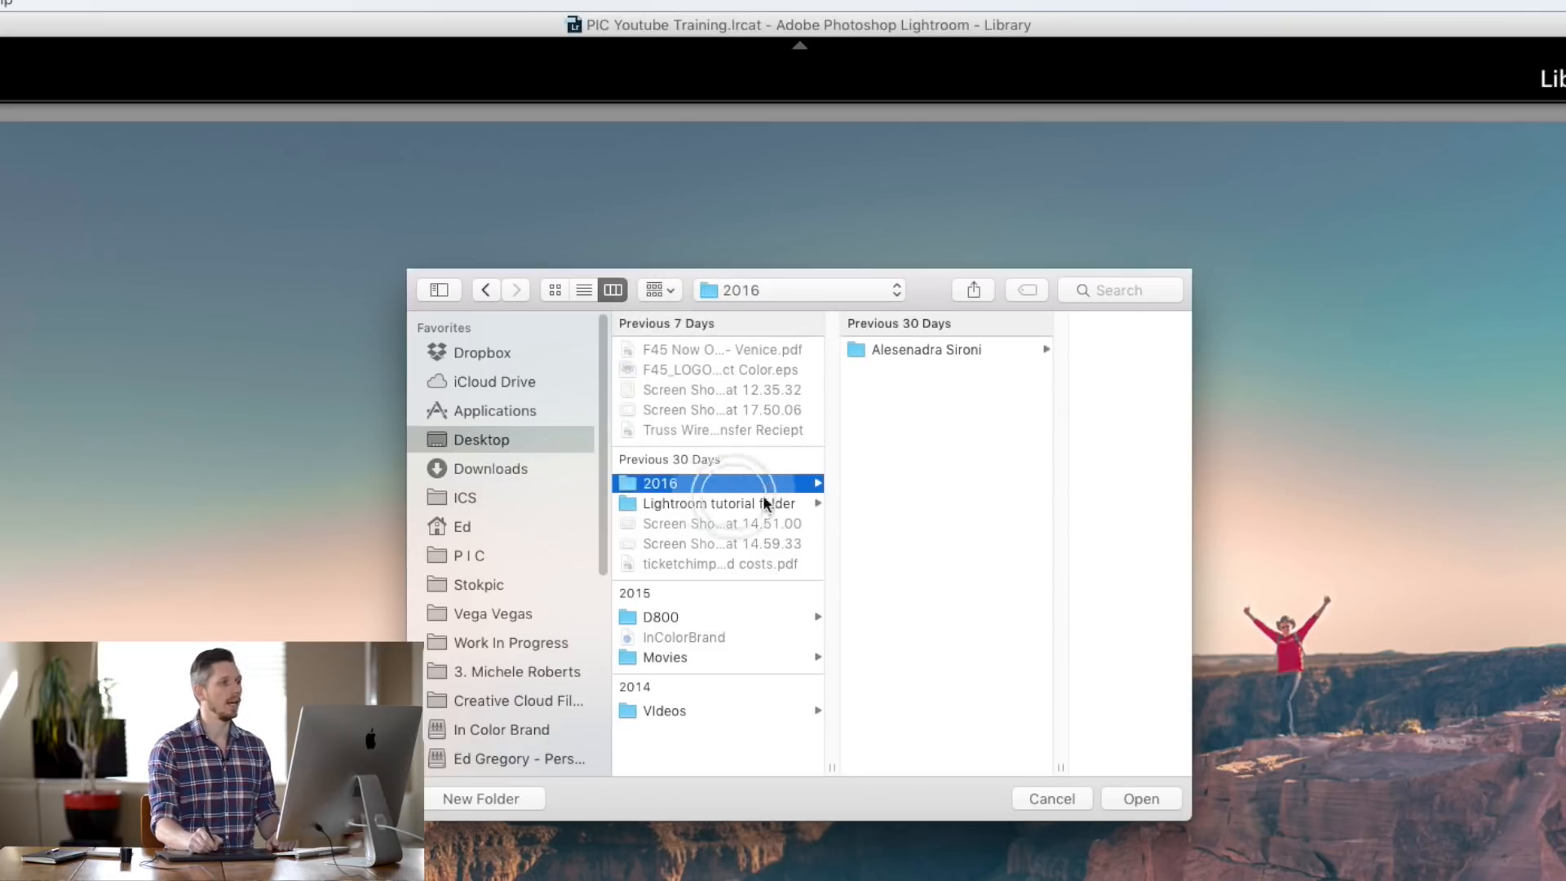
click(1051, 799)
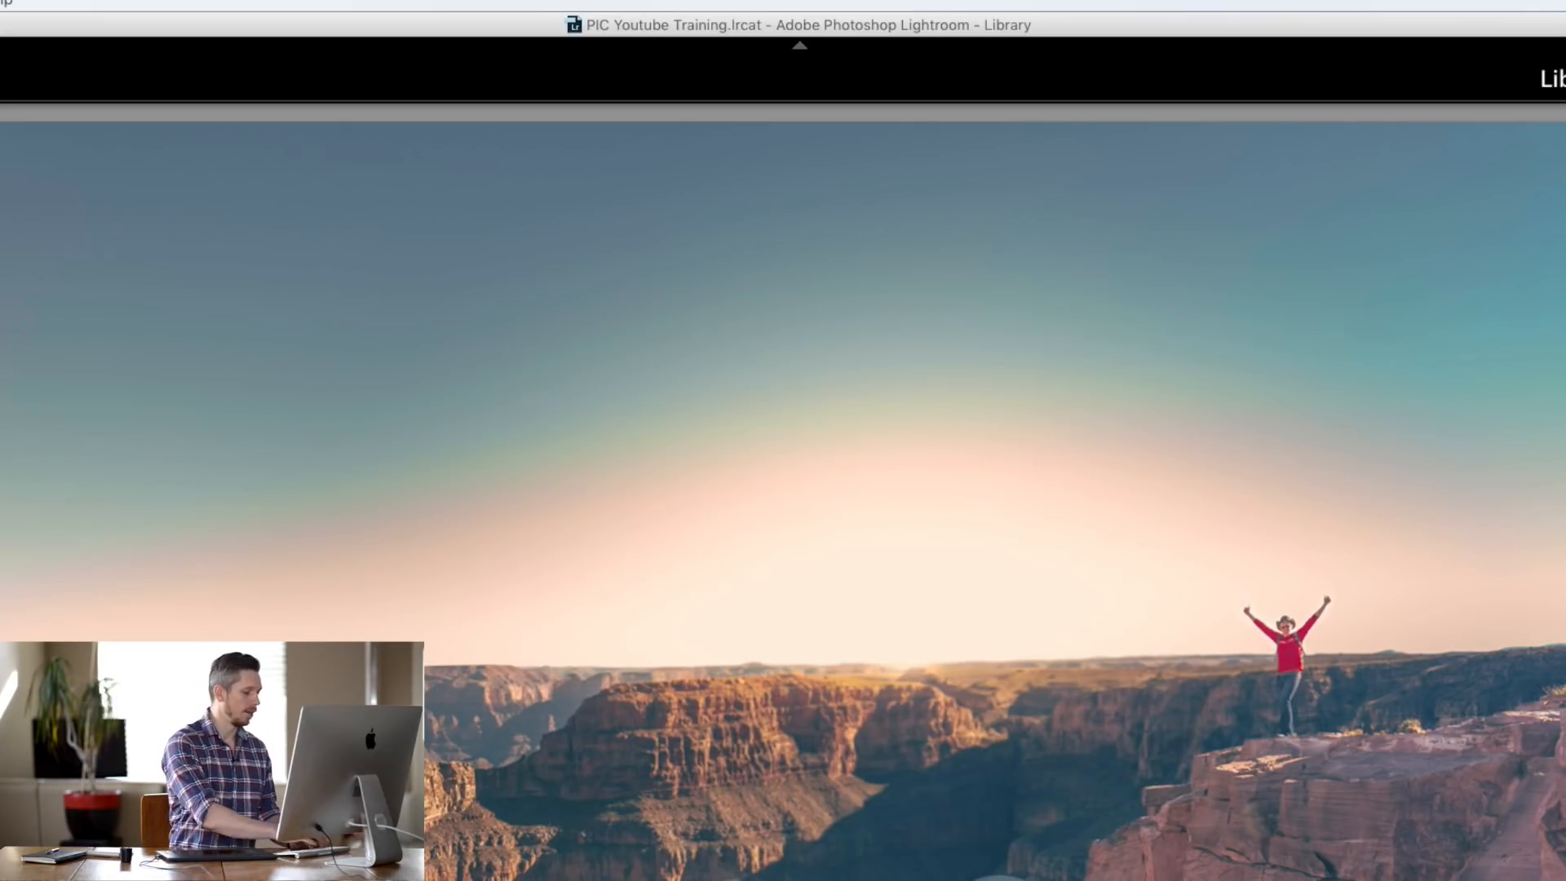
key(super+shift+e)
click(717, 162)
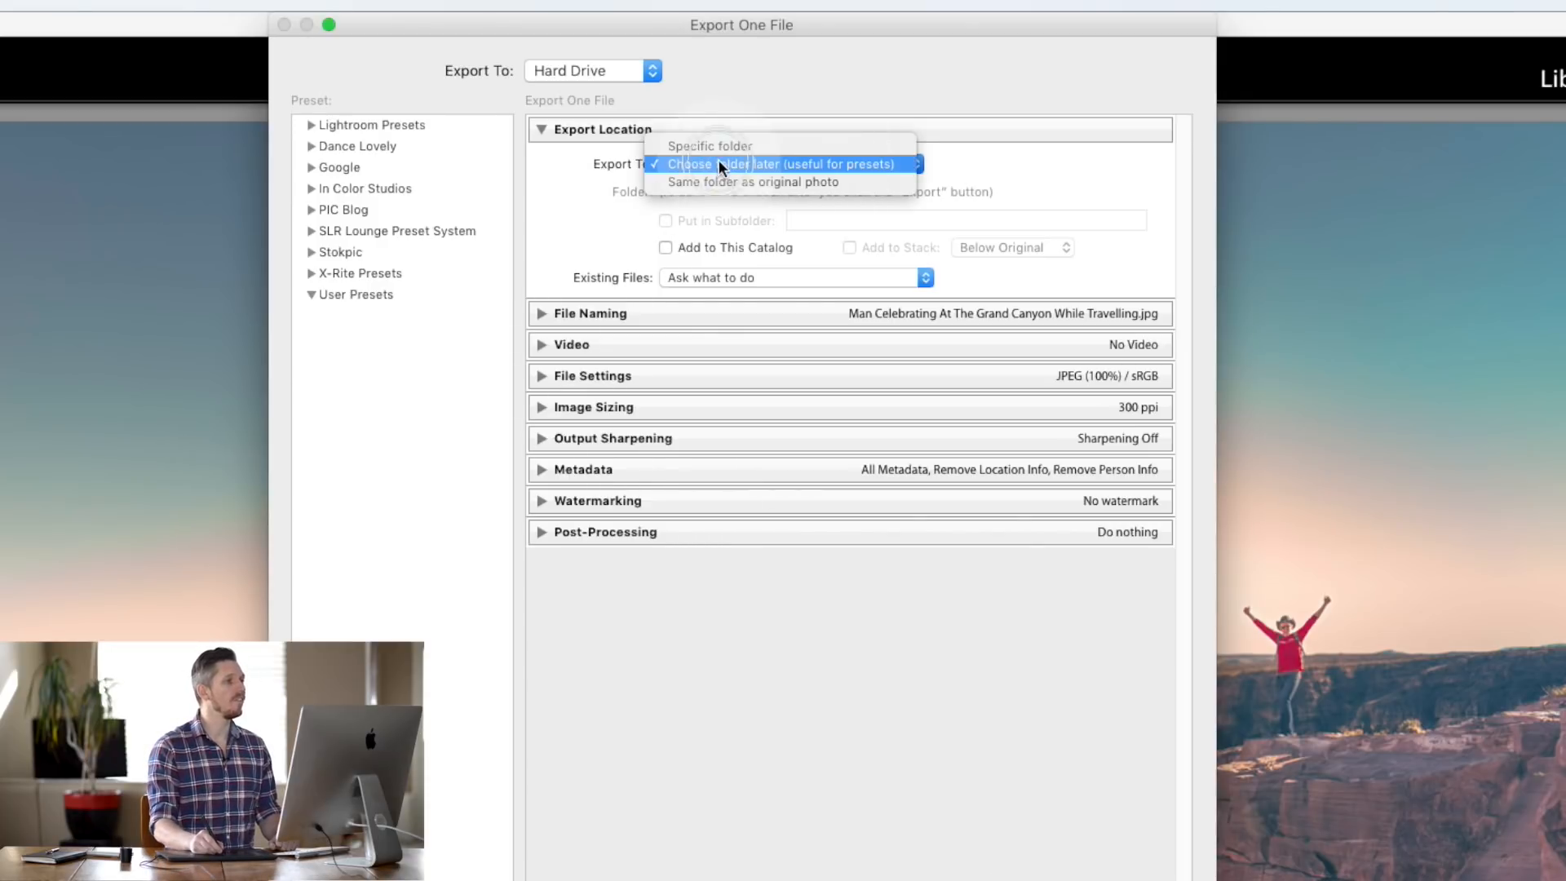
- Try Same folder and Choose folder later locations, toggling Add to This Catalog on and off
click(734, 182)
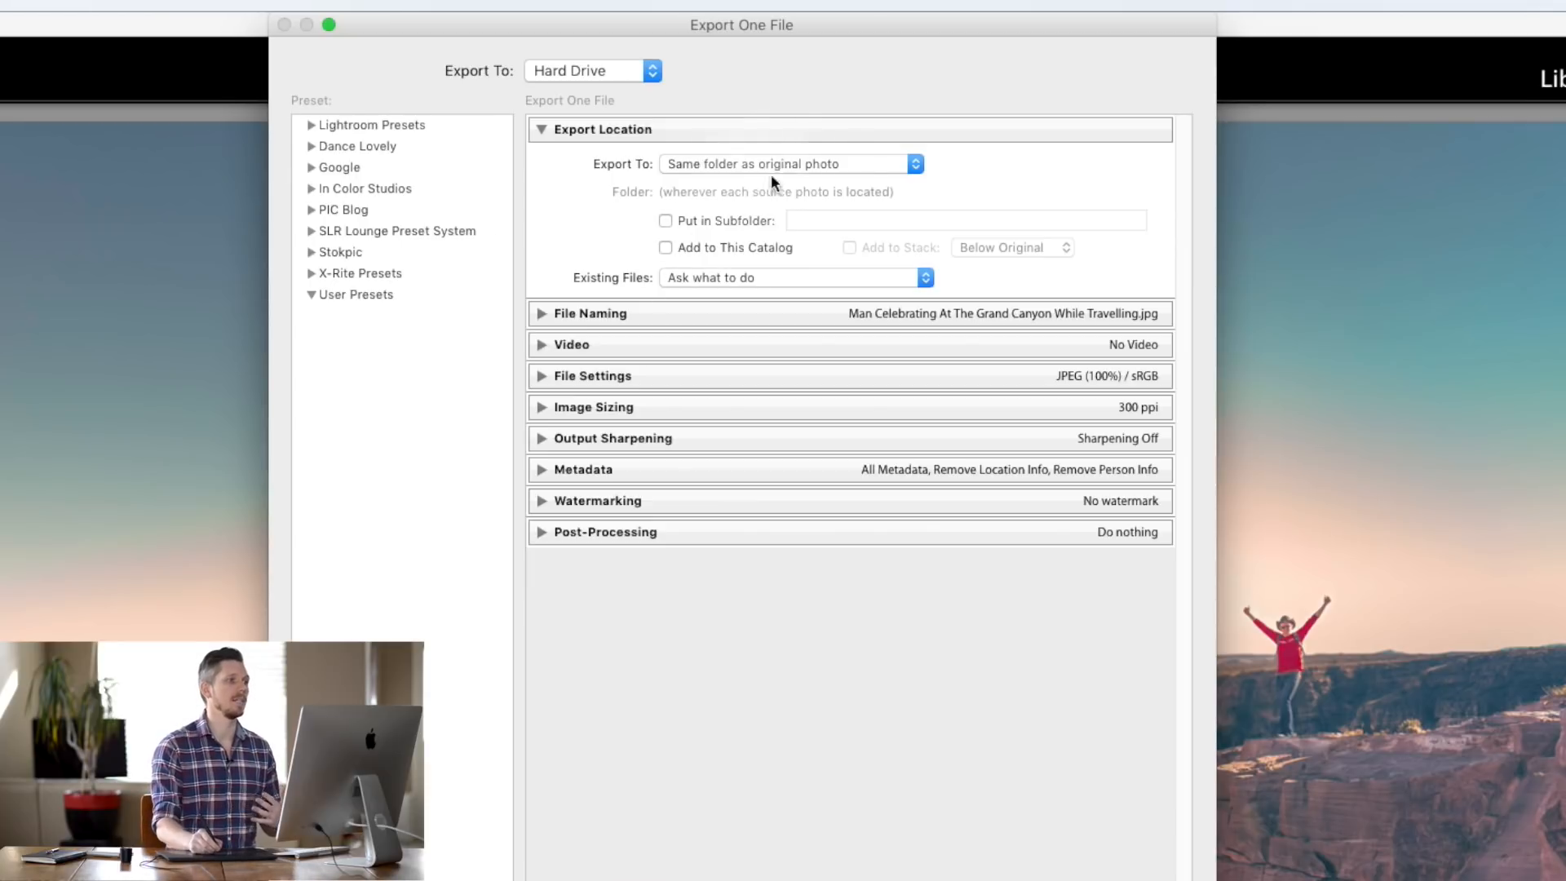
click(817, 163)
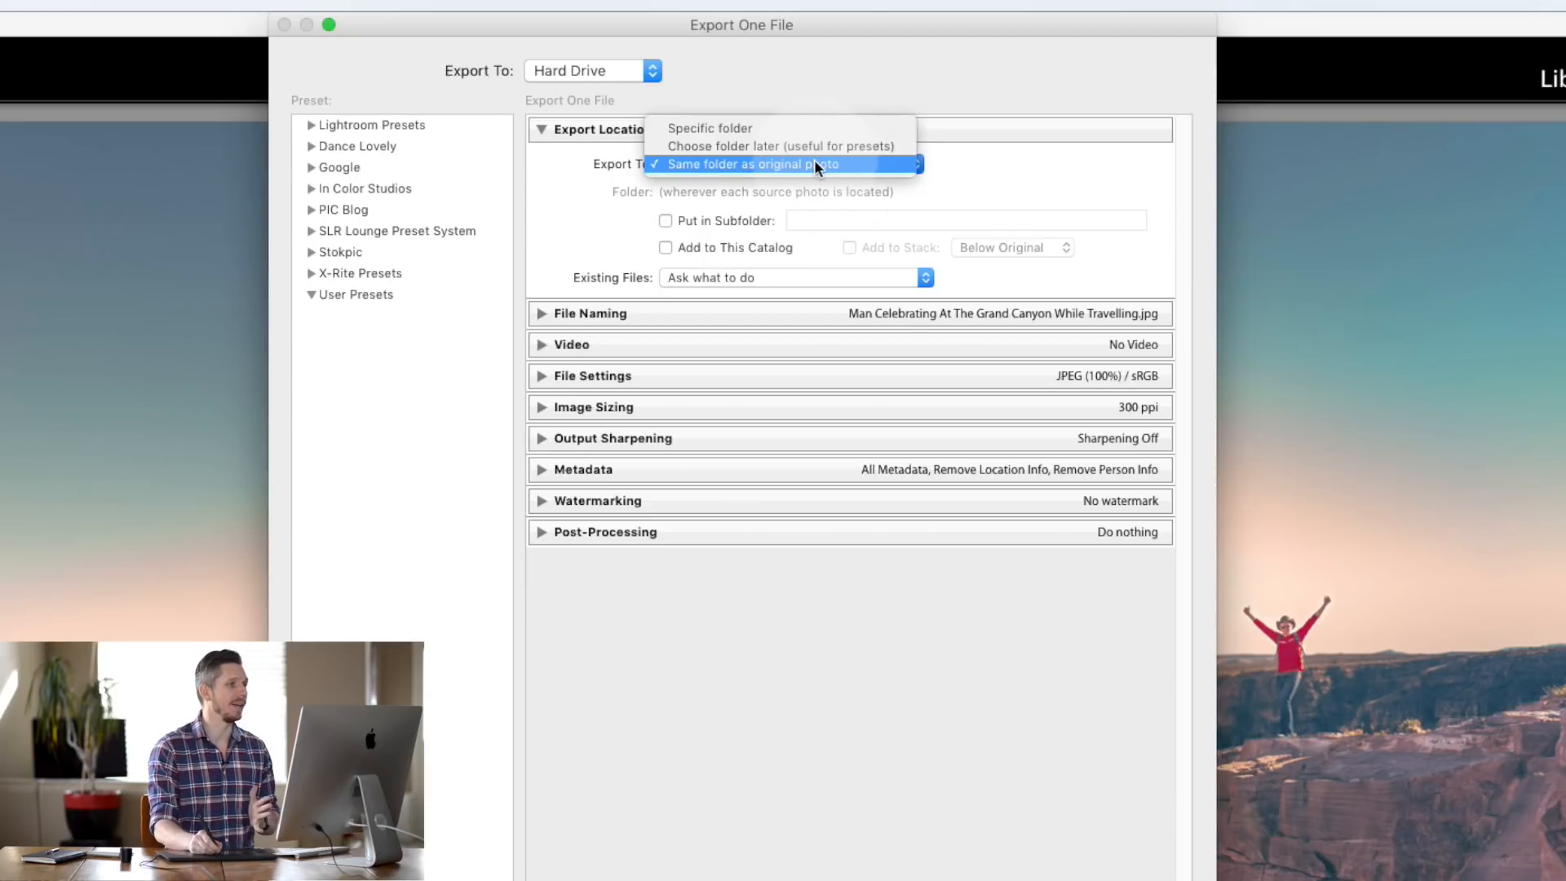
click(716, 147)
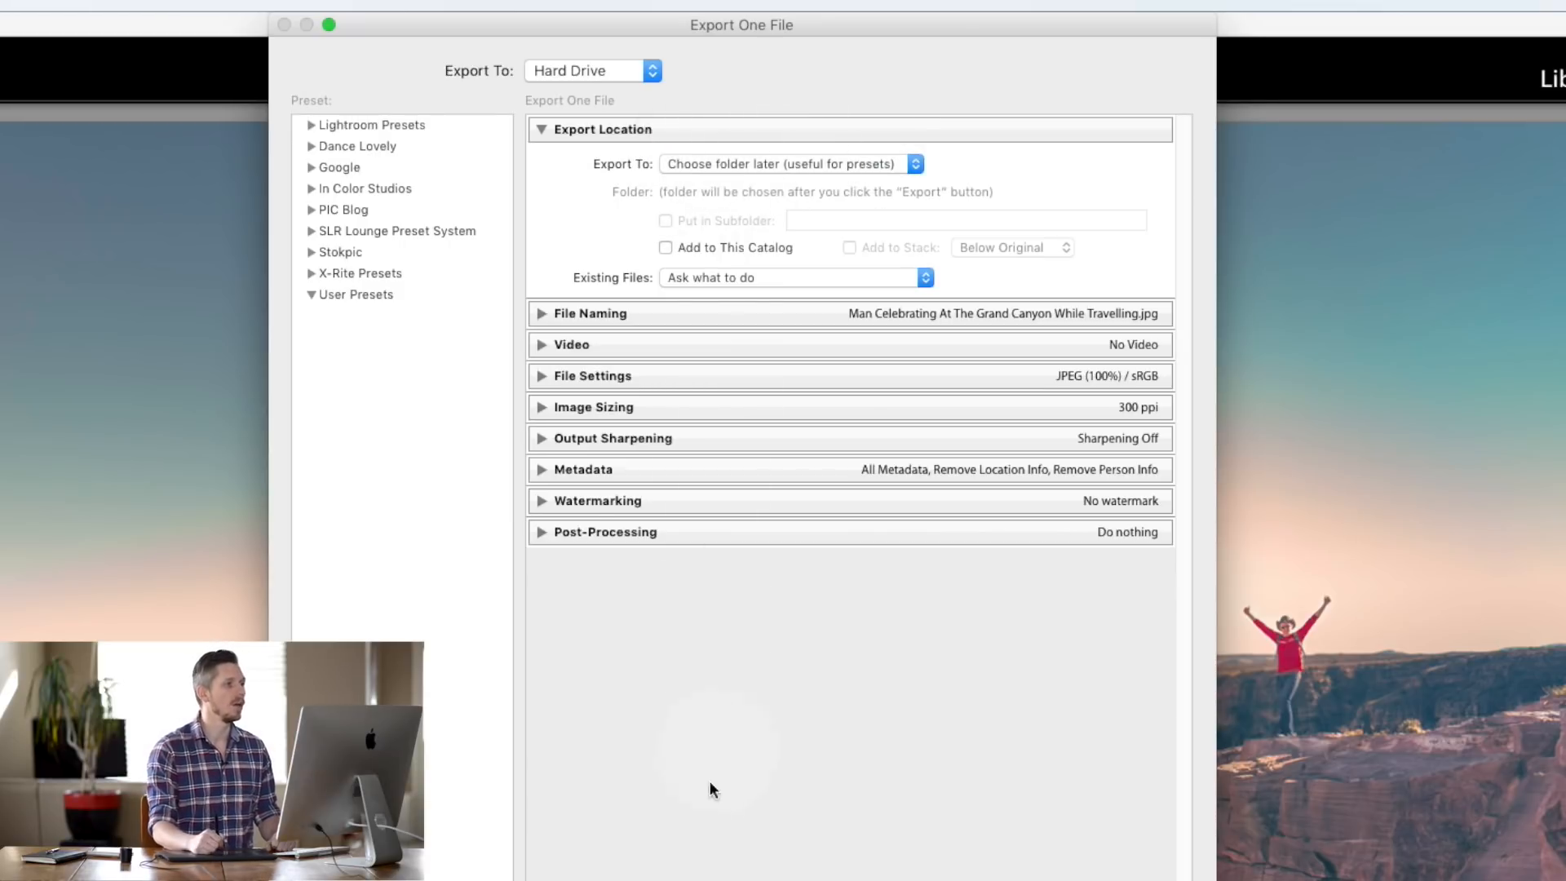
click(666, 247)
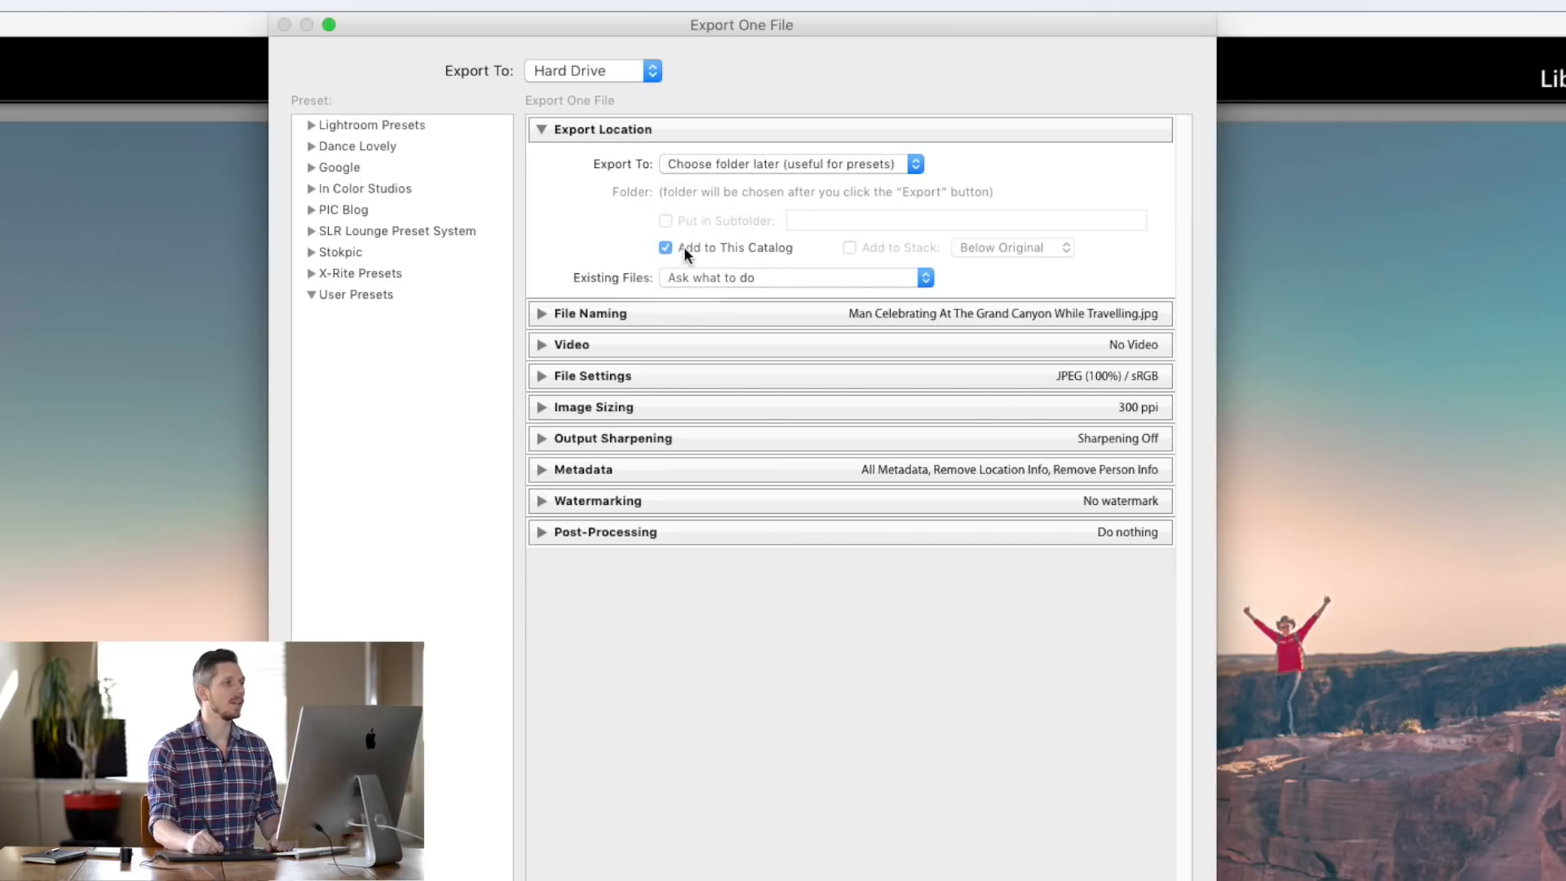
click(666, 247)
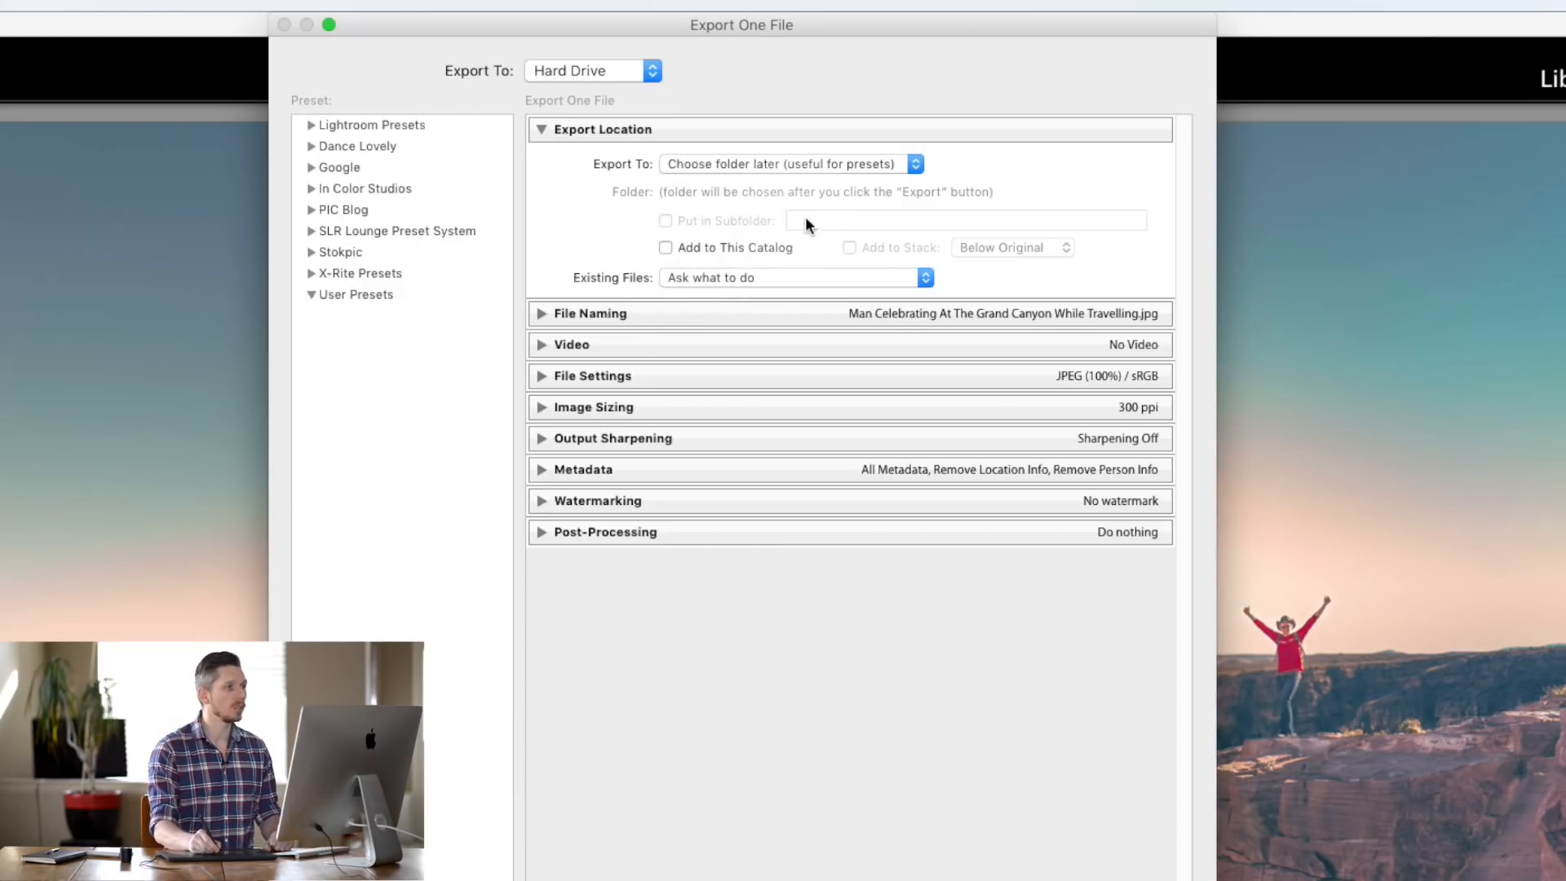
- Export to 'Same folder as original photo' with Put in Subfolder ticked
click(907, 163)
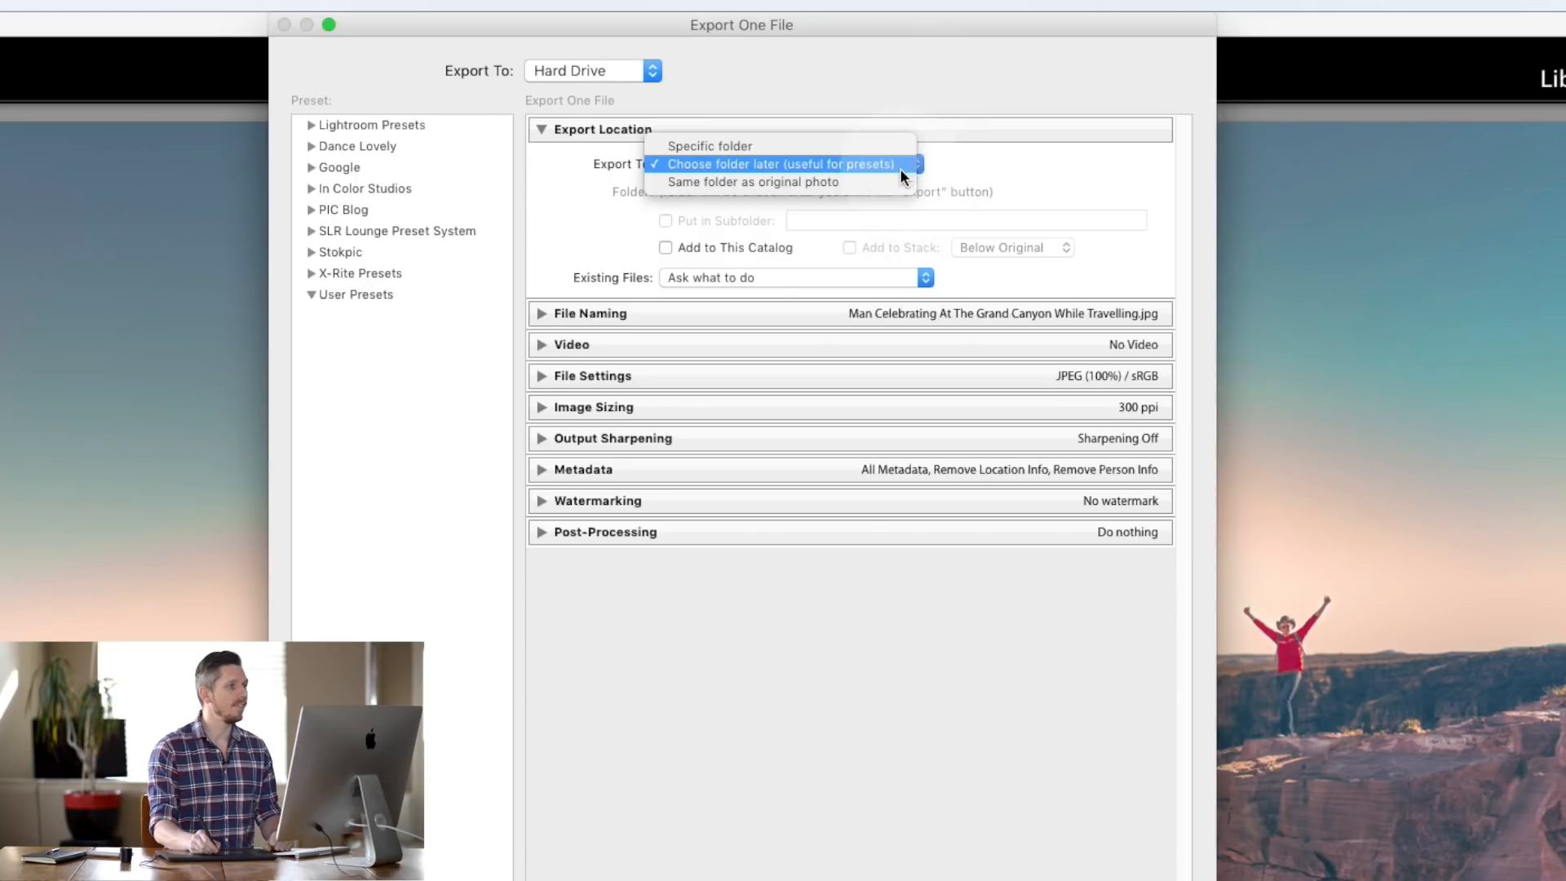
click(887, 181)
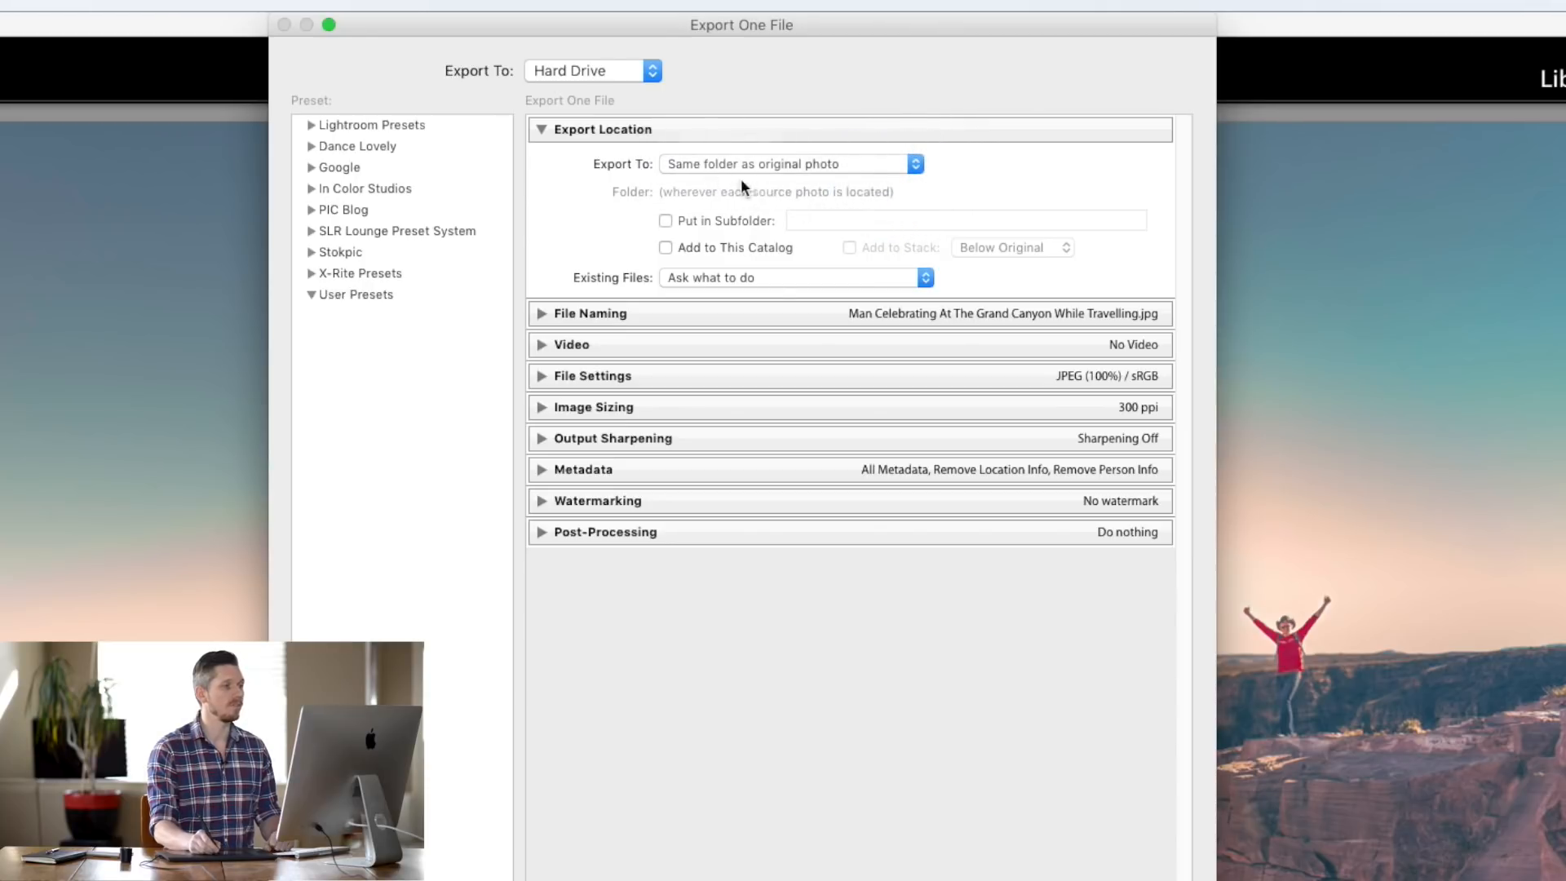
click(666, 220)
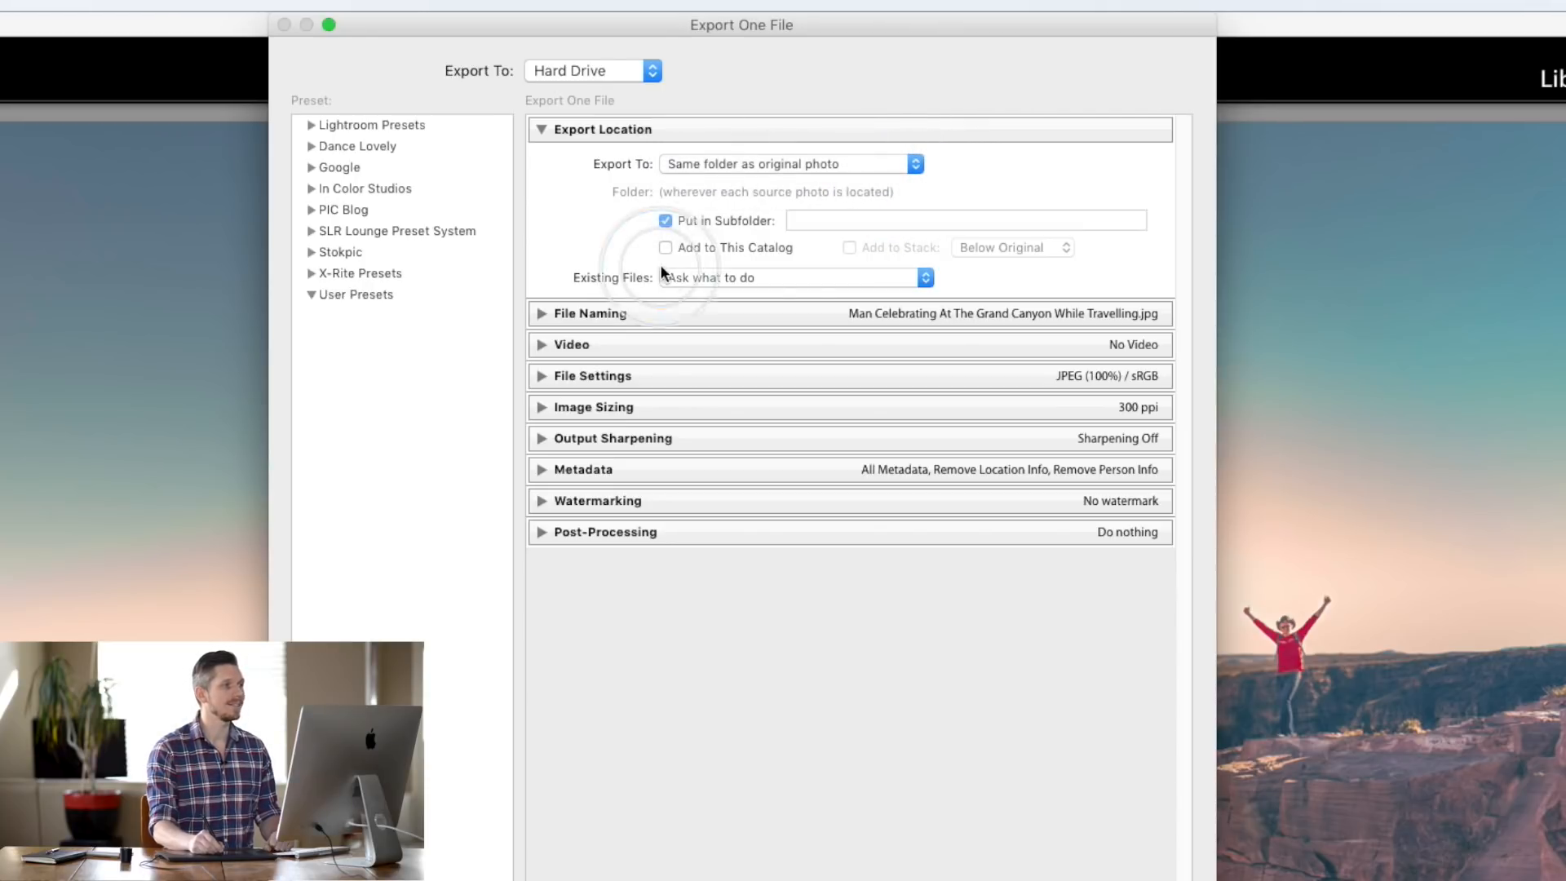
- Name the export subfolder 'Edits'
click(811, 221)
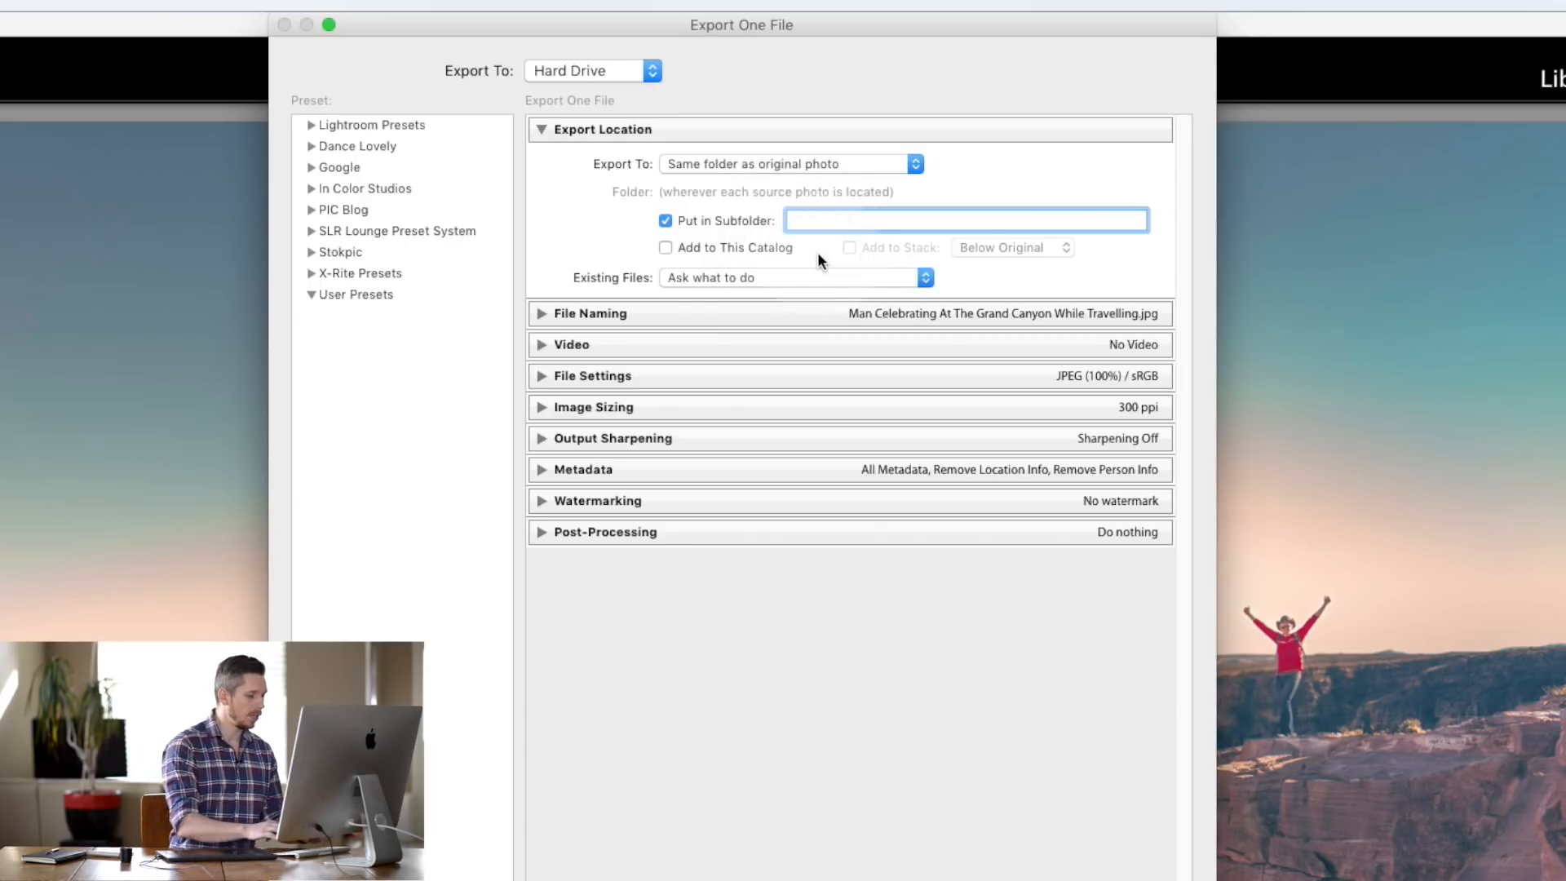
text(Edits)
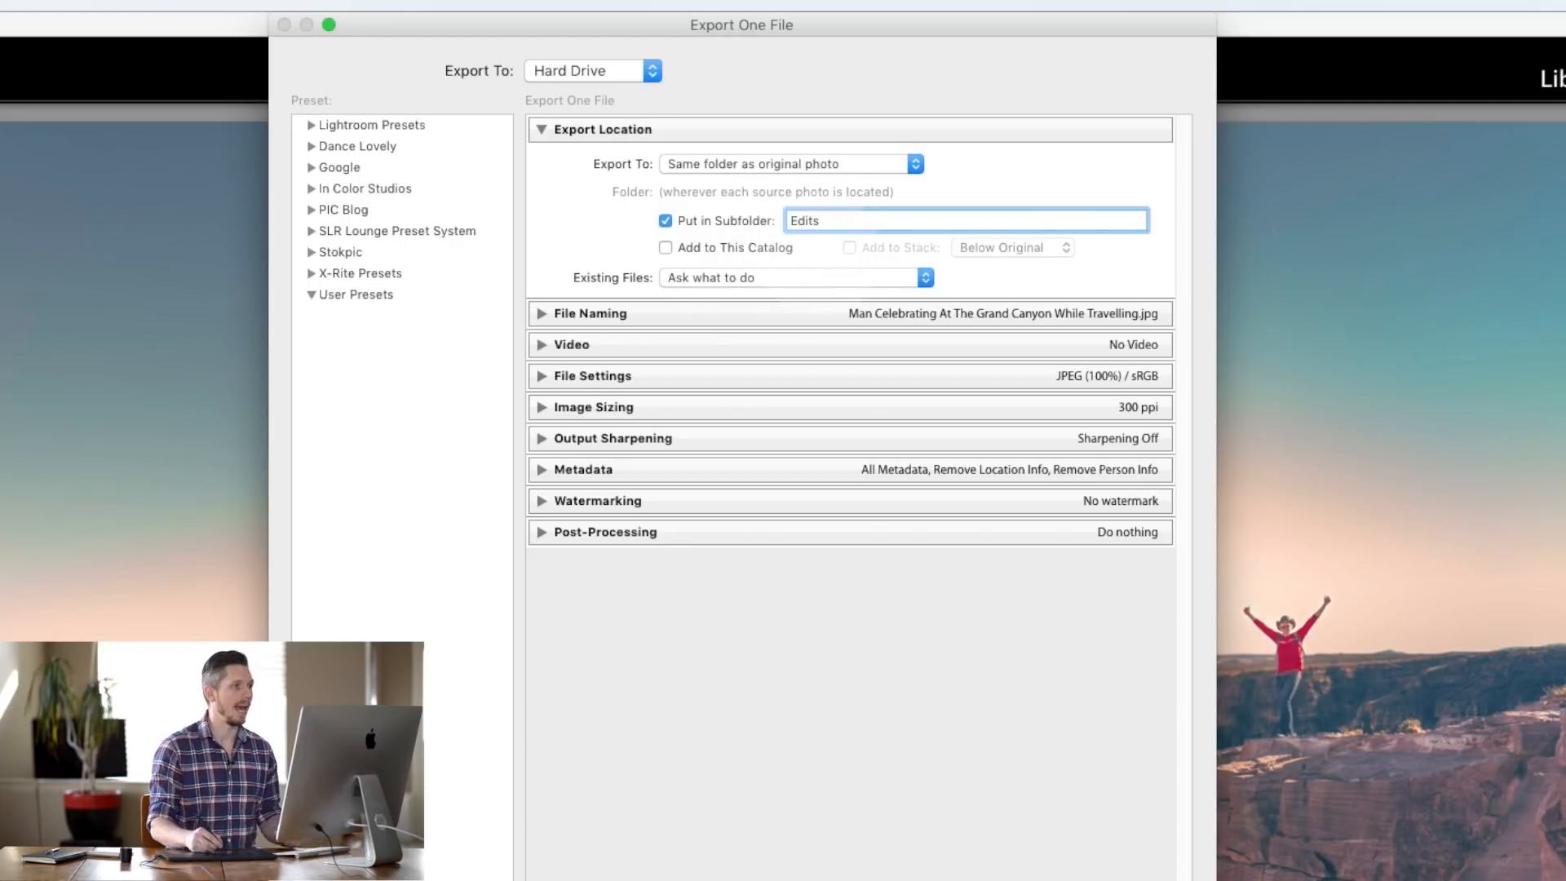
click(943, 178)
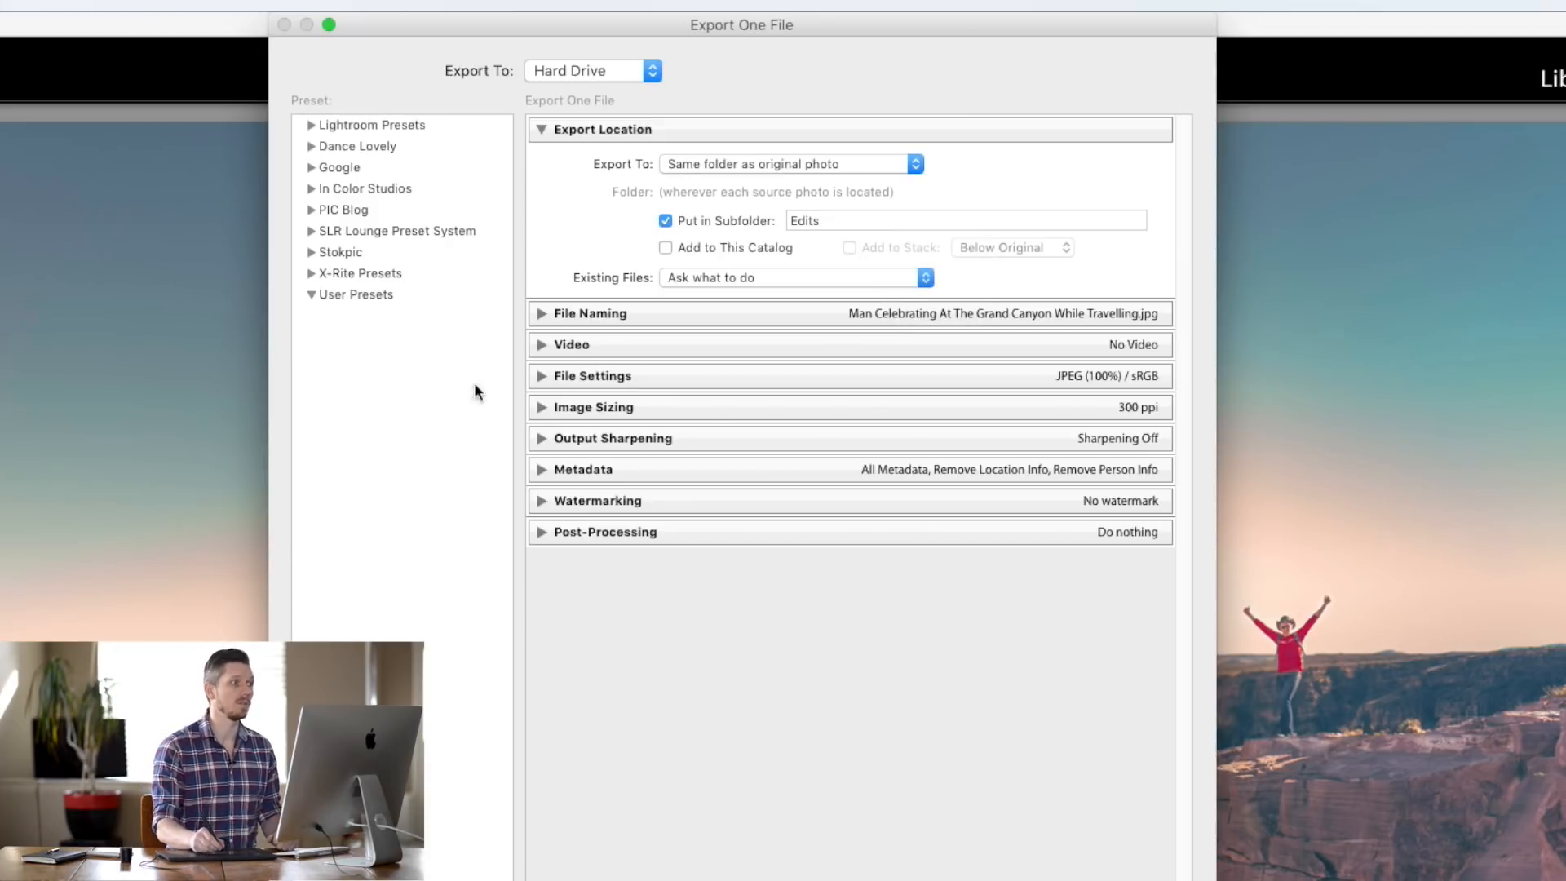
- Untick the subfolder, switch to 'Choose folder later', and expand File Naming
click(666, 220)
click(757, 165)
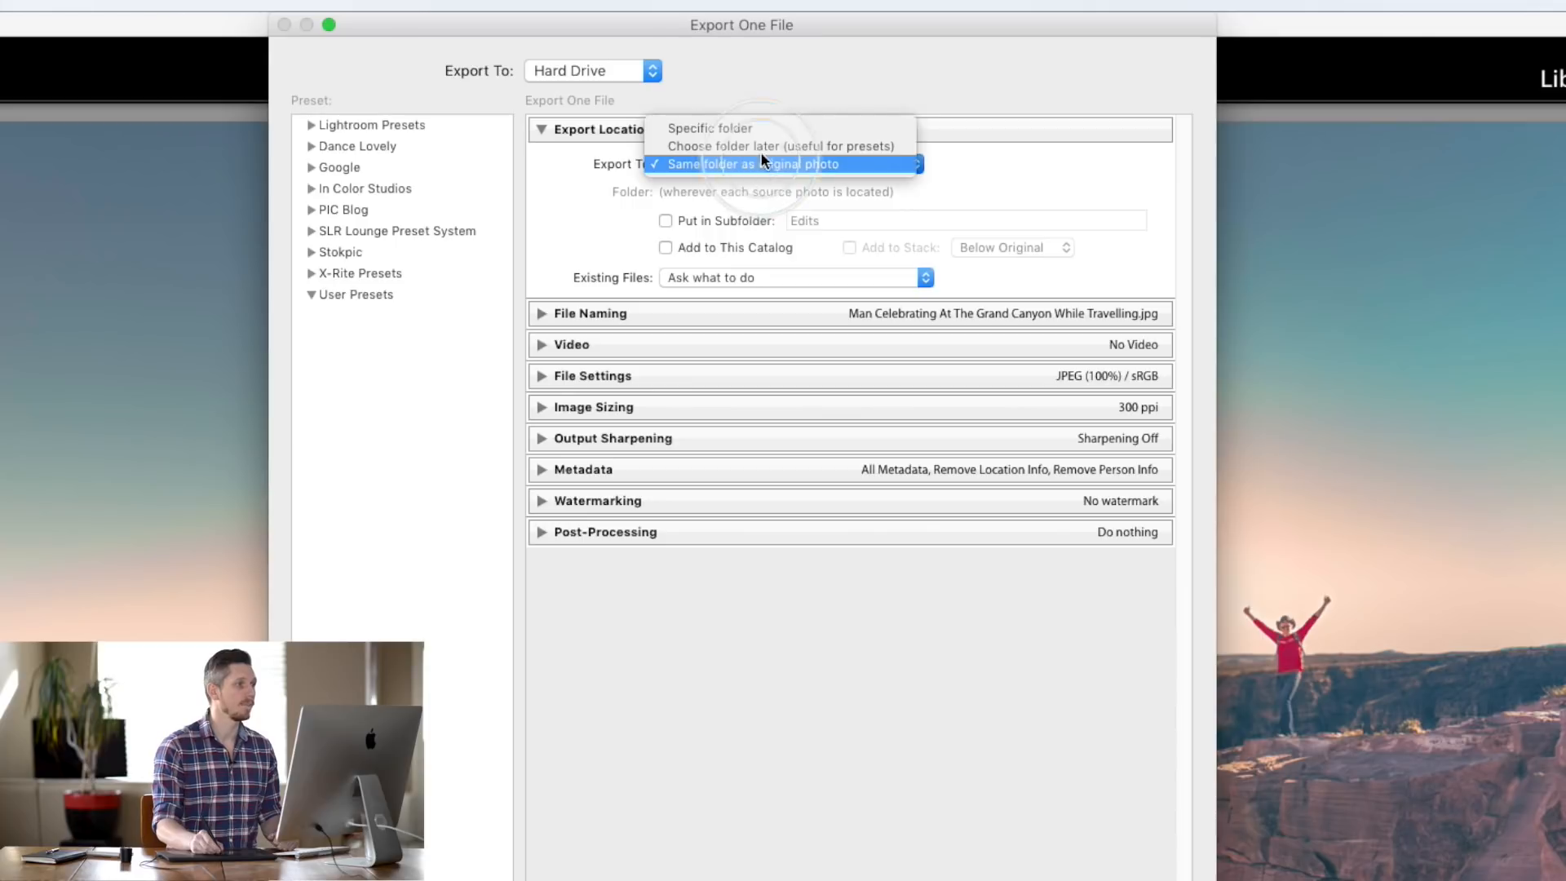
click(762, 146)
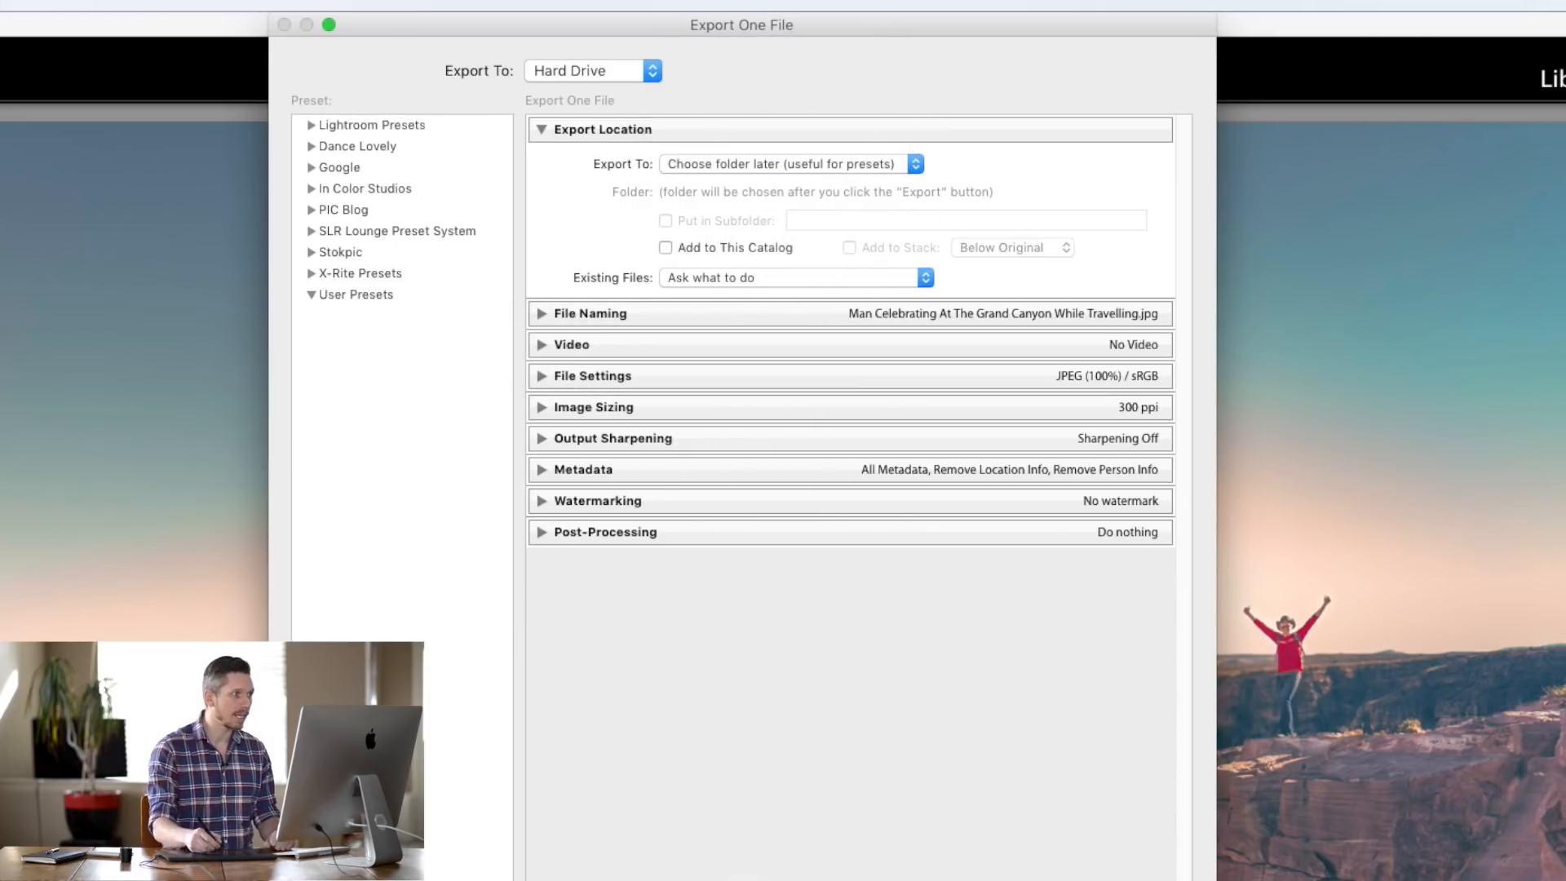
click(538, 313)
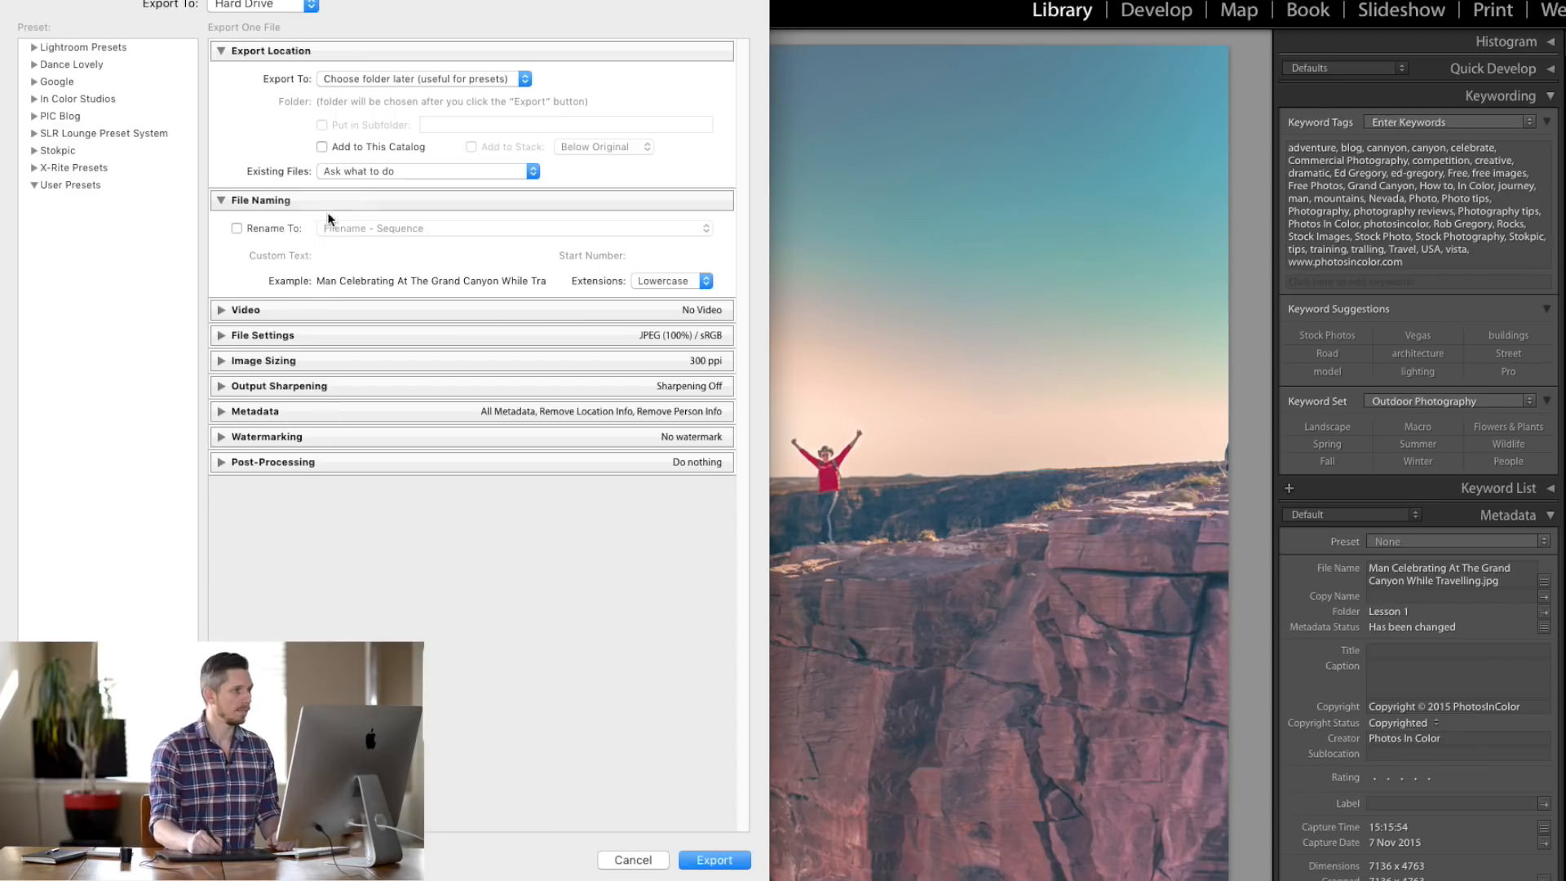
- Enable Rename To with the Filename - Sequence template and view the template list
click(237, 228)
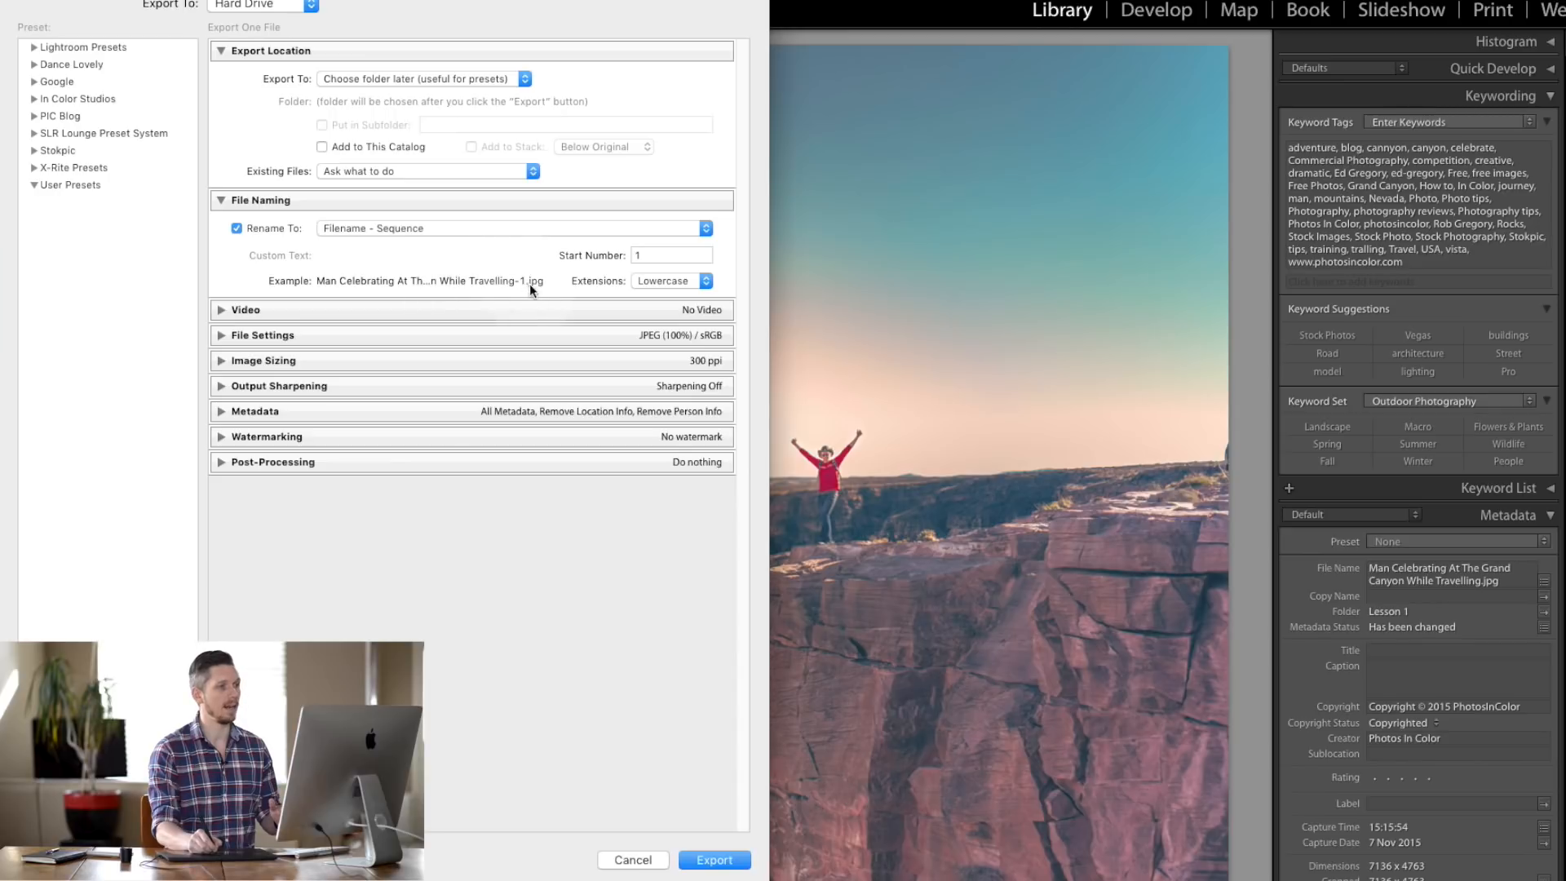
click(478, 229)
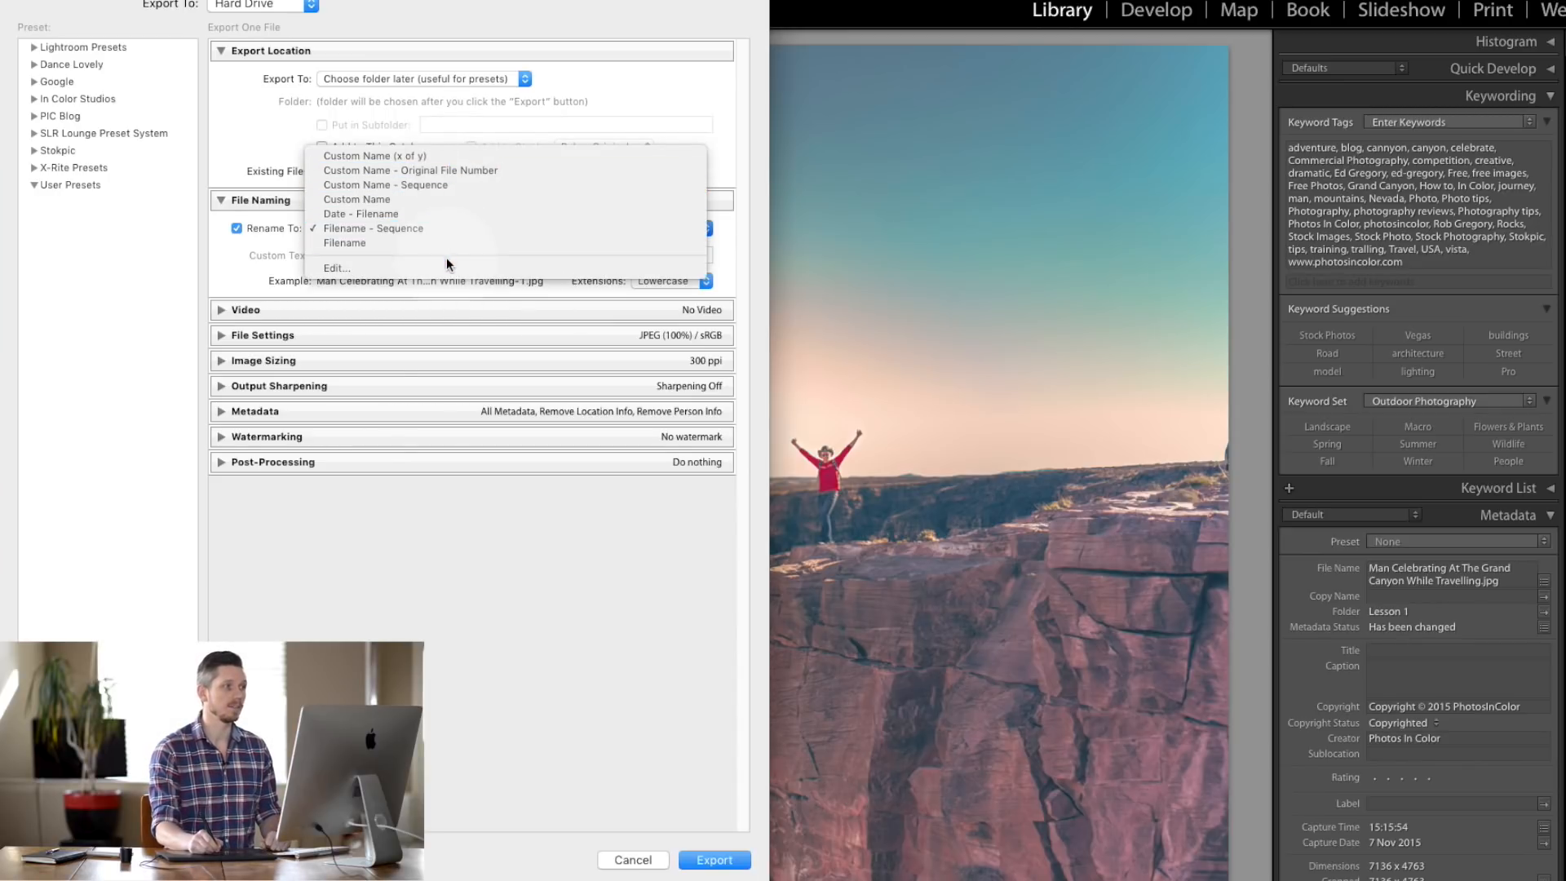
- Choose Custom Name - Sequence with custom text 'Grand Canyon 2016', fixing the typo
click(437, 185)
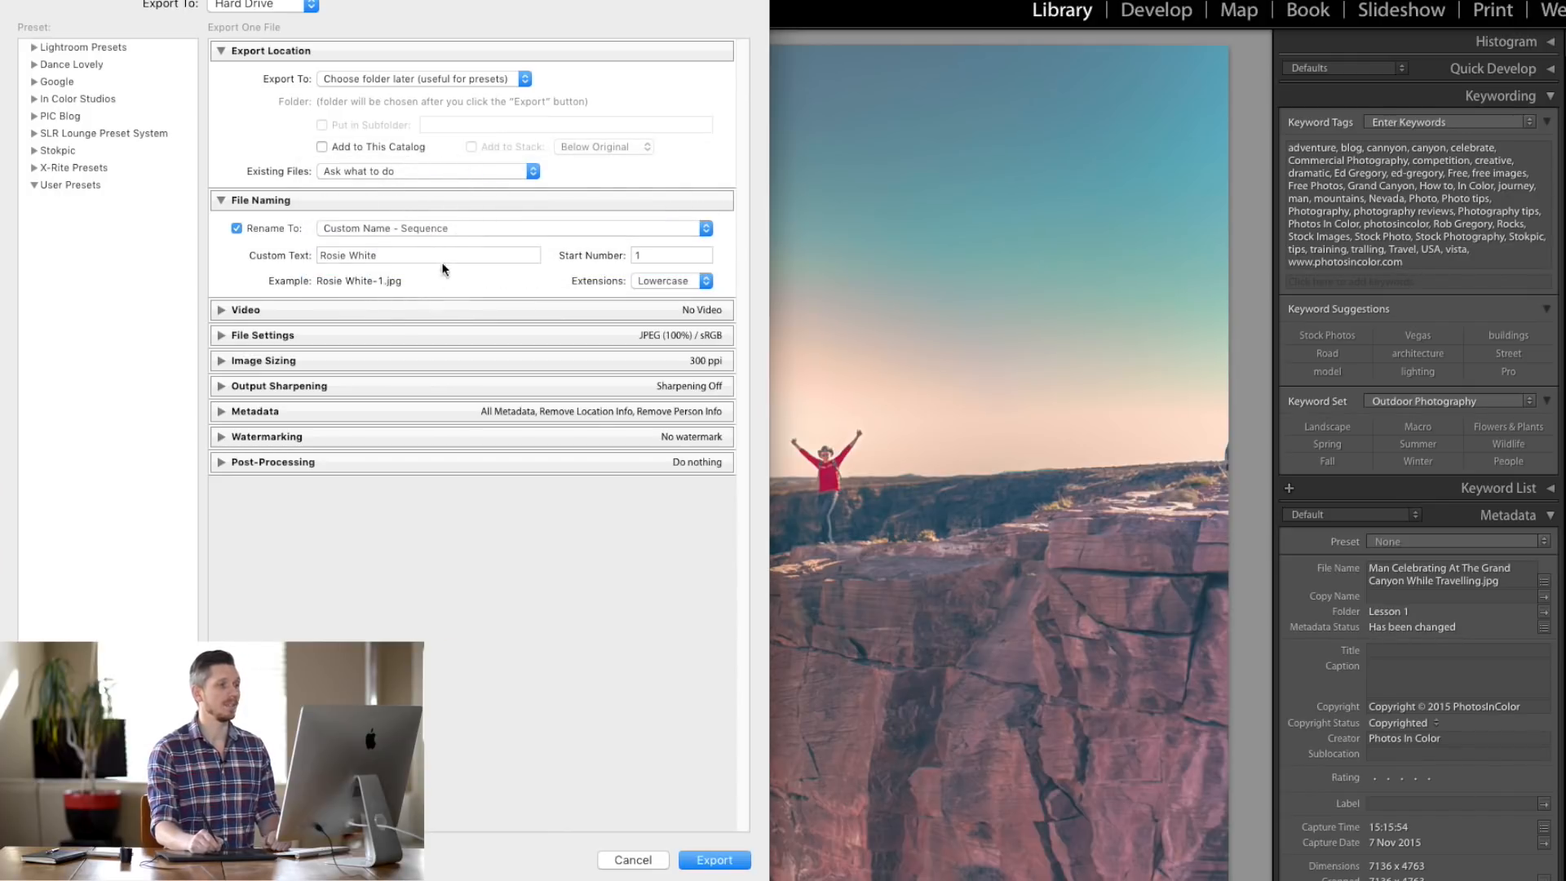
triple_click(367, 258)
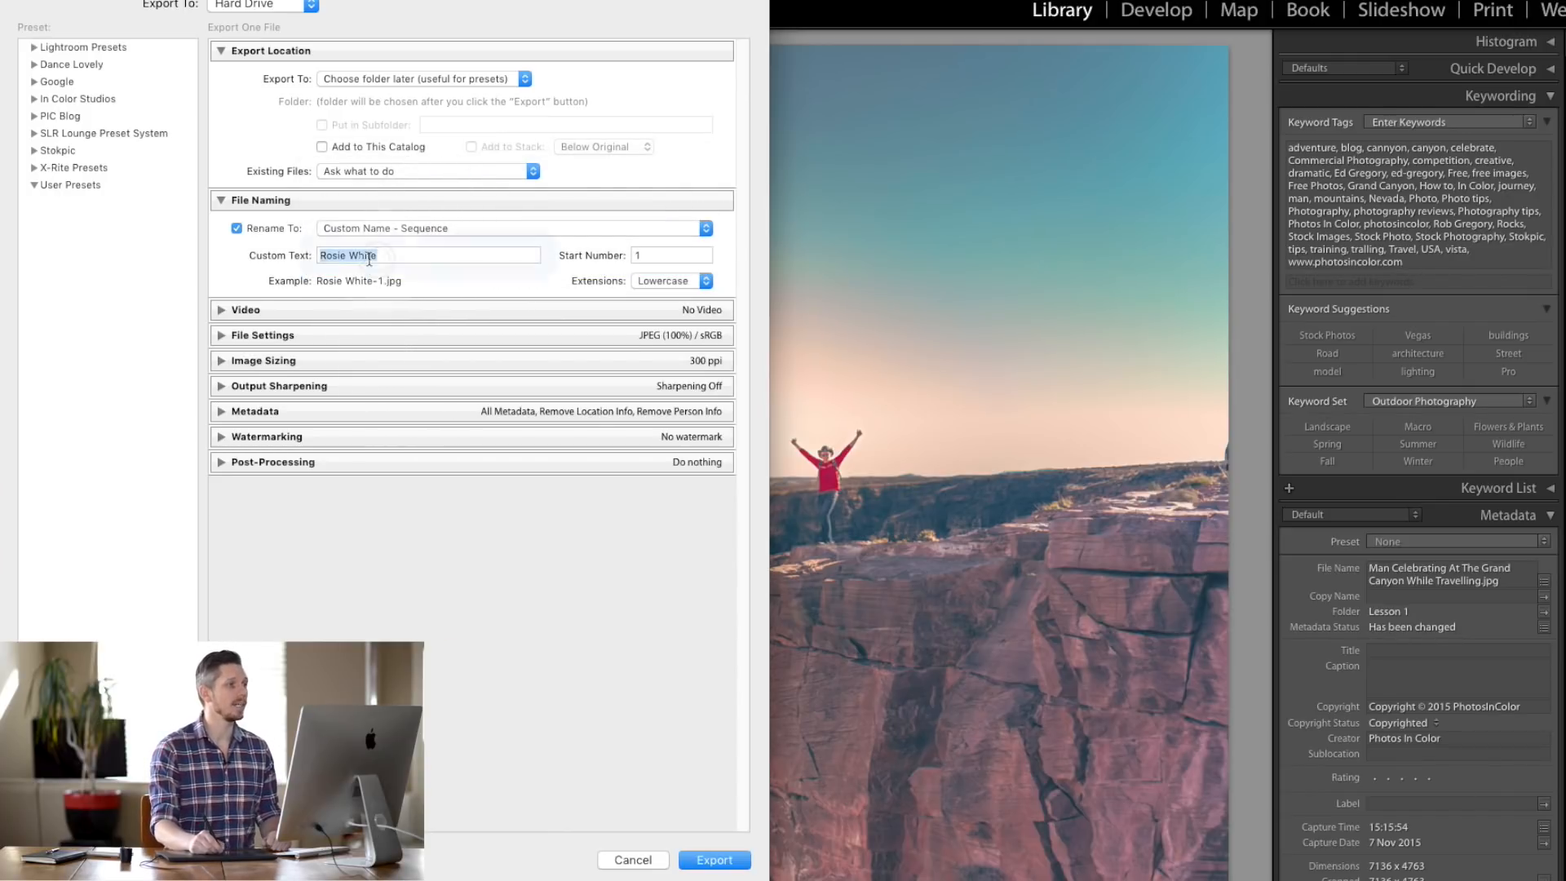
key(BackSpace)
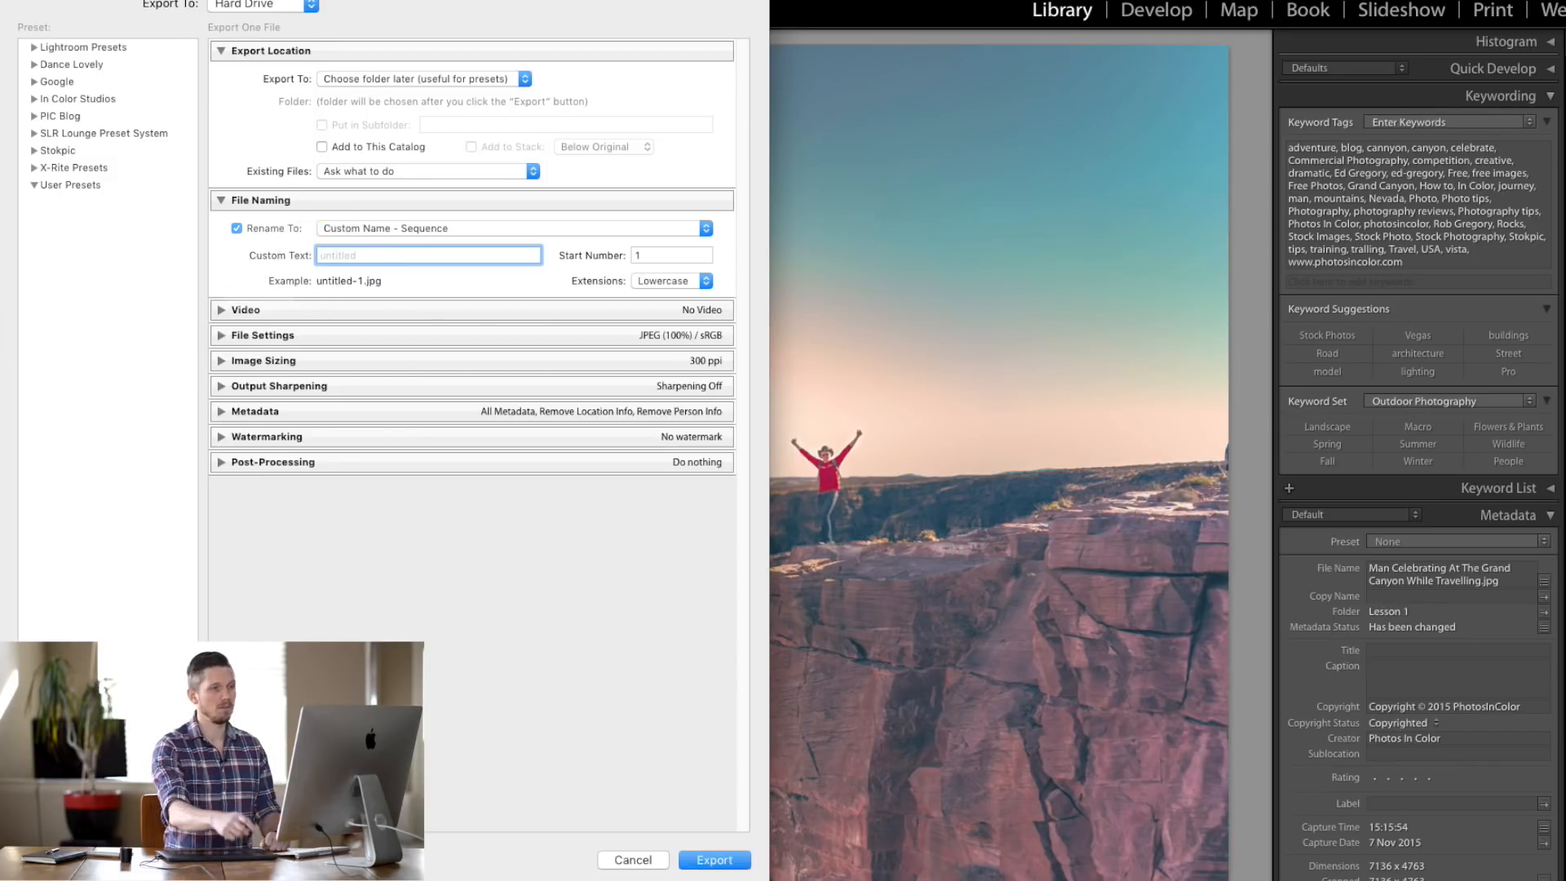
text(Gr)
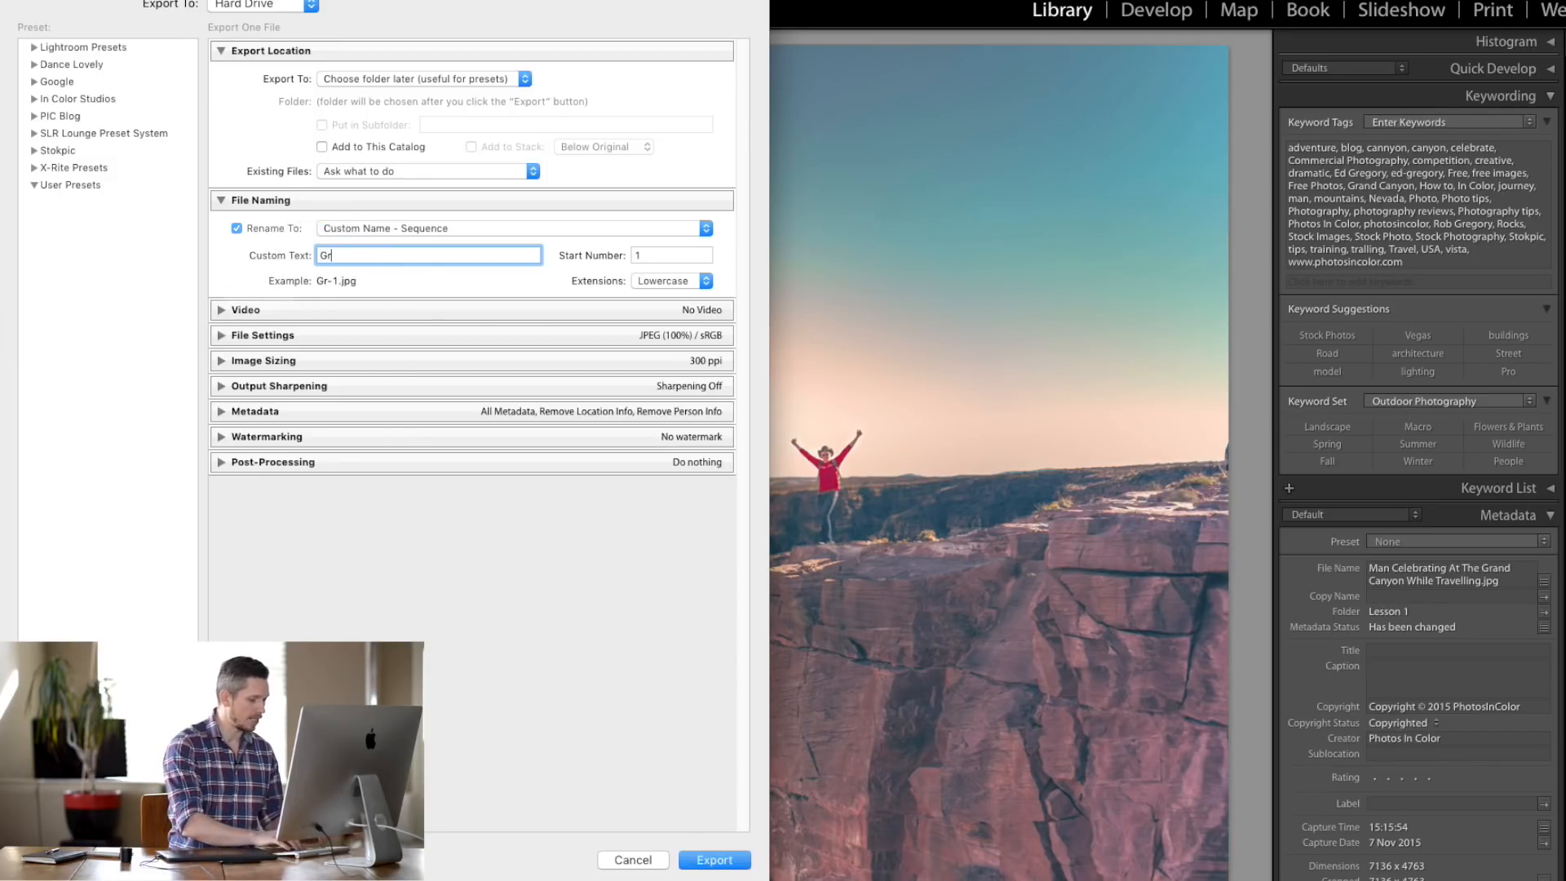
text(and C)
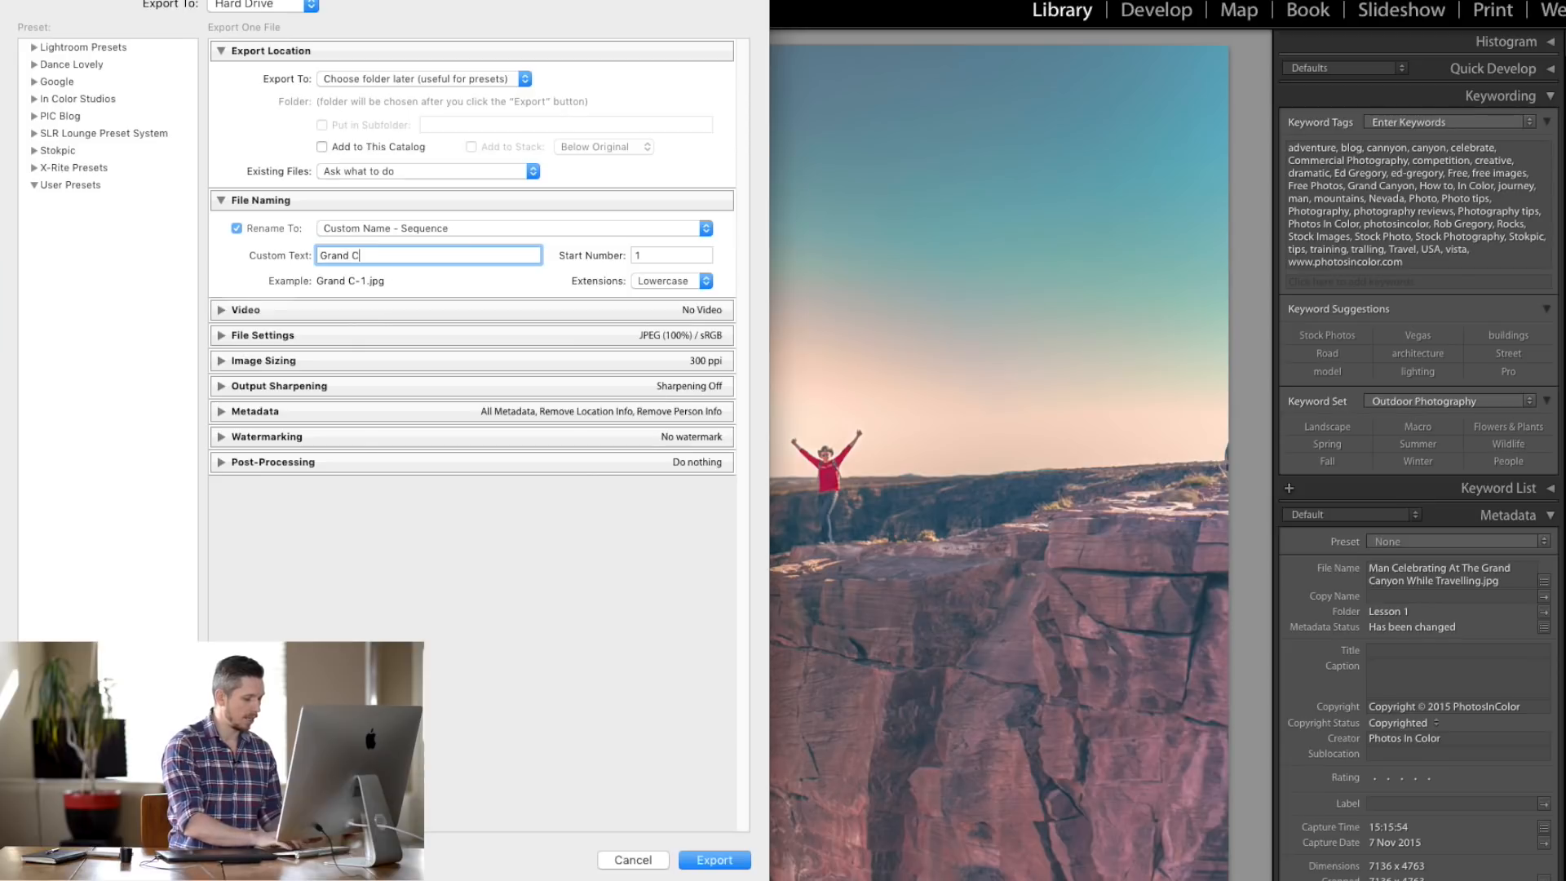
text(anyou 2016)
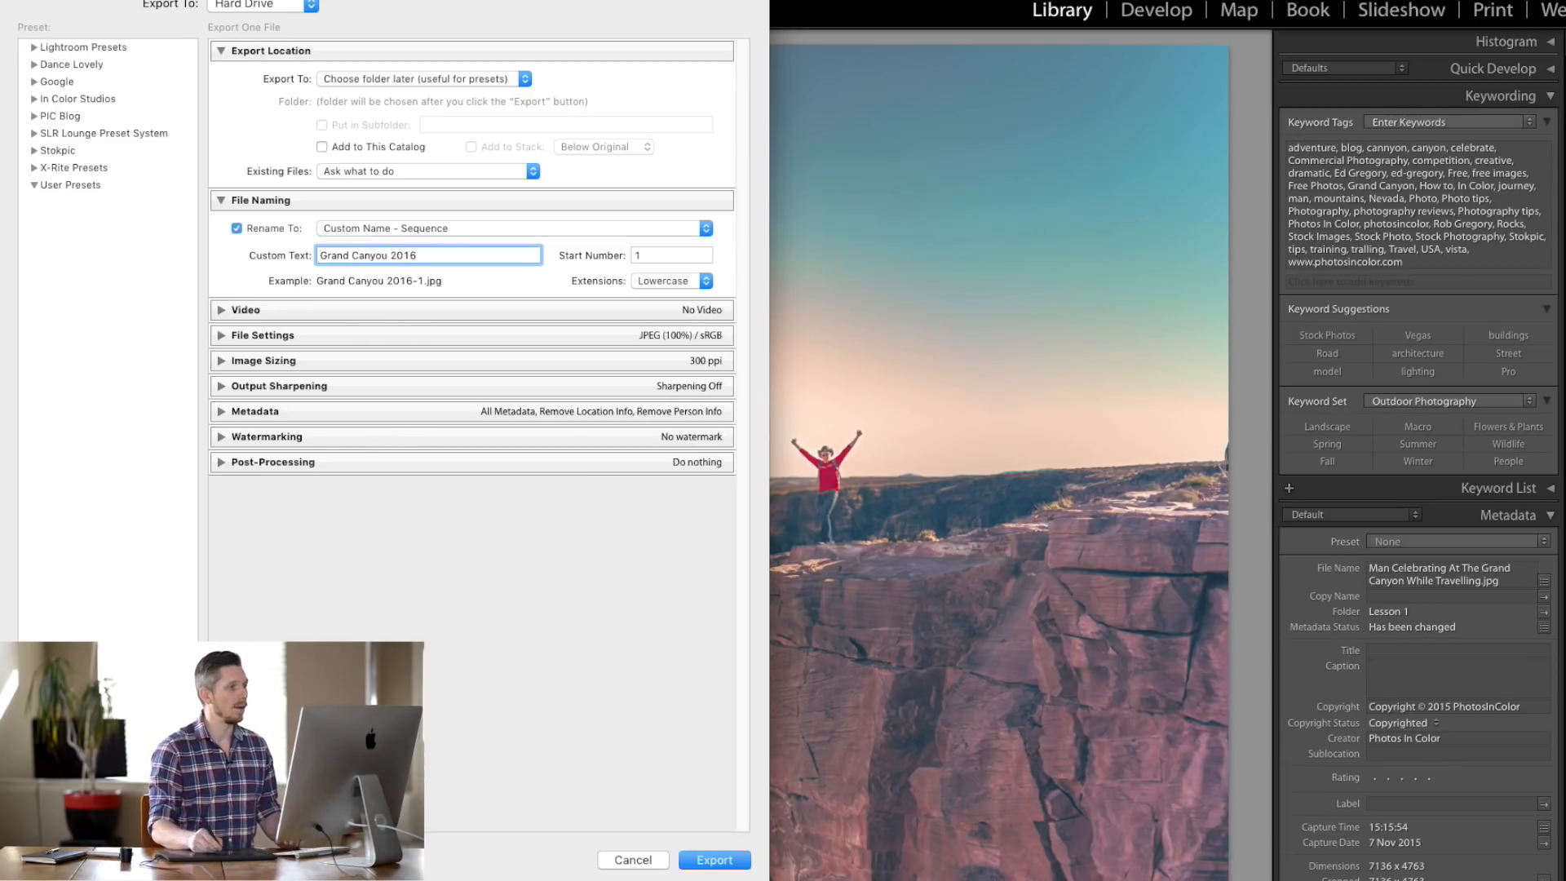
click(388, 254)
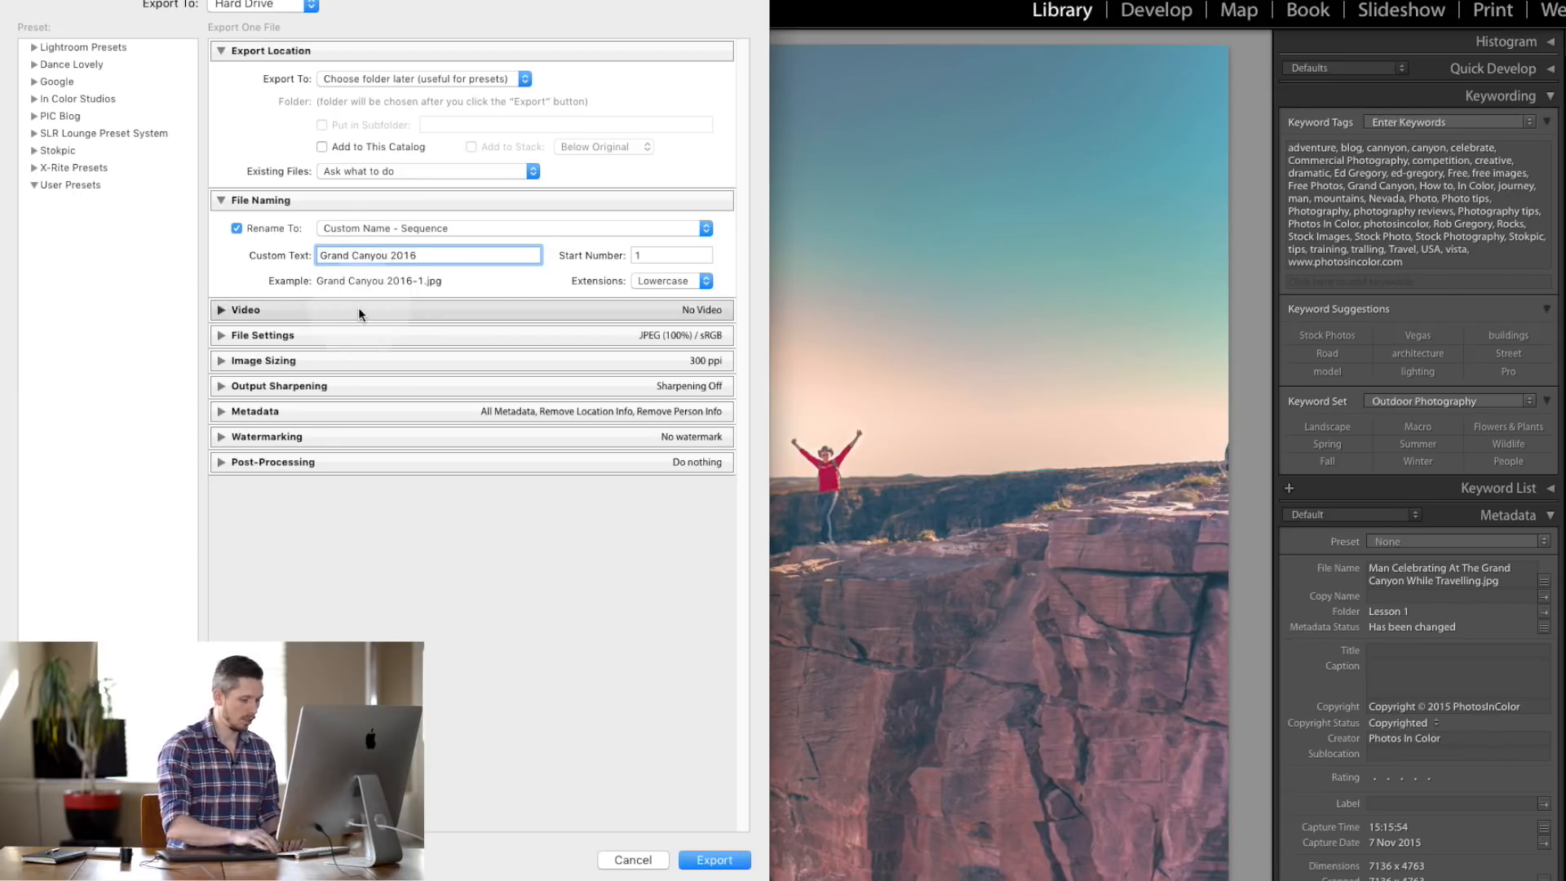
key(BackSpace)
text(n)
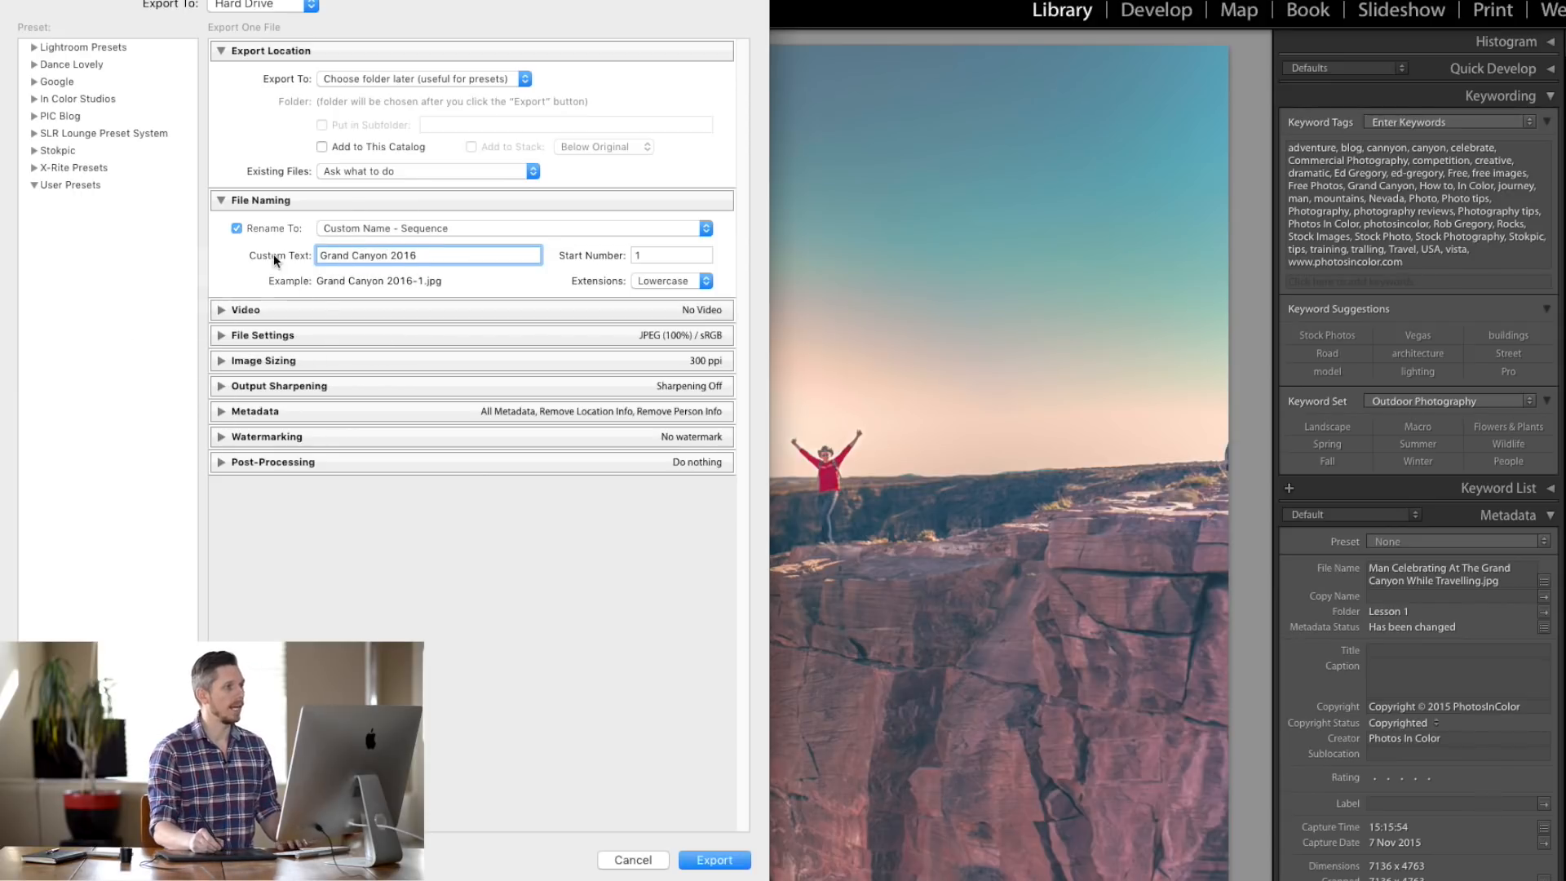
click(434, 253)
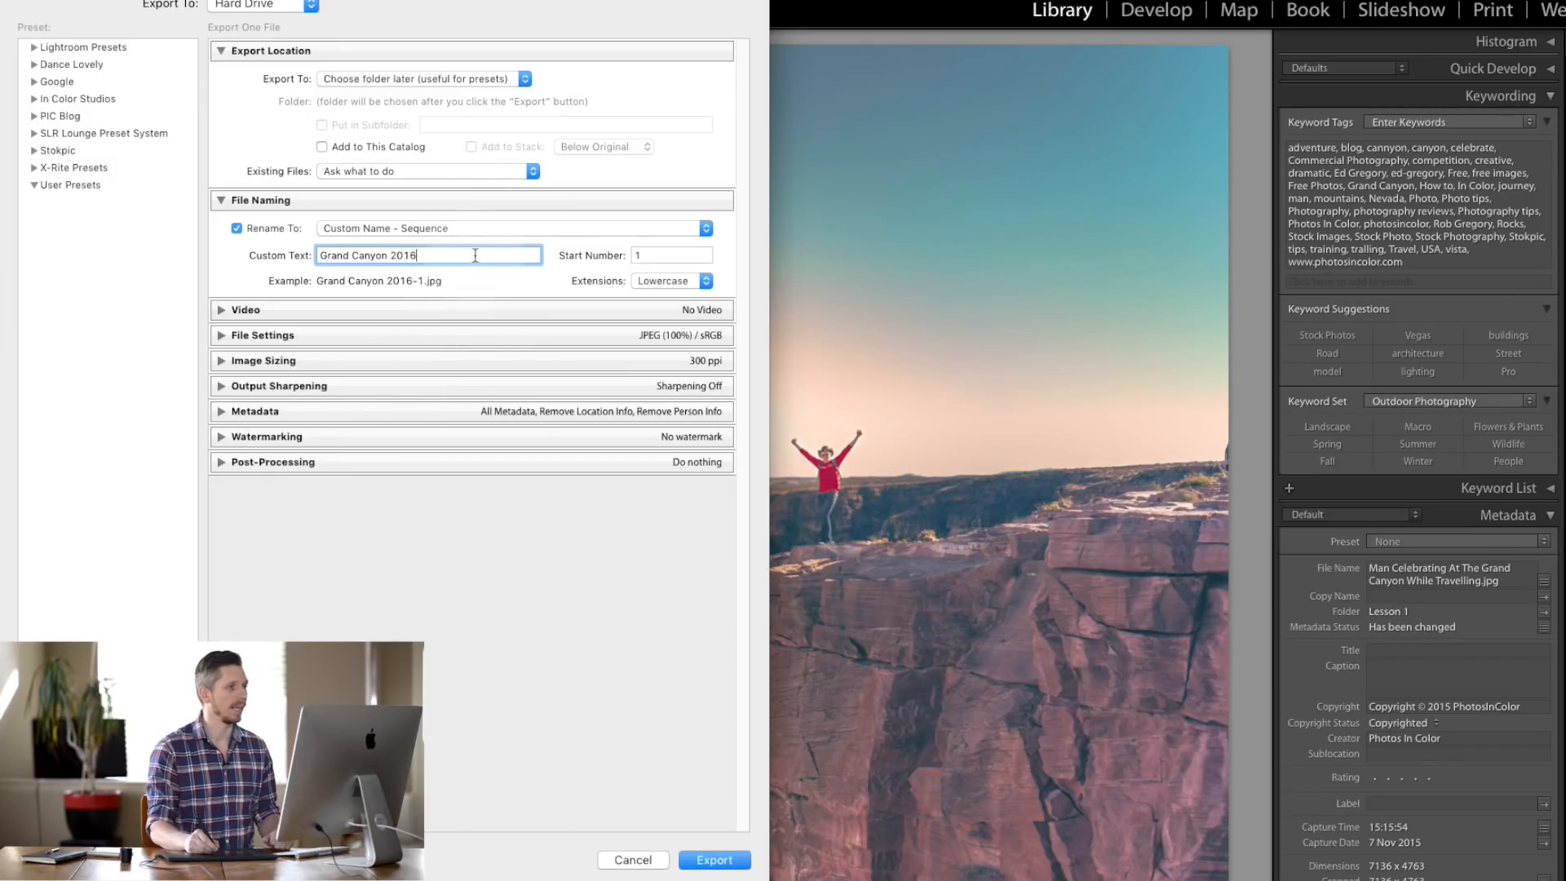
- Switch the Rename To template back to Filename - Sequence
click(473, 228)
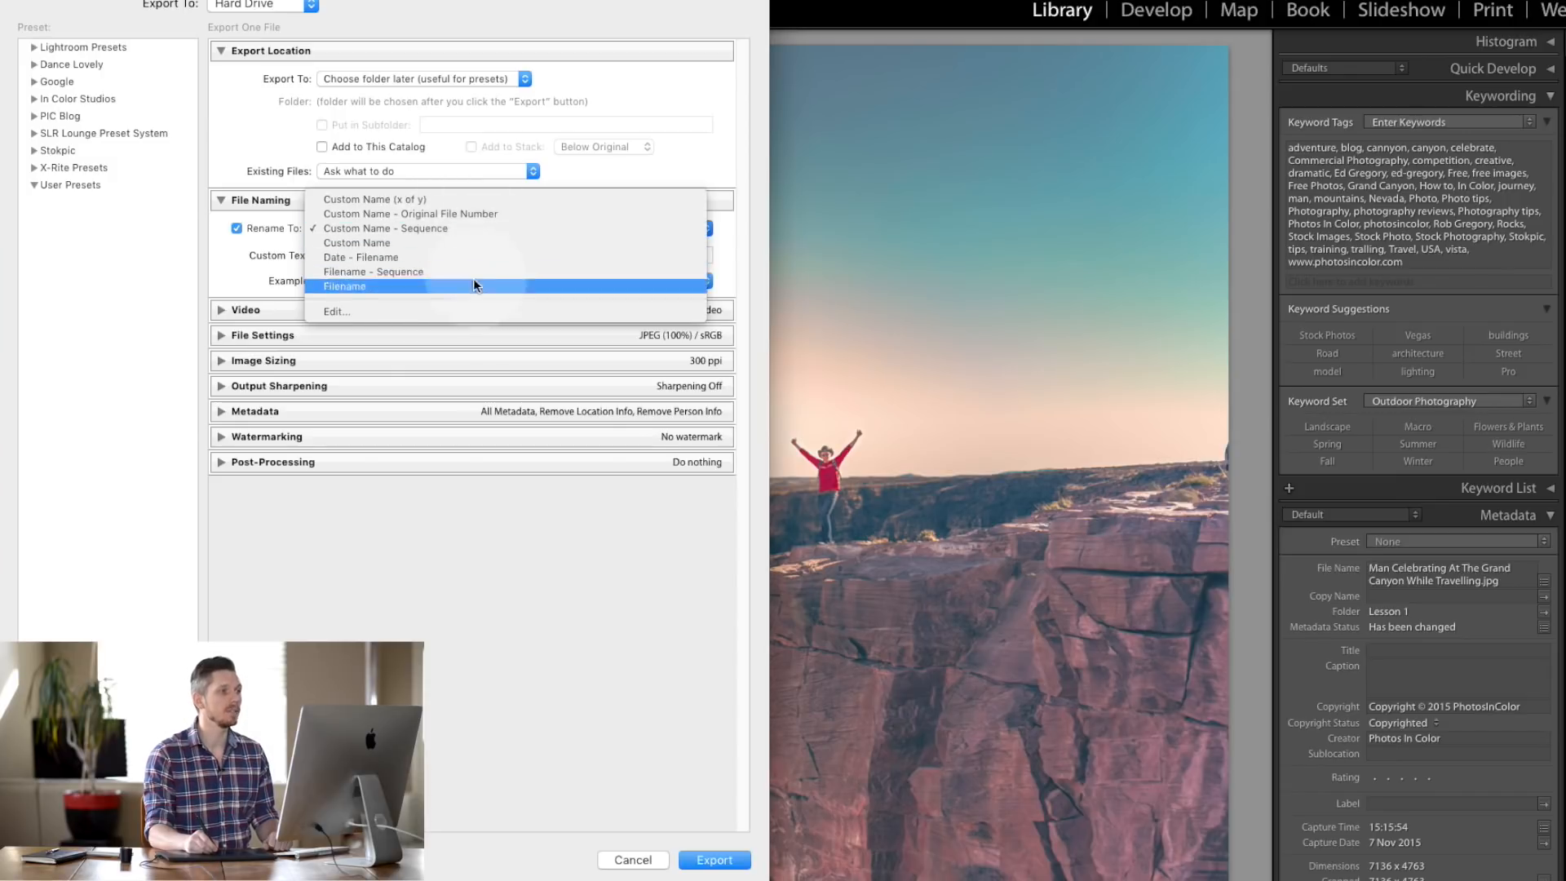
click(712, 183)
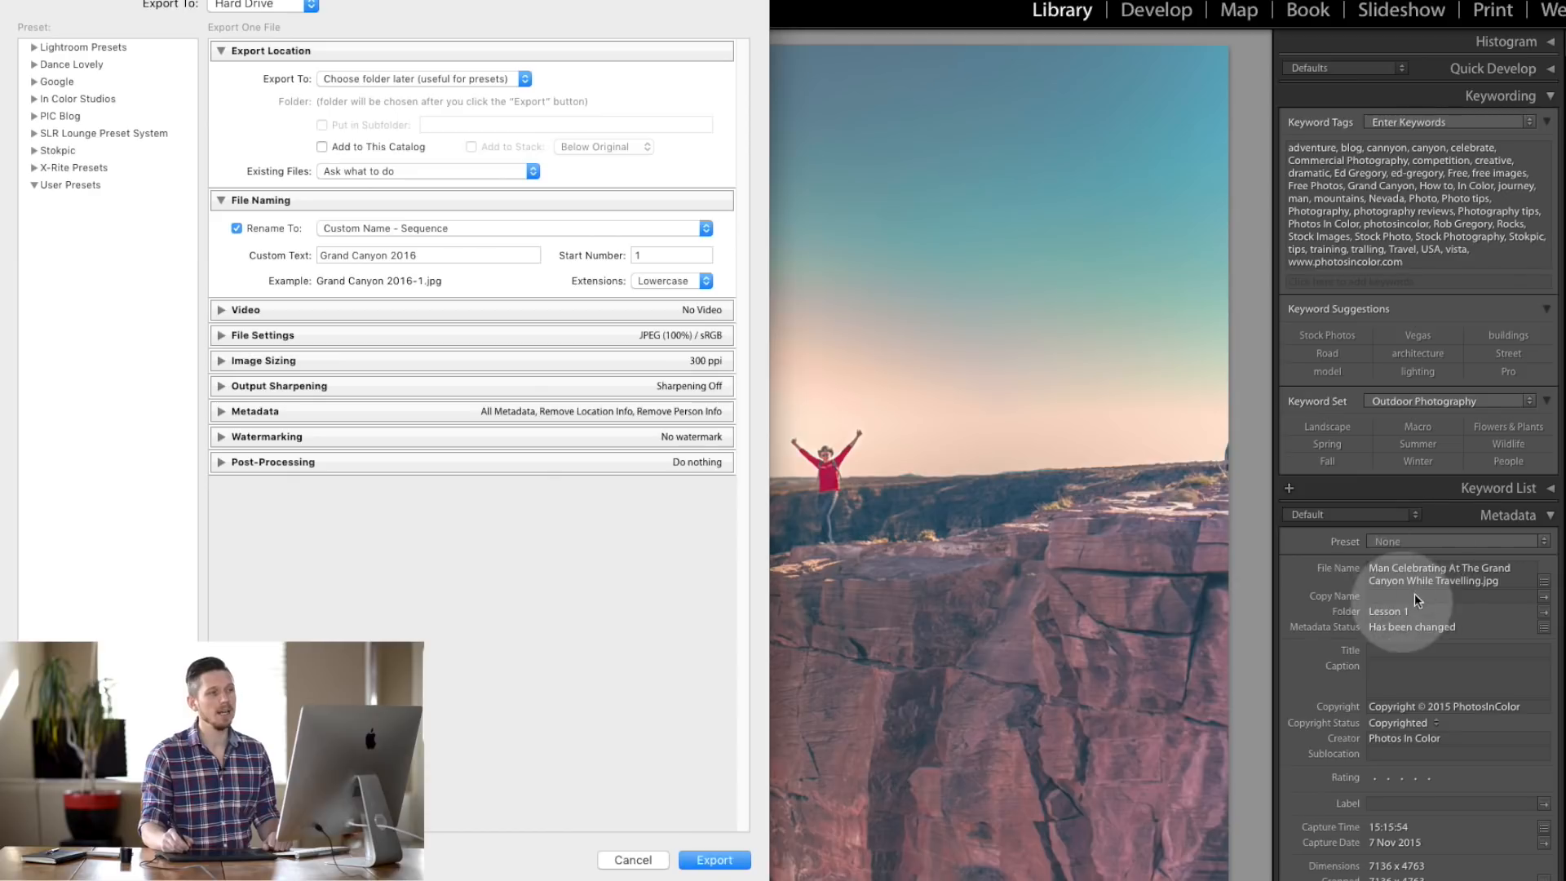
click(441, 229)
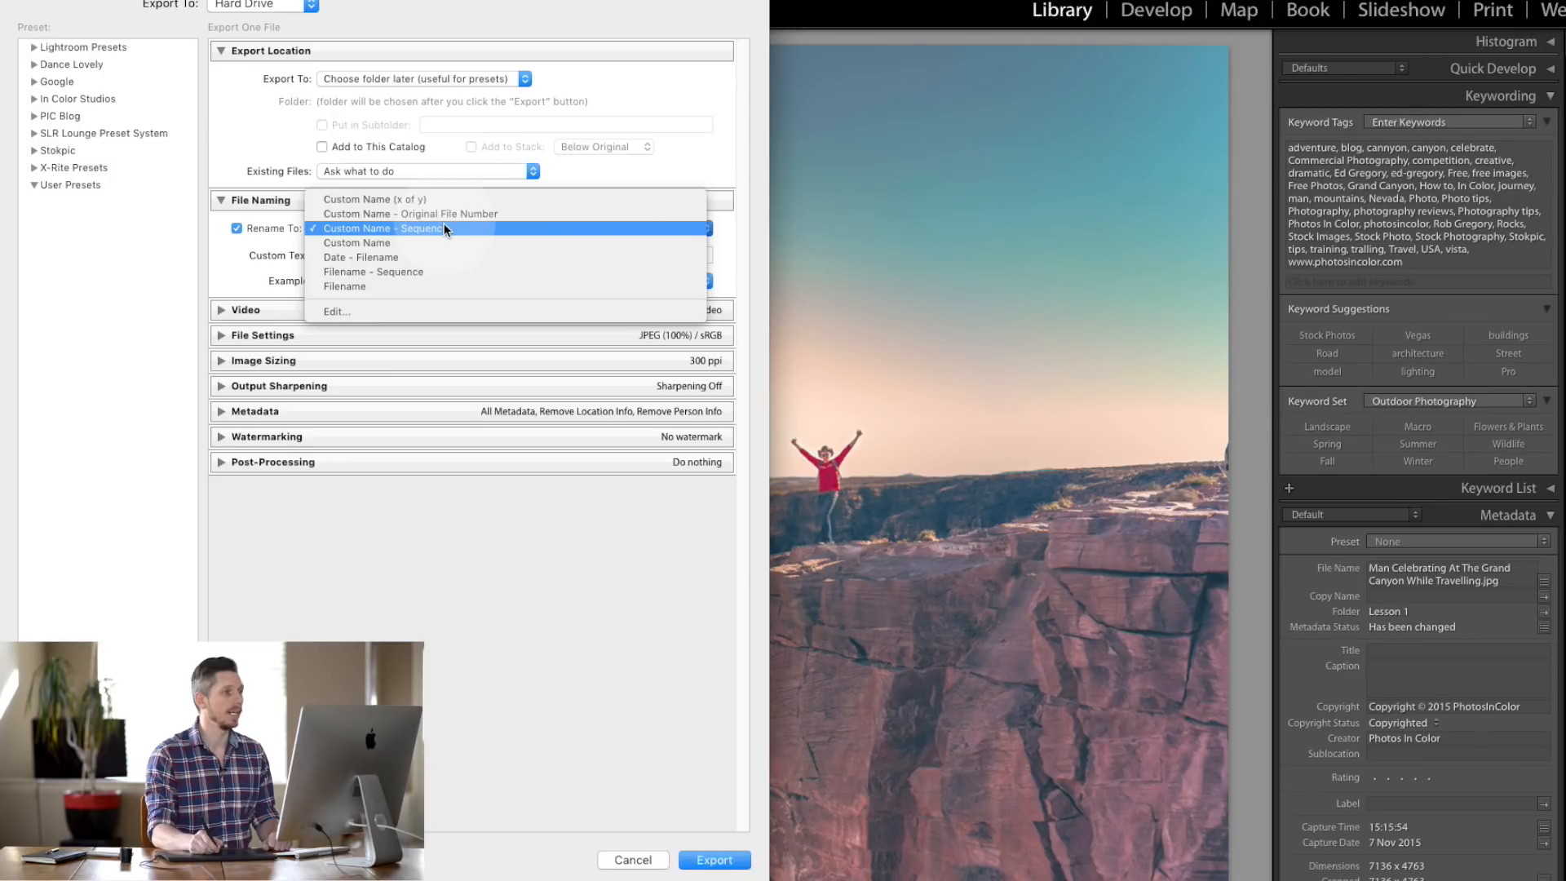
click(438, 270)
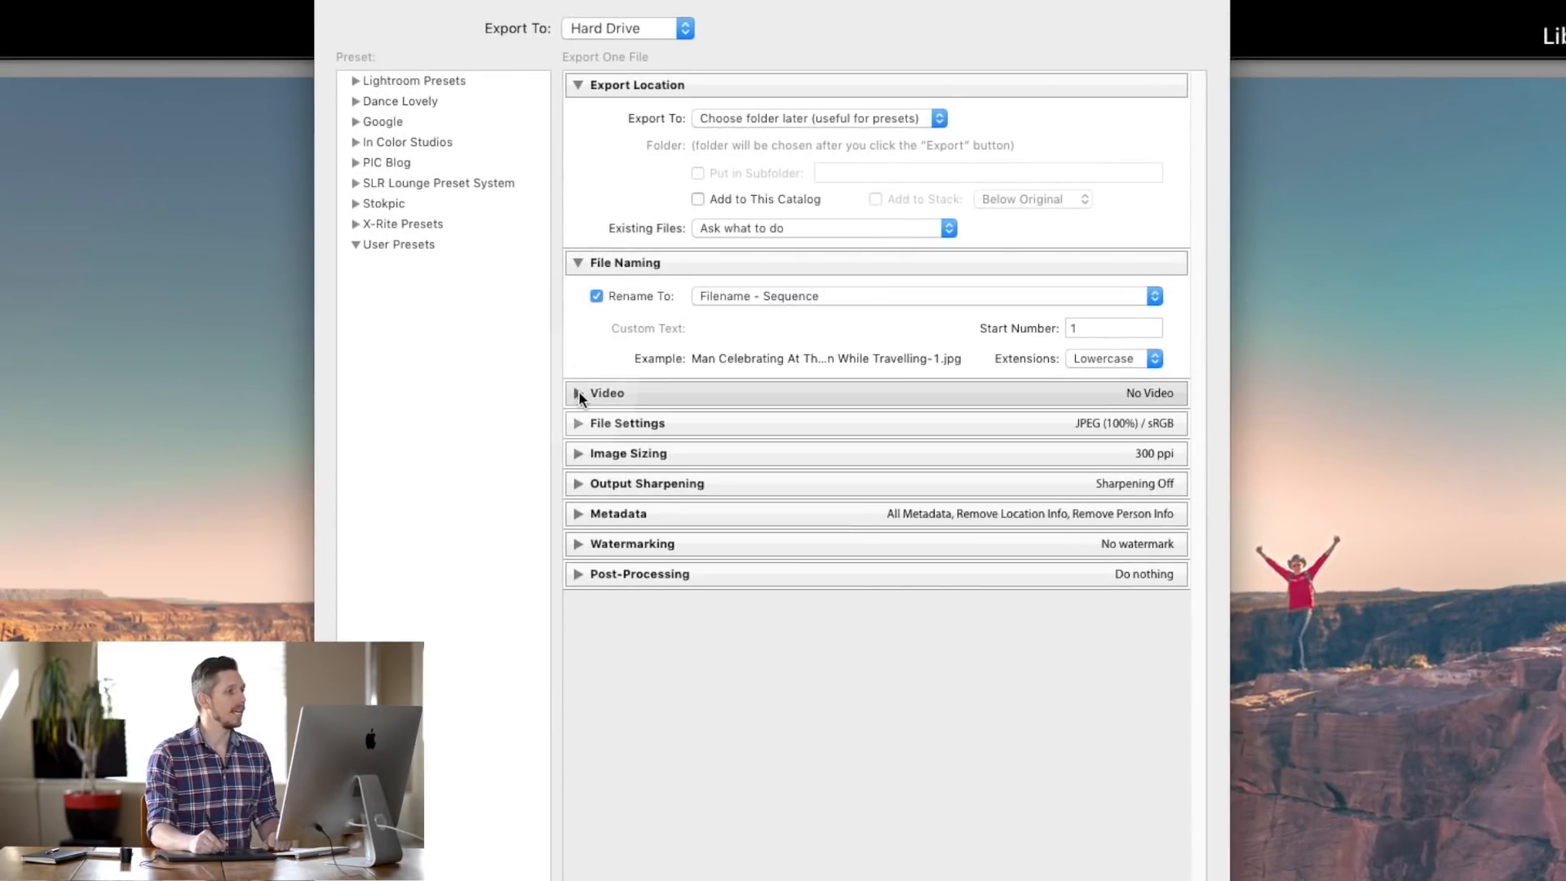
- Glance at Video options, then expand File Settings showing JPEG, quality 100, sRGB
click(576, 395)
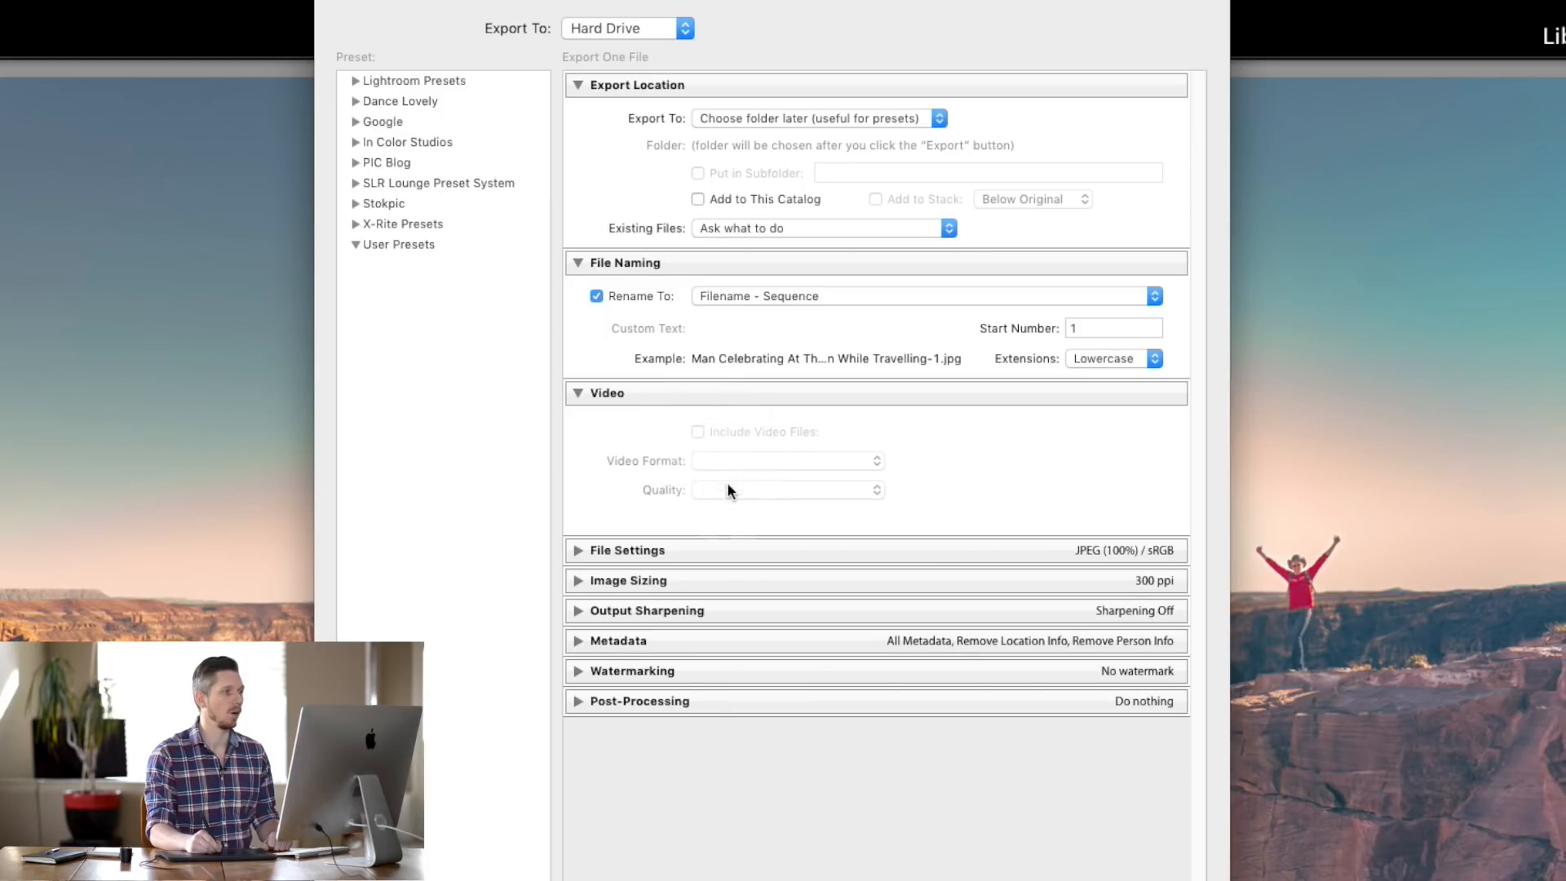
click(577, 394)
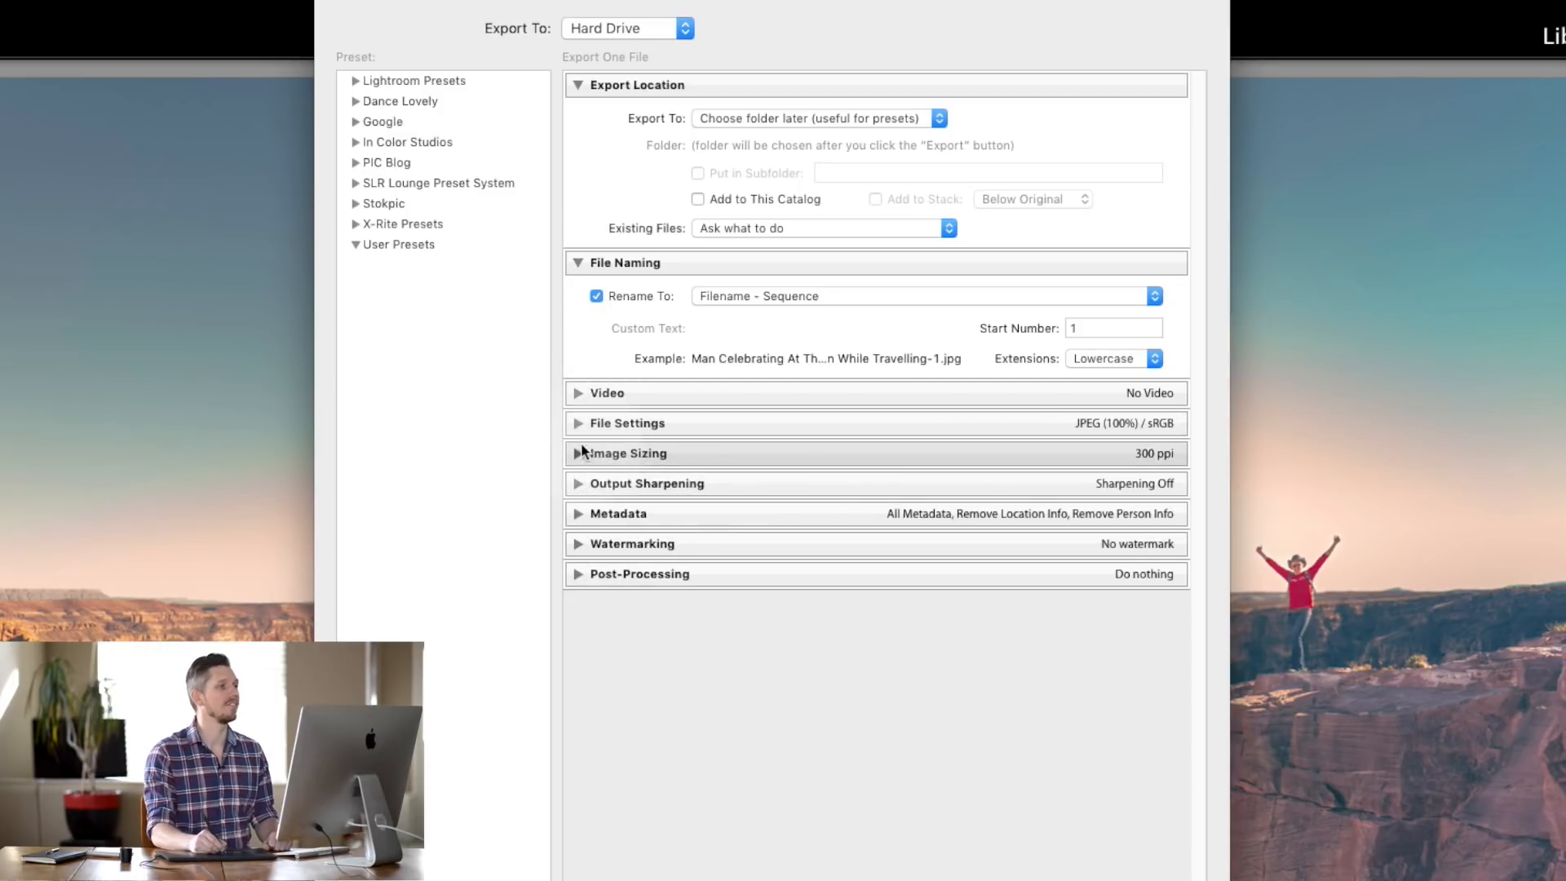
click(579, 420)
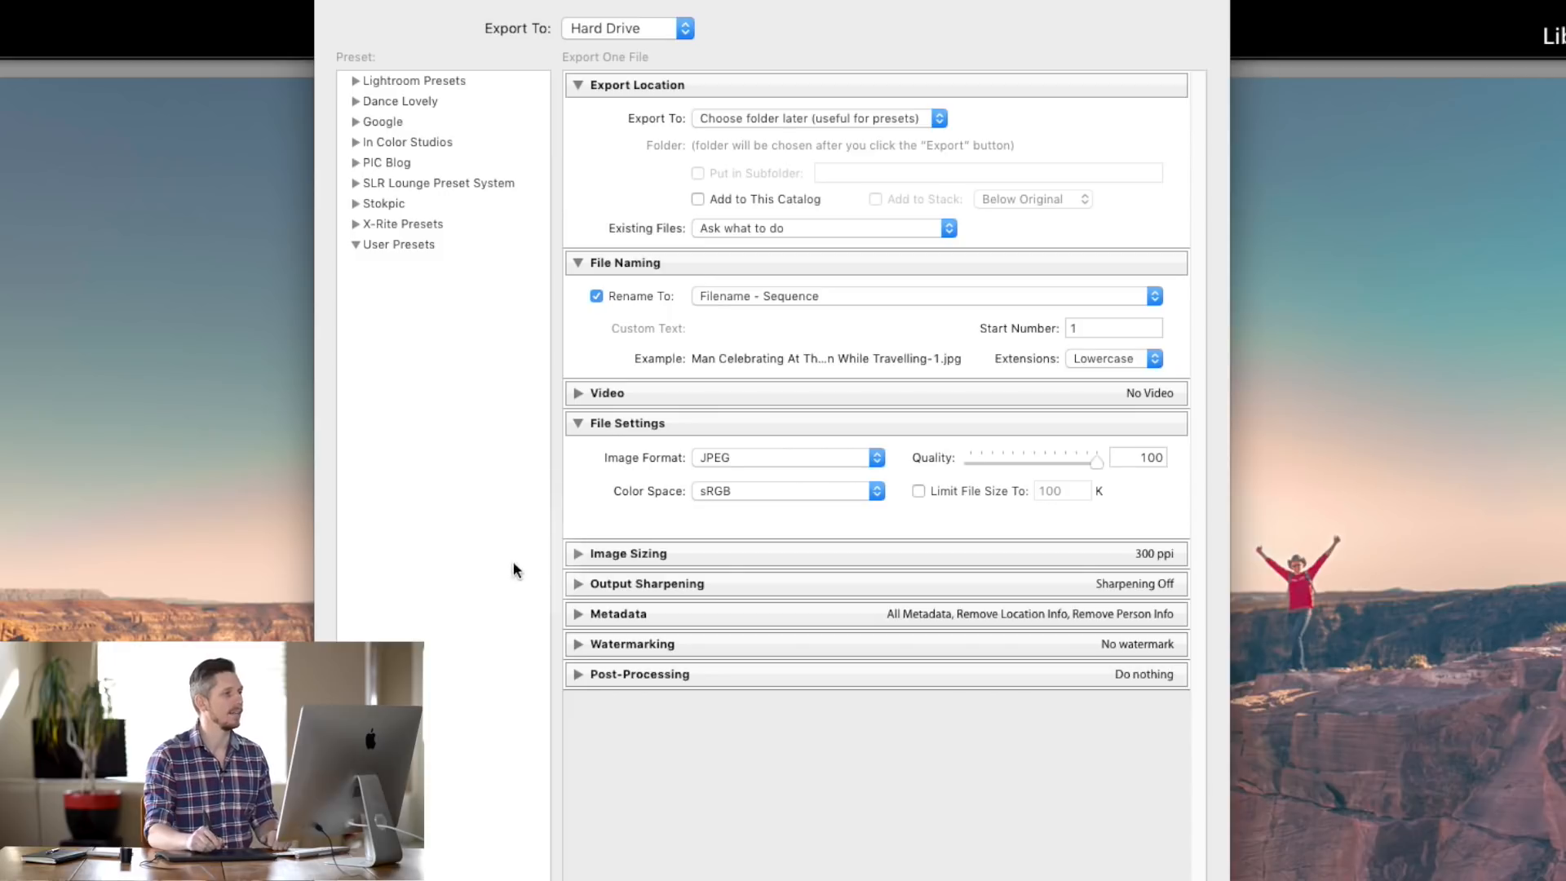
- Try Original as the image format, switch back to JPEG, and open the Color Space list
click(771, 455)
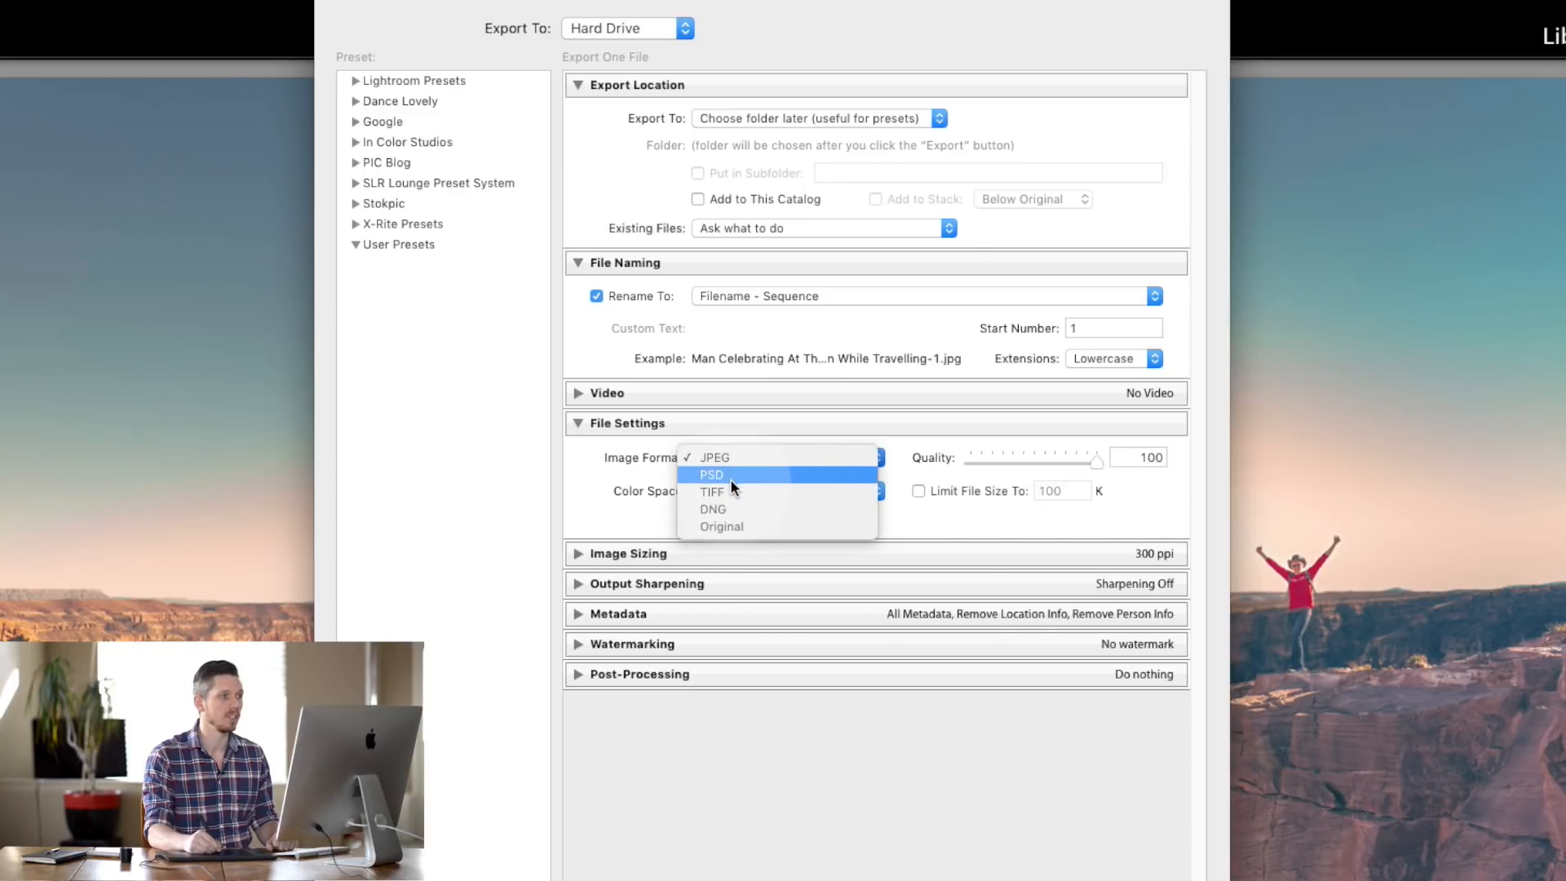
click(753, 527)
click(765, 456)
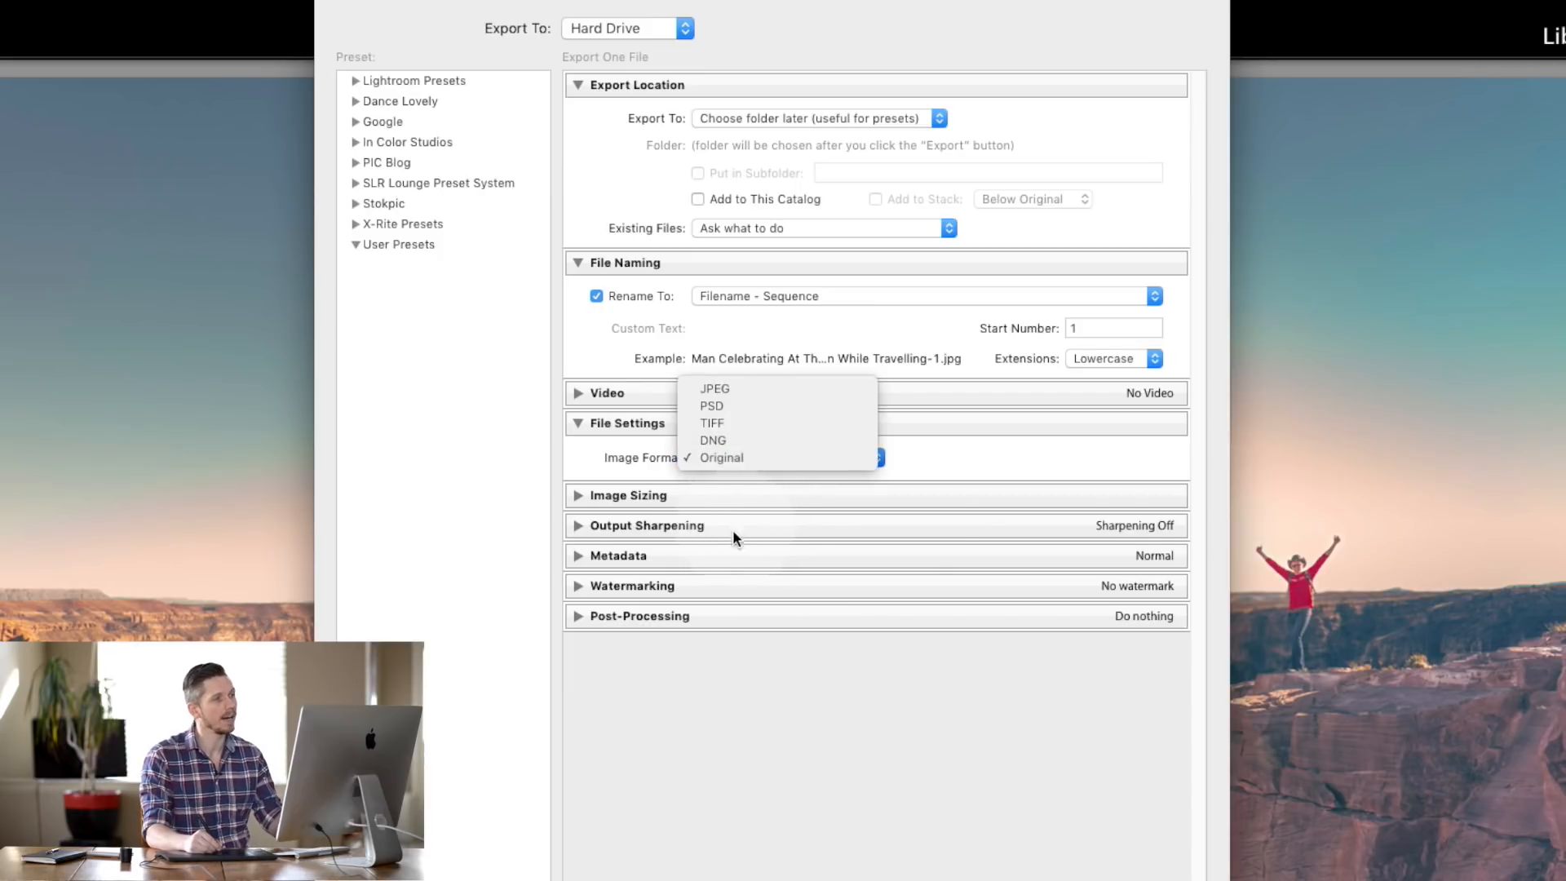
click(742, 389)
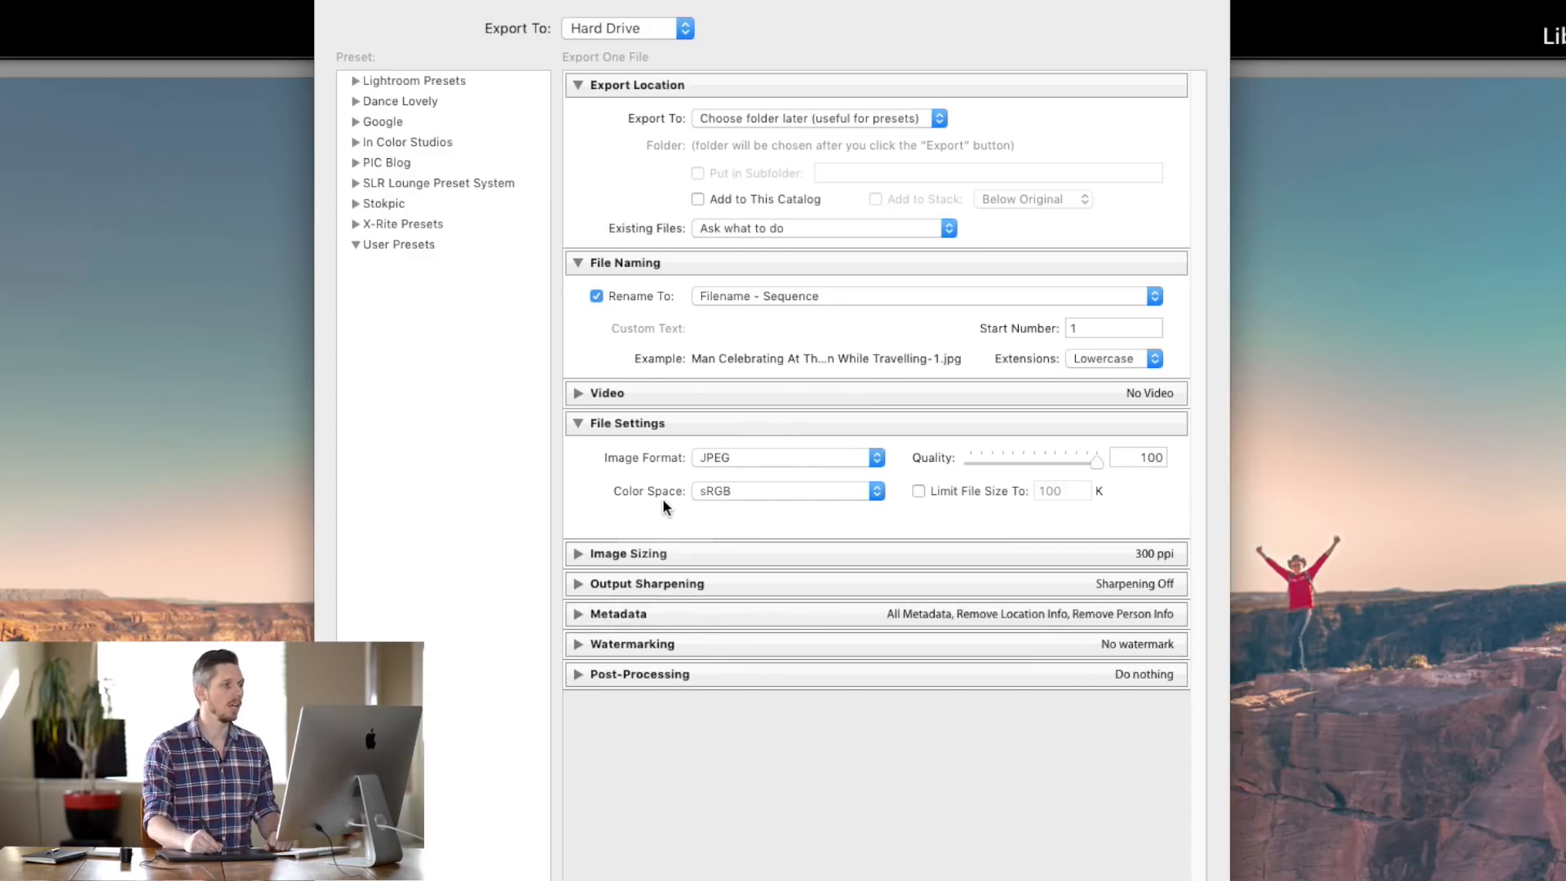
click(874, 490)
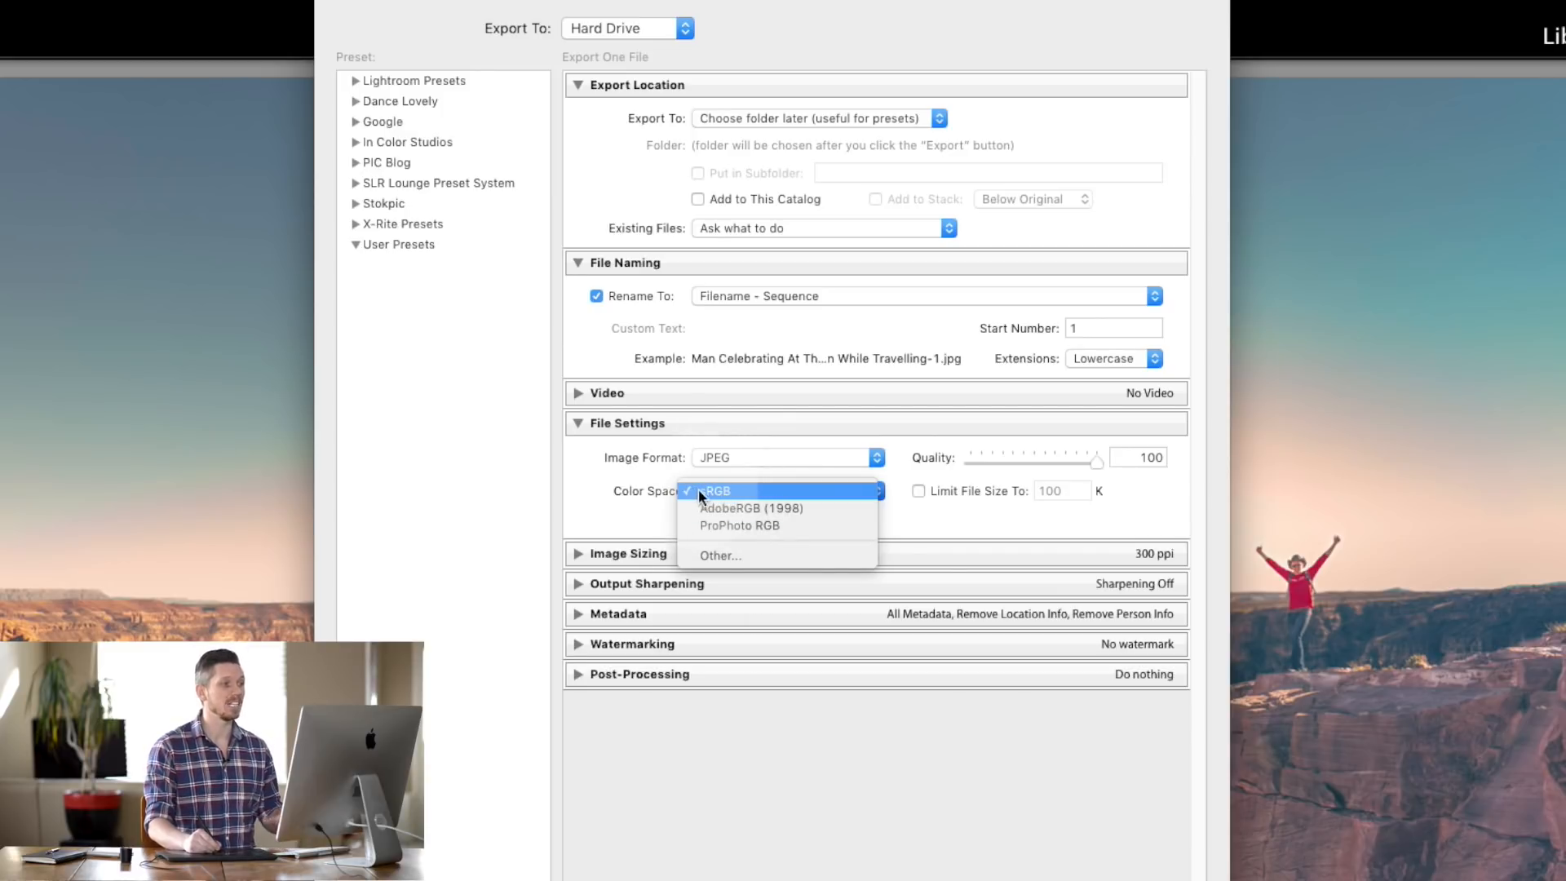
- Try ProPhoto RGB and AdobeRGB (1998), then settle on sRGB as the colour space
click(775, 526)
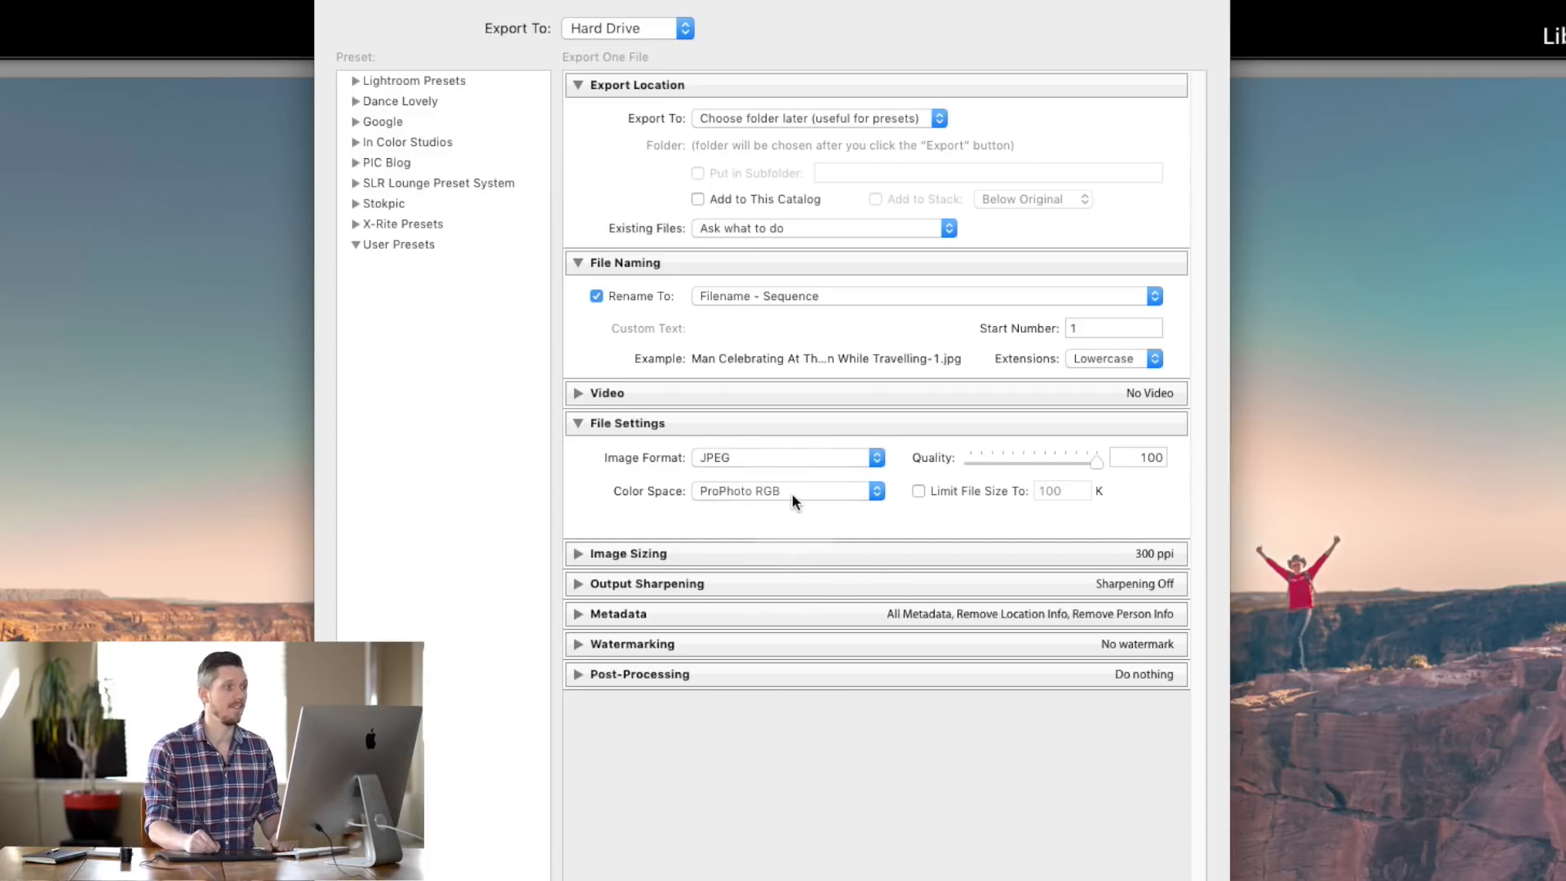
click(787, 496)
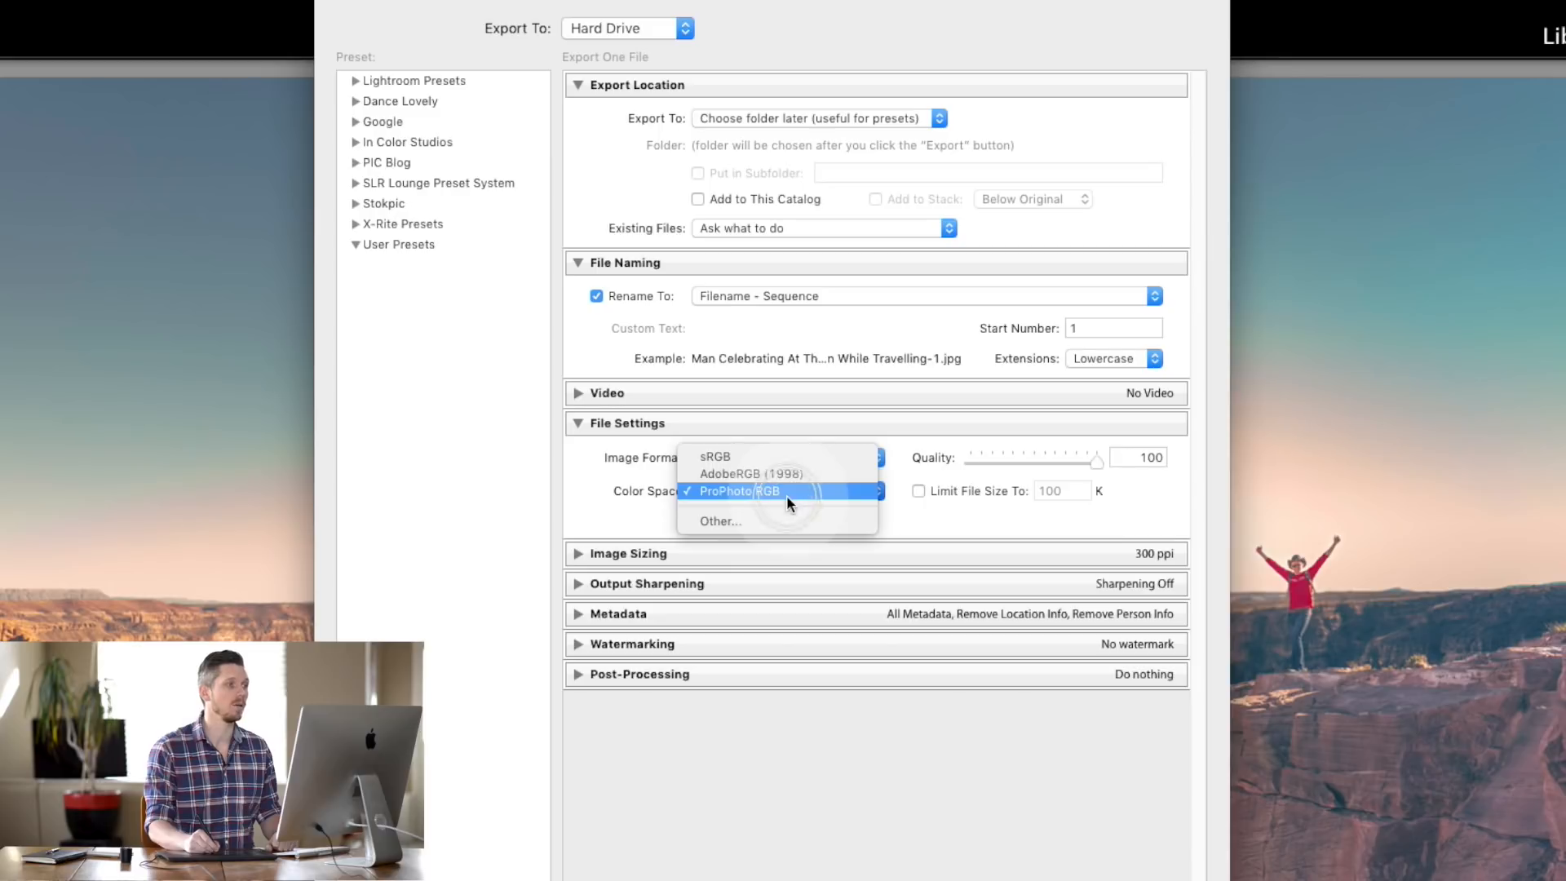
click(733, 471)
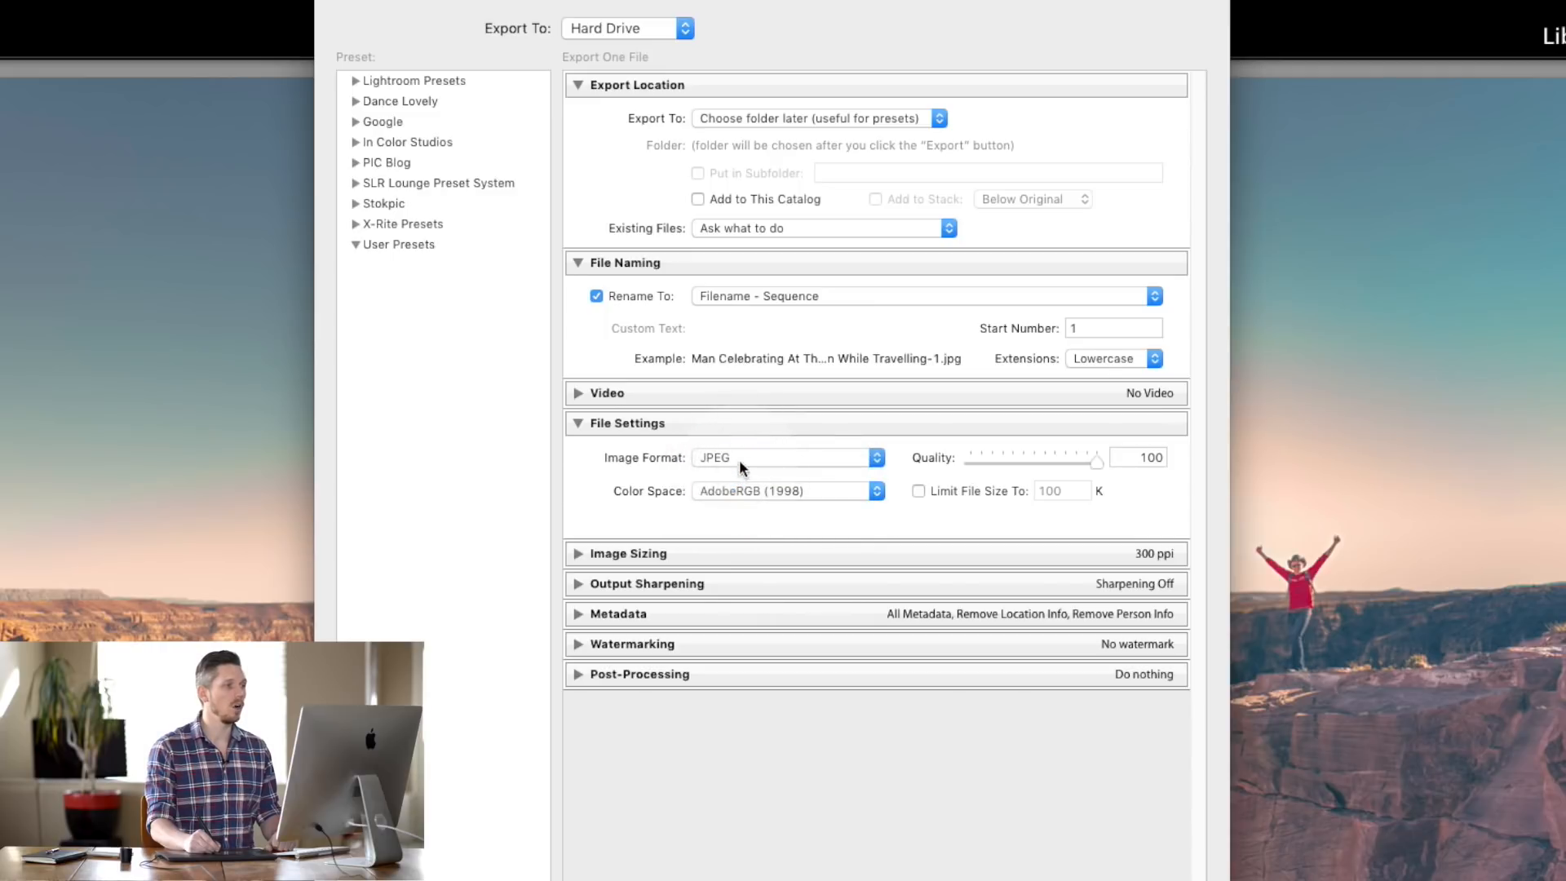
click(750, 482)
click(760, 471)
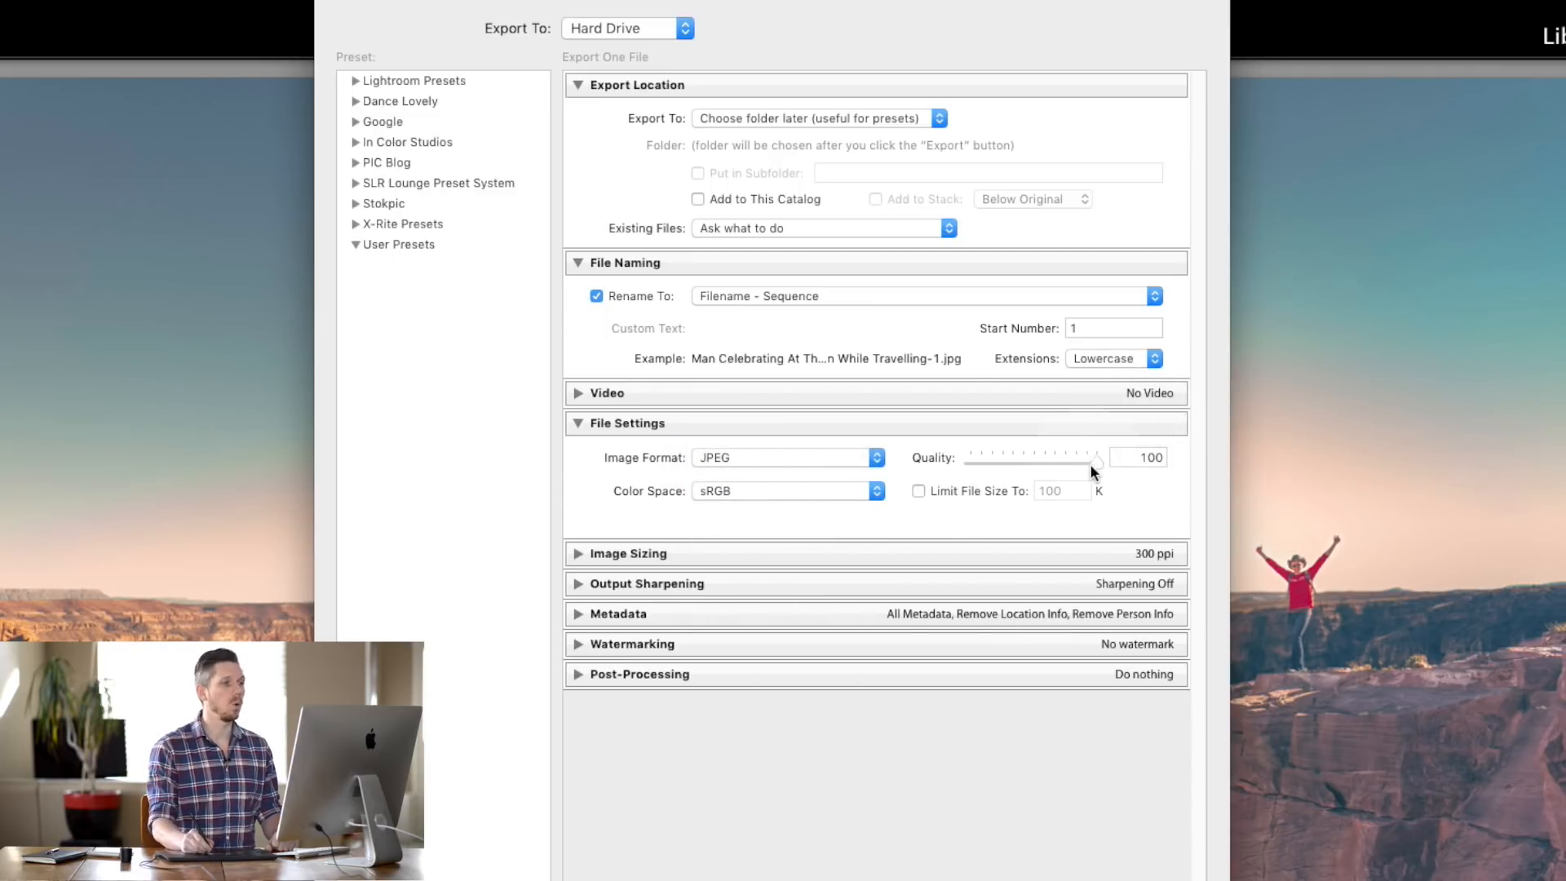
drag(1046, 469, 1128, 452)
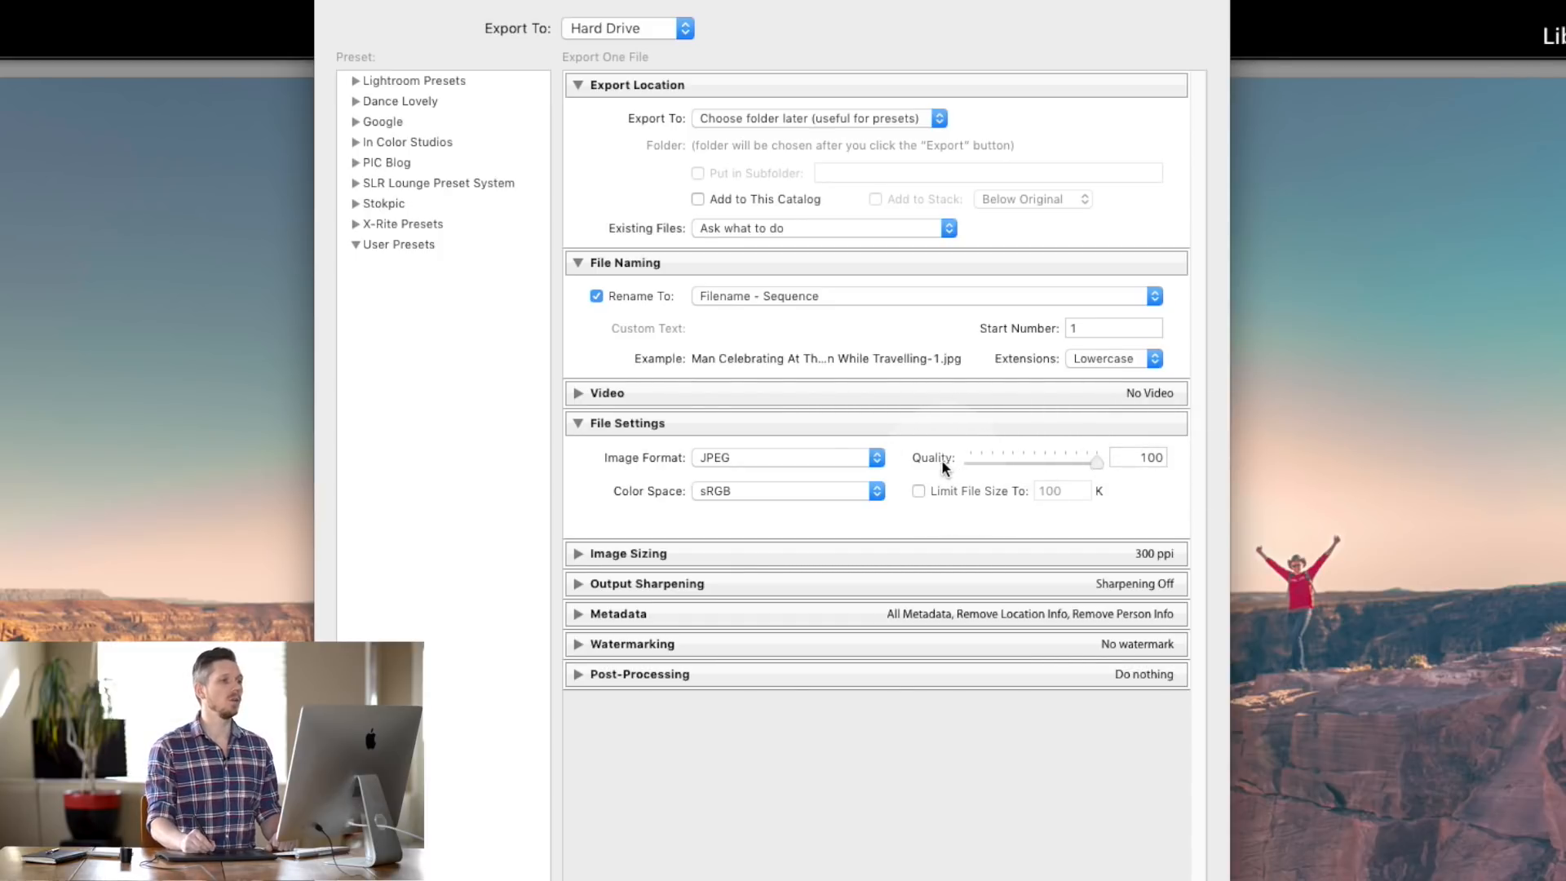
drag(1101, 470, 1037, 463)
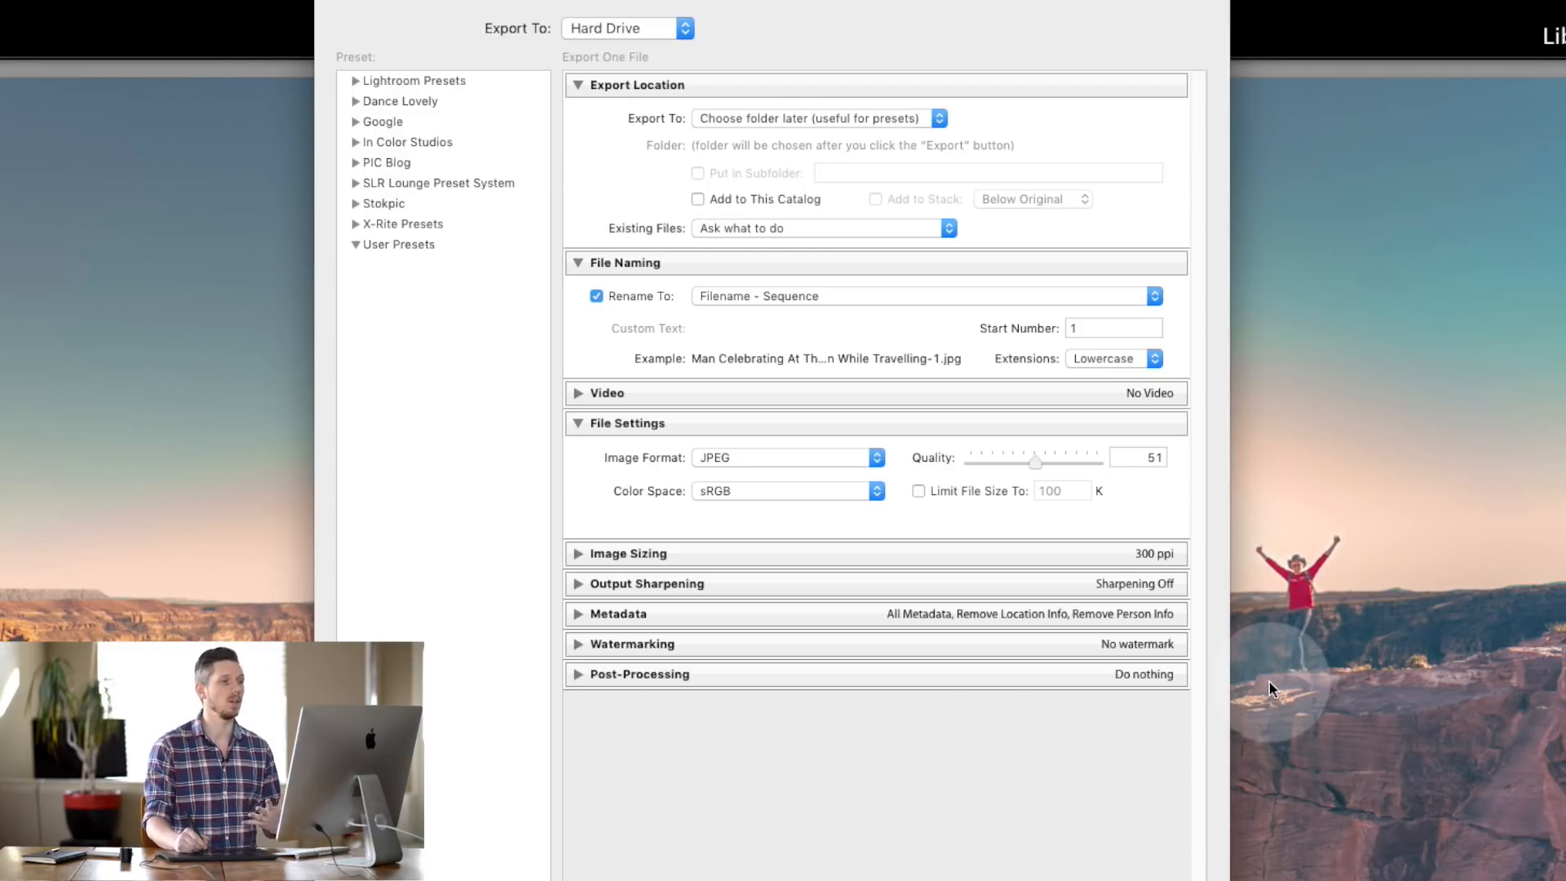
drag(1034, 463, 1150, 469)
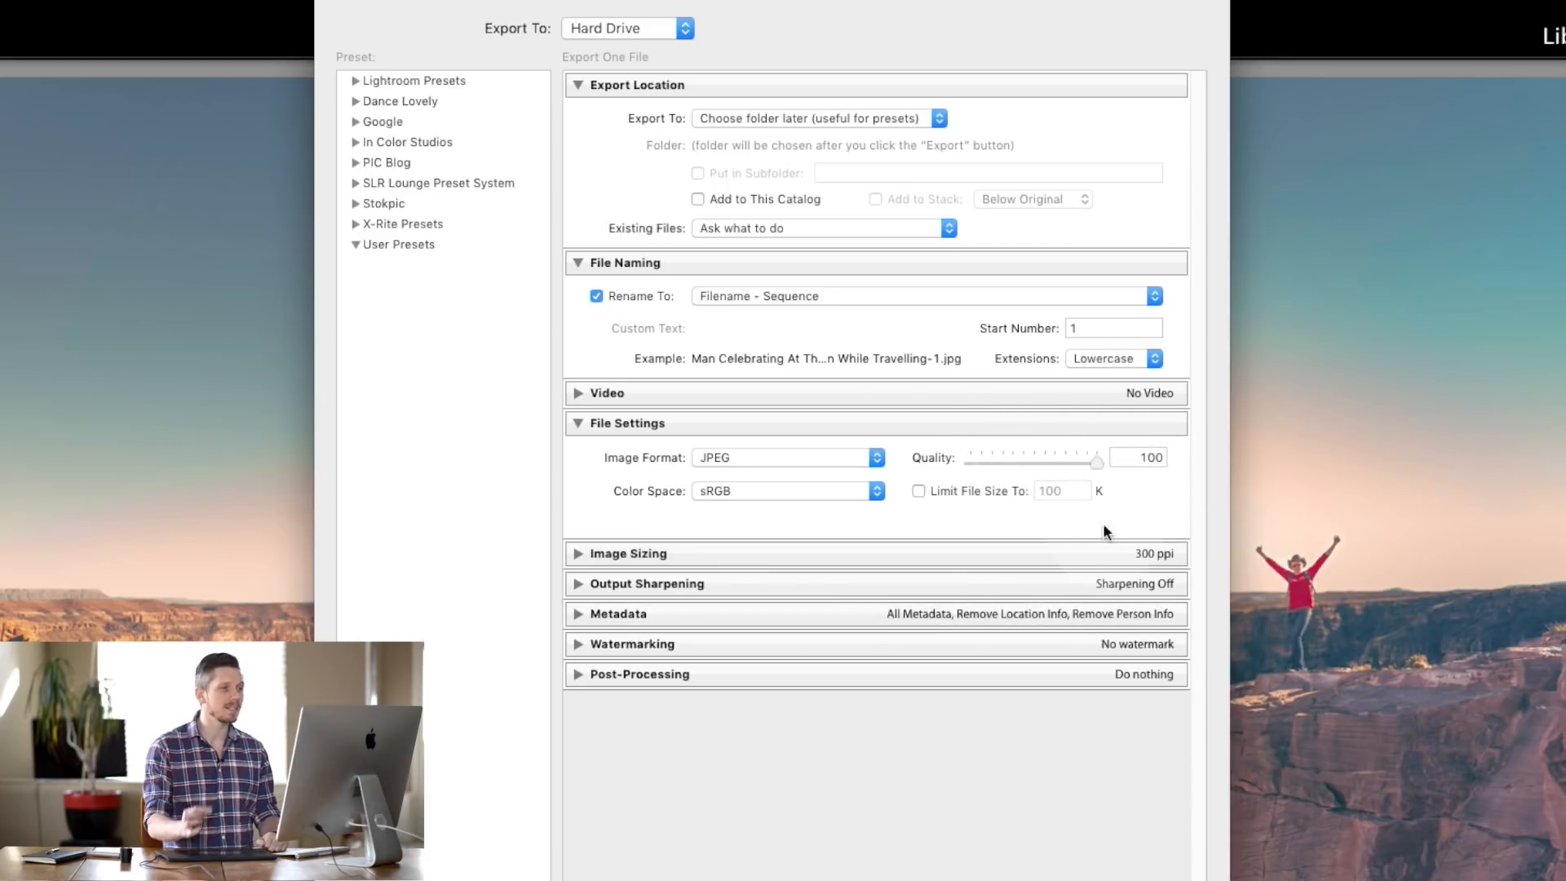
drag(1096, 462, 1086, 465)
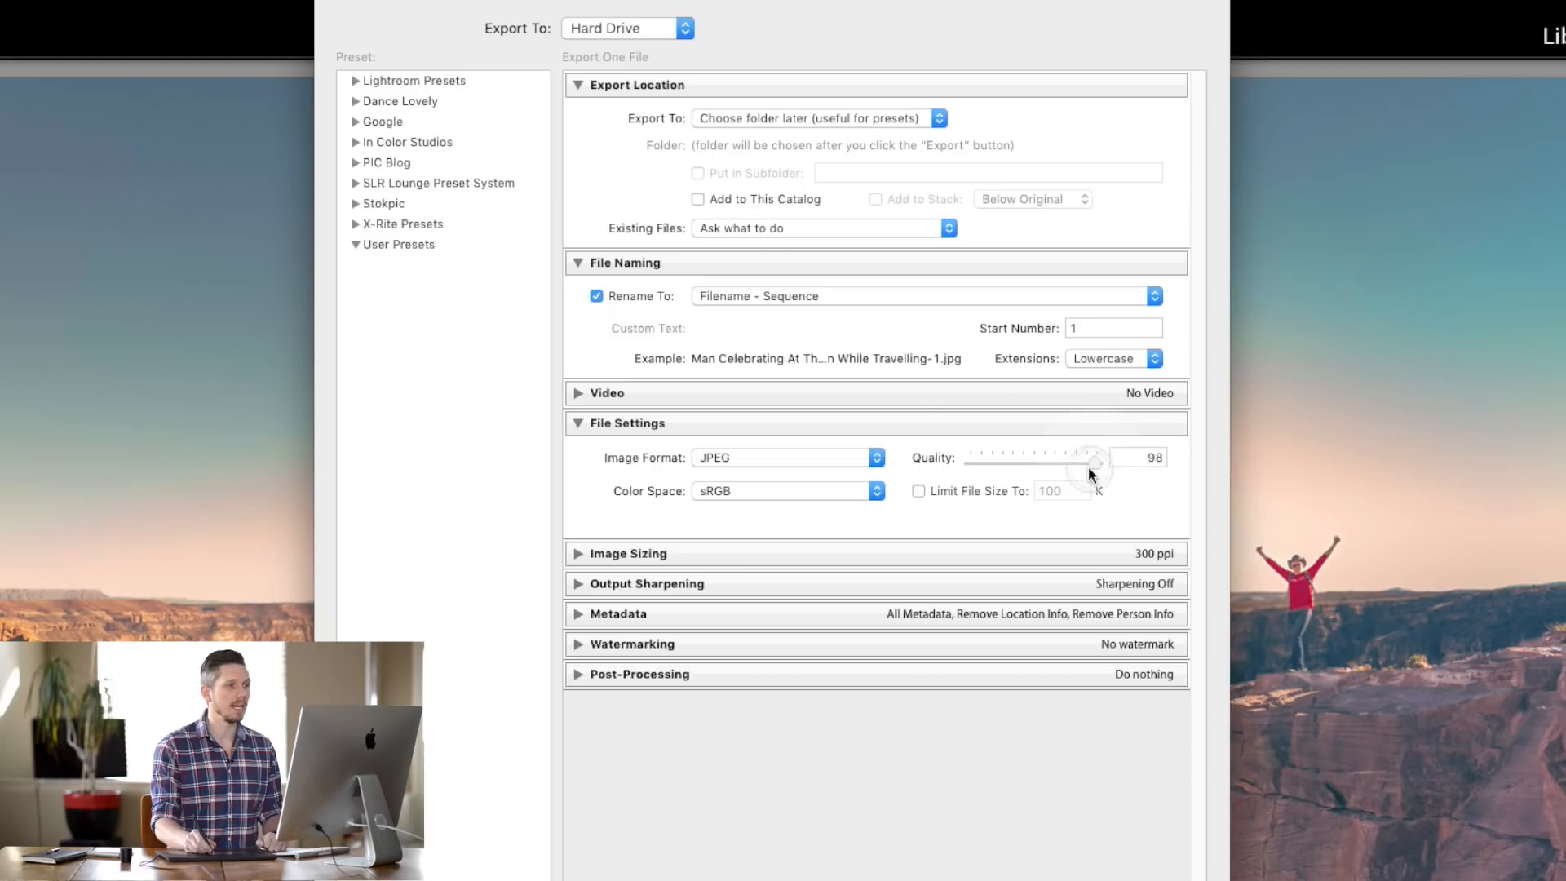
drag(1087, 463, 1085, 463)
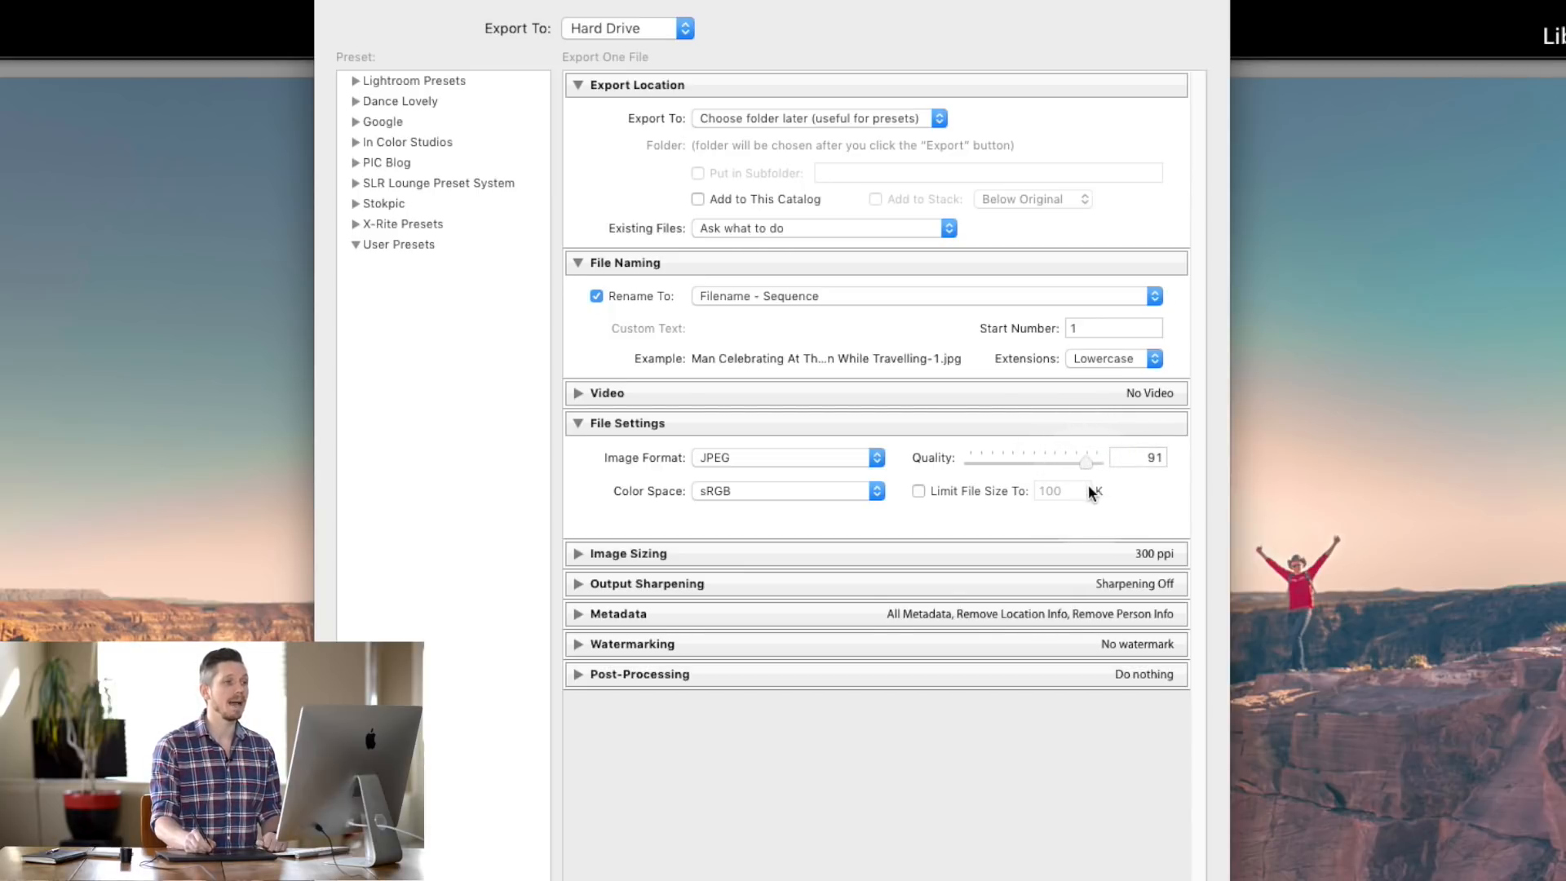
mouse_move(1088, 464)
mouse_down()
mouse_move(1014, 462)
mouse_move(1096, 469)
mouse_up()
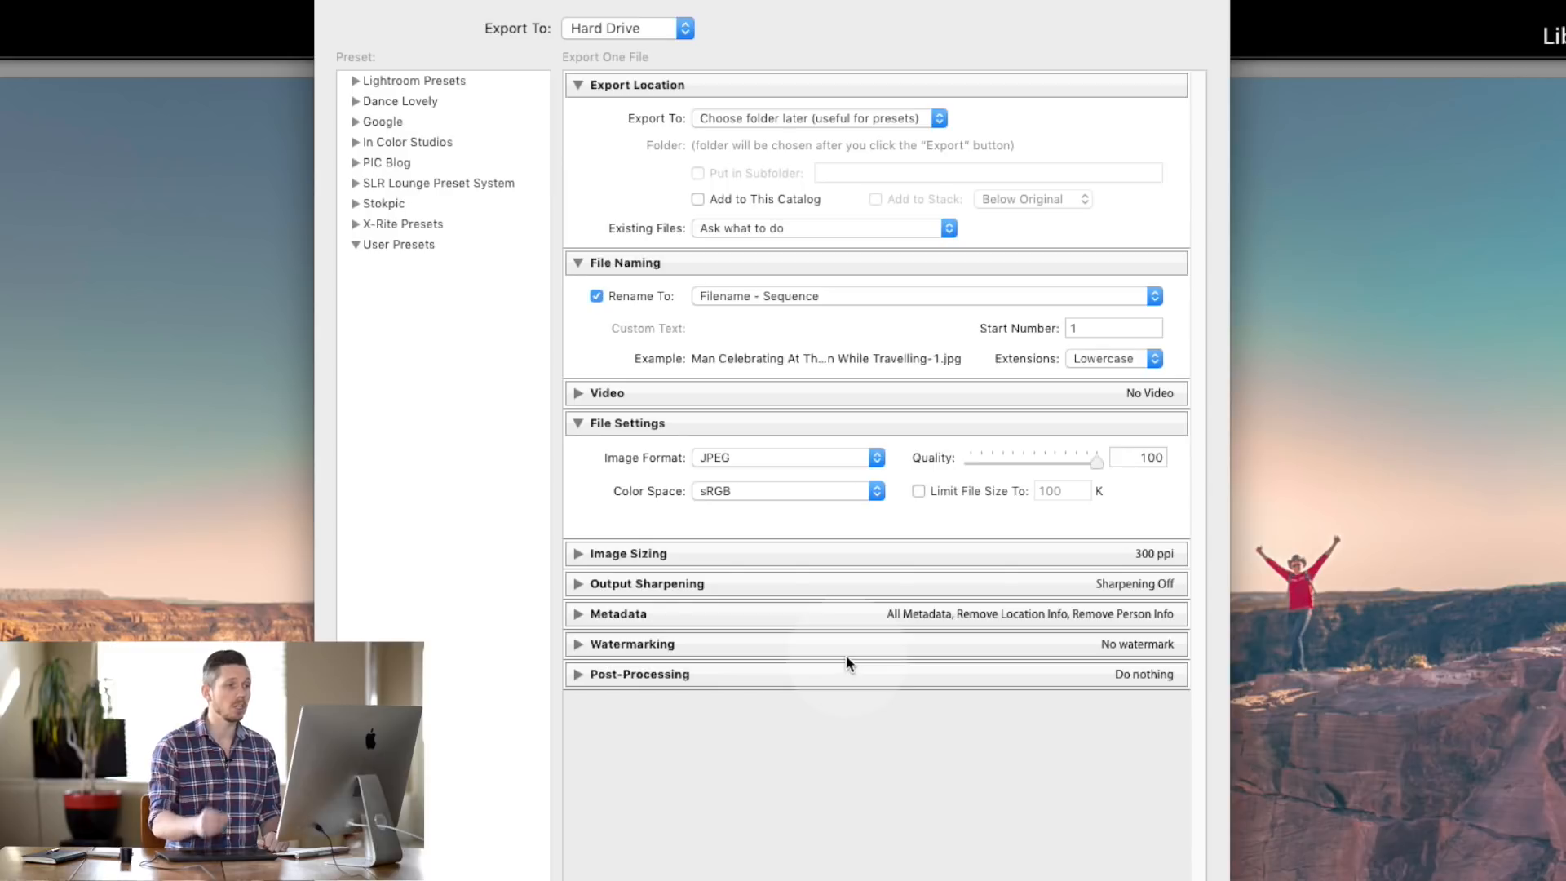
- Turn on Limit File Size To at 10000 K and expand the Image Sizing section
click(918, 491)
click(987, 493)
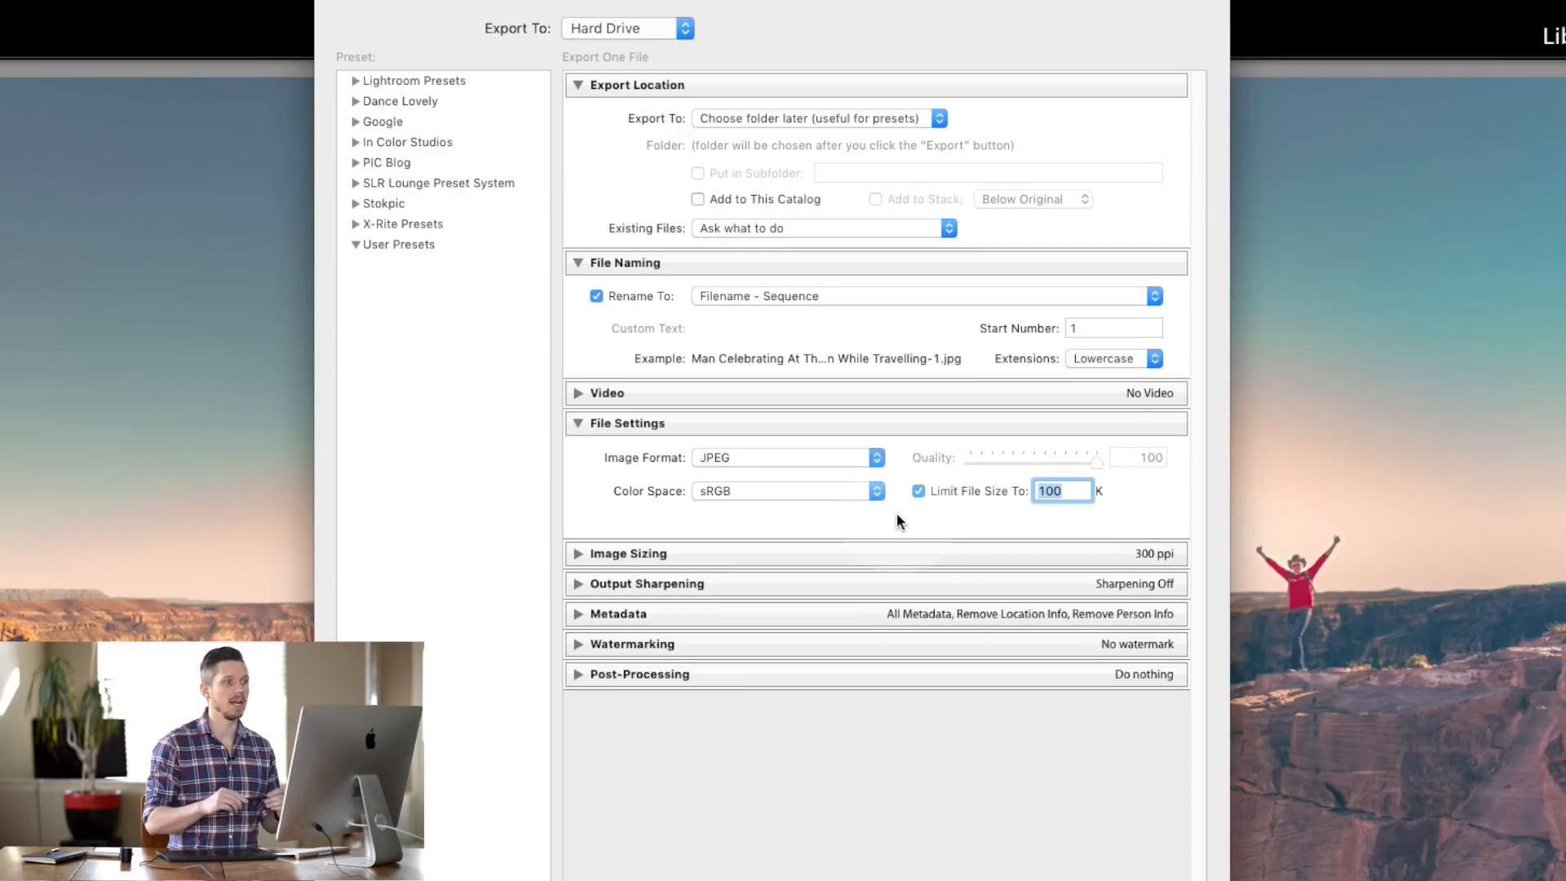
text(10000)
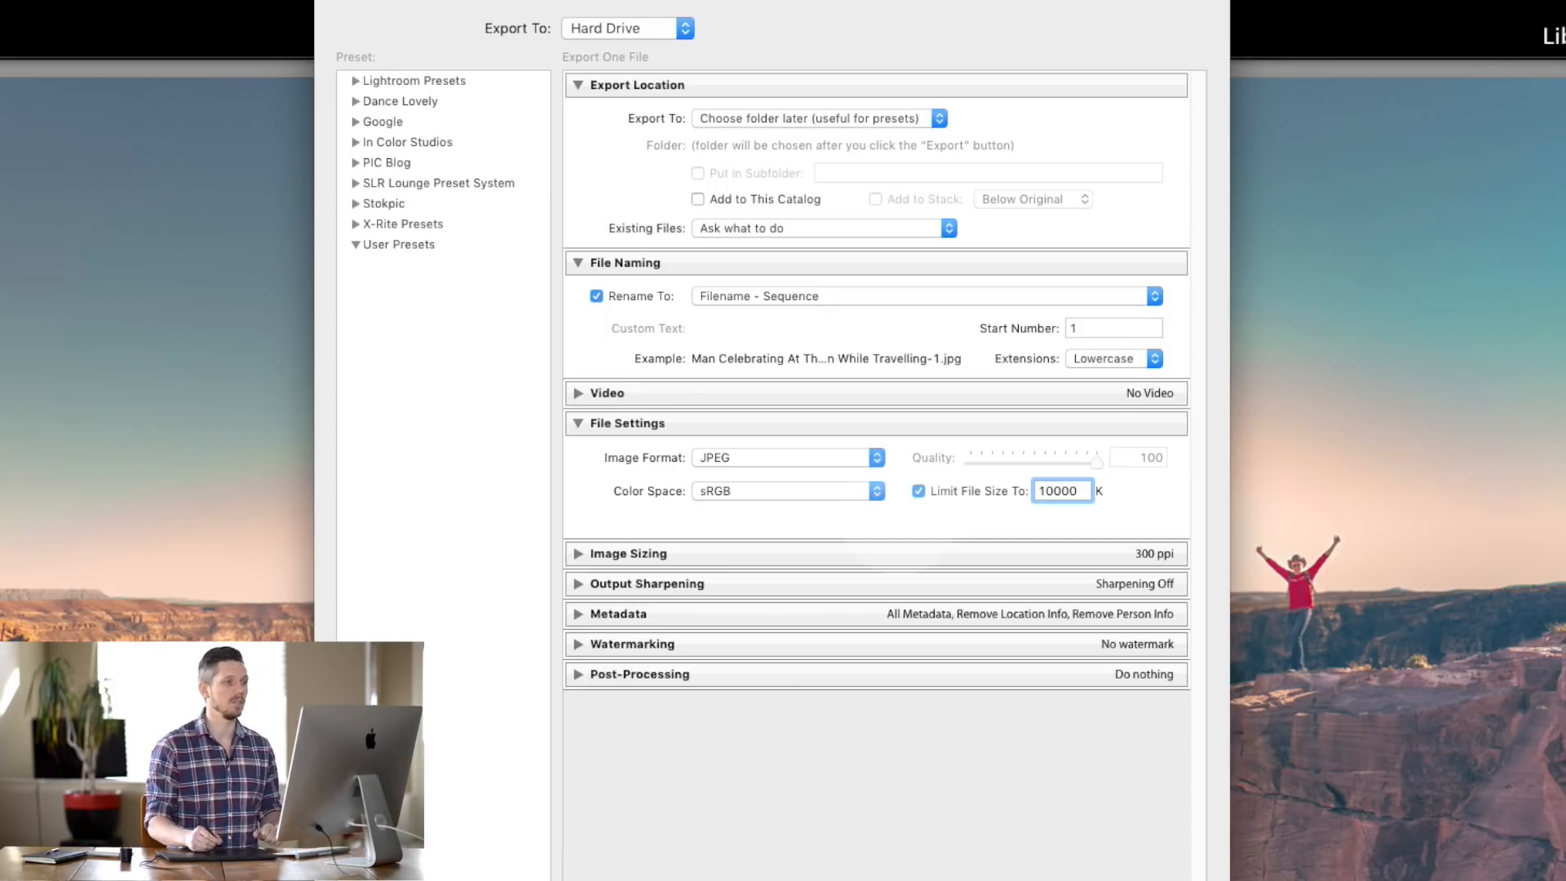
click(1052, 491)
click(1101, 487)
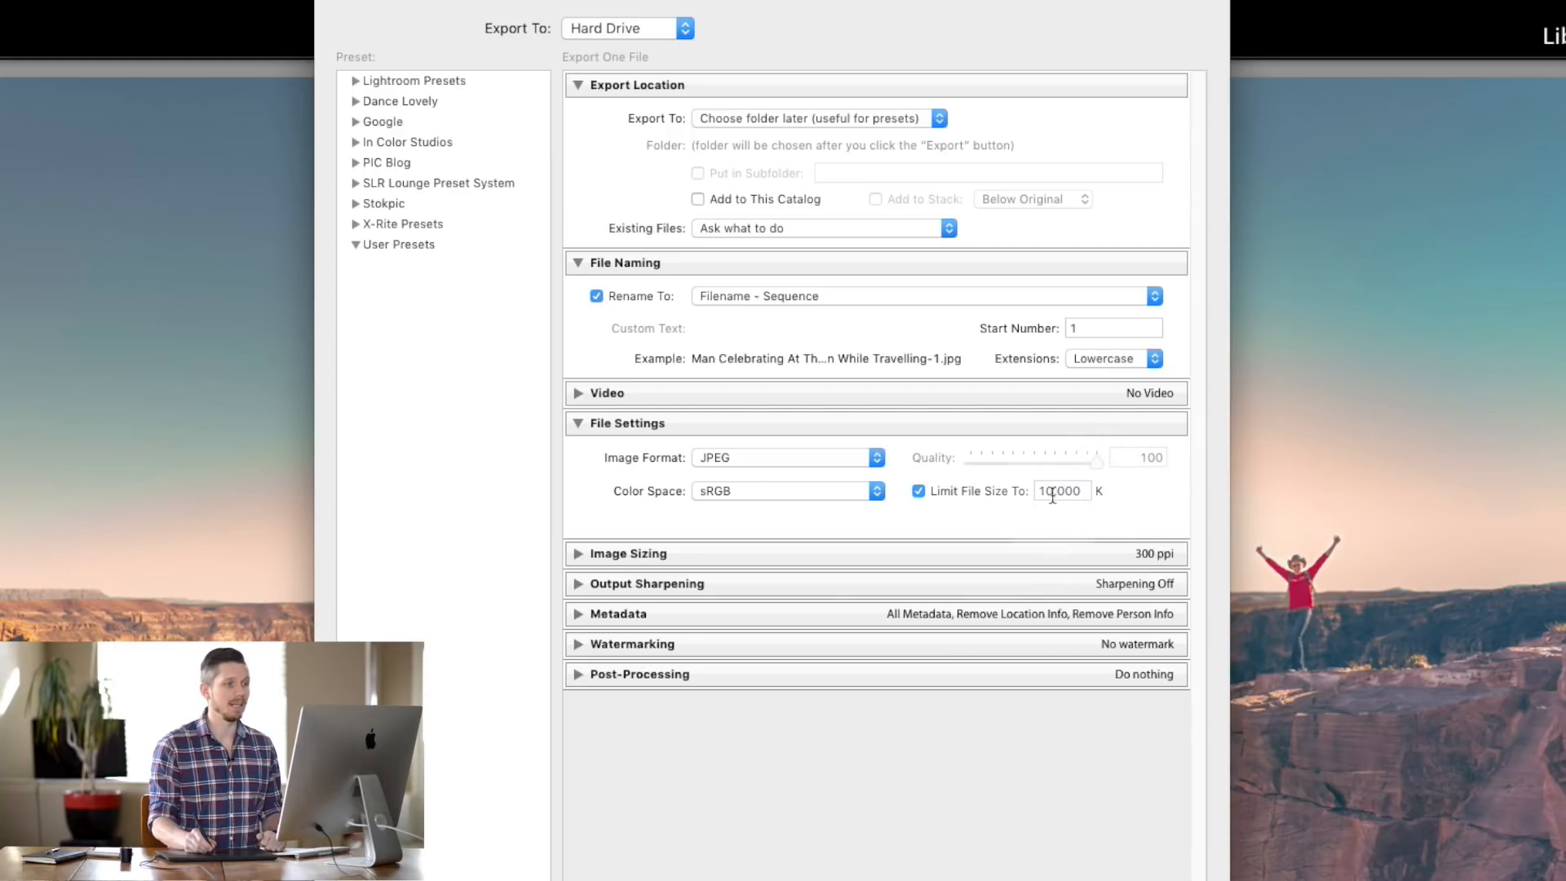
click(1064, 490)
click(1073, 490)
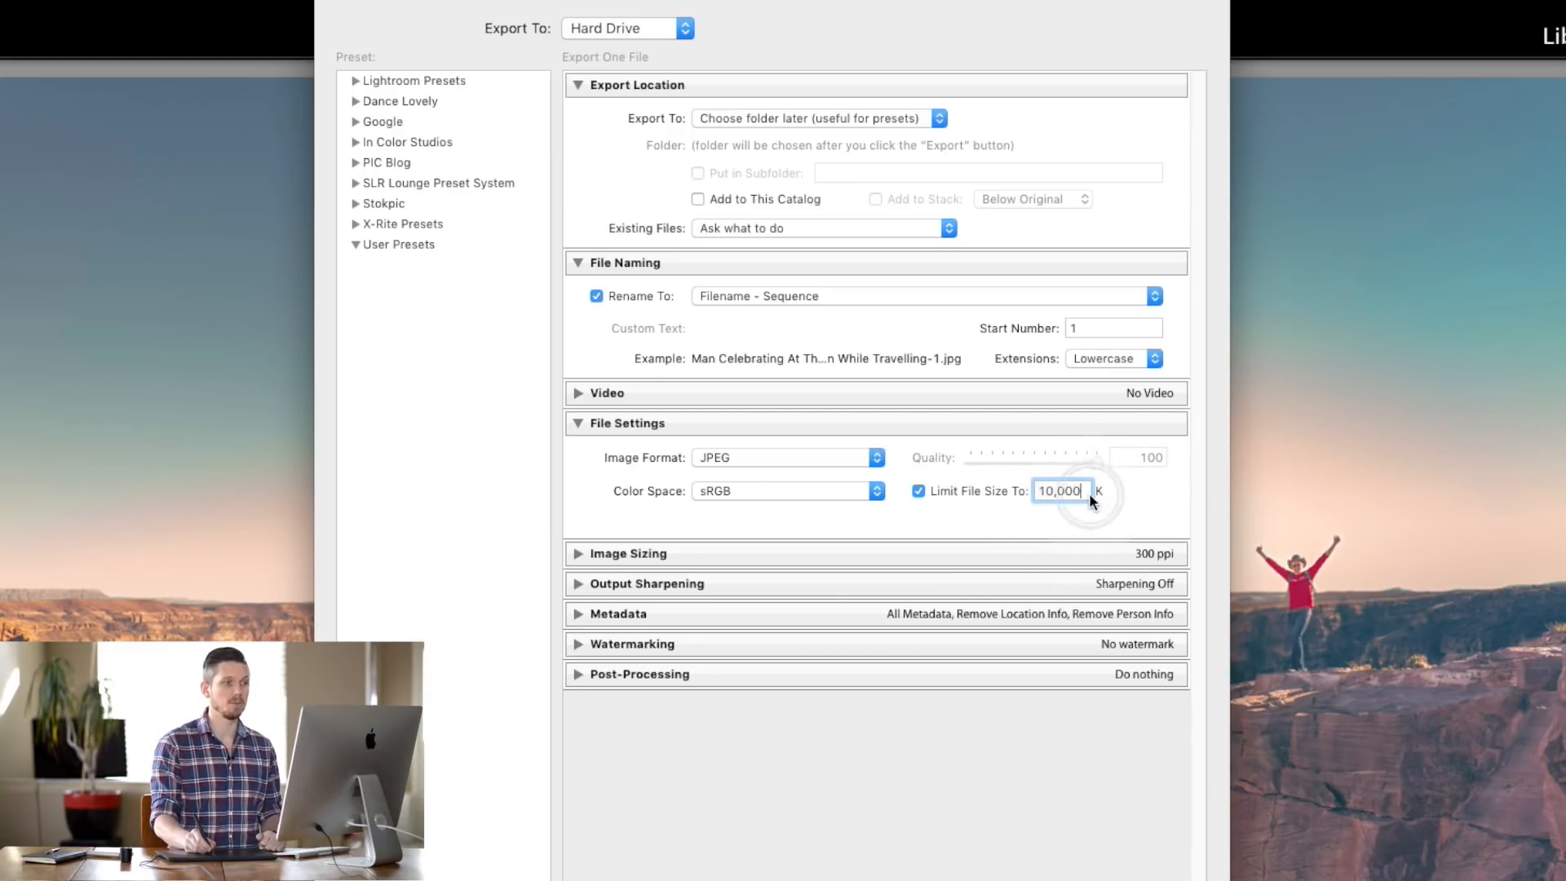
click(1107, 495)
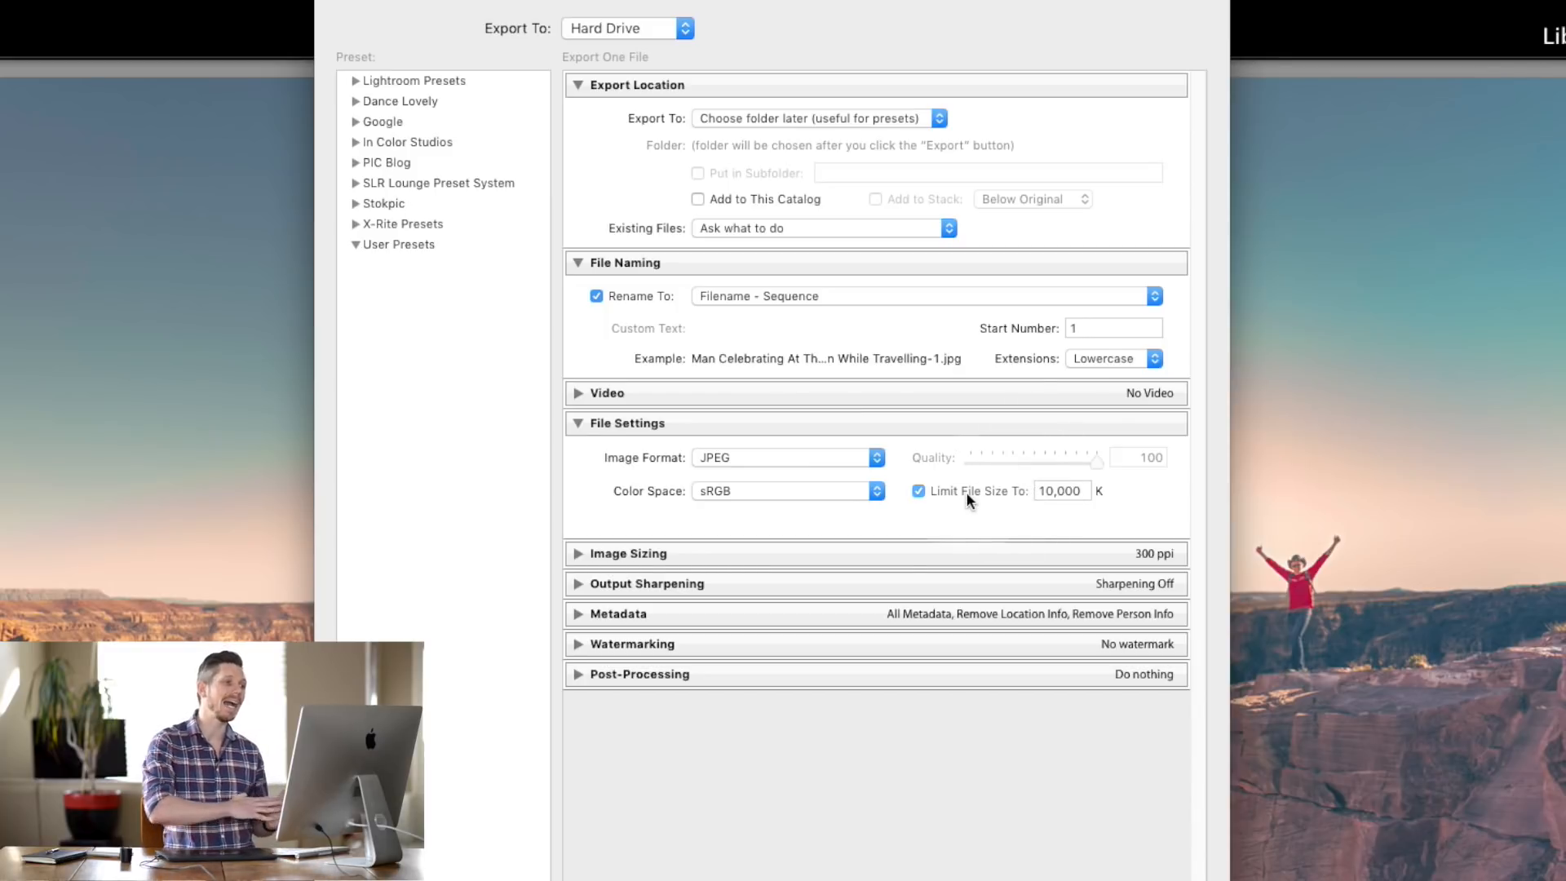
mouse_move(969, 499)
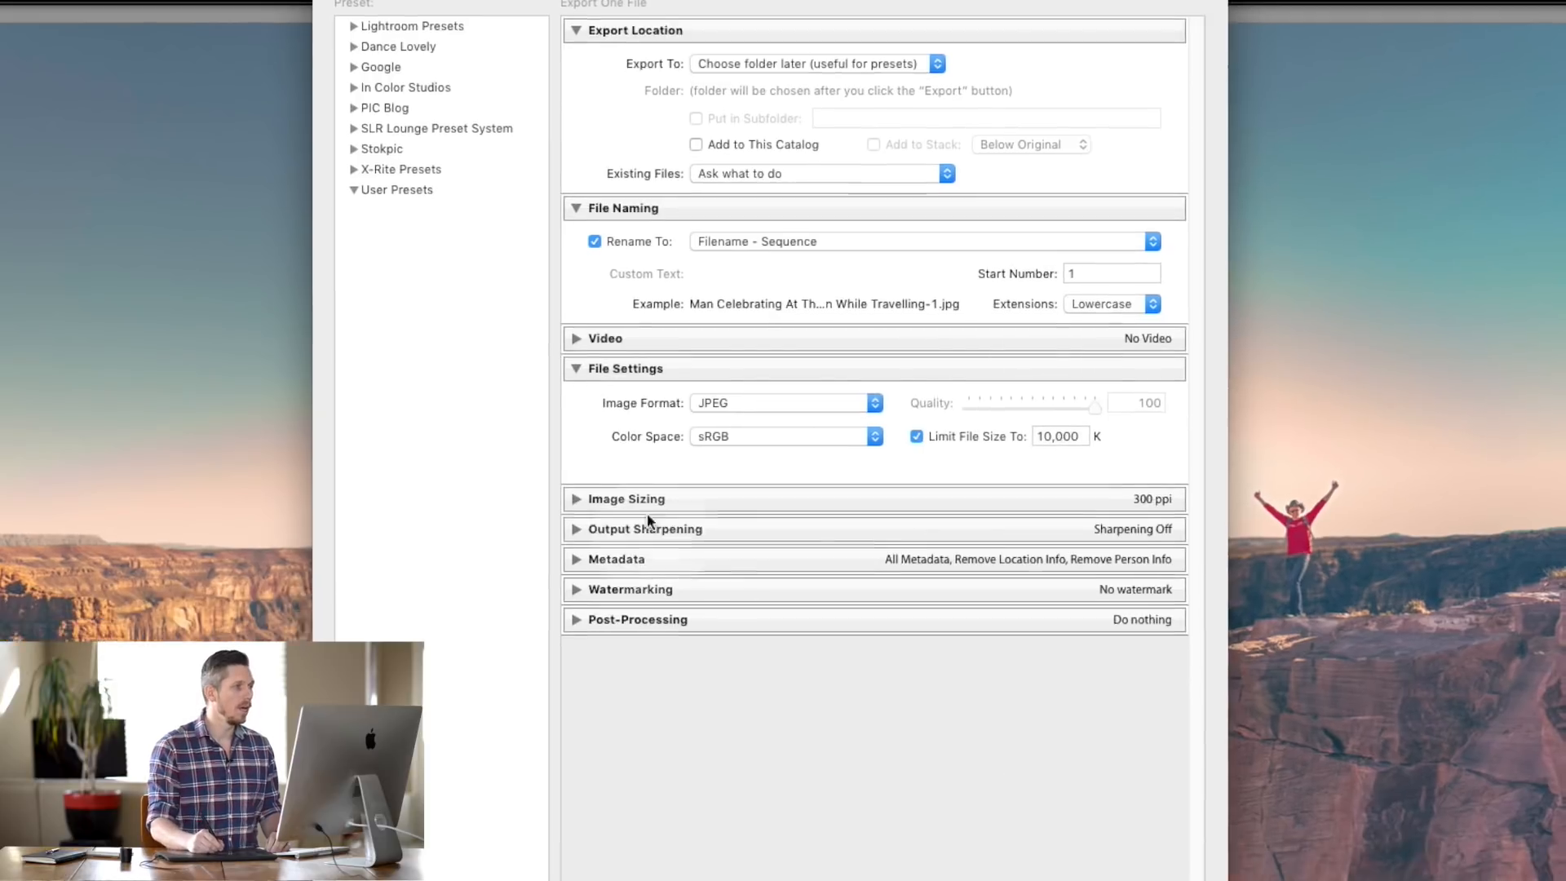
click(575, 499)
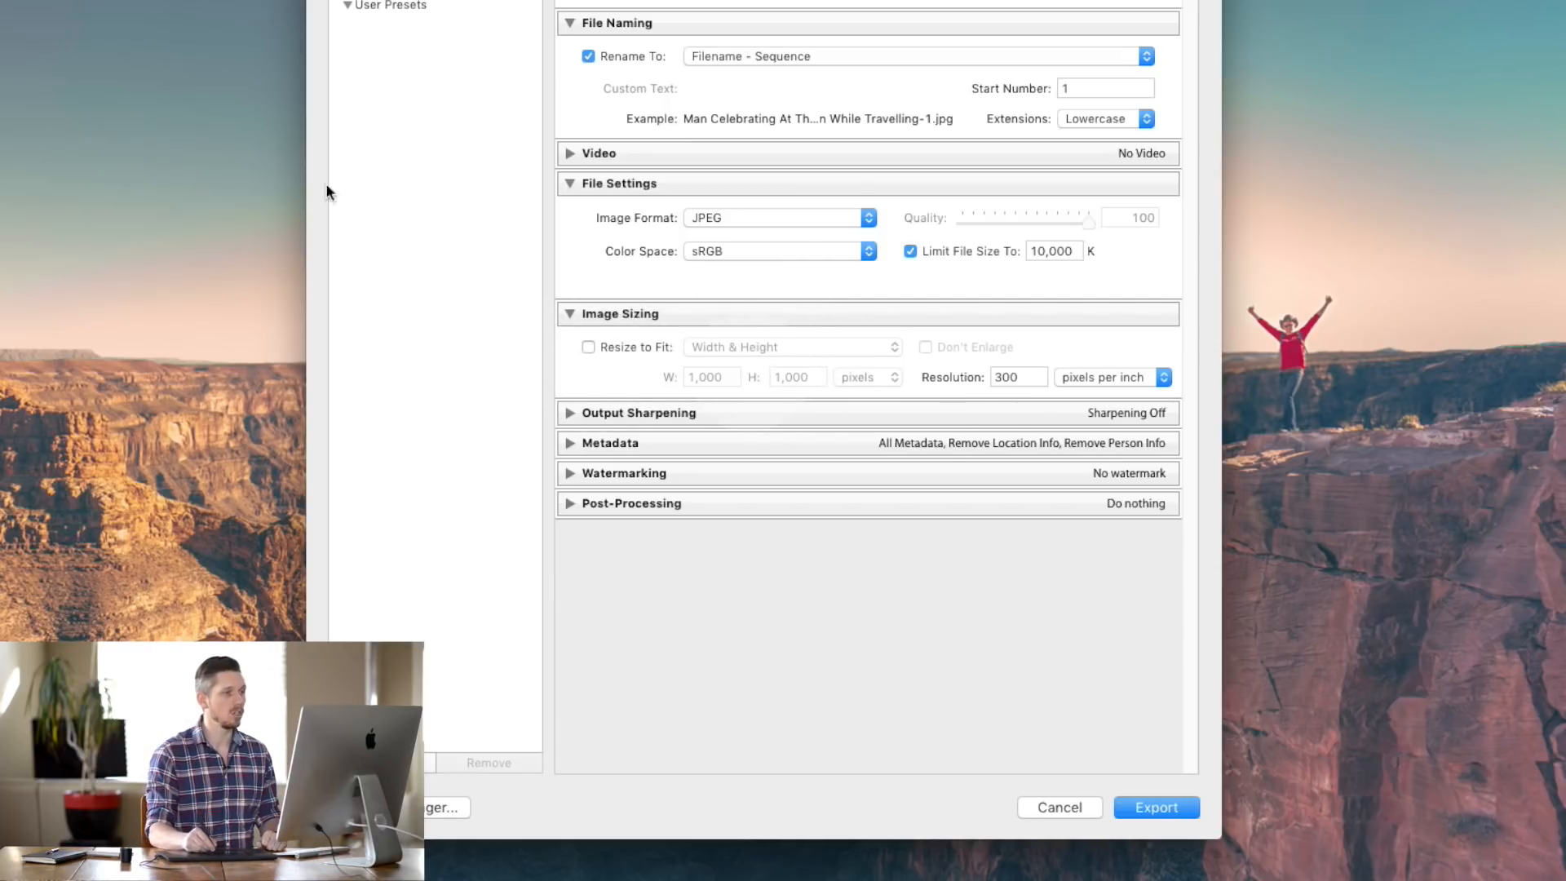
click(1021, 375)
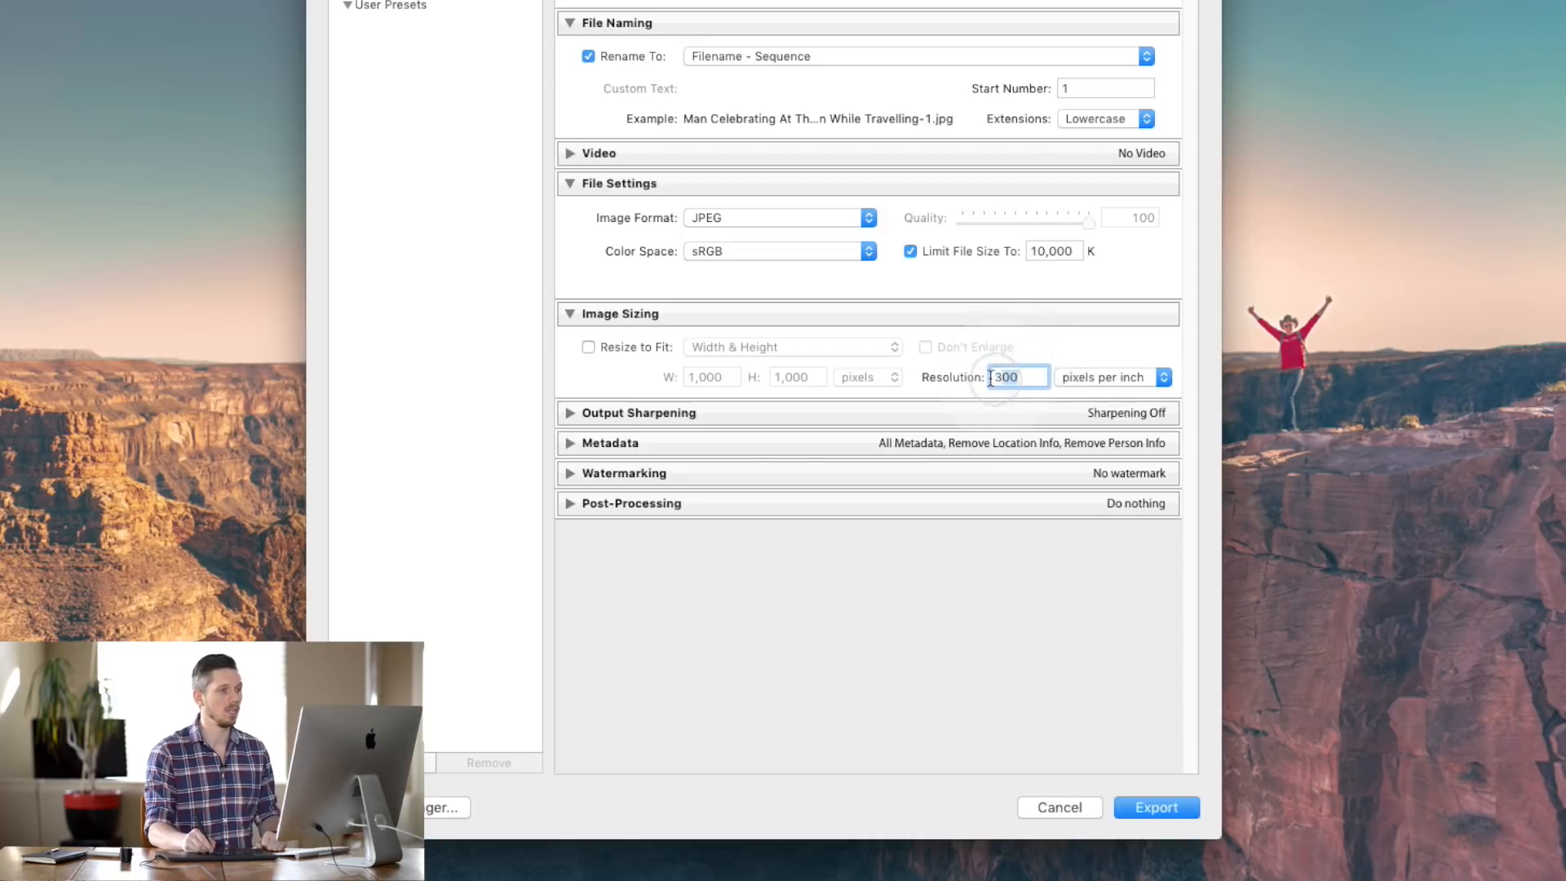
click(1023, 378)
double_click(1021, 377)
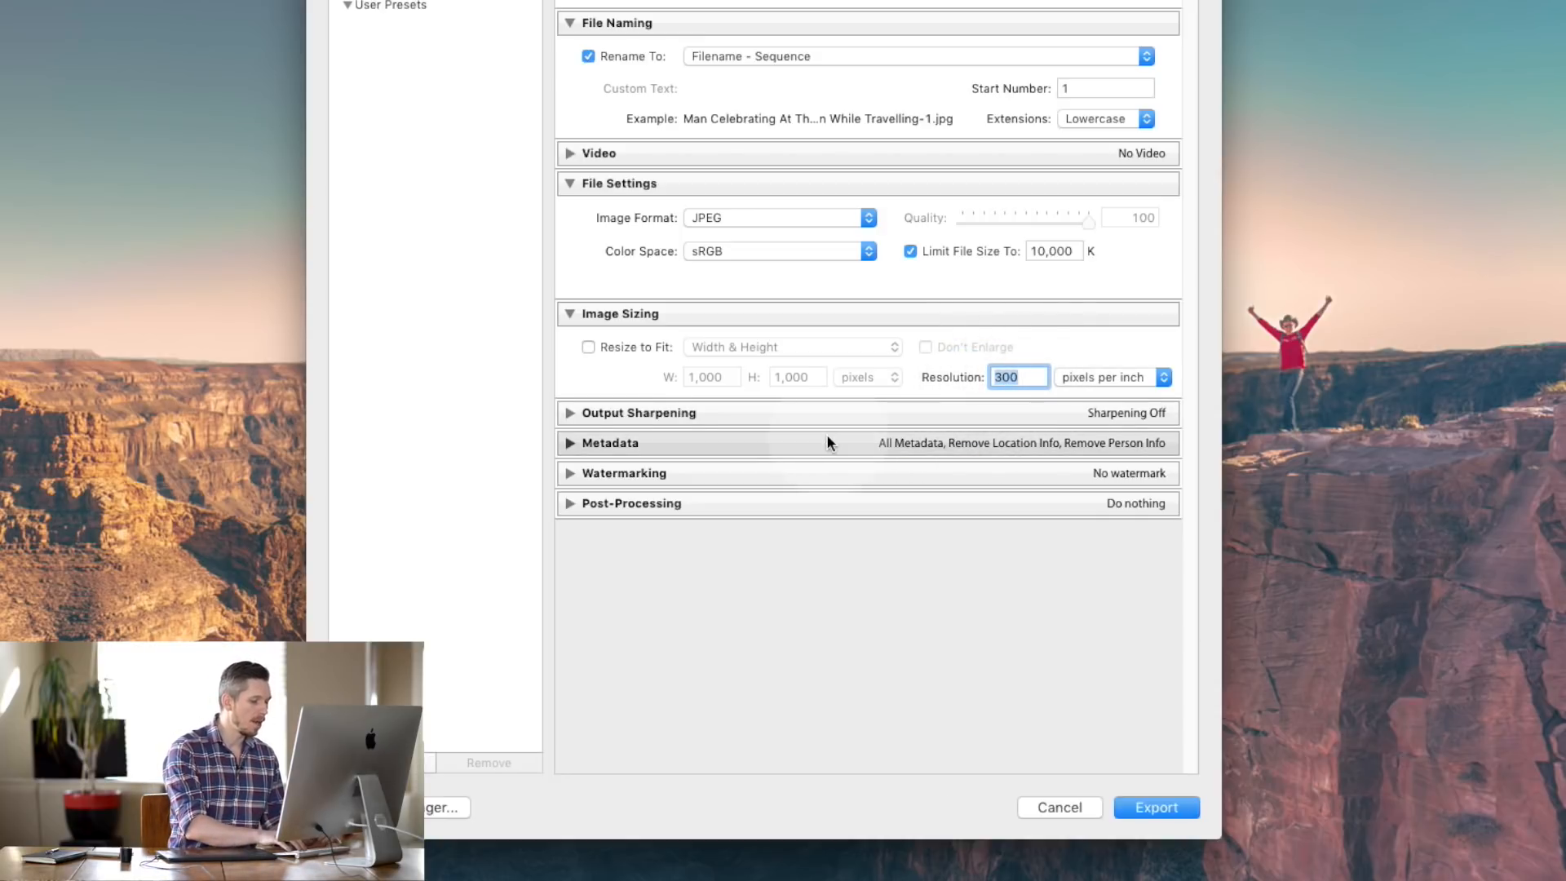
text(72)
key(BackSpace)
key(BackSpace)
text(96)
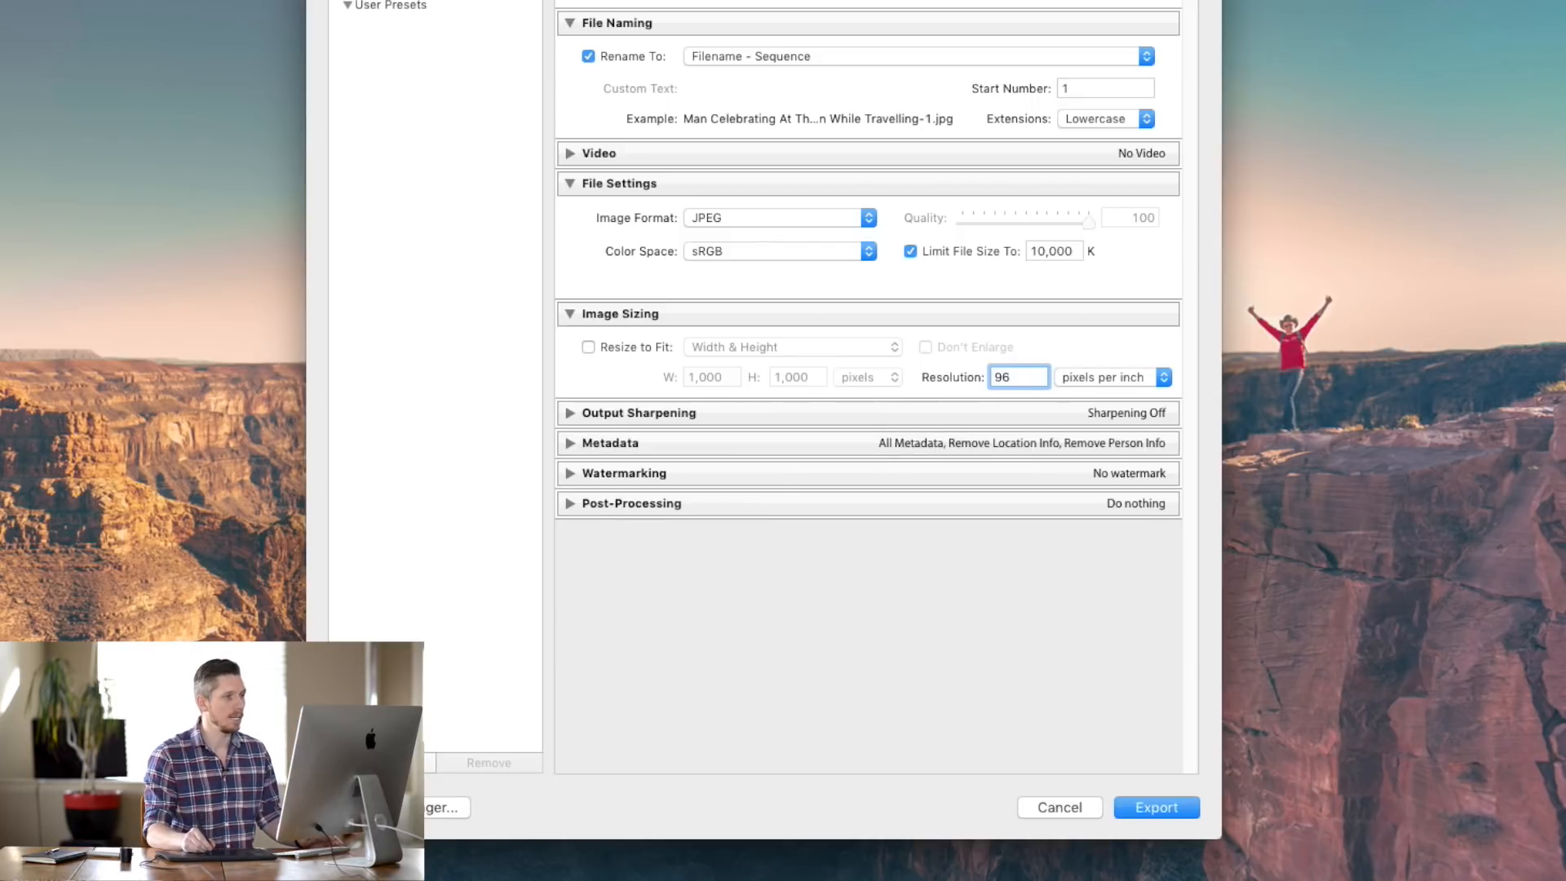
double_click(1001, 376)
text(300)
click(1065, 354)
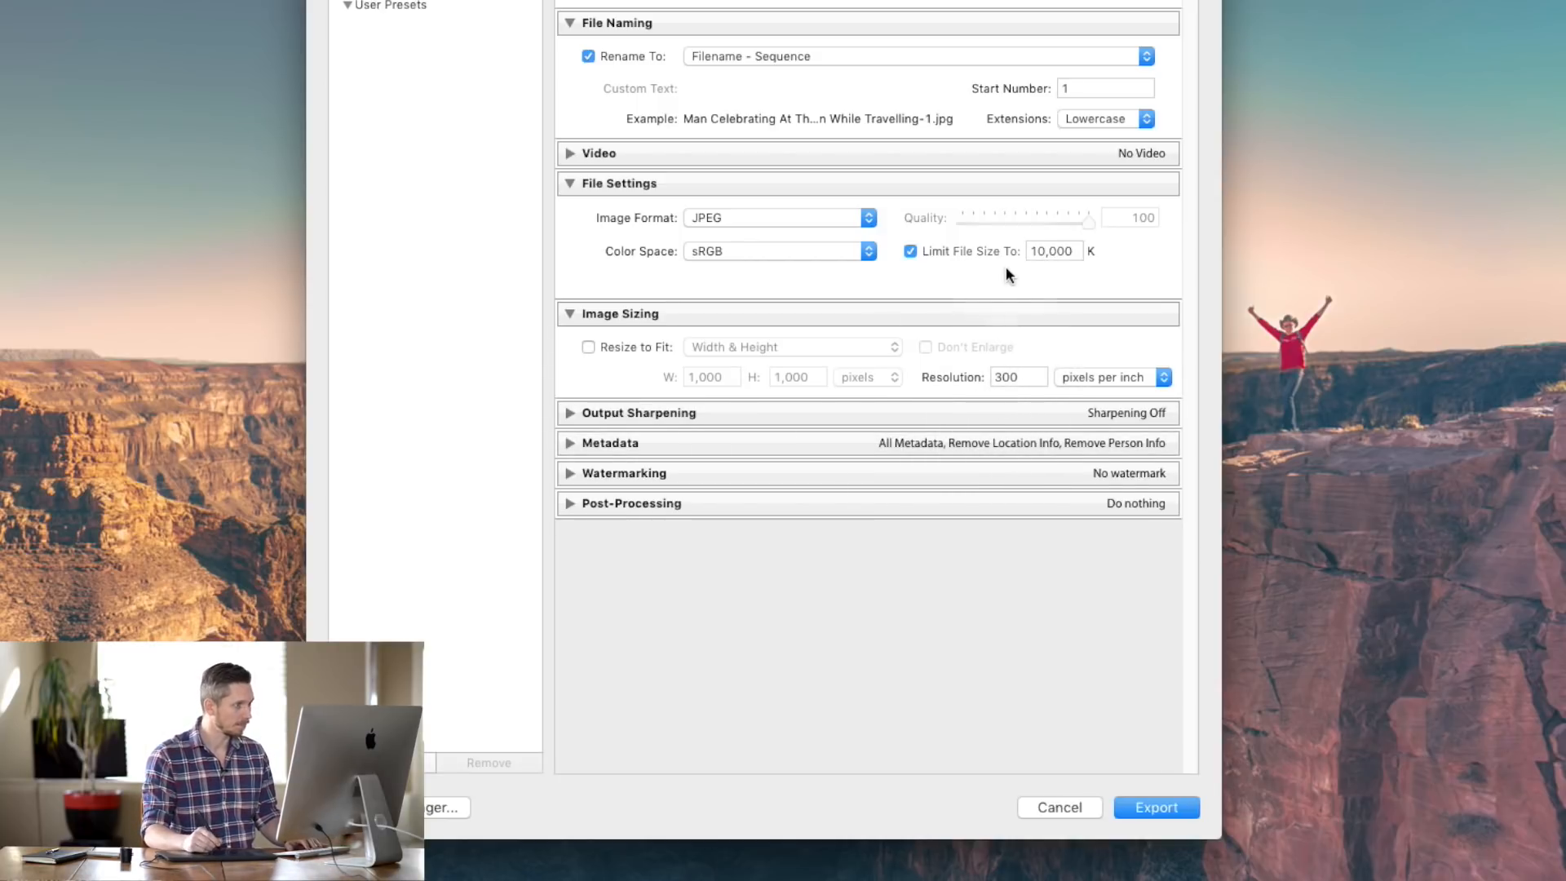
- Turn on Resize to Fit, try Percentage at 50, then switch to Long Edge
click(607, 348)
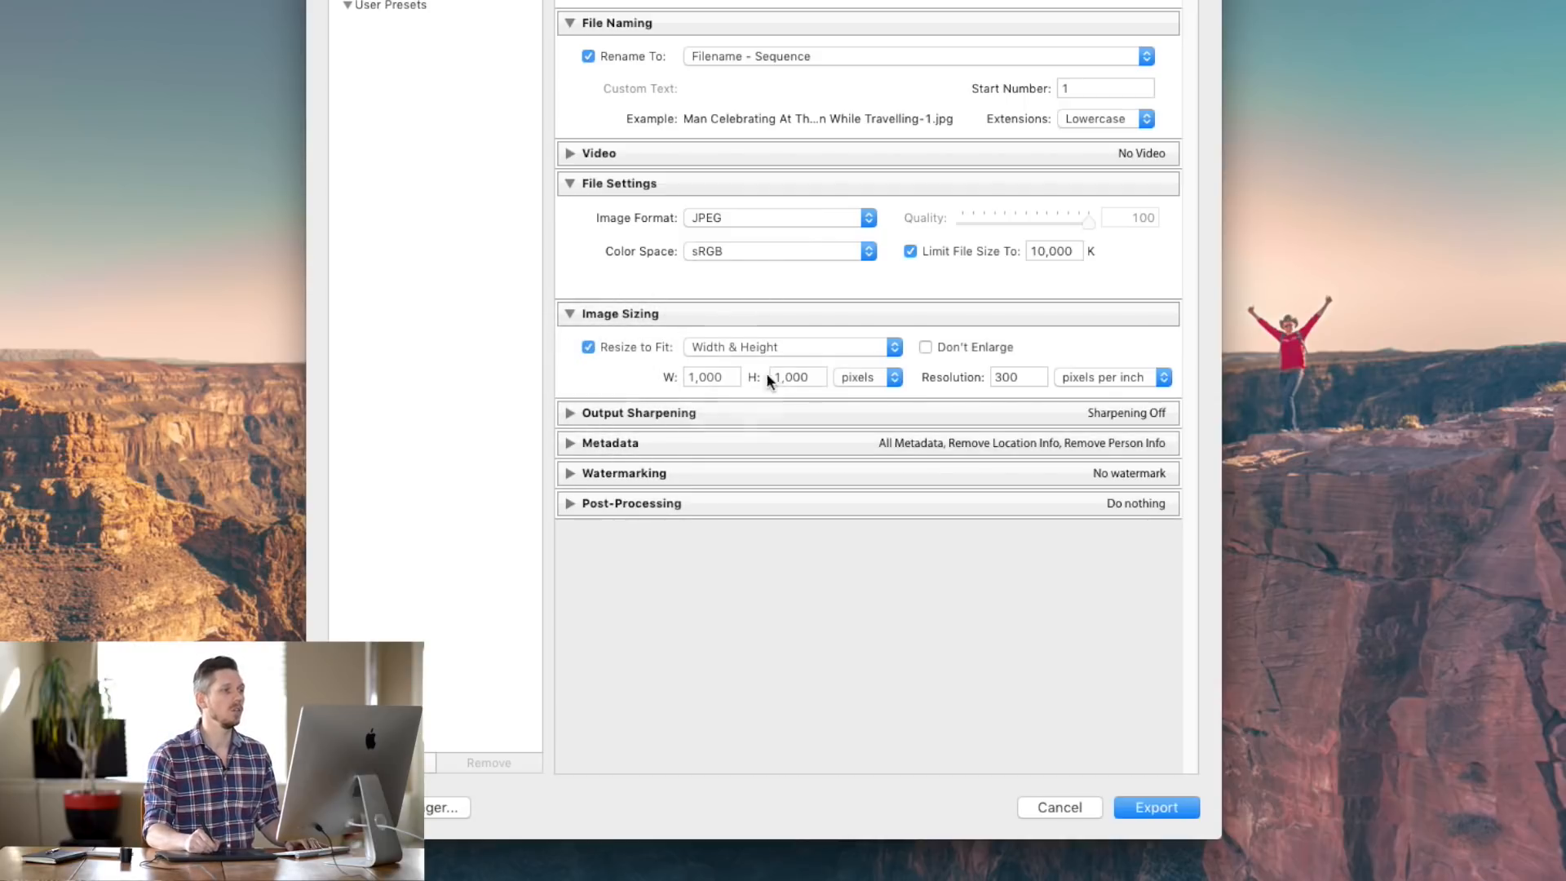
click(820, 346)
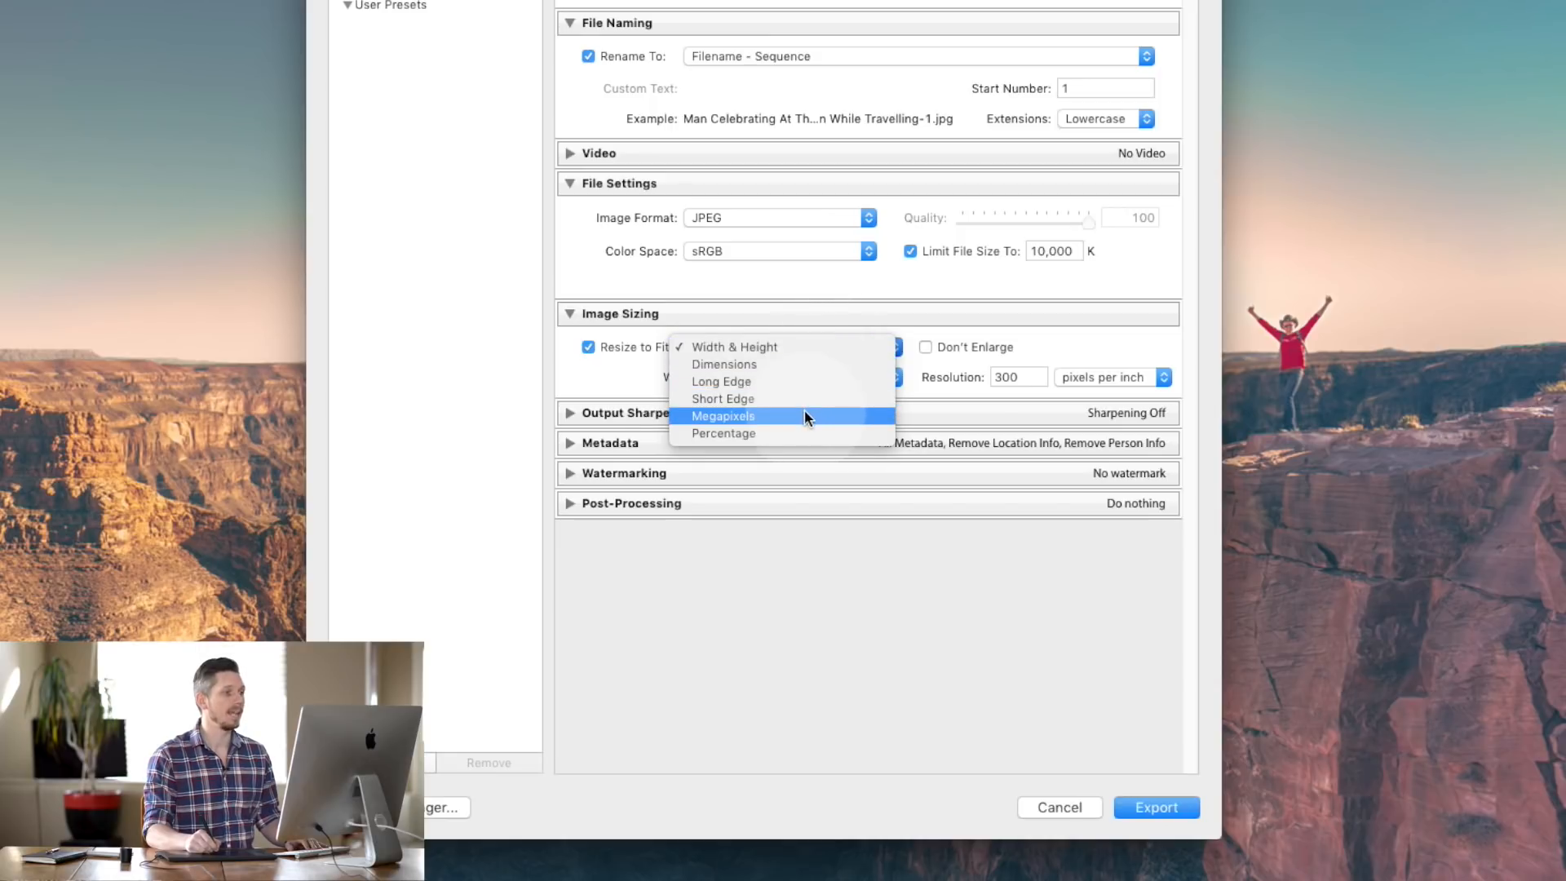
click(803, 432)
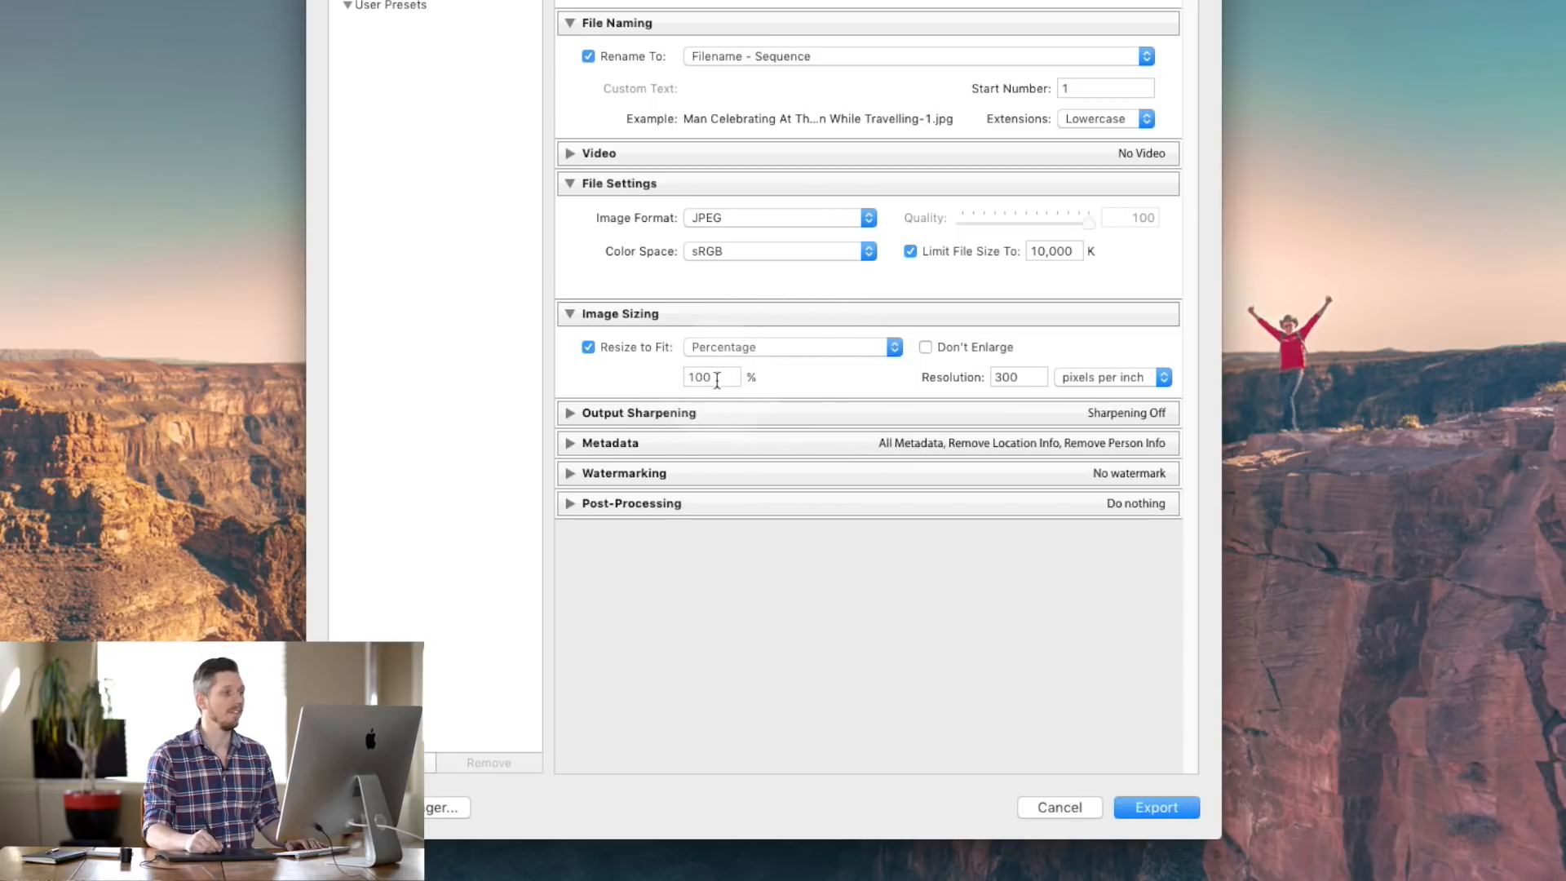
click(636, 388)
text(50)
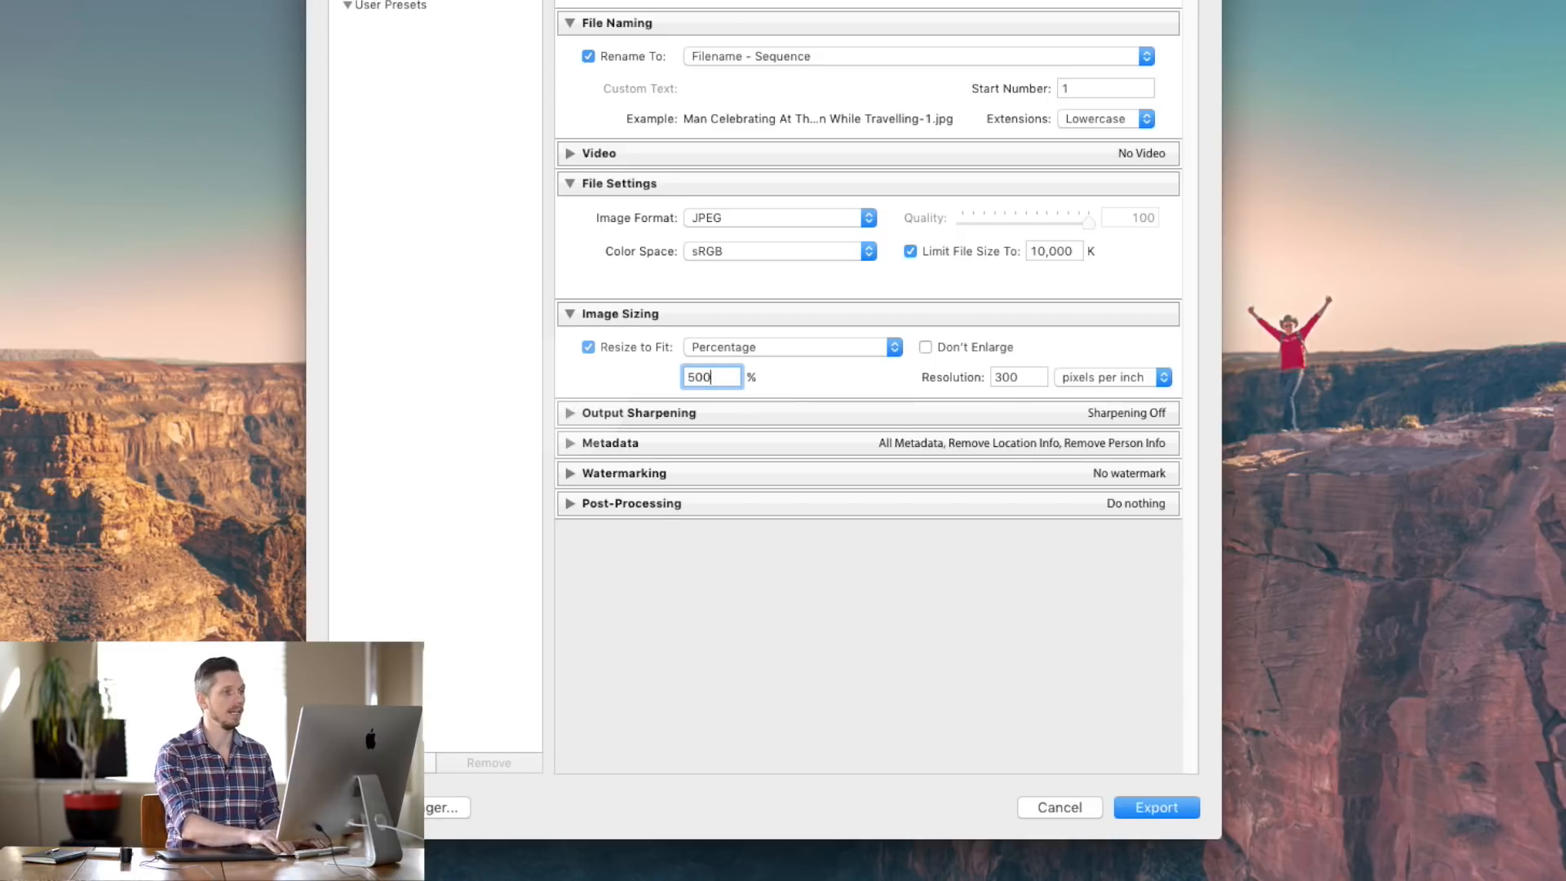
click(804, 343)
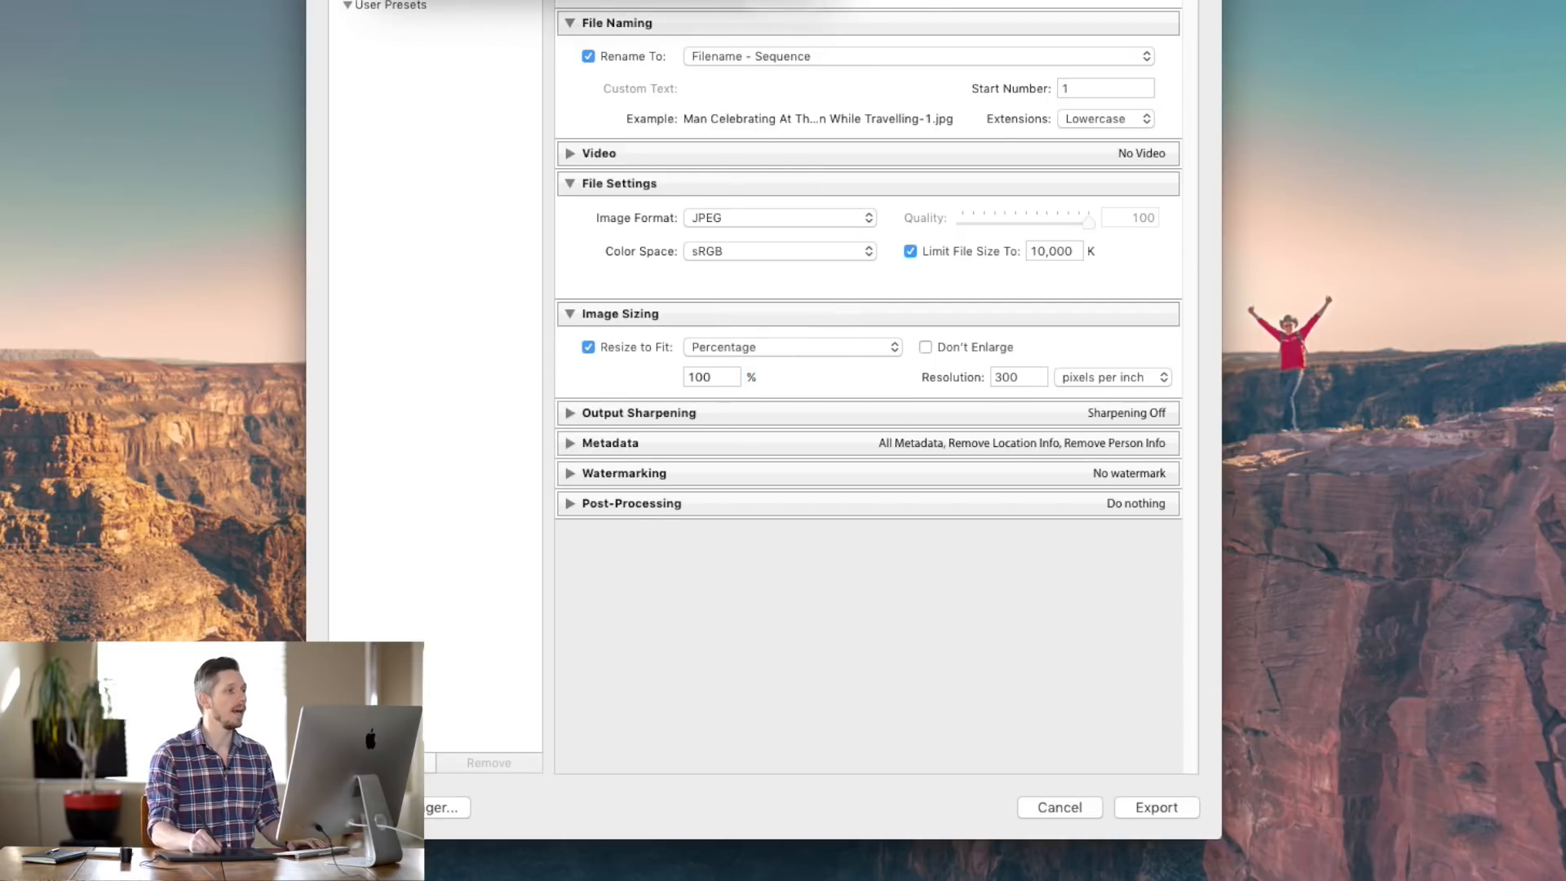
click(787, 0)
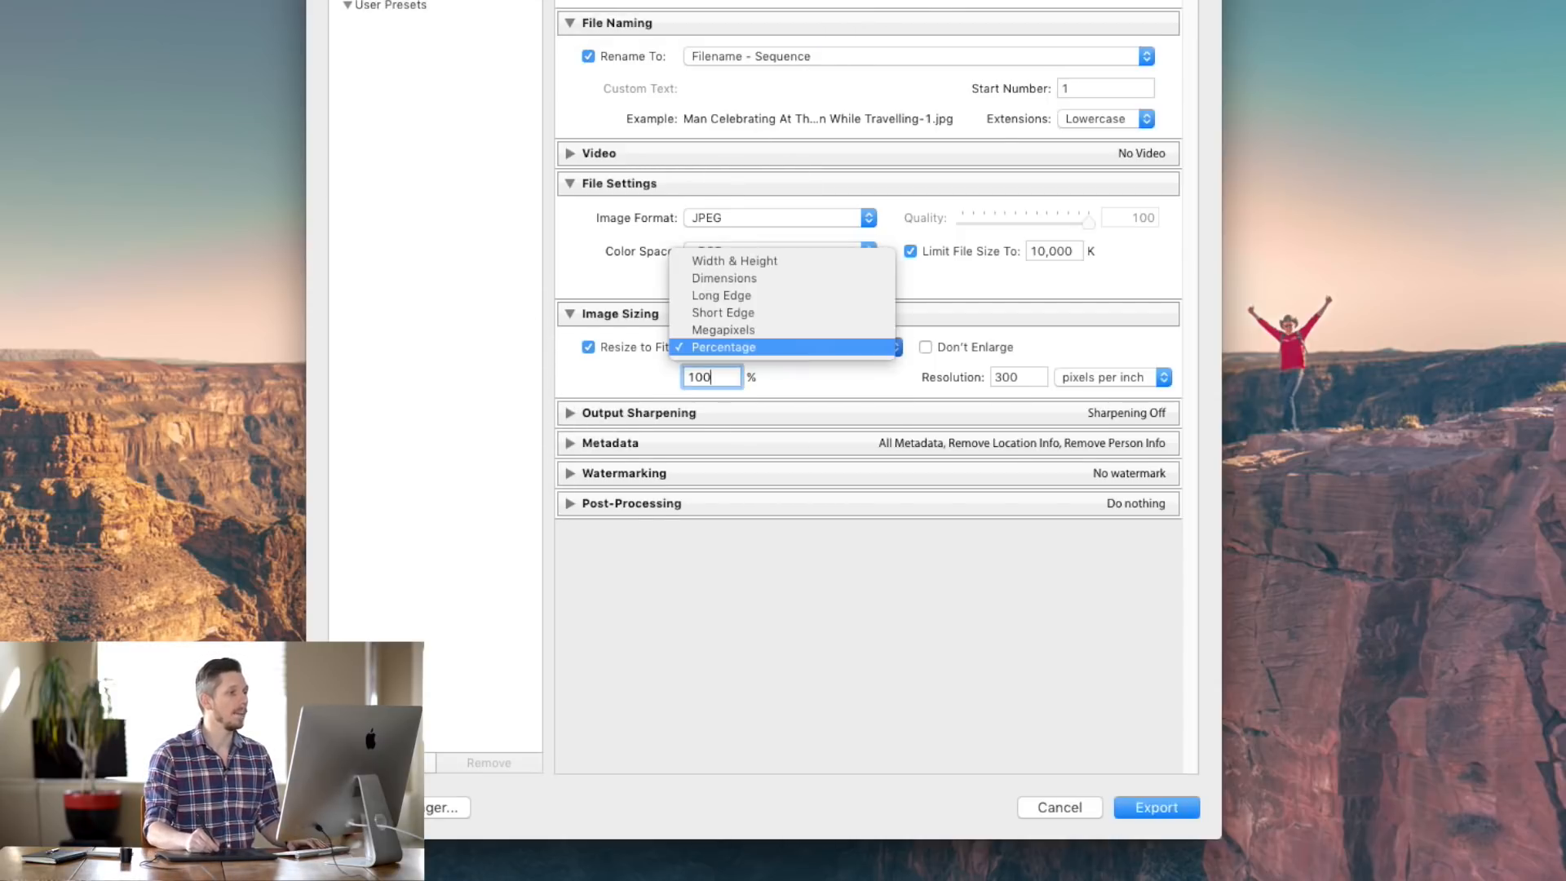
click(717, 295)
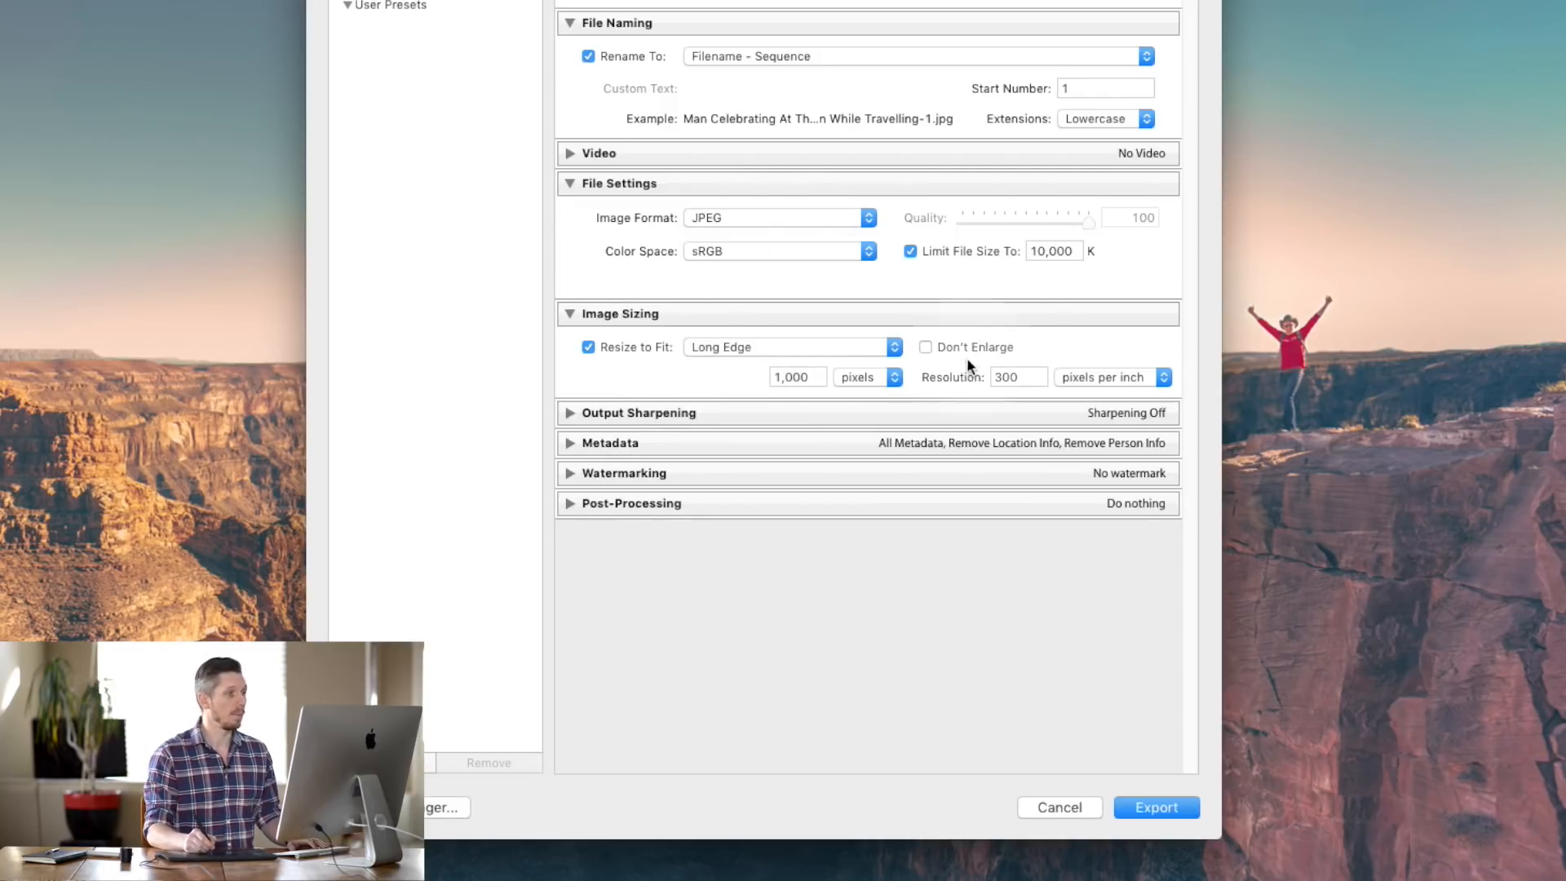
- Check the 1,000 px long edge and 10,000 K limit, then turn resizing off
click(795, 380)
drag(819, 377, 714, 386)
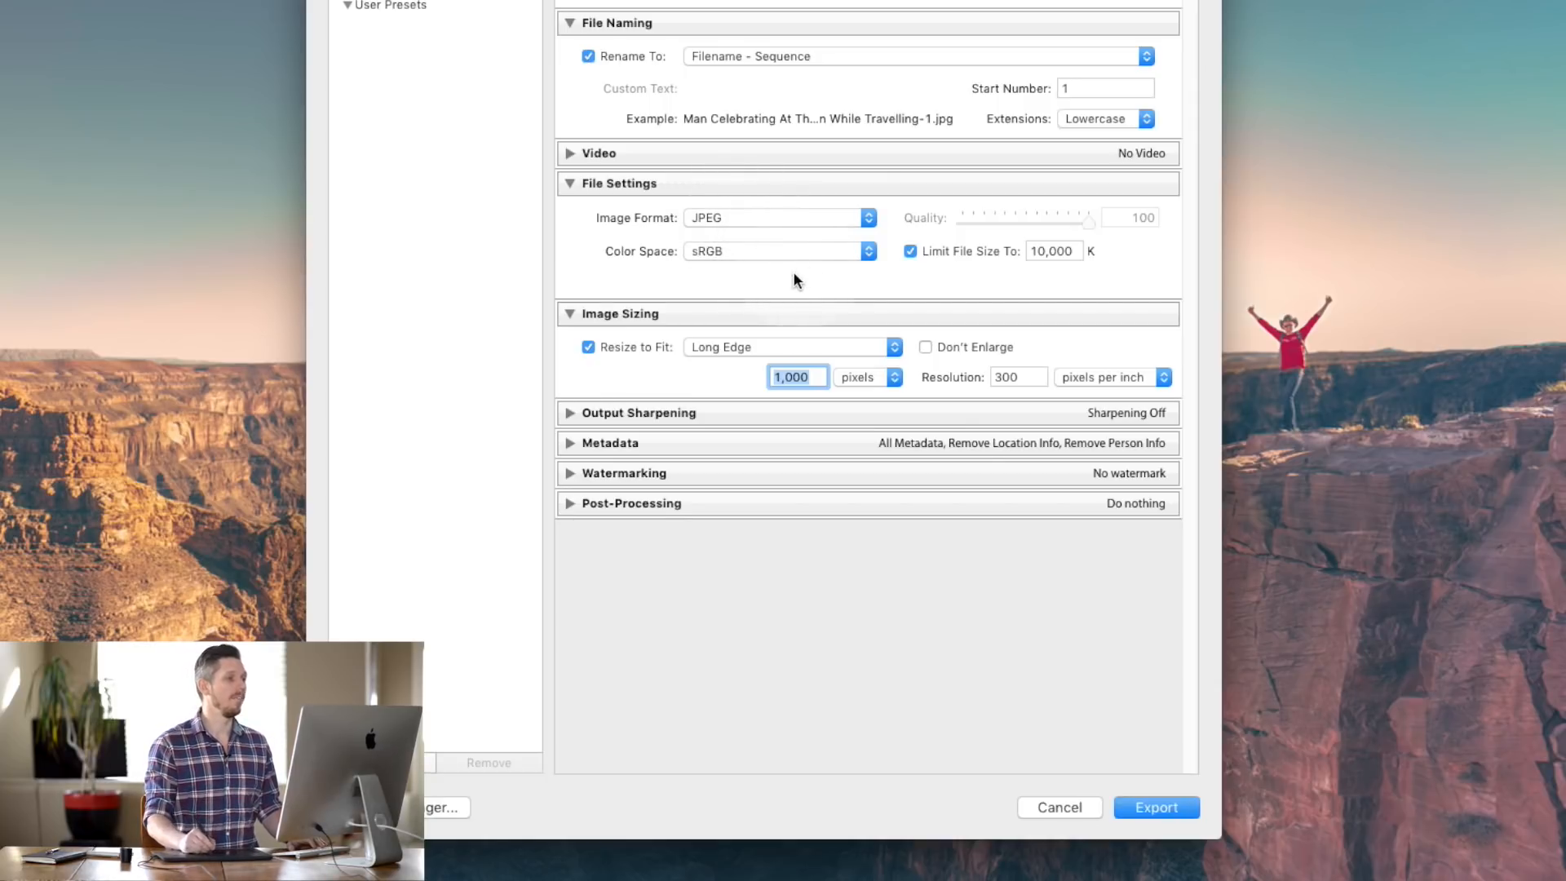
click(596, 270)
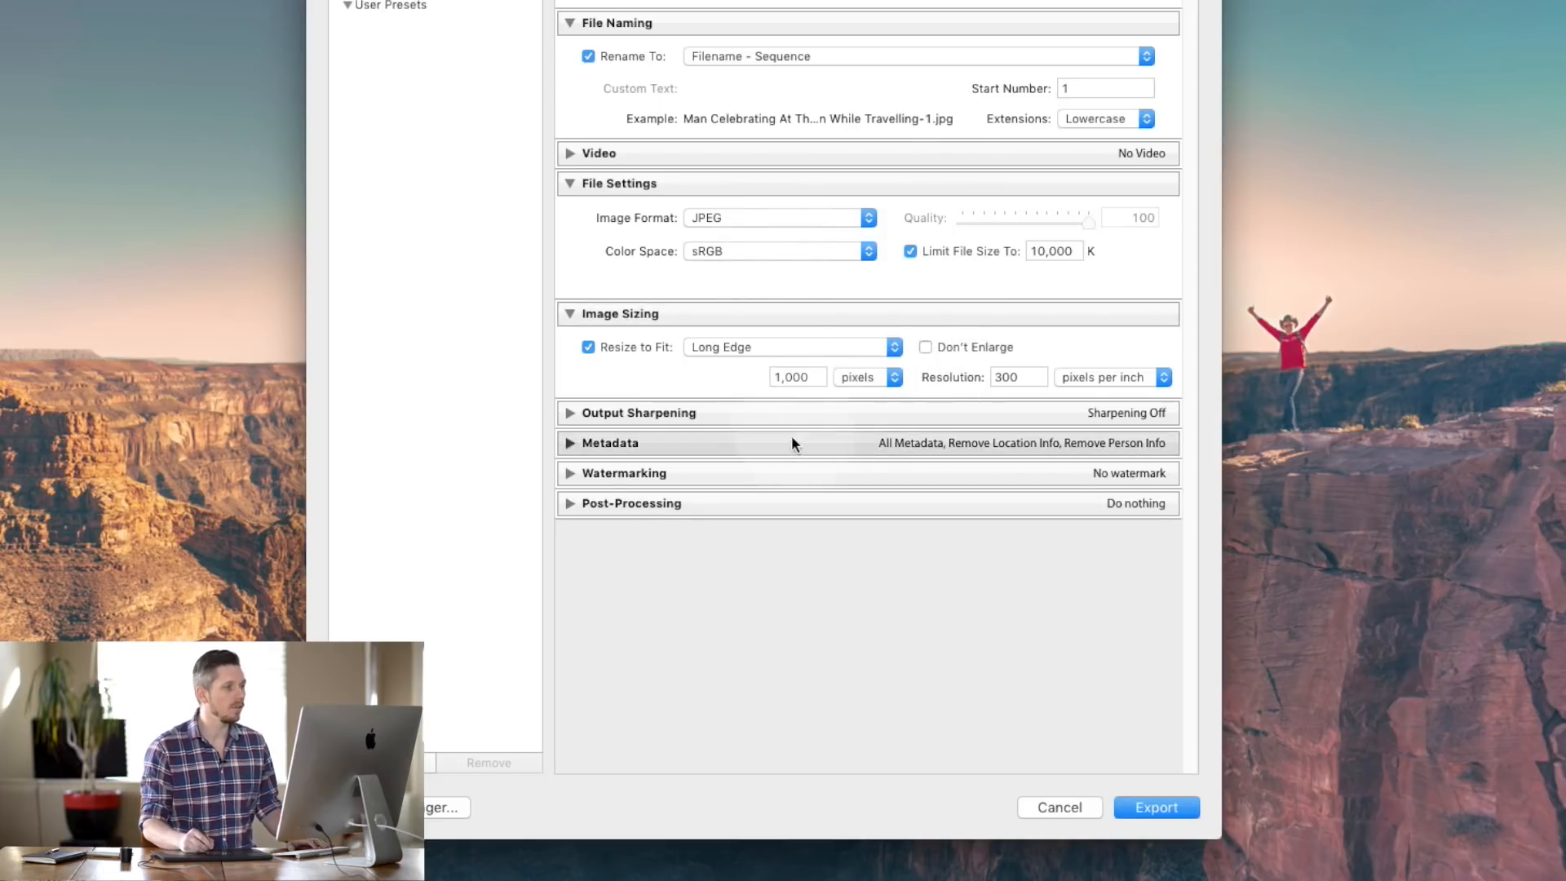
click(791, 375)
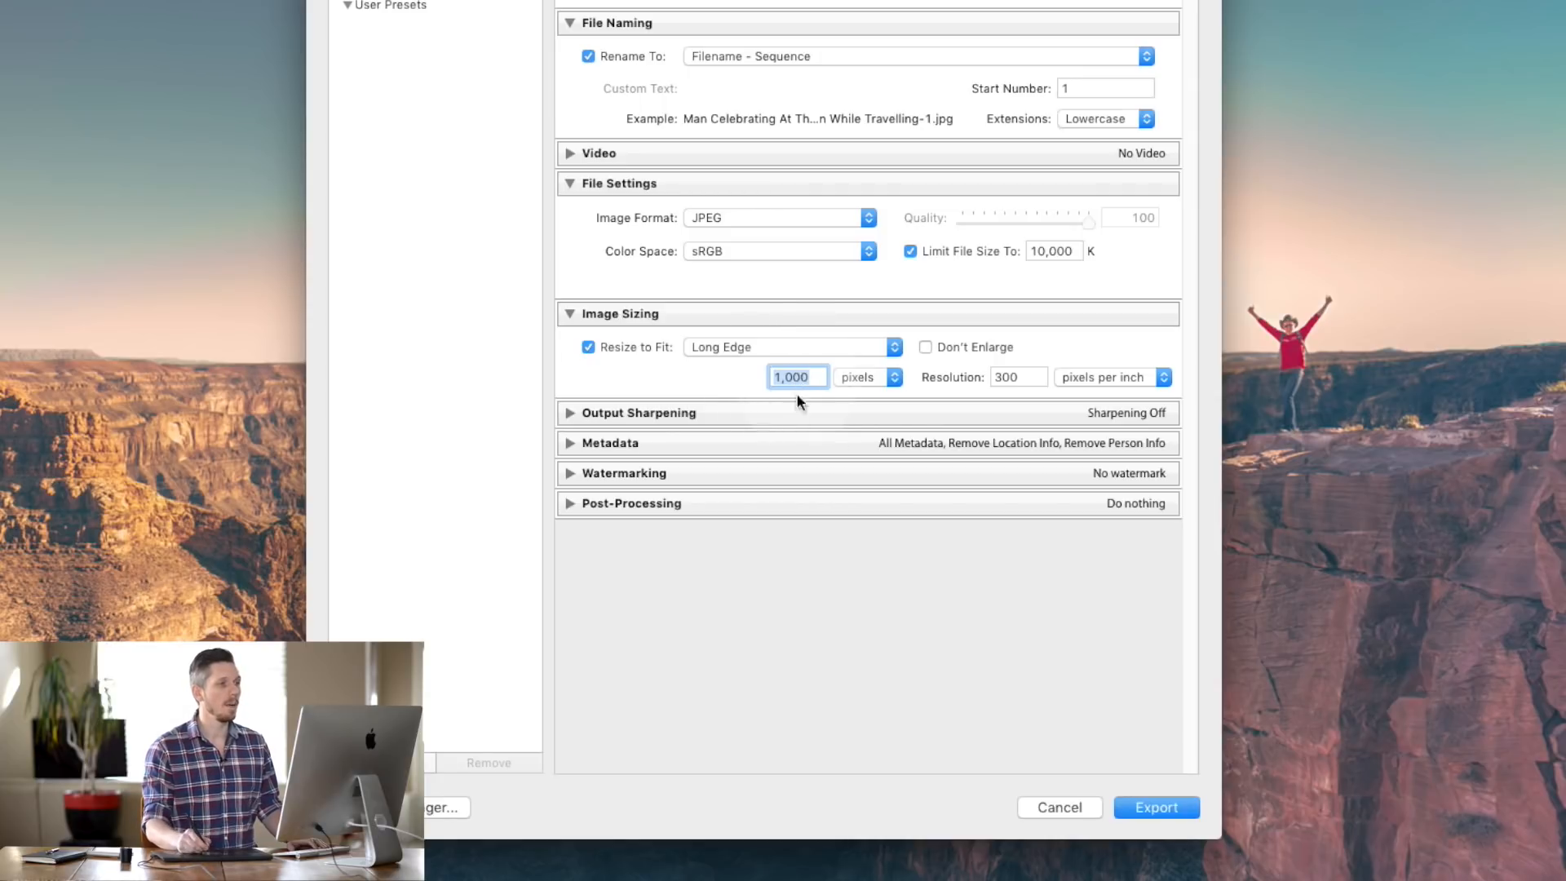
click(1051, 250)
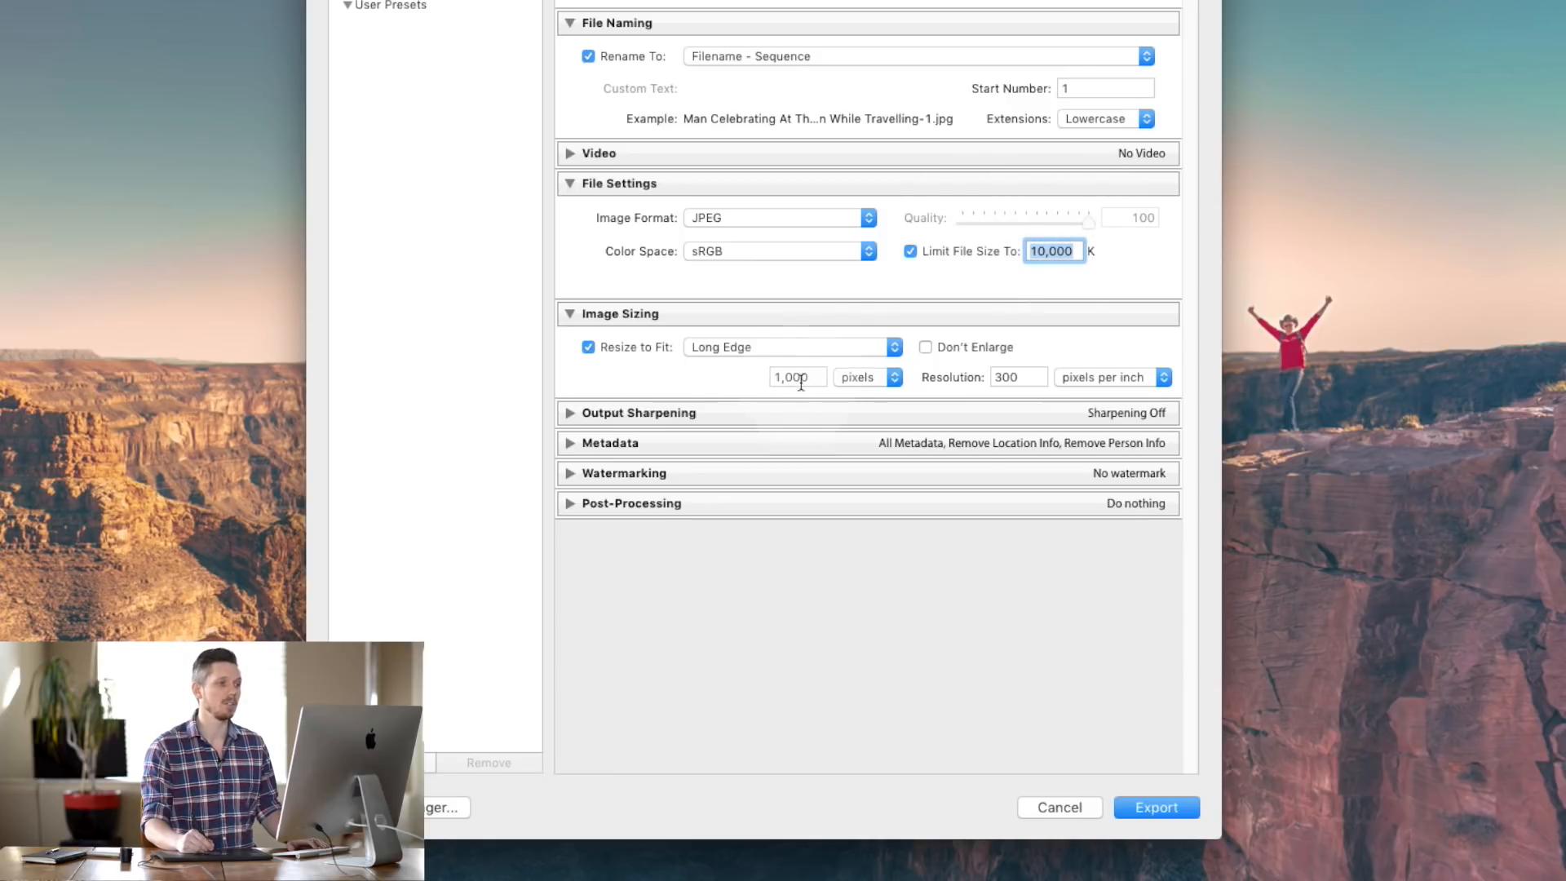
click(818, 371)
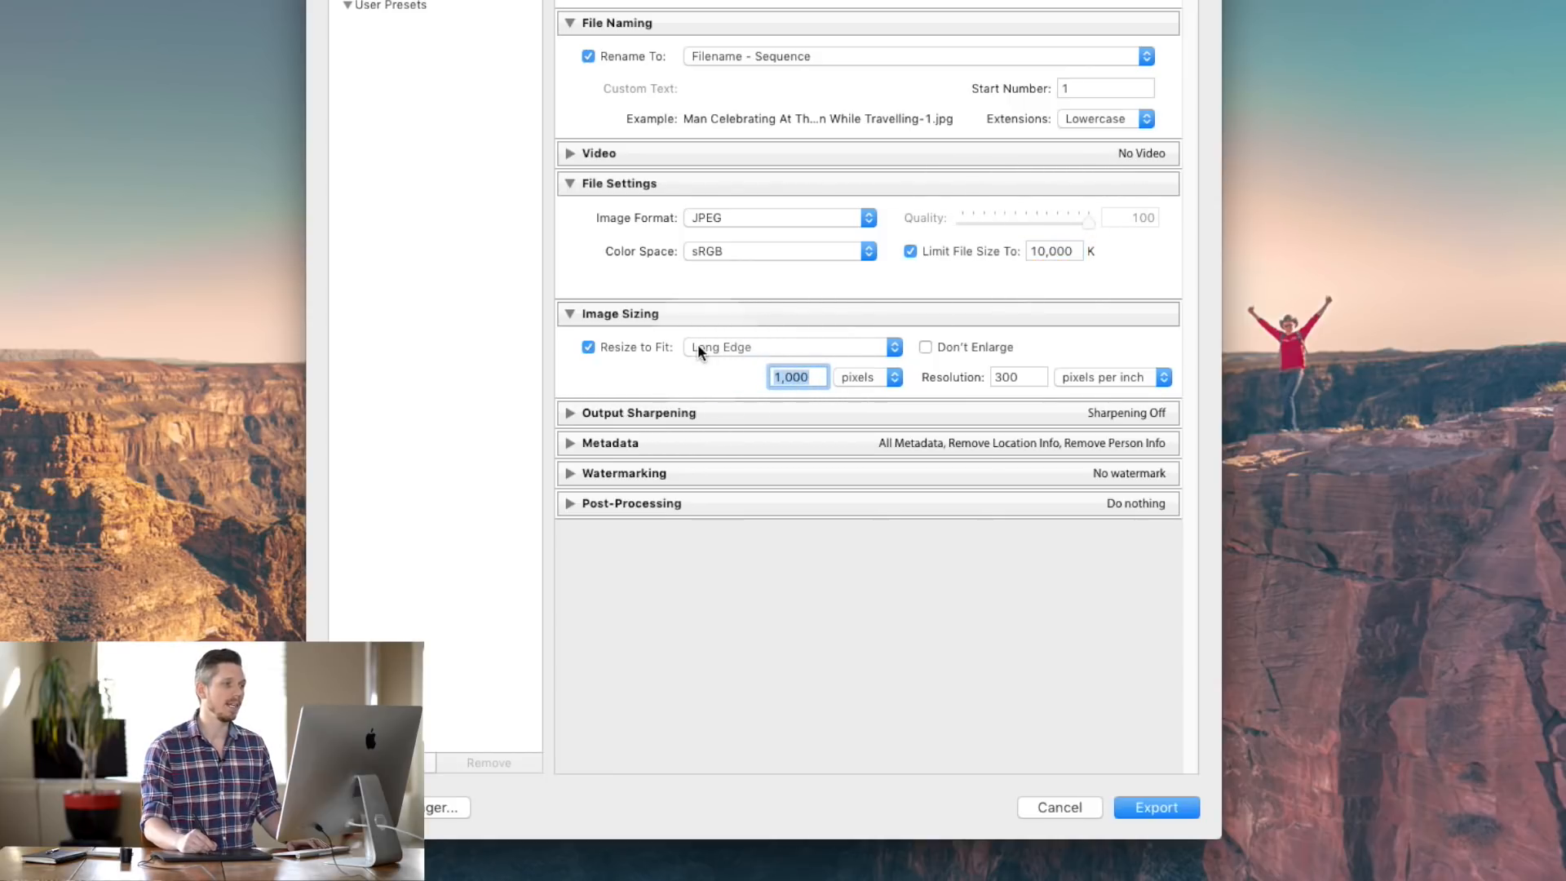
click(588, 346)
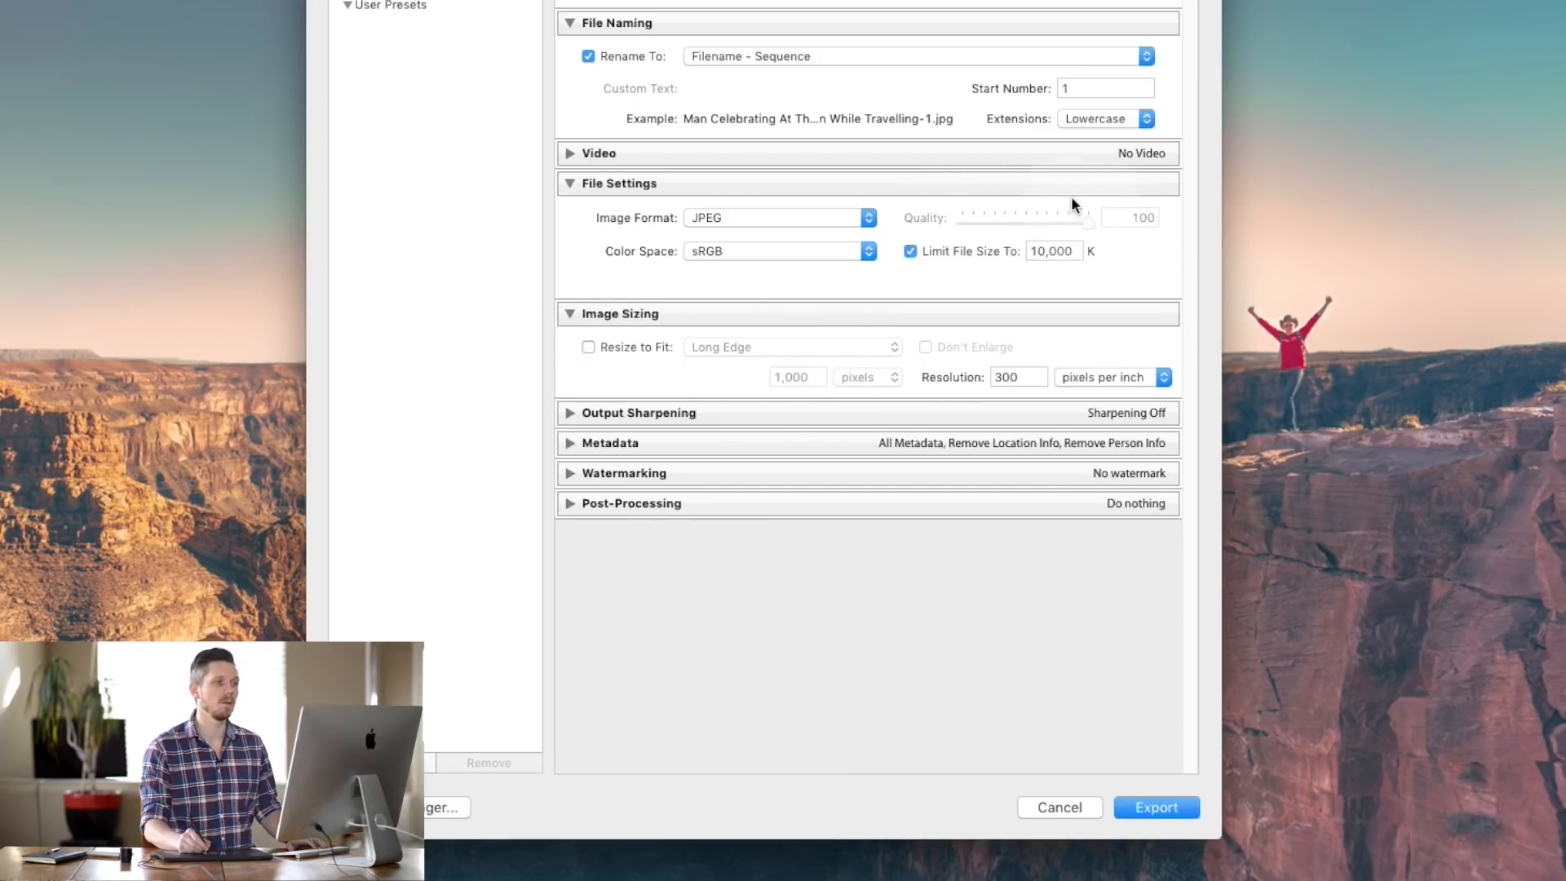
click(1052, 251)
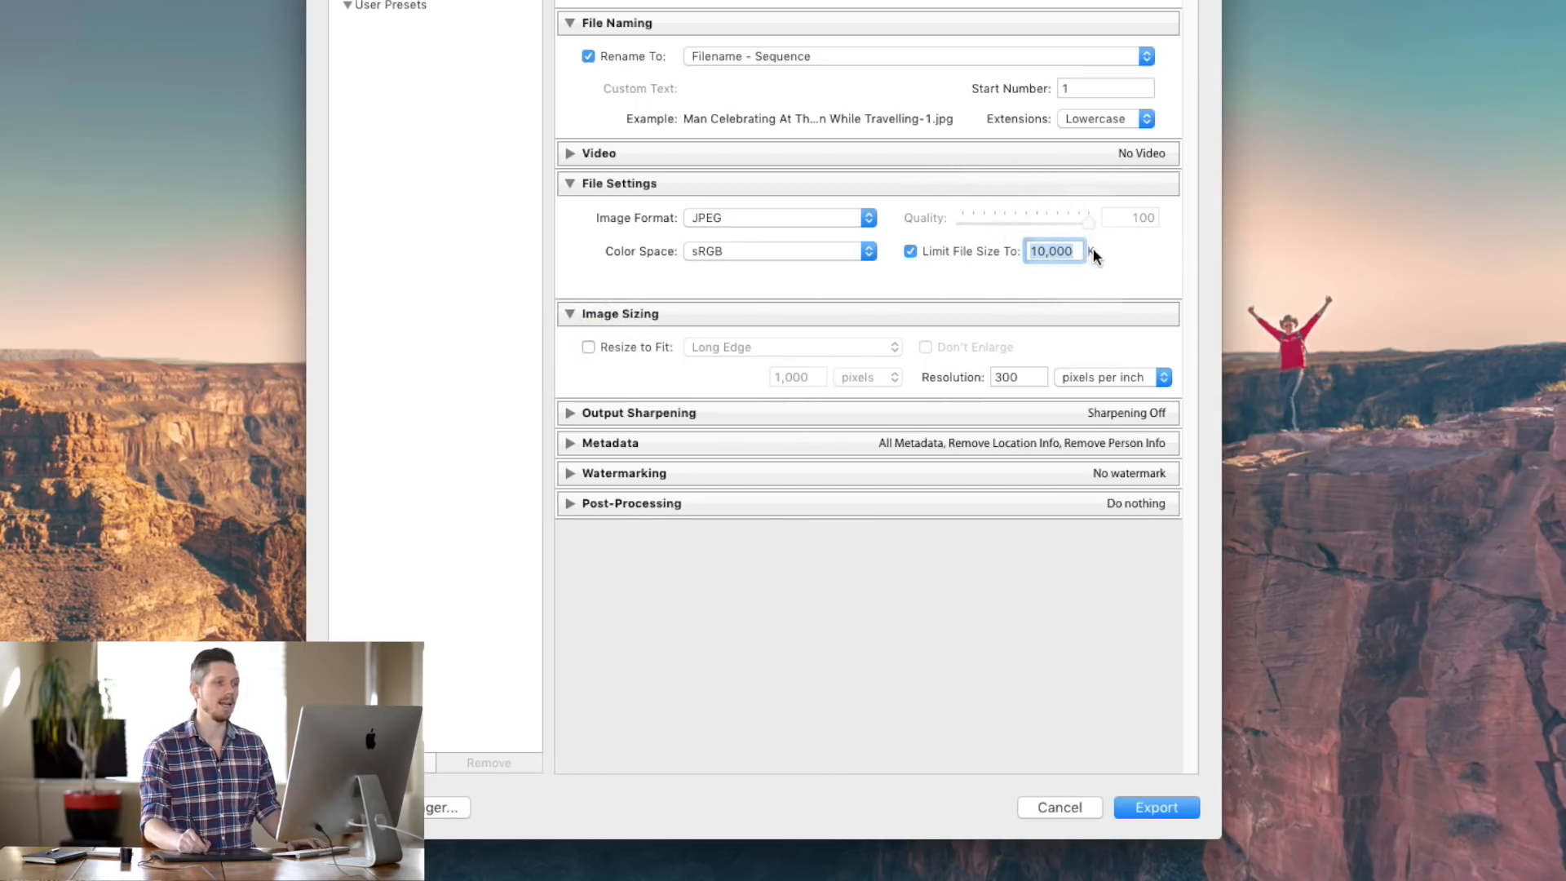
click(1127, 258)
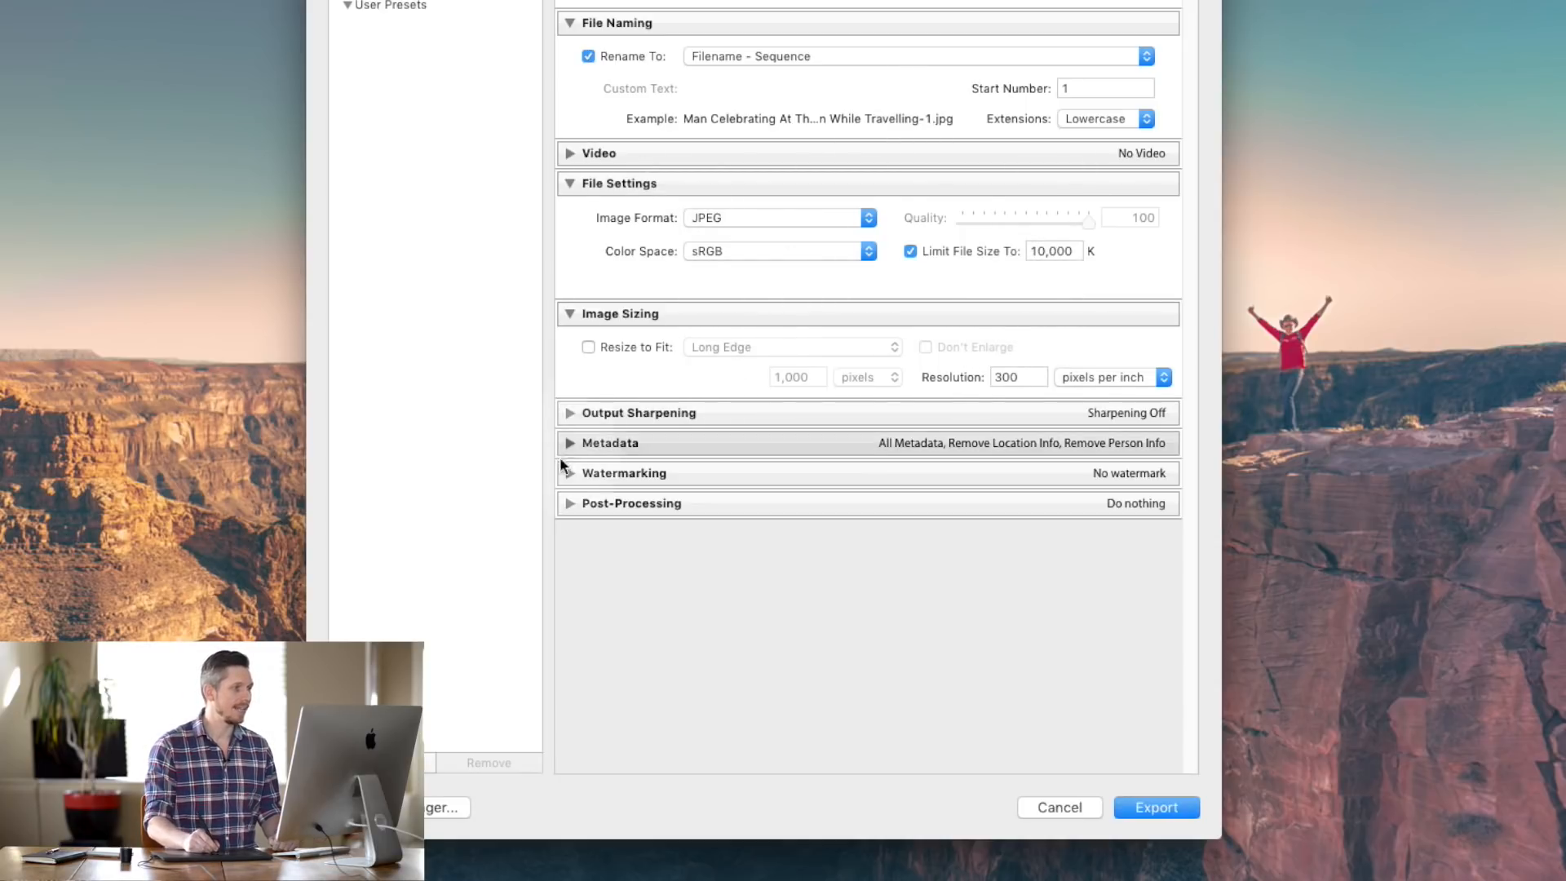
- Enable output sharpening for Screen, trying High and Low amounts before settling on Standard
click(560, 420)
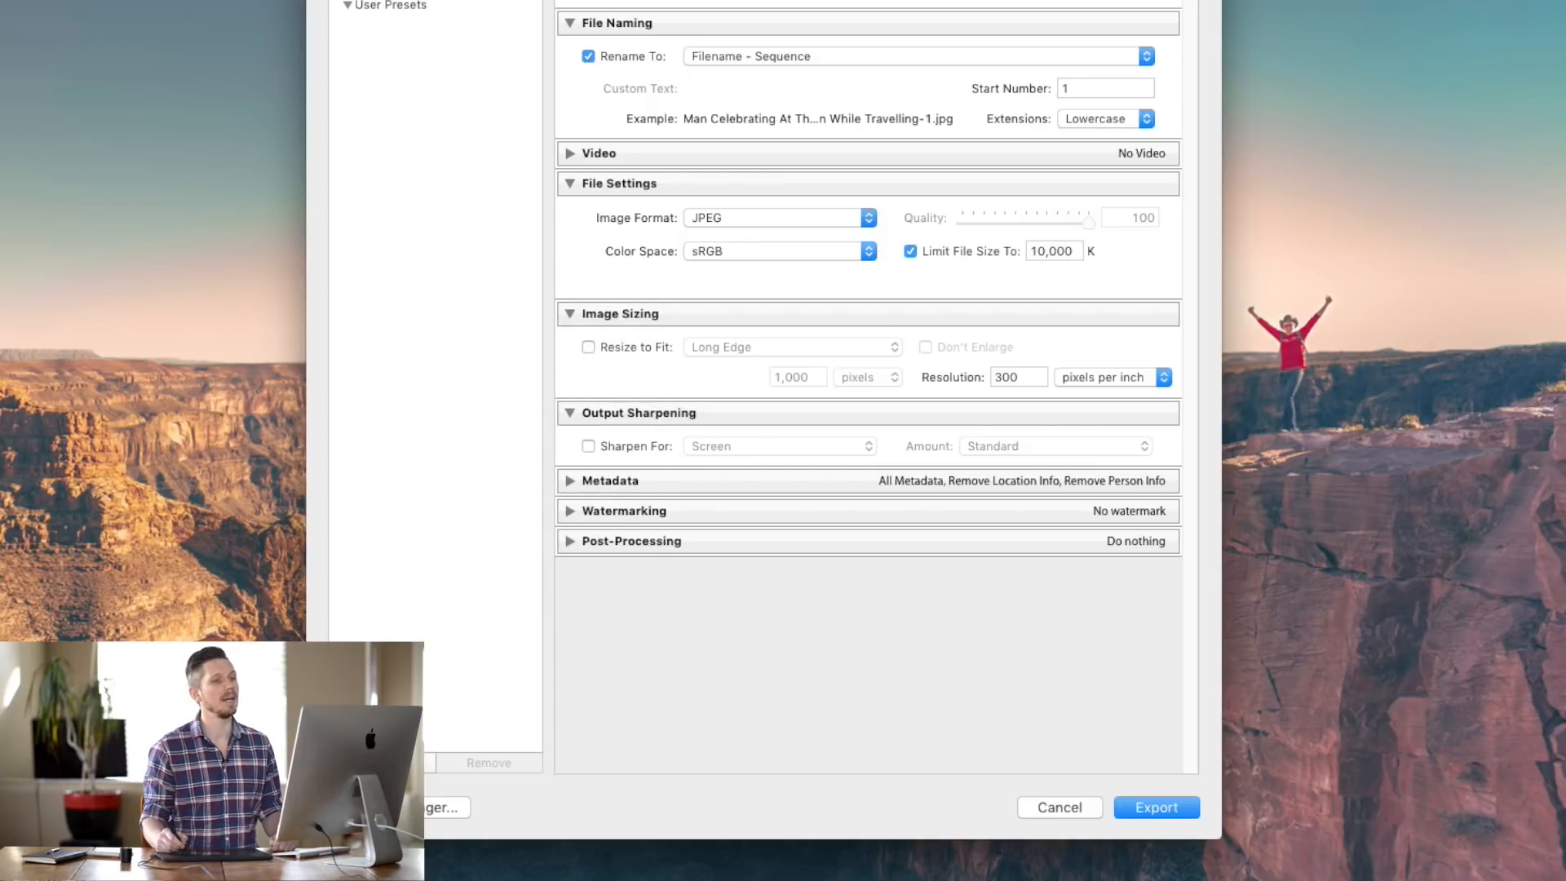
click(588, 446)
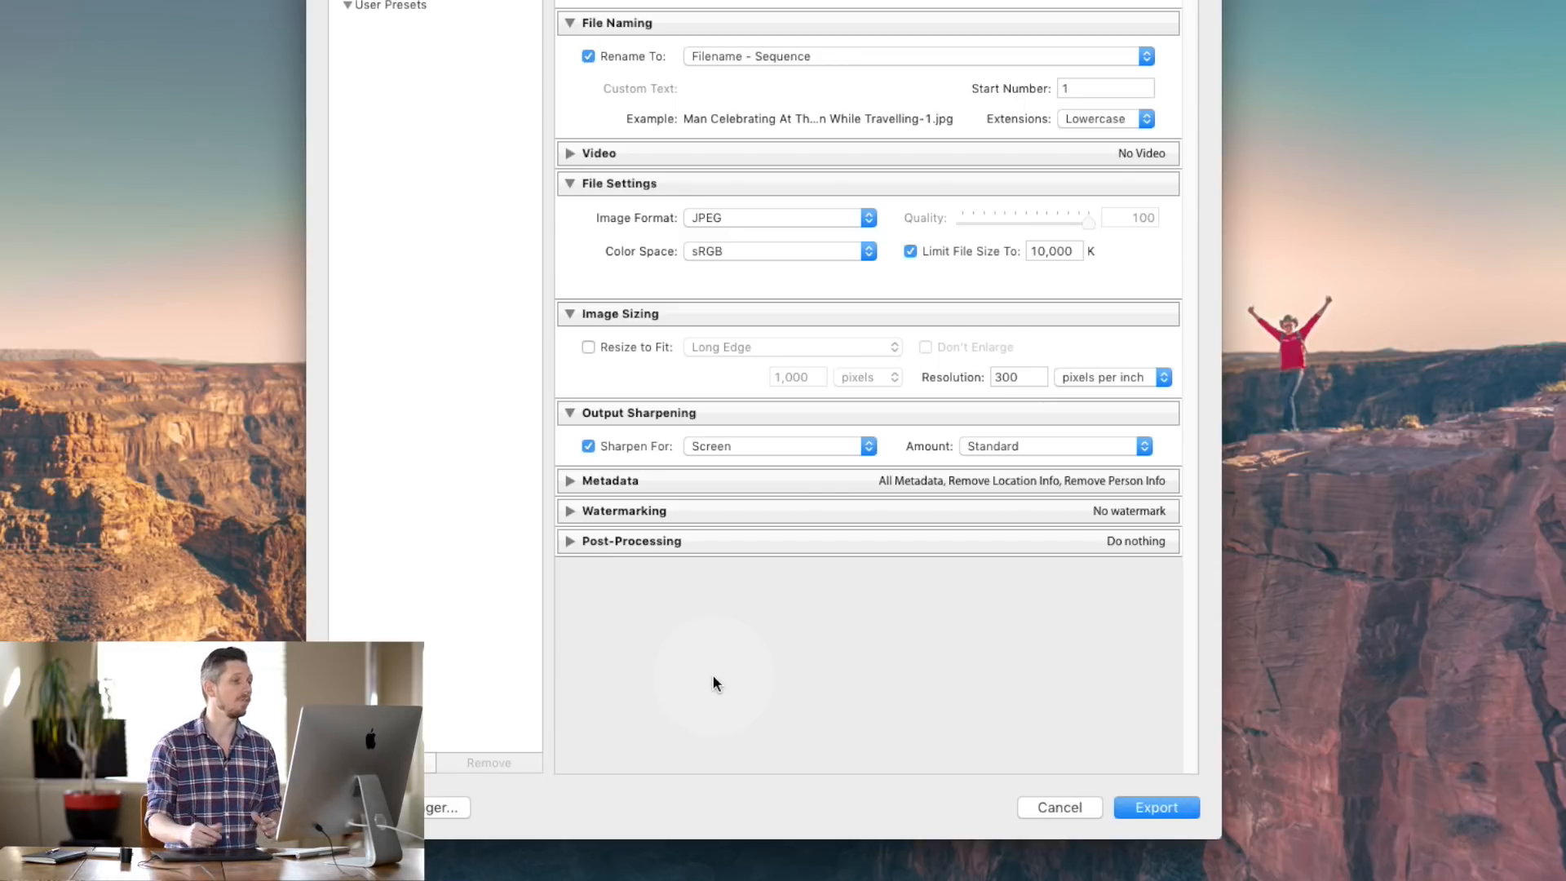
click(815, 446)
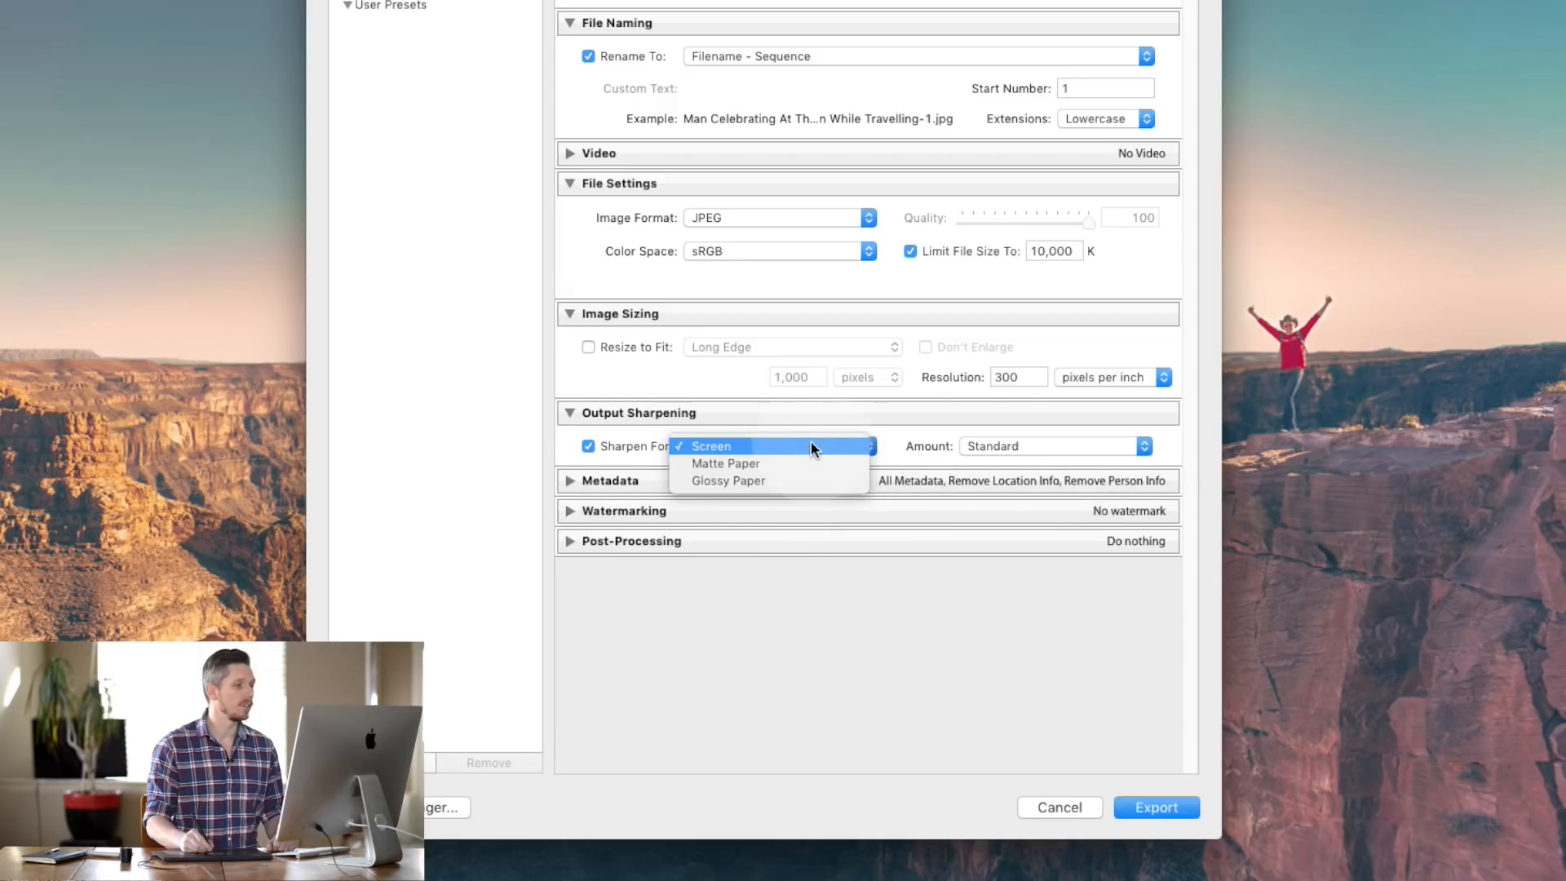
click(822, 445)
click(1003, 445)
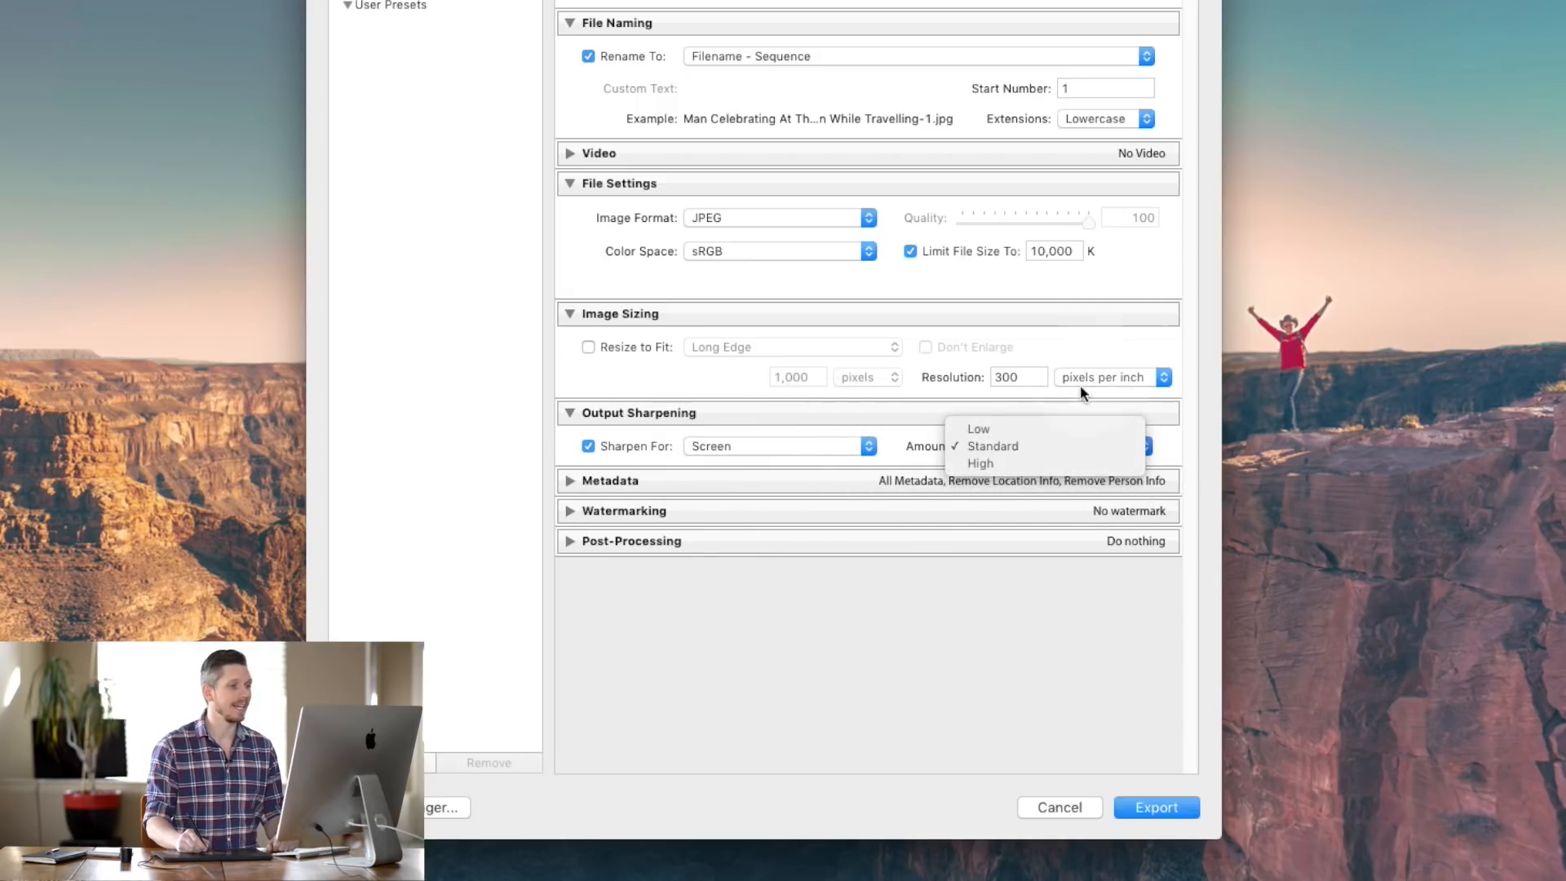
click(1043, 462)
click(1047, 446)
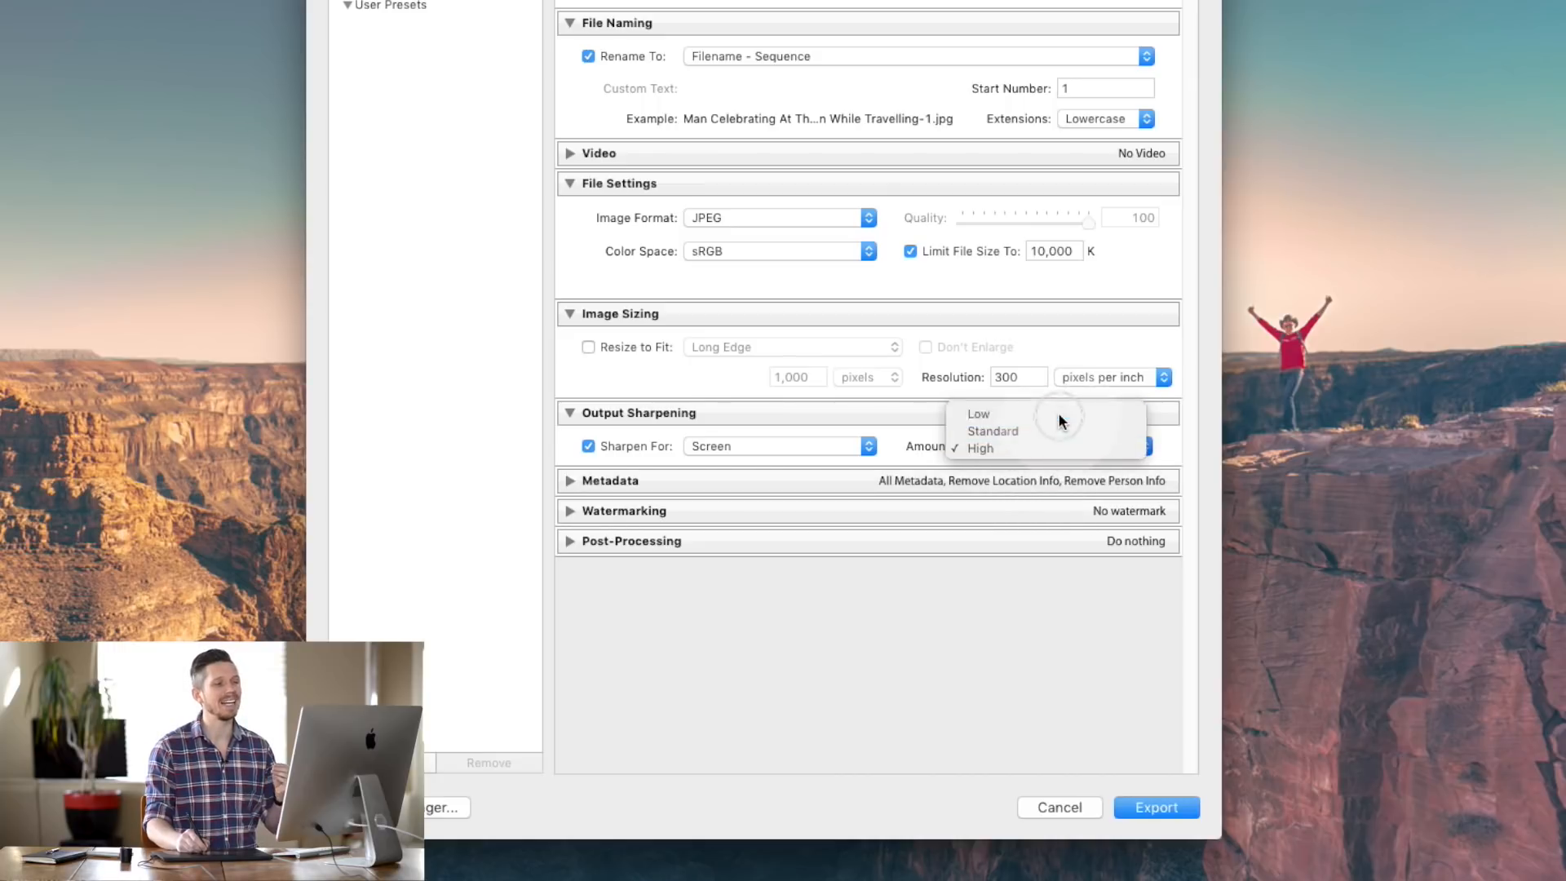
click(1058, 412)
click(1032, 449)
click(1035, 464)
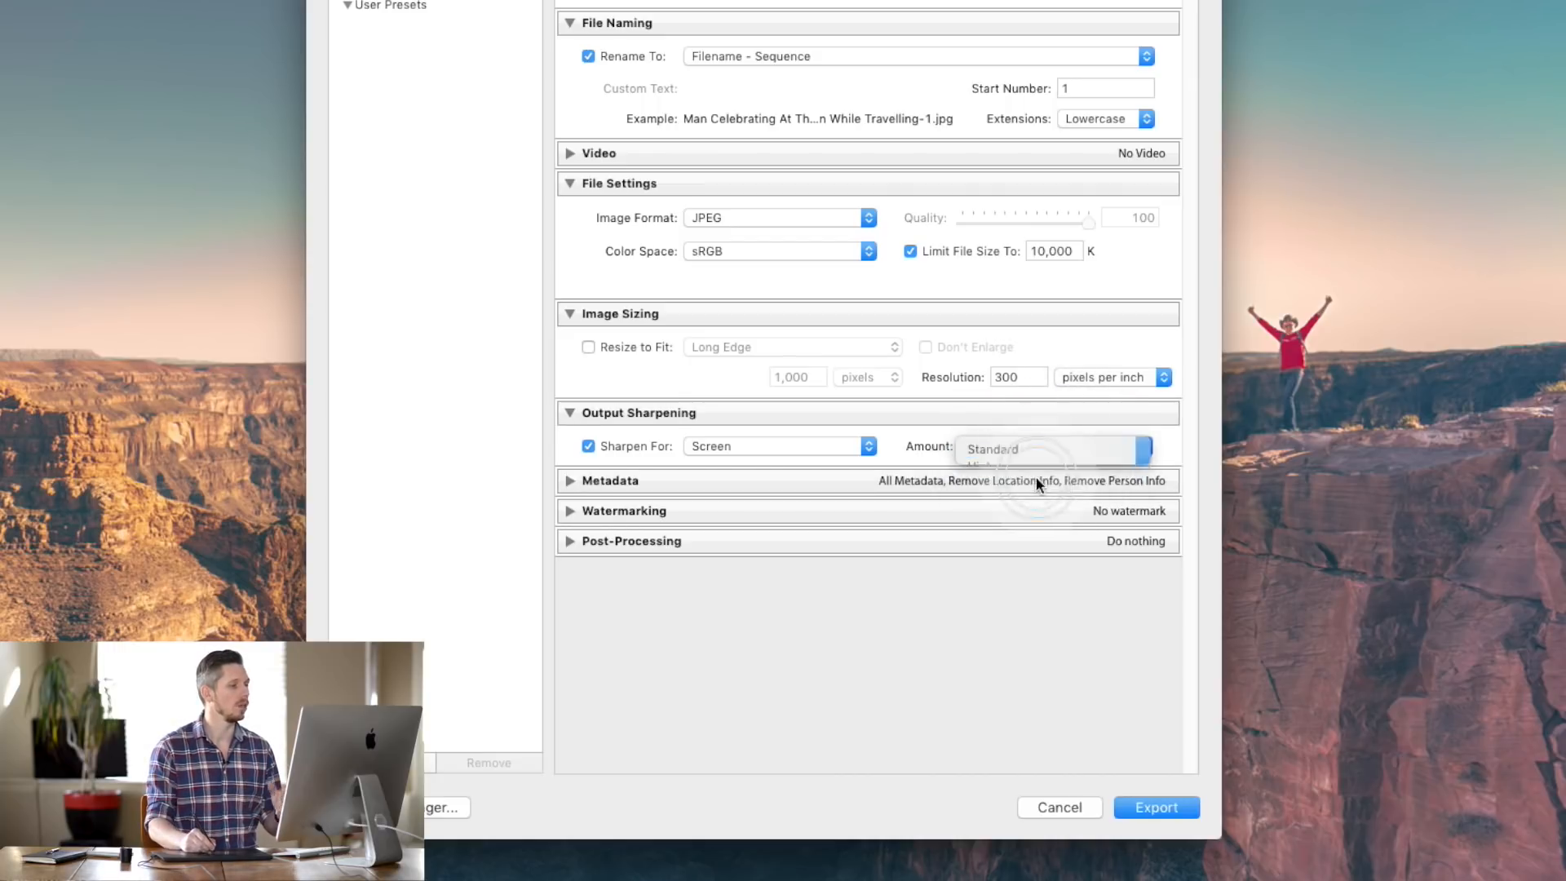
- Try Matte and Glossy Paper targets, then switch sharpening off and expand Metadata
click(730, 455)
click(744, 460)
click(740, 450)
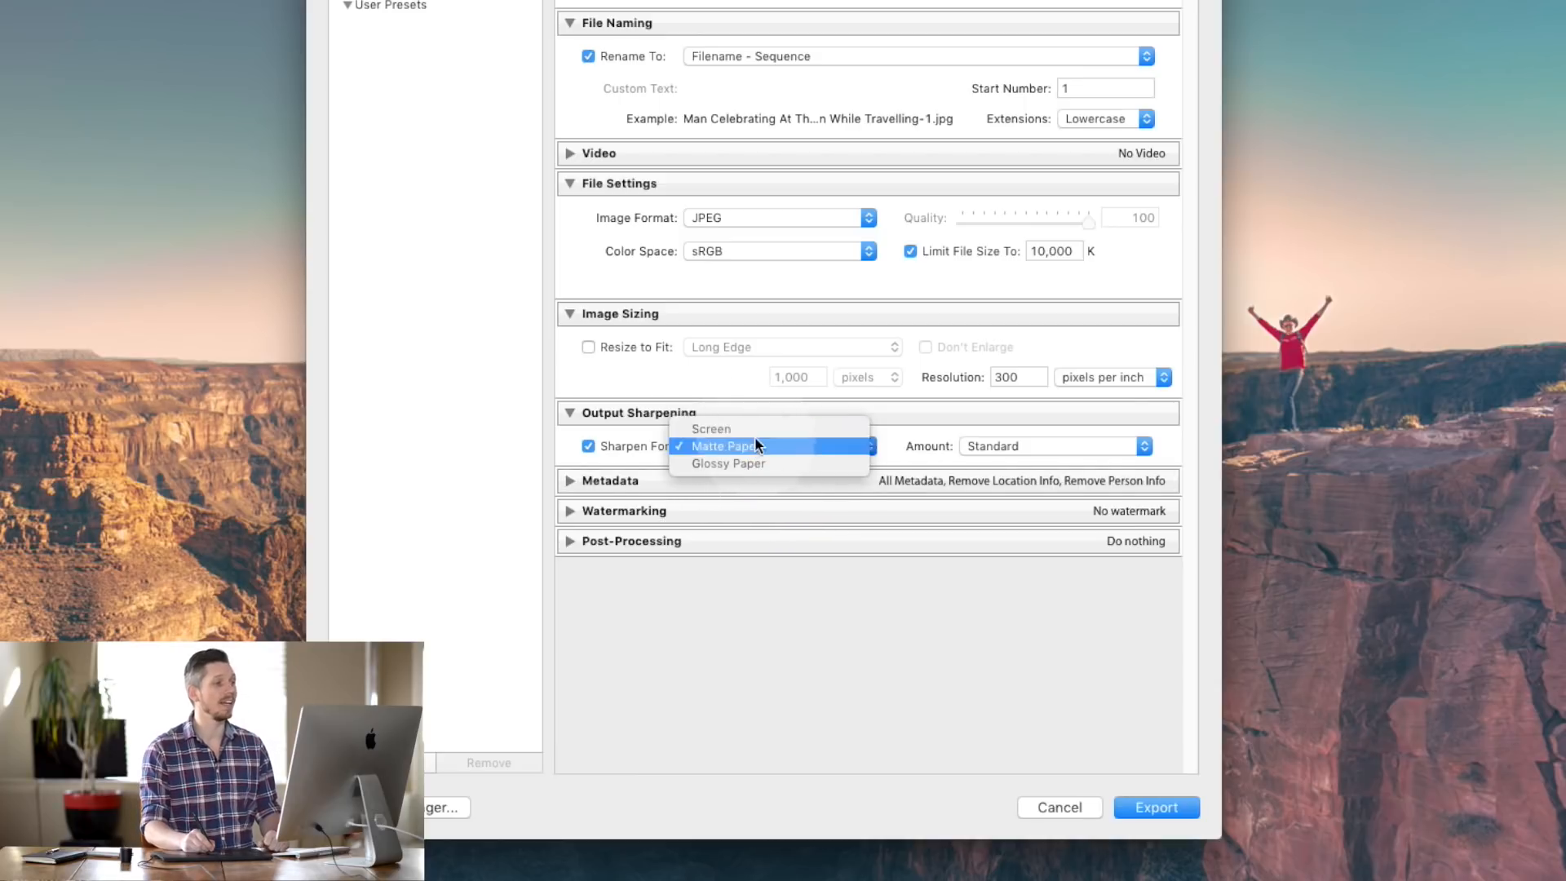
click(755, 448)
click(761, 444)
click(757, 458)
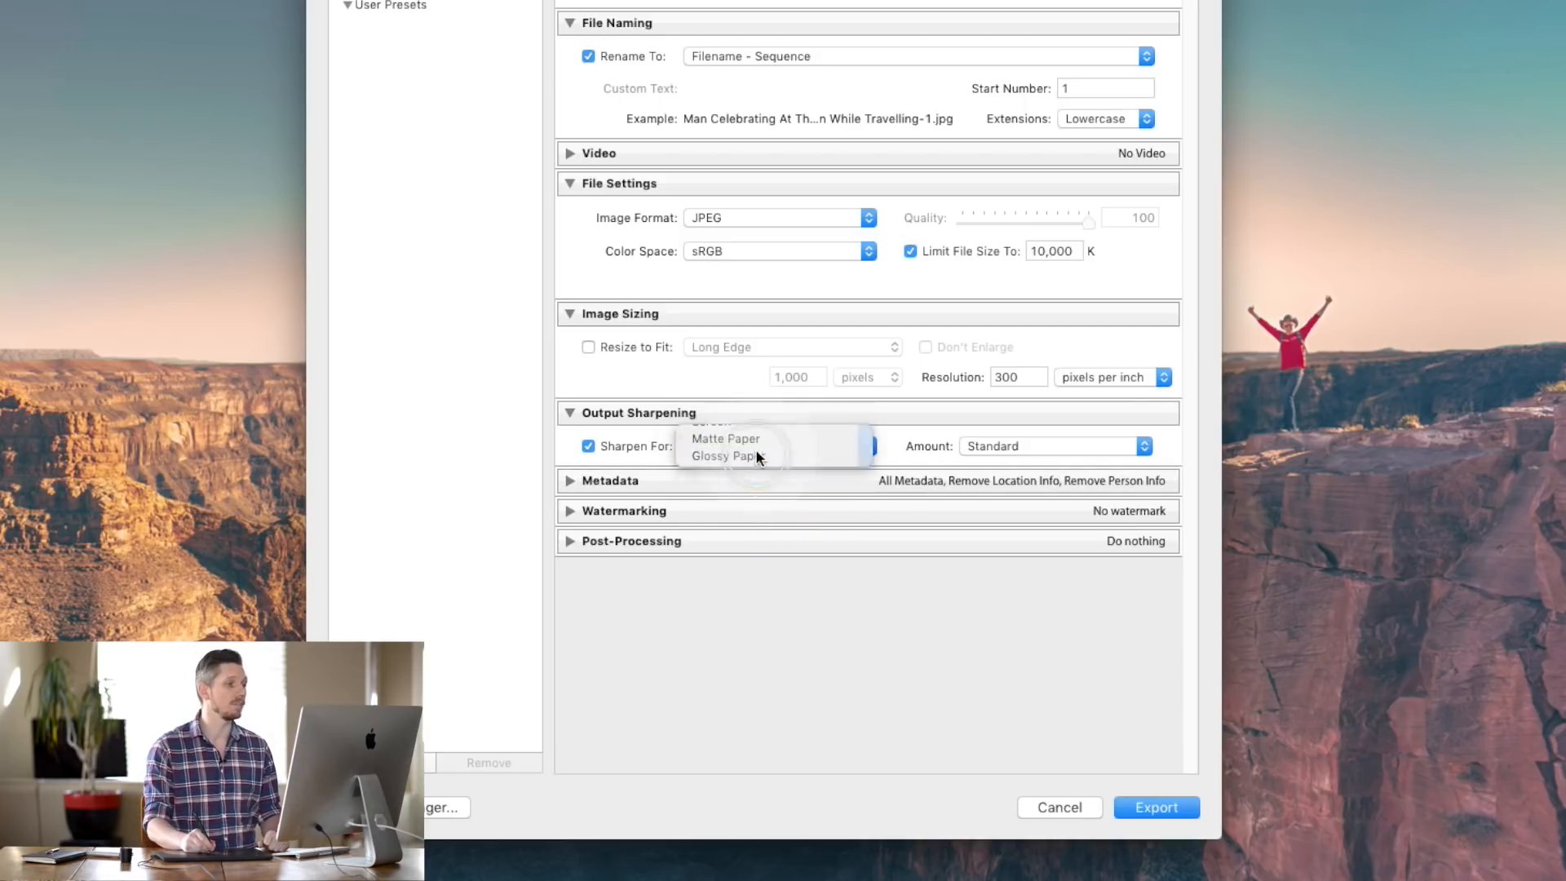
click(991, 444)
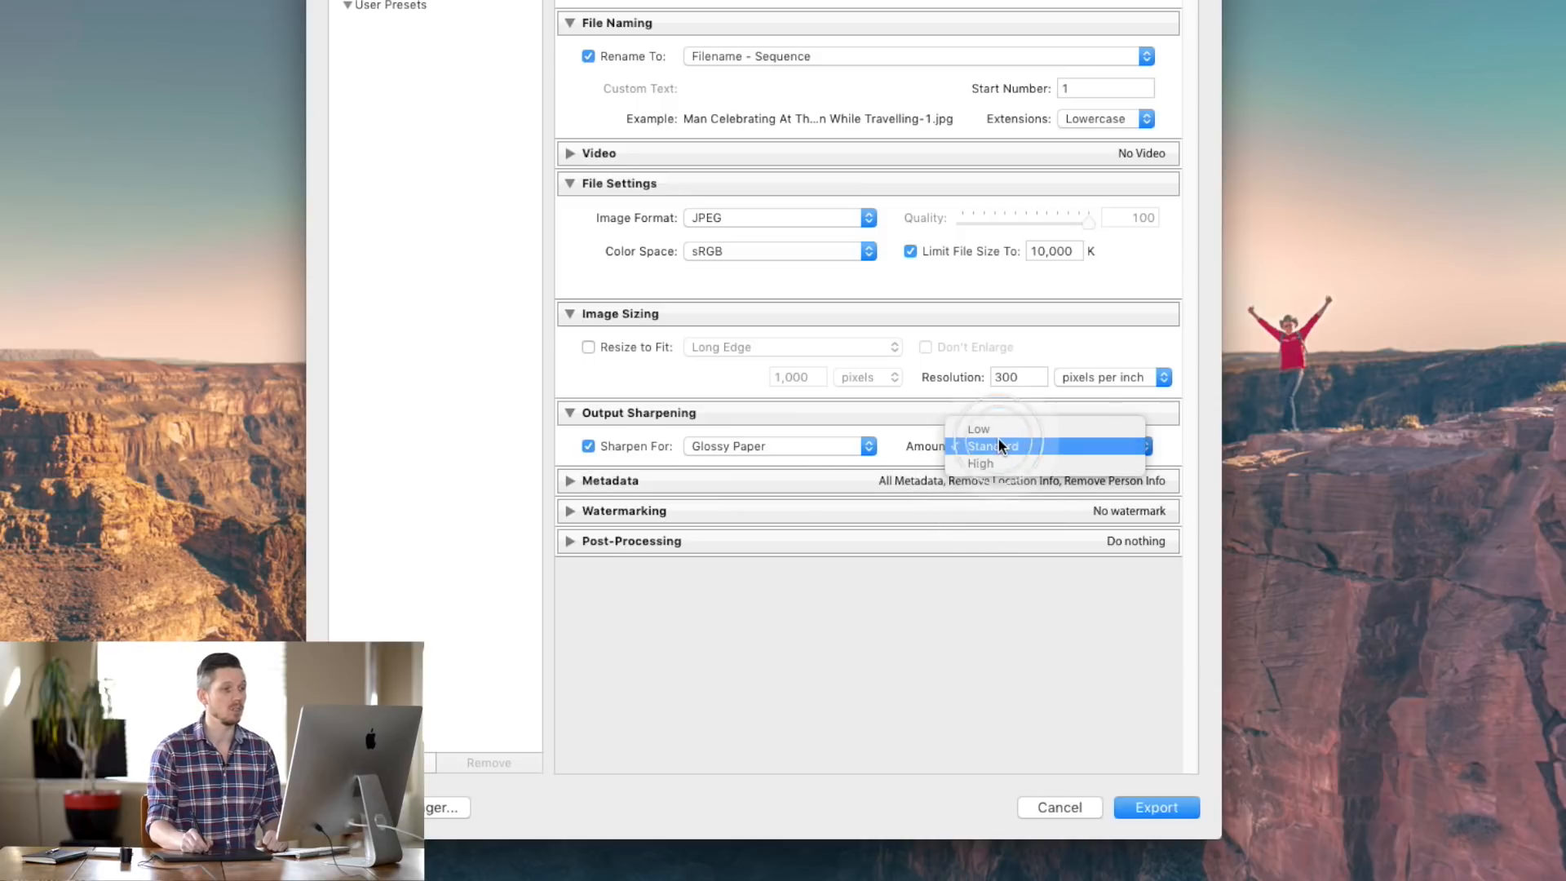
click(591, 443)
click(589, 446)
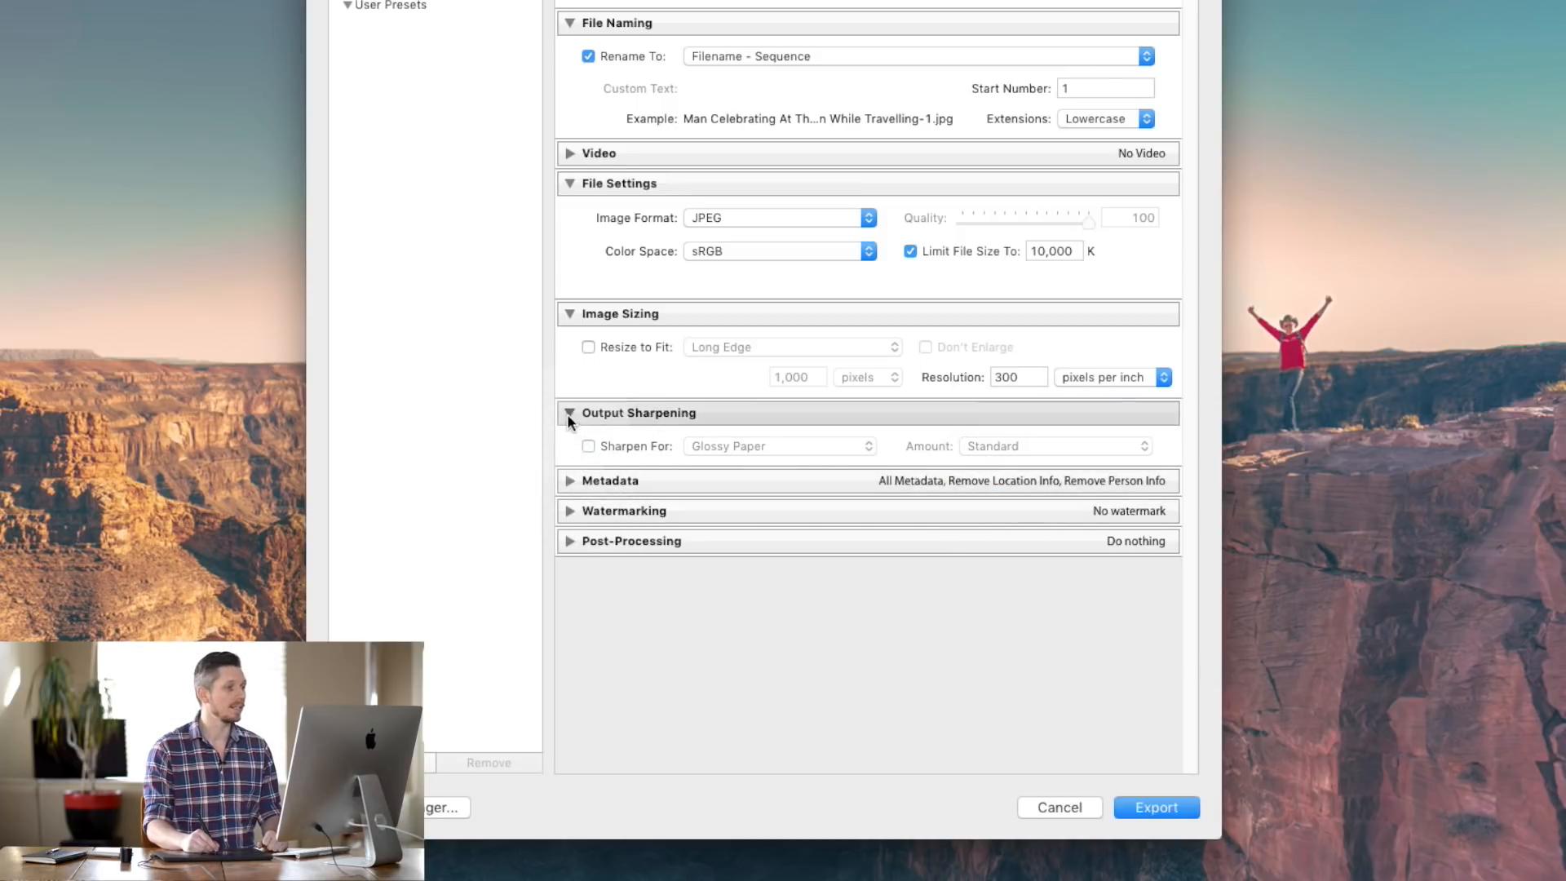
click(567, 480)
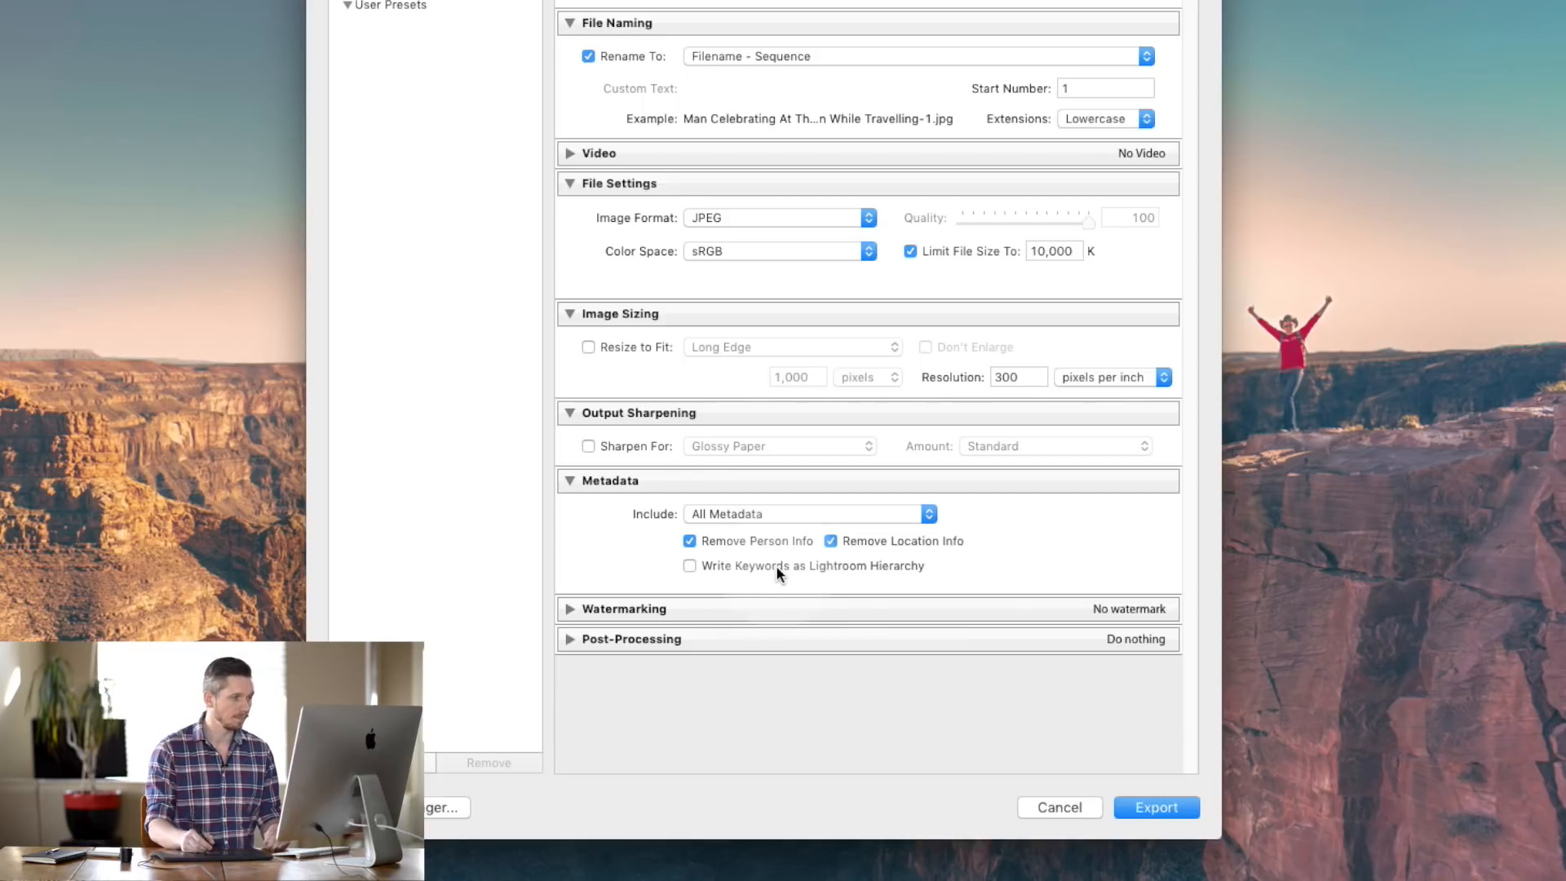
- Keep All Metadata after trying Copyright Only, strip person info, and expand Watermarking
click(811, 513)
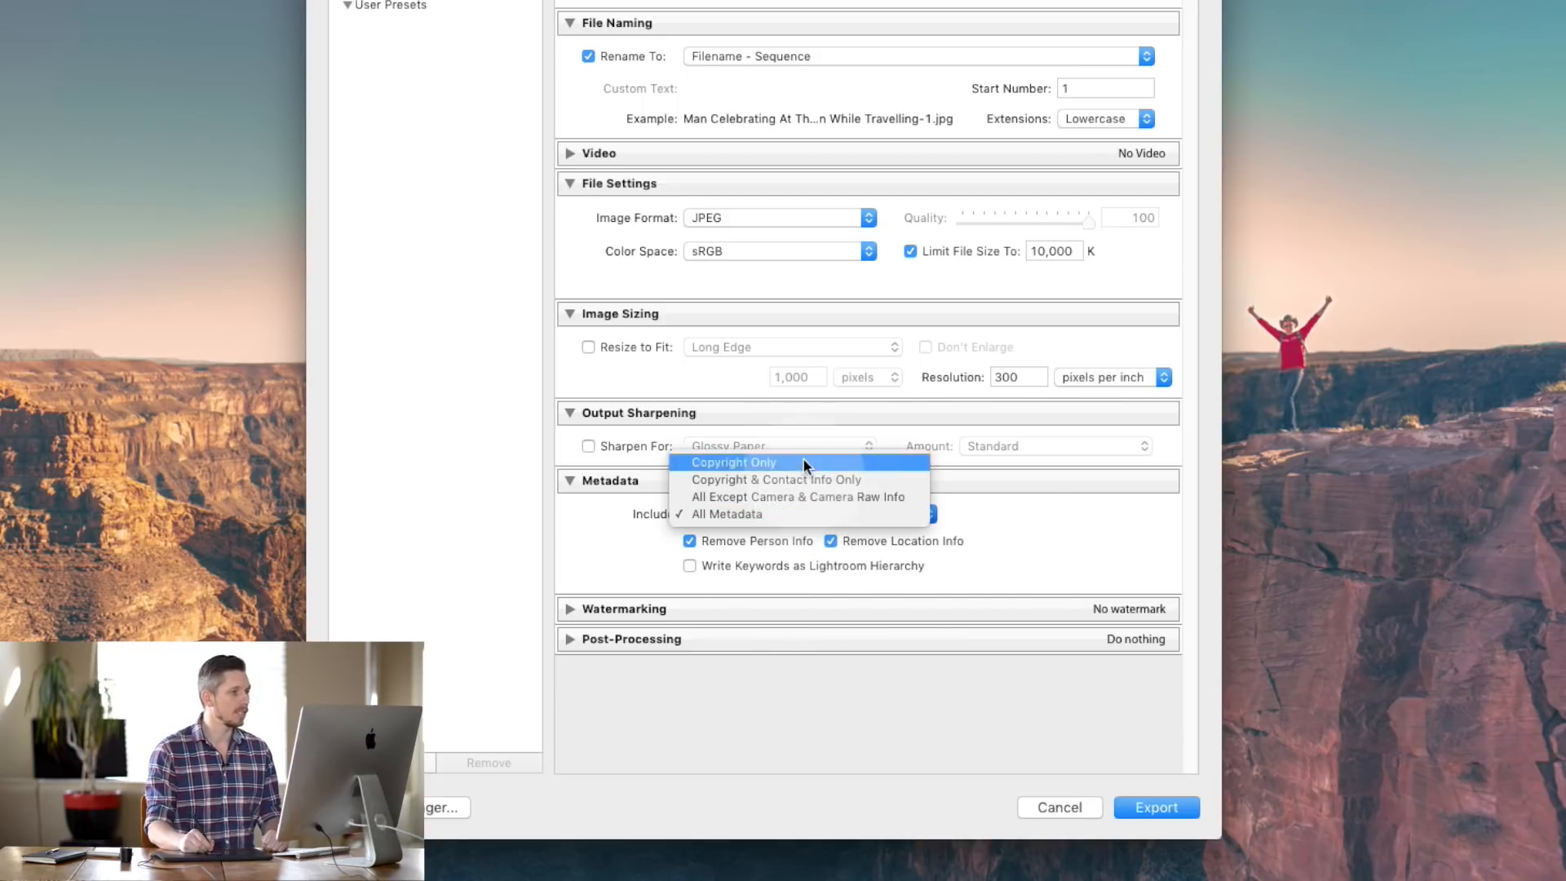
click(791, 515)
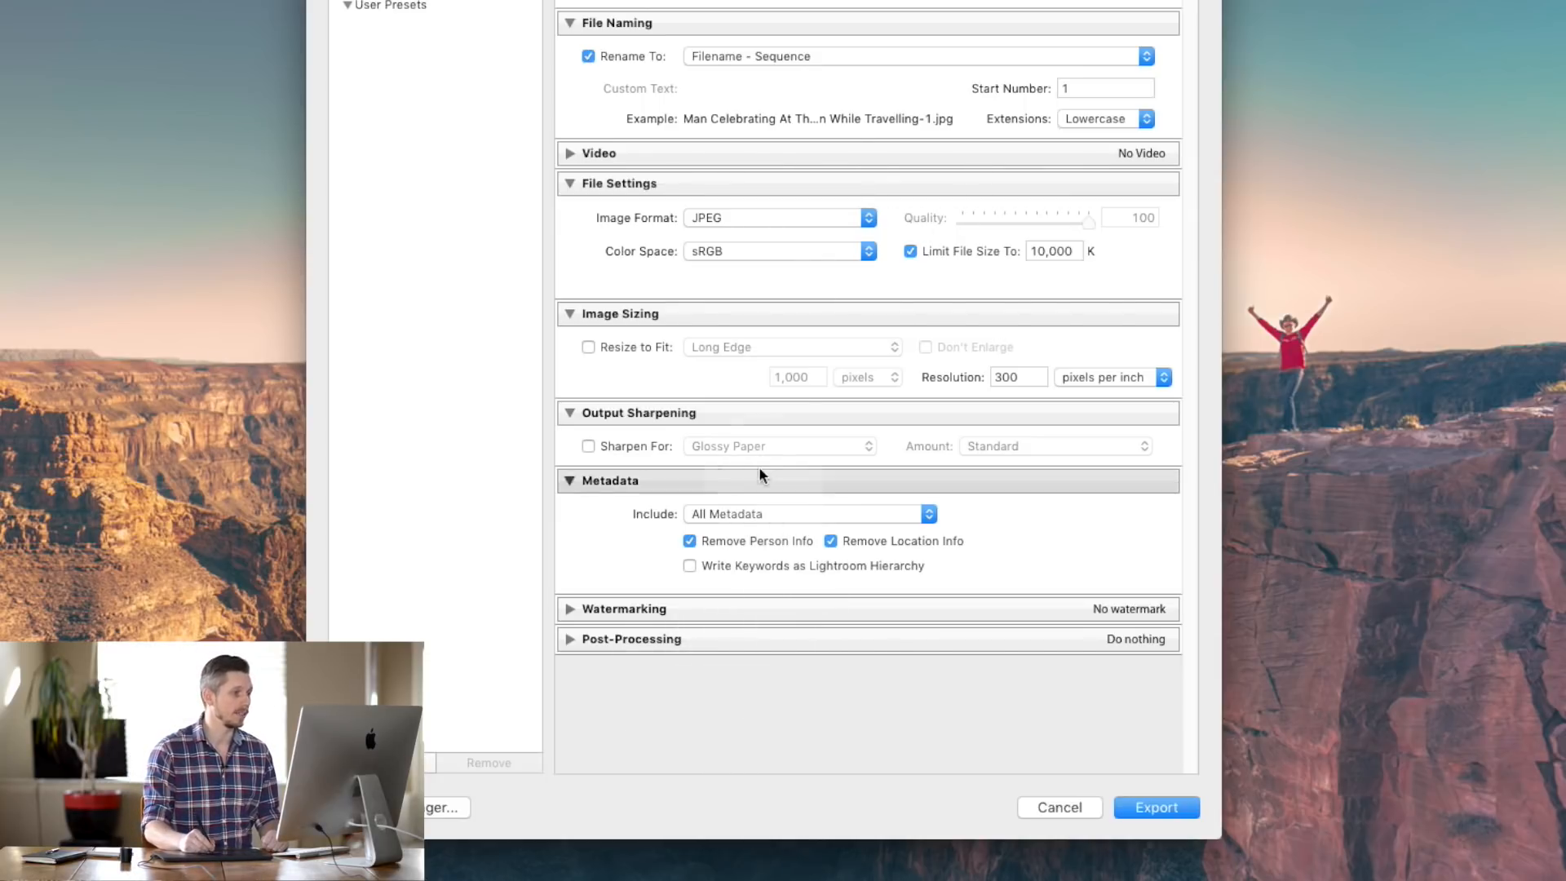
click(767, 512)
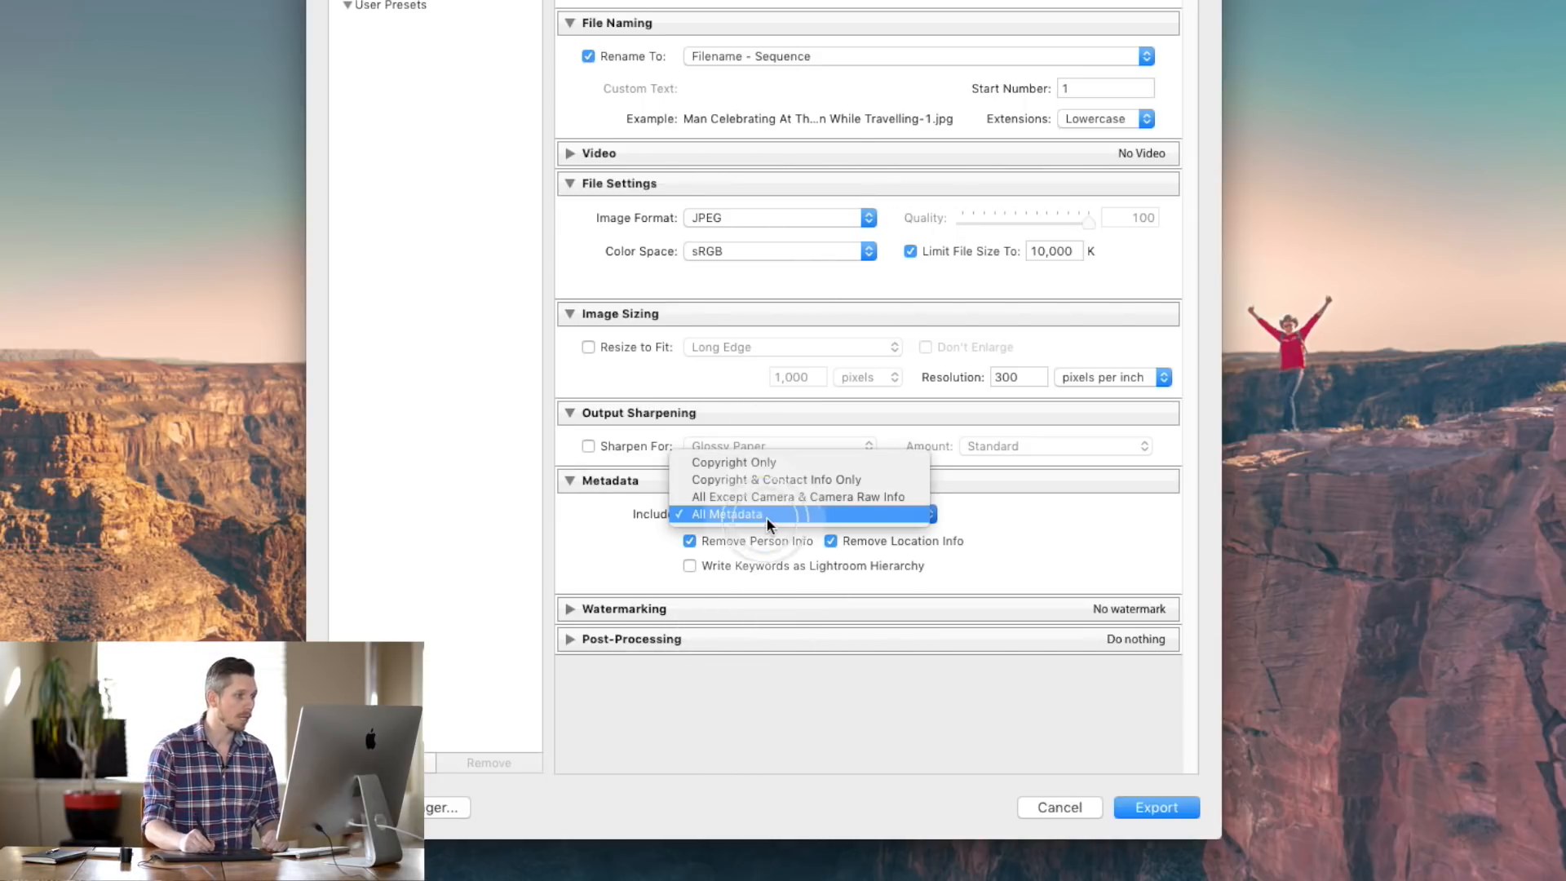
click(773, 458)
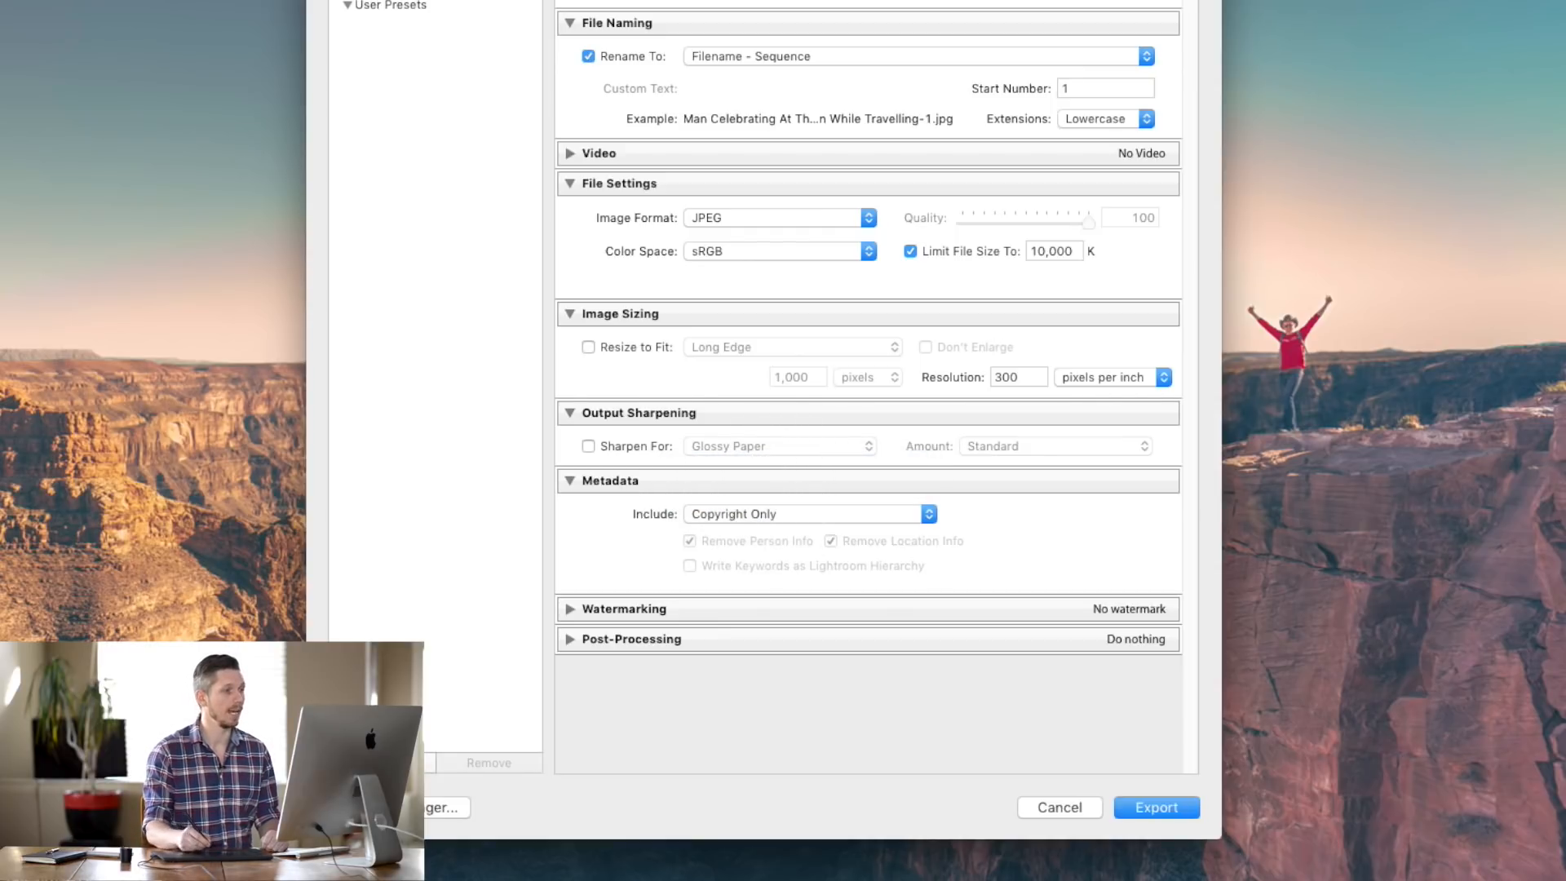
click(833, 512)
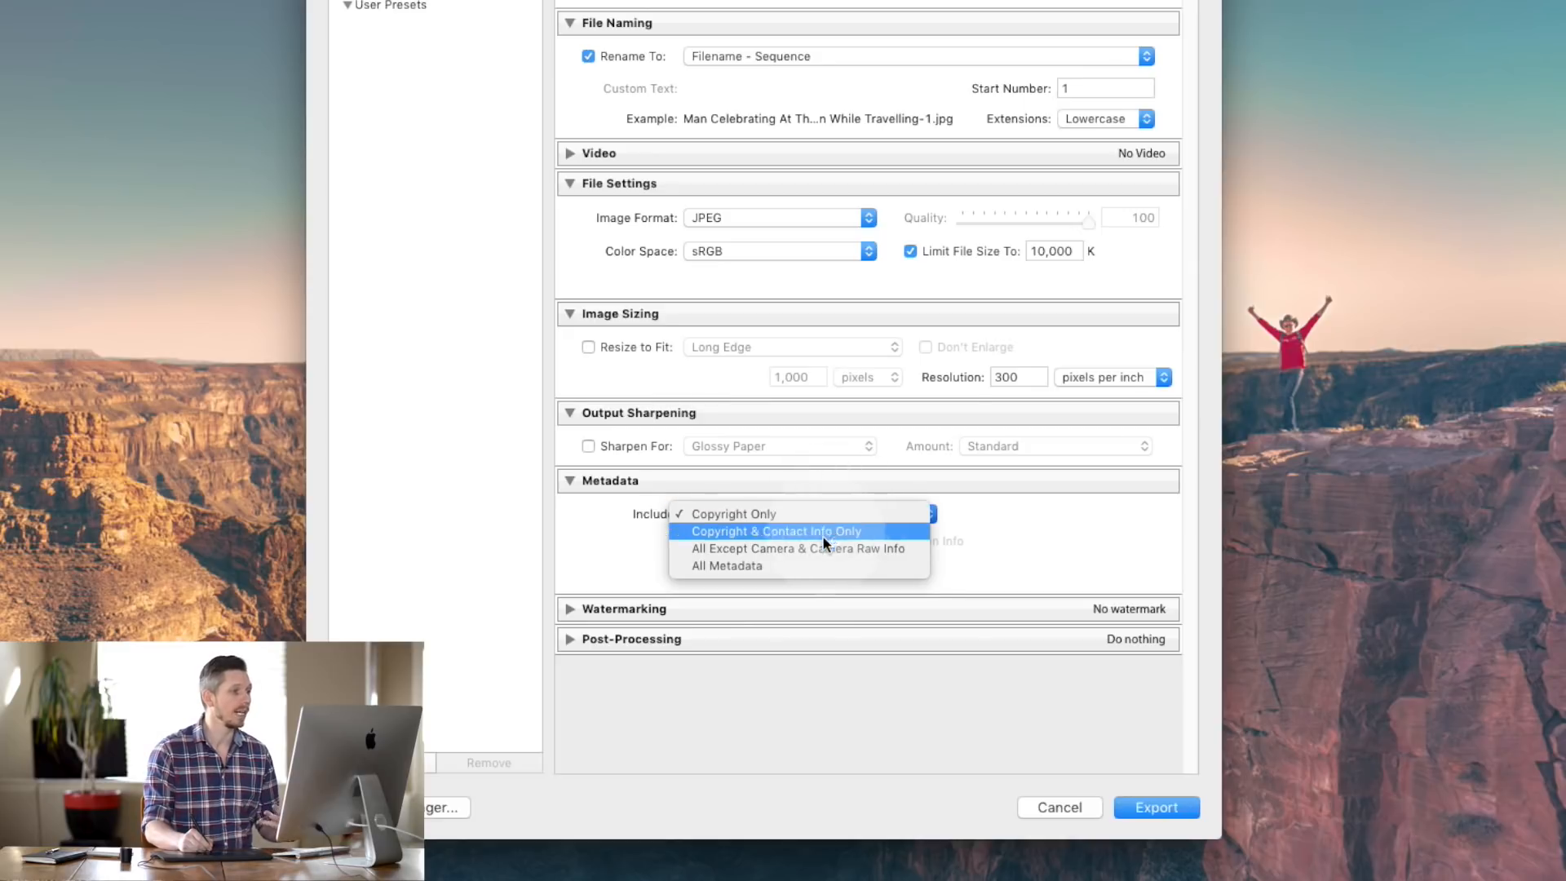
click(814, 568)
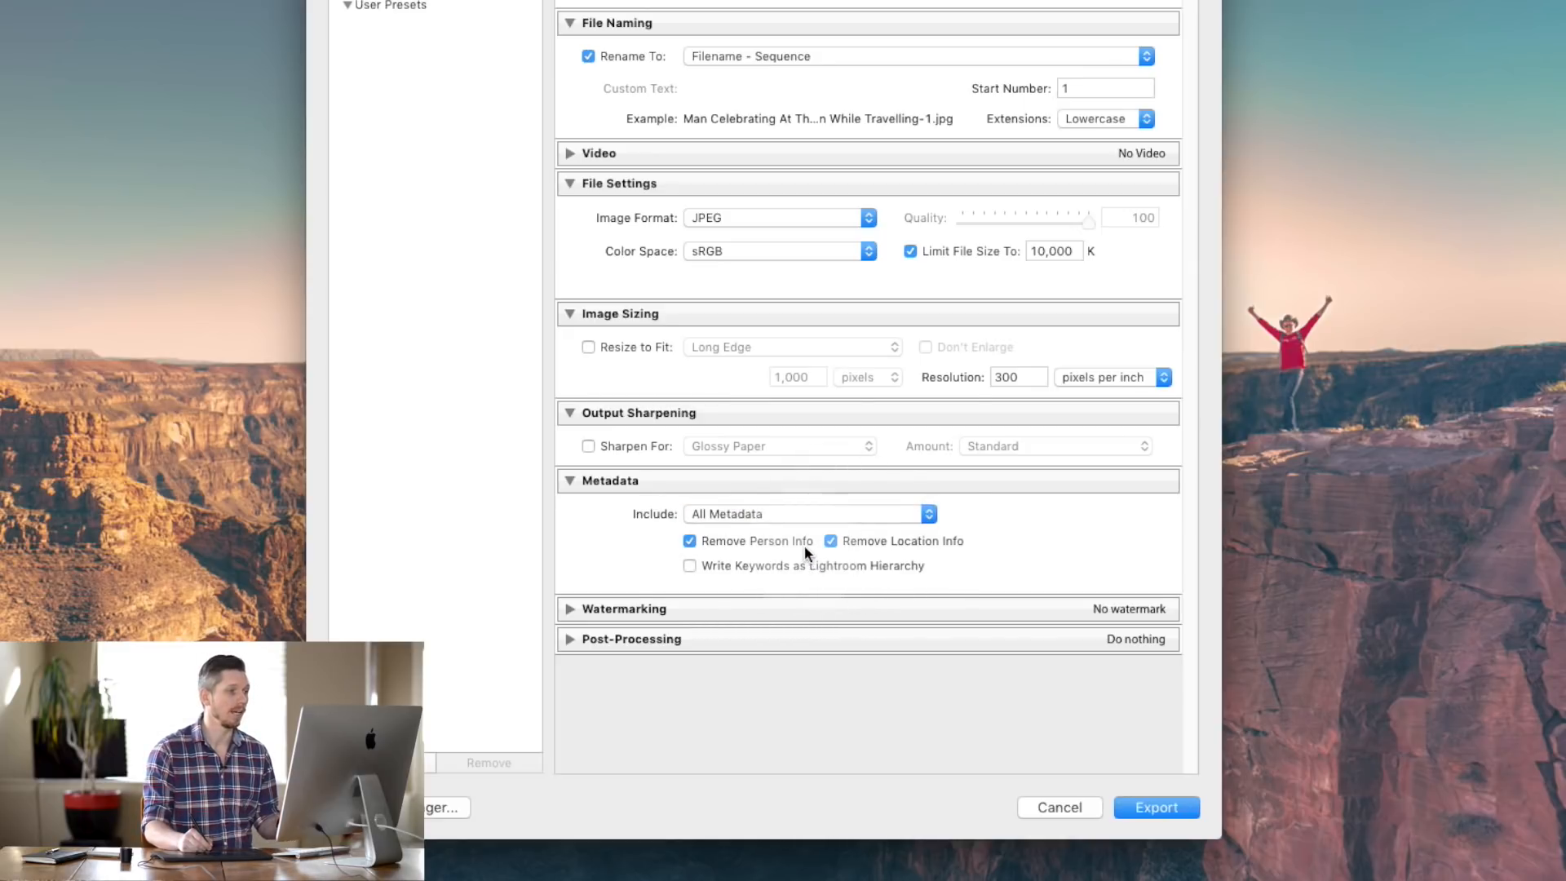
click(830, 514)
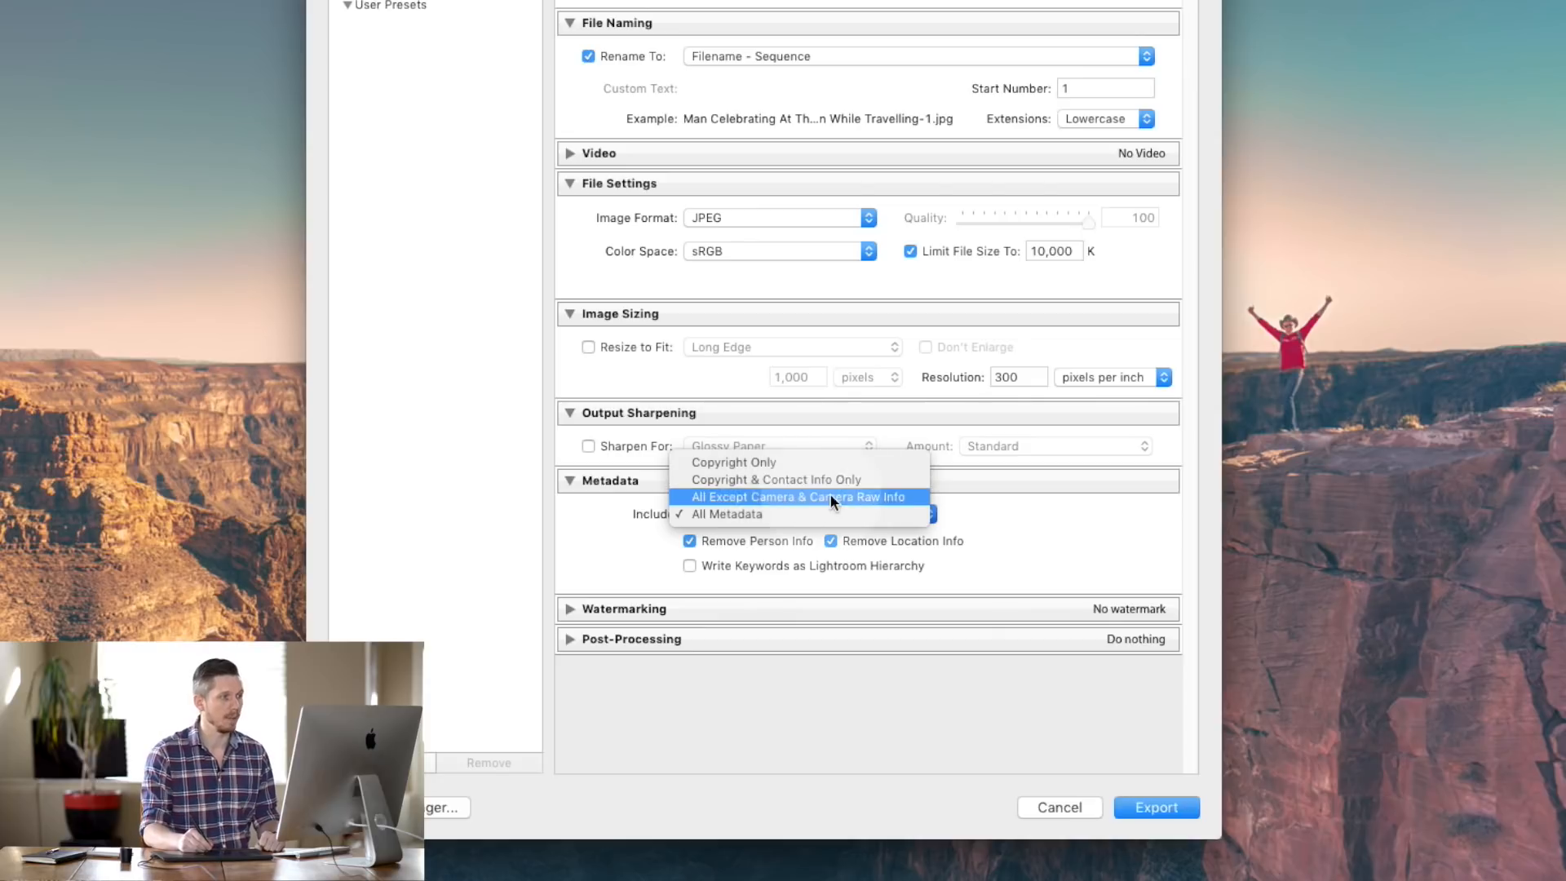
click(804, 510)
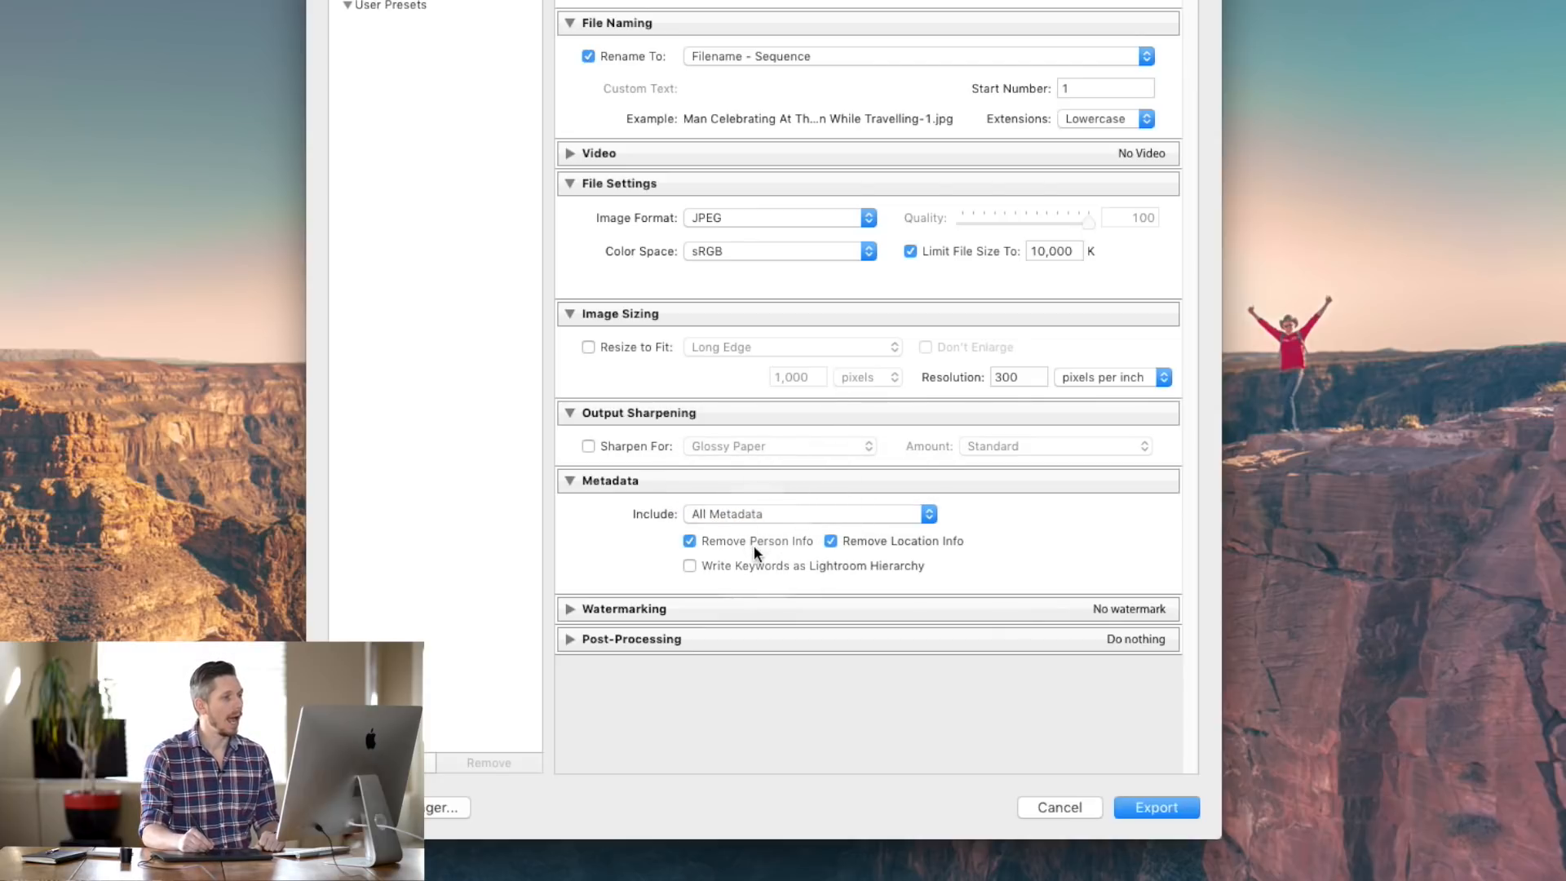
click(690, 540)
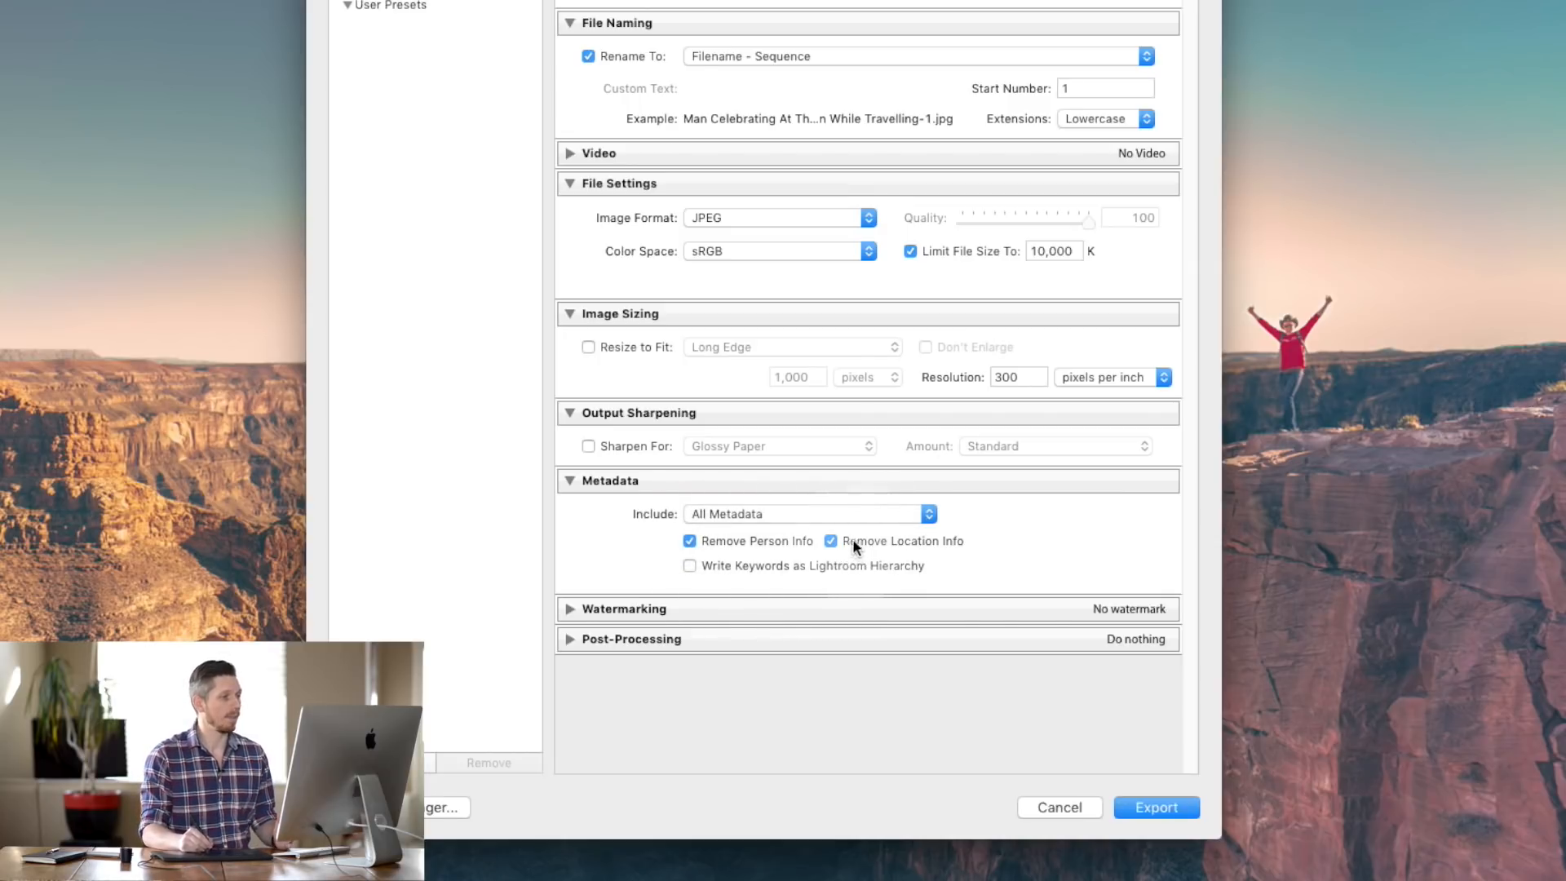
click(570, 608)
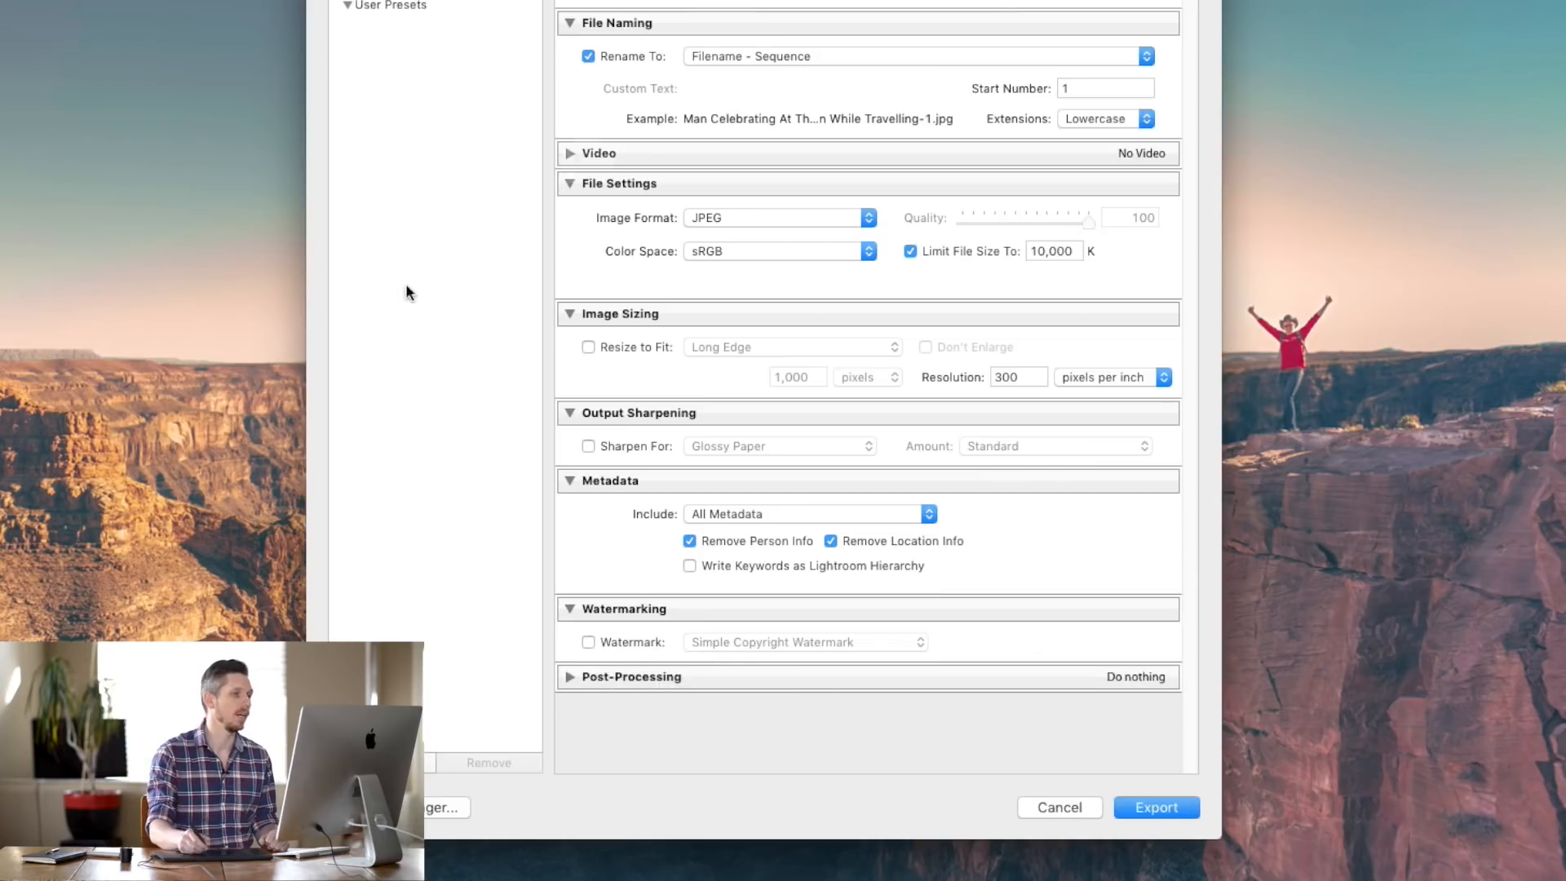
- Turn on watermarking, then shorten and enlarge the copyright text watermark in the editor
click(589, 642)
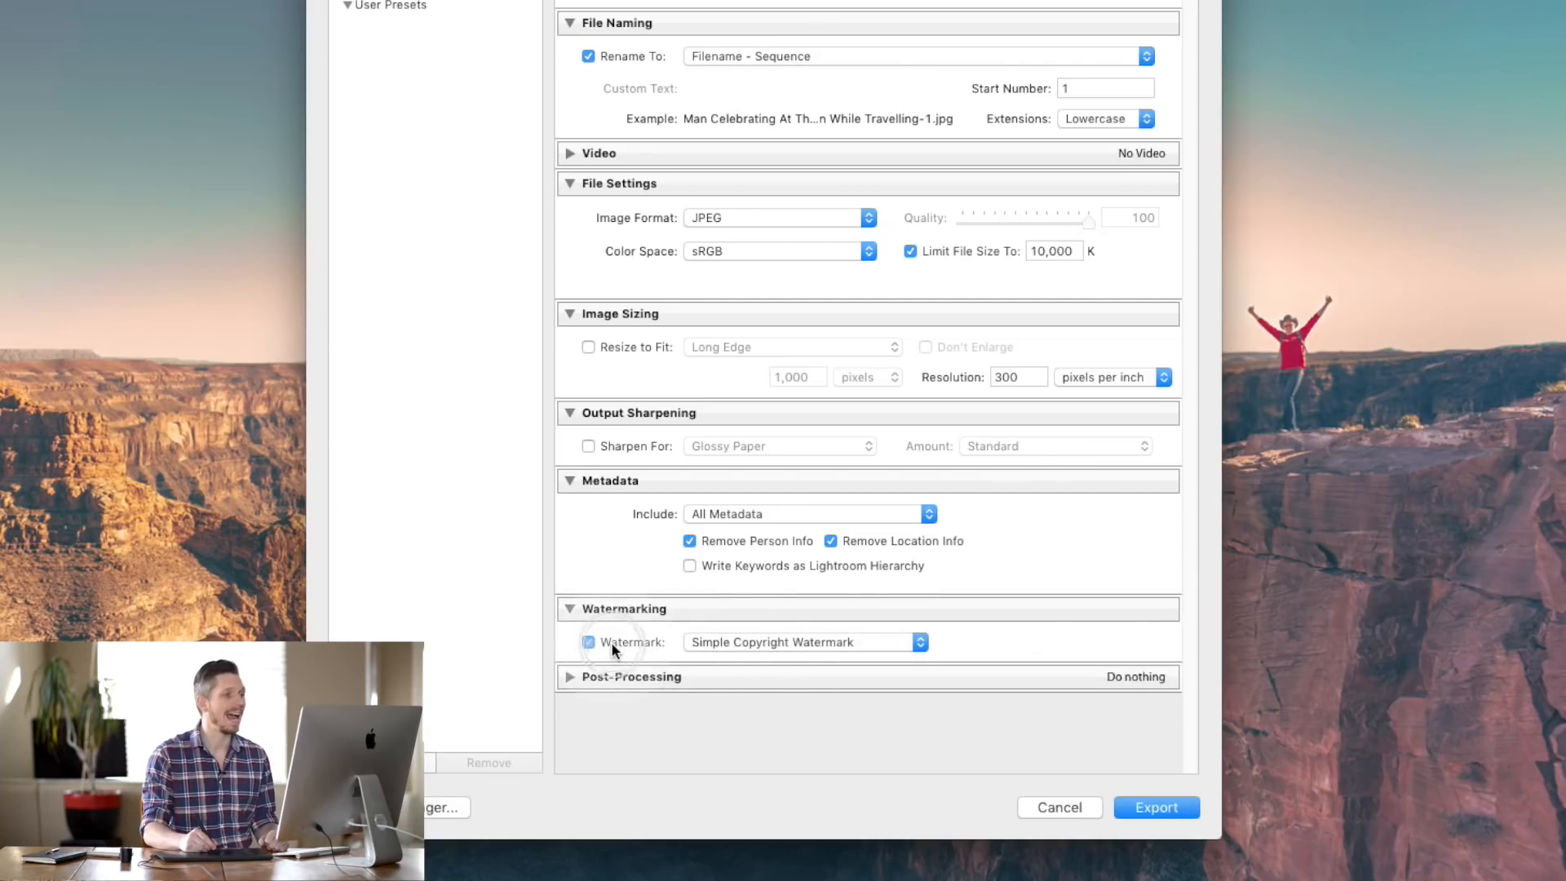
click(754, 642)
click(759, 642)
click(765, 642)
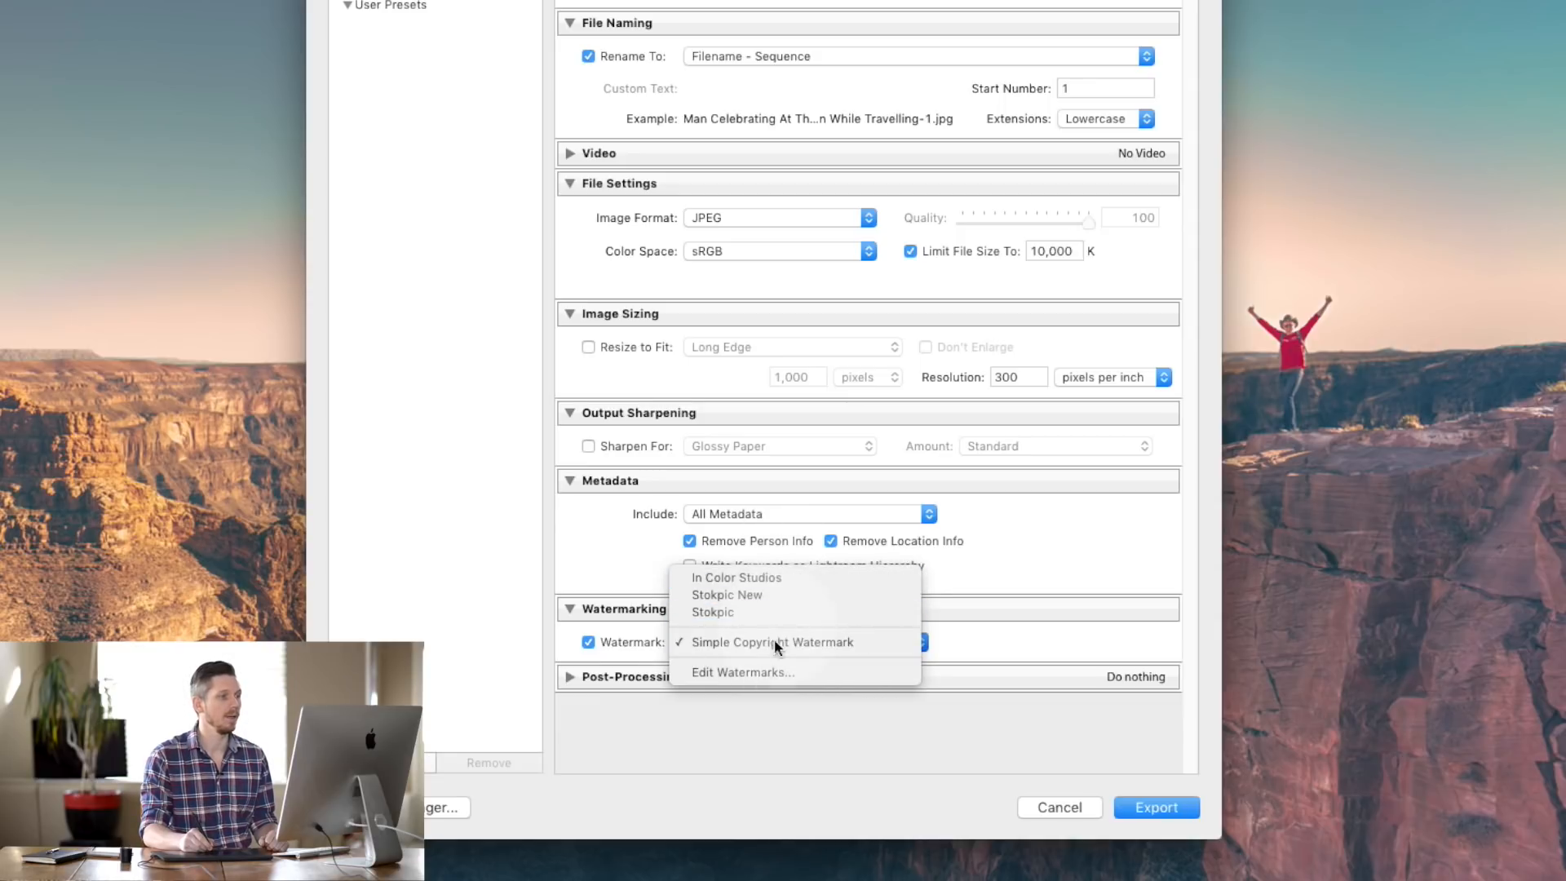
click(761, 670)
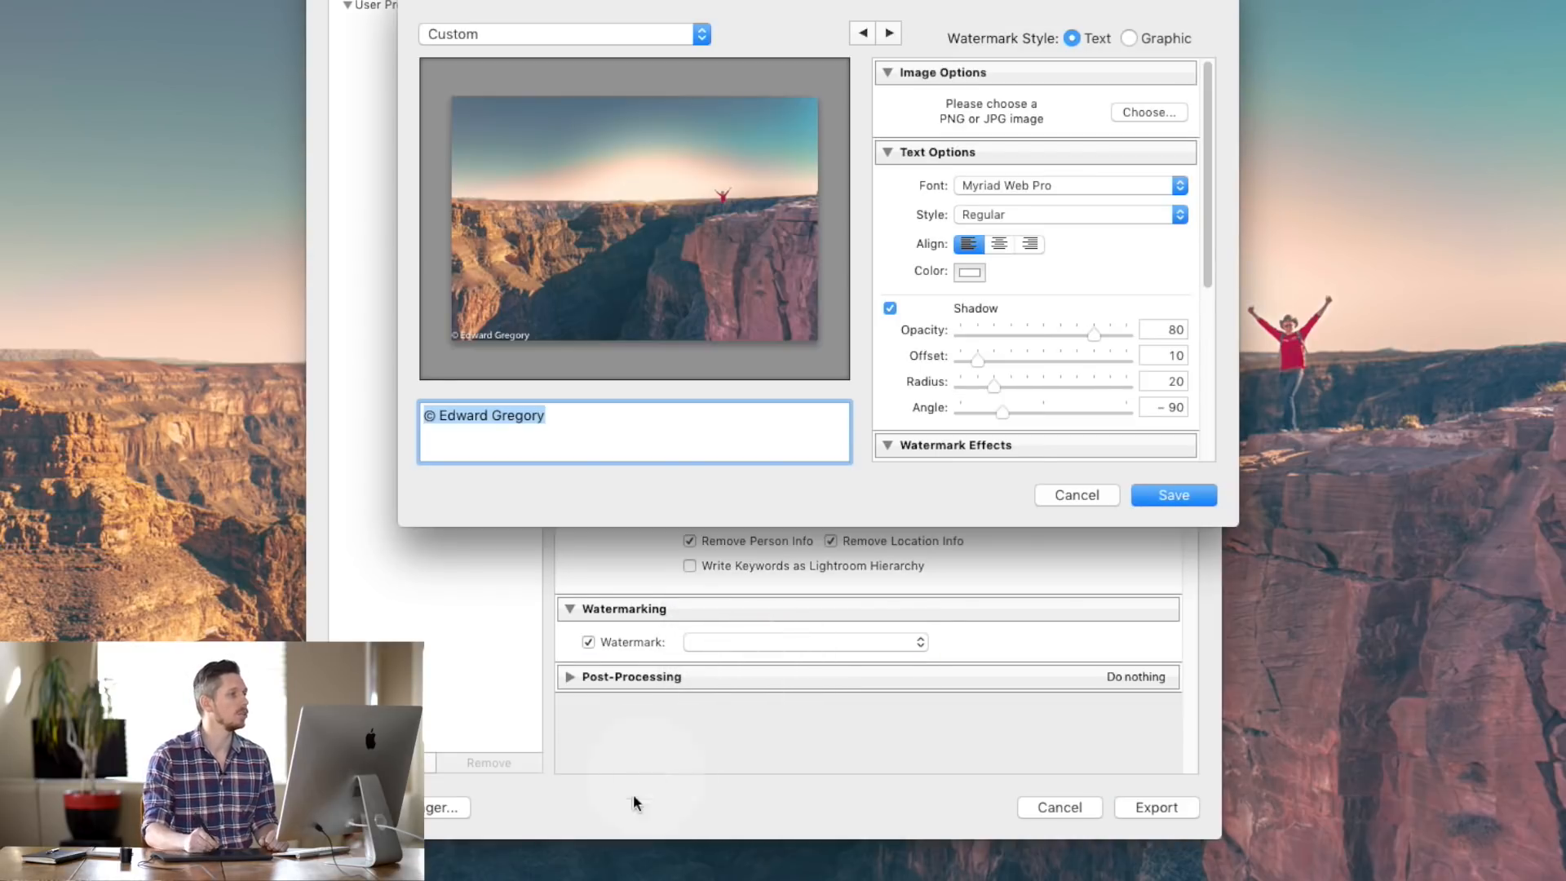
click(456, 418)
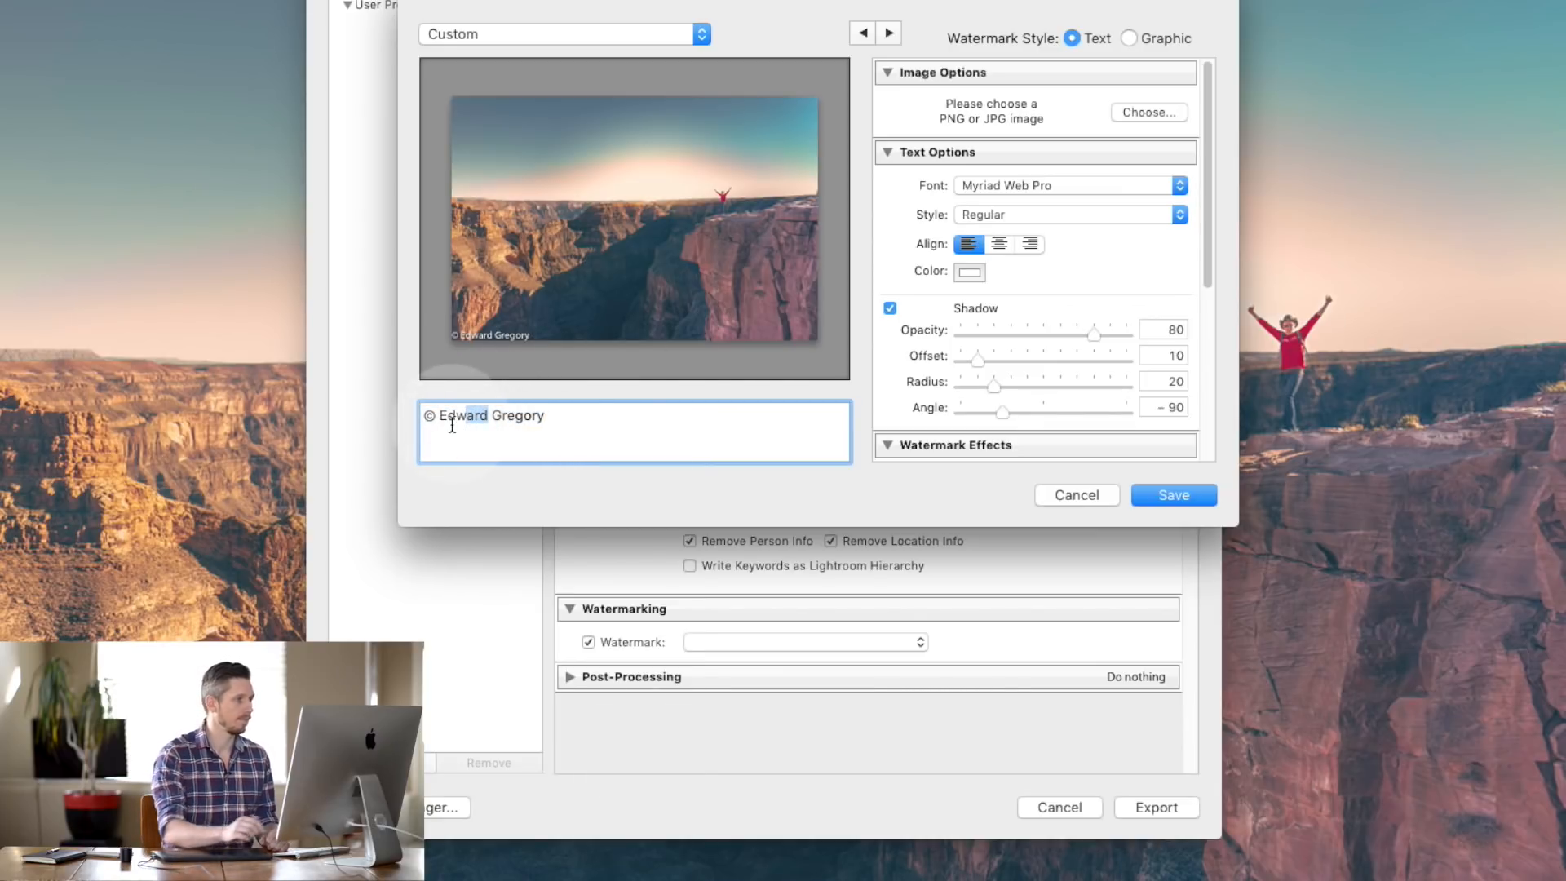
key(Delete)
key(Delete)
key(Delete)
key(Delete)
click(480, 333)
mouse_move(480, 332)
mouse_down()
mouse_move(547, 309)
mouse_move(498, 320)
mouse_up()
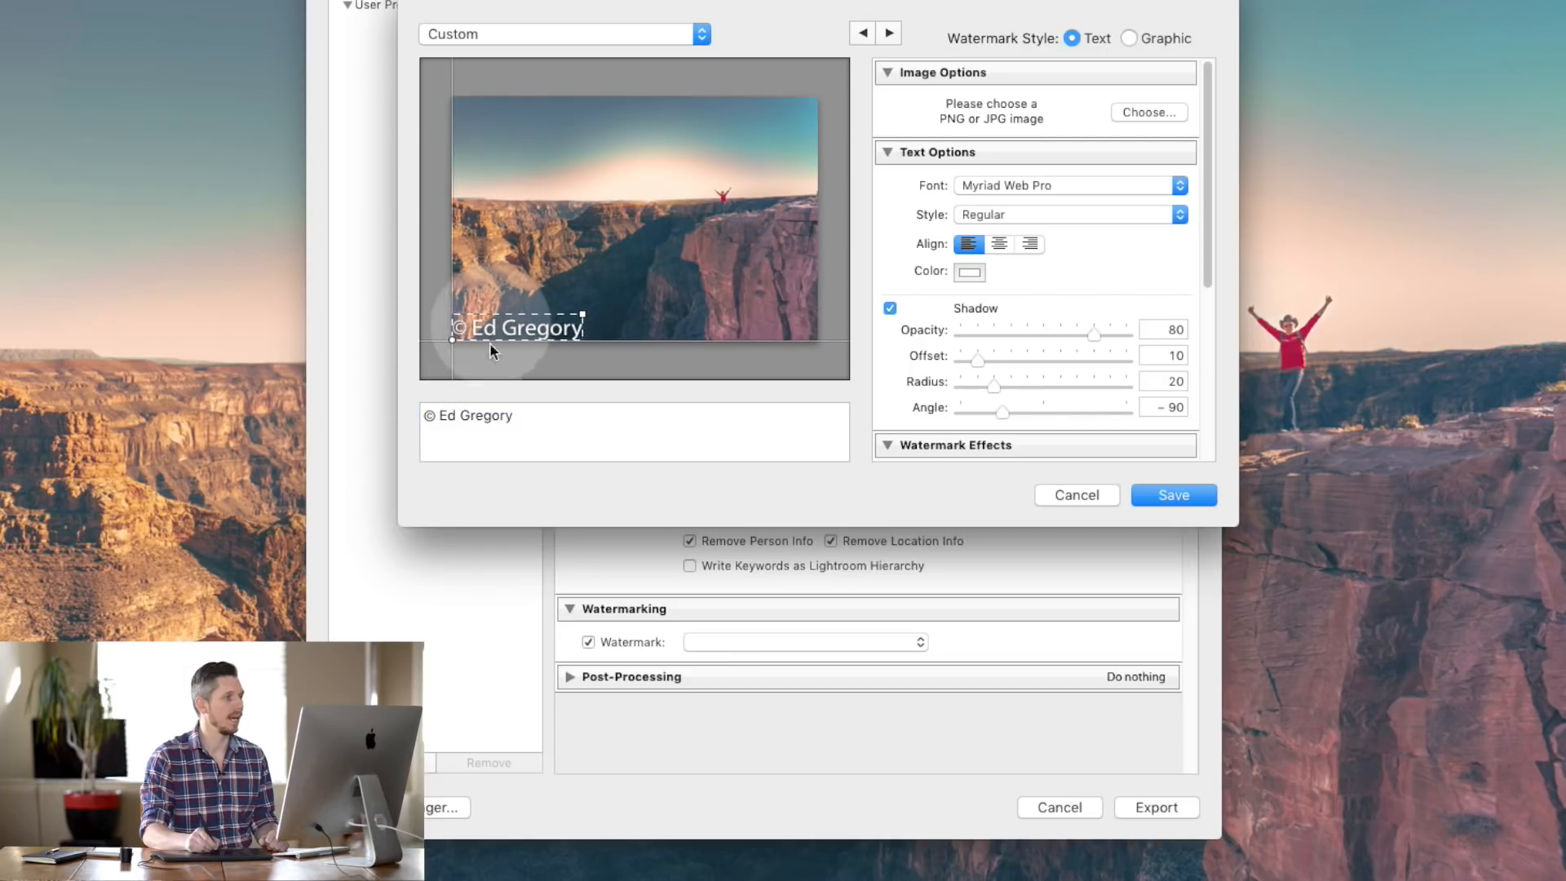
triple_click(578, 431)
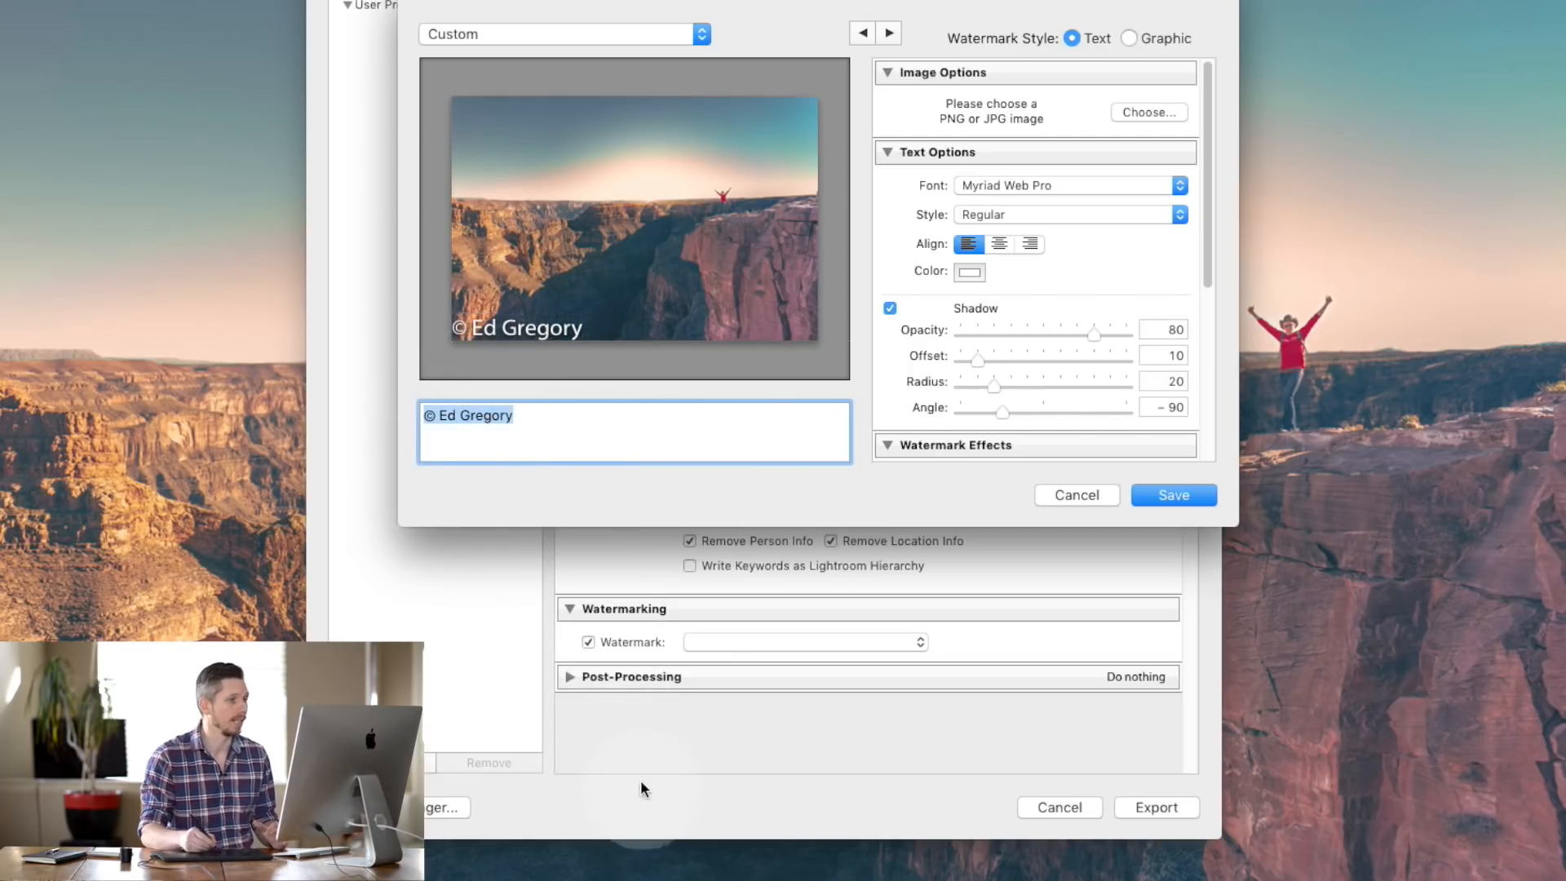
- Save the text watermark as a new preset named Untitled Preset
click(1174, 489)
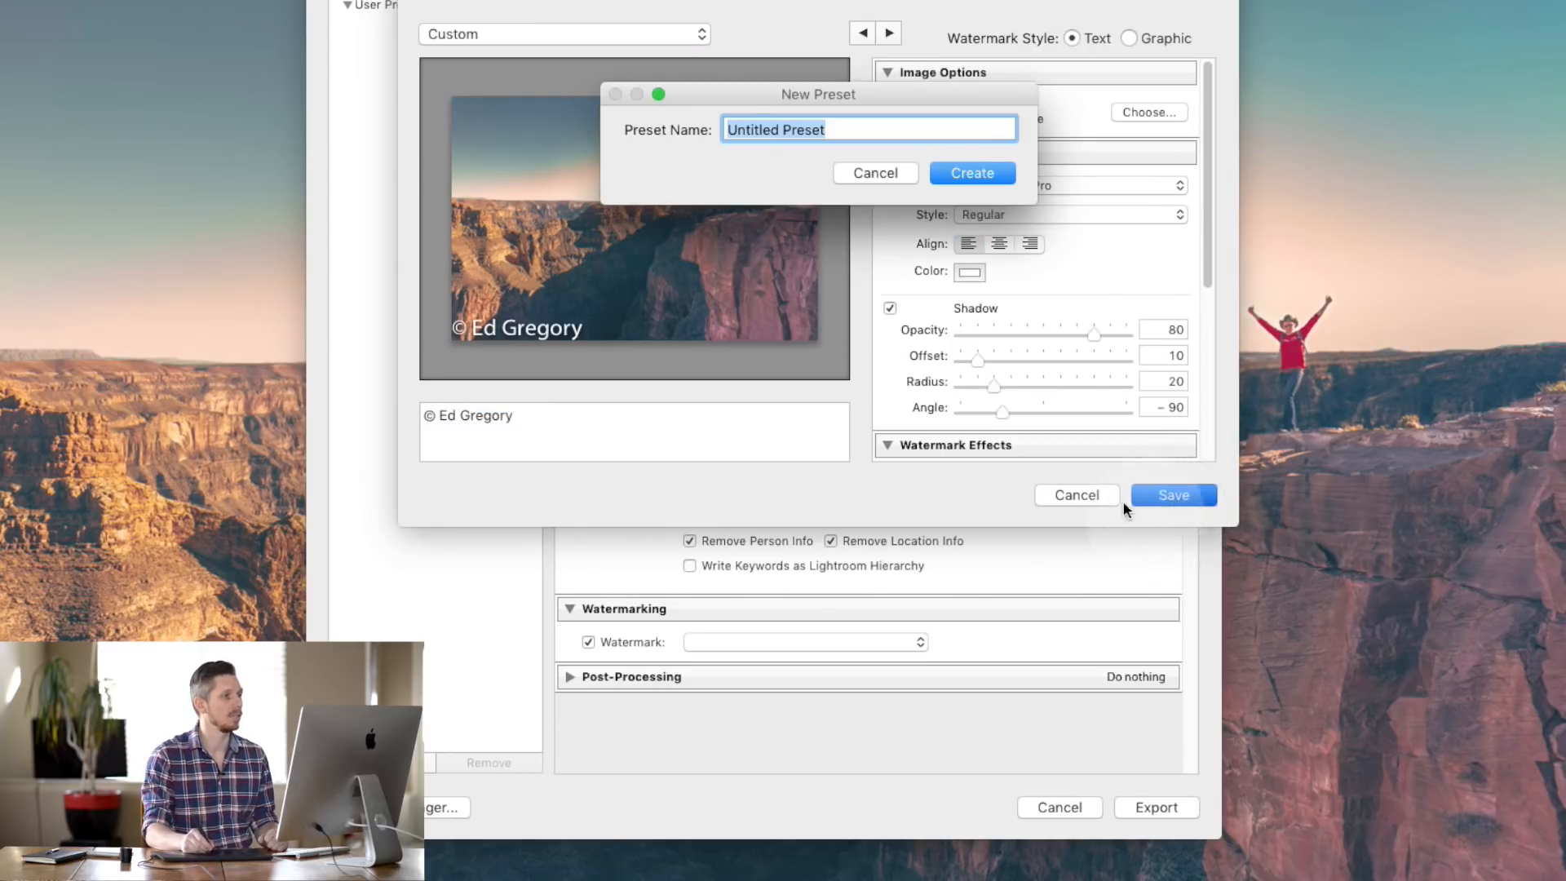
click(865, 171)
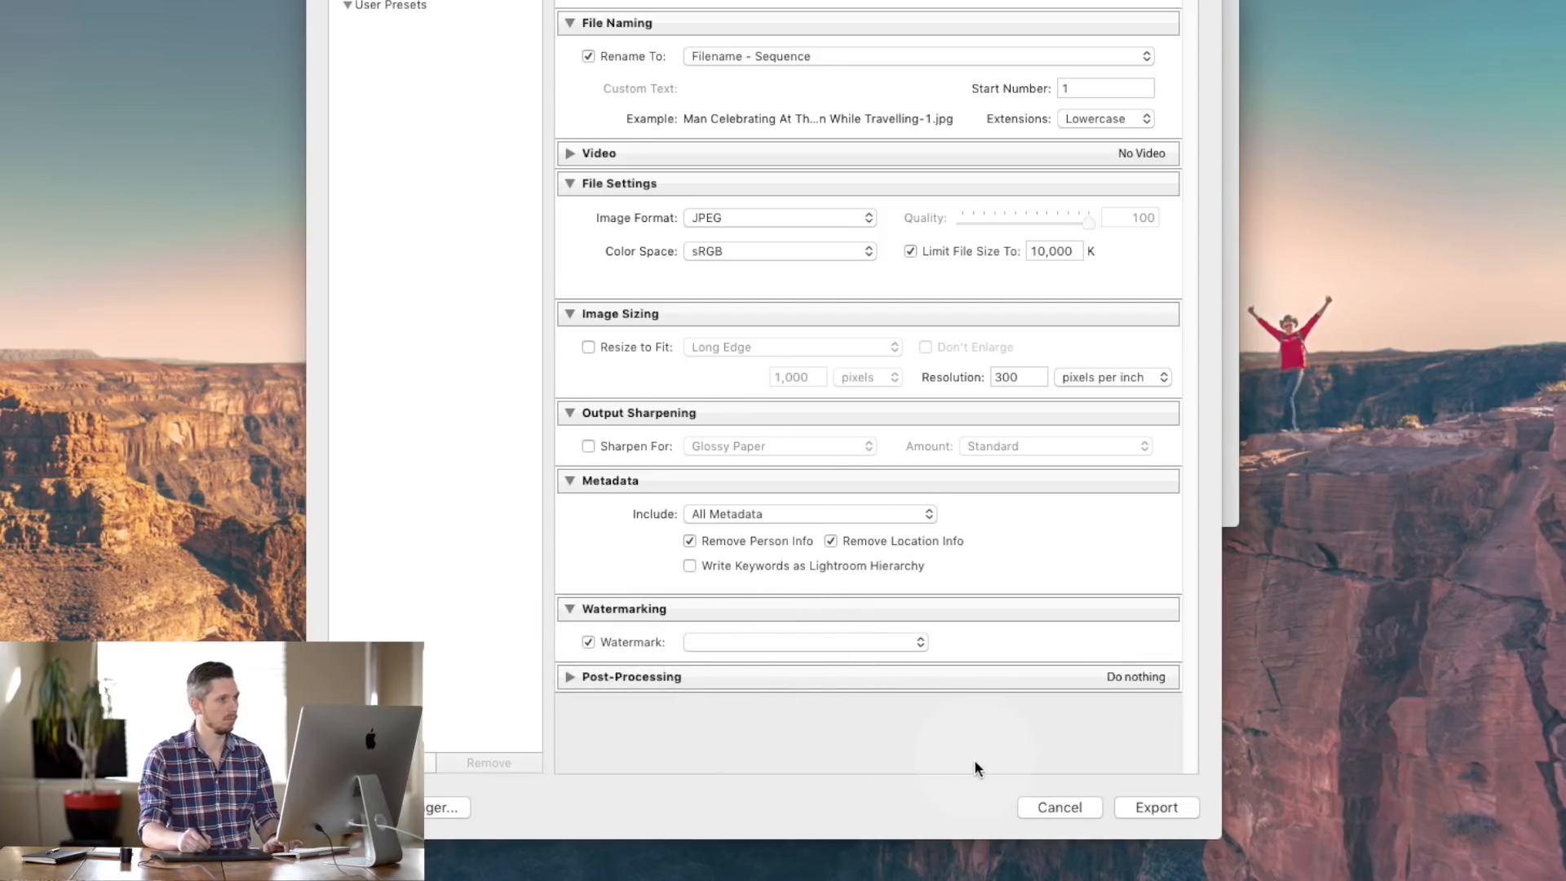
key(Return)
click(881, 168)
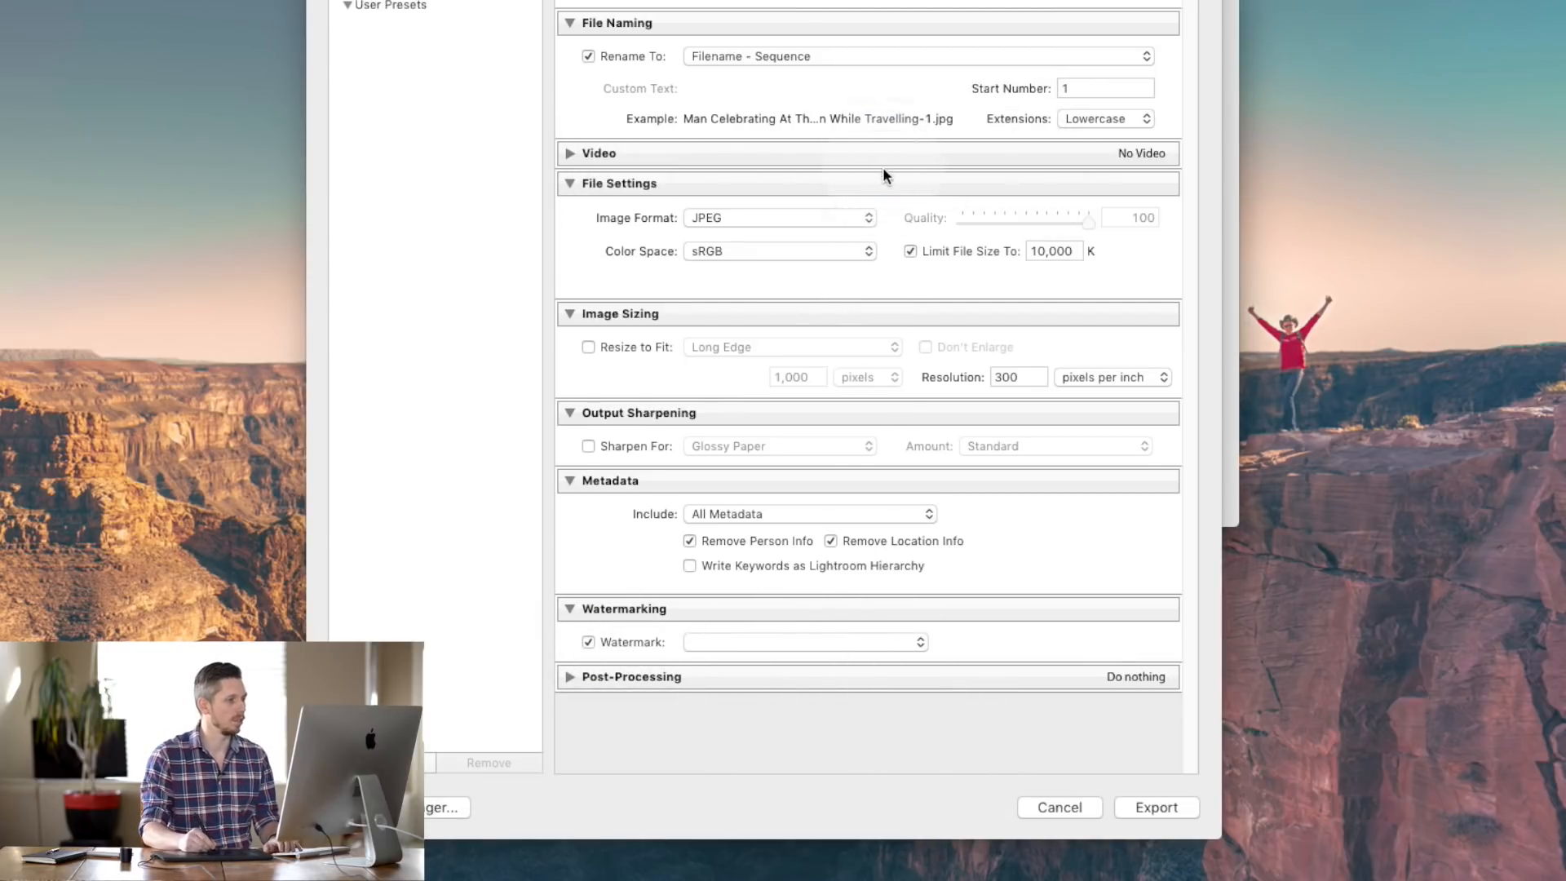
click(758, 639)
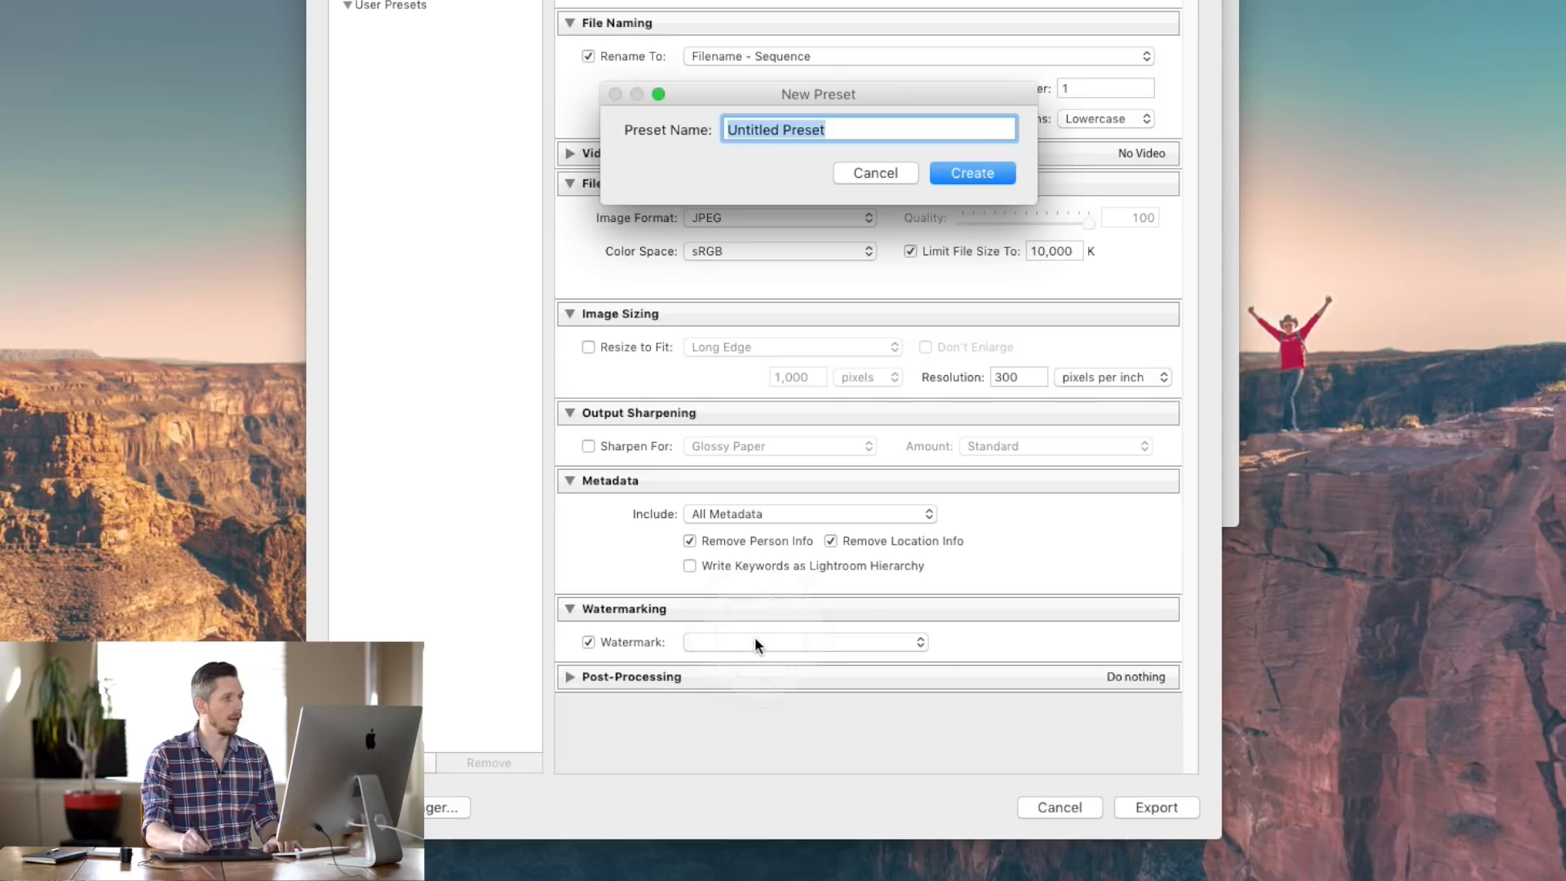
click(952, 170)
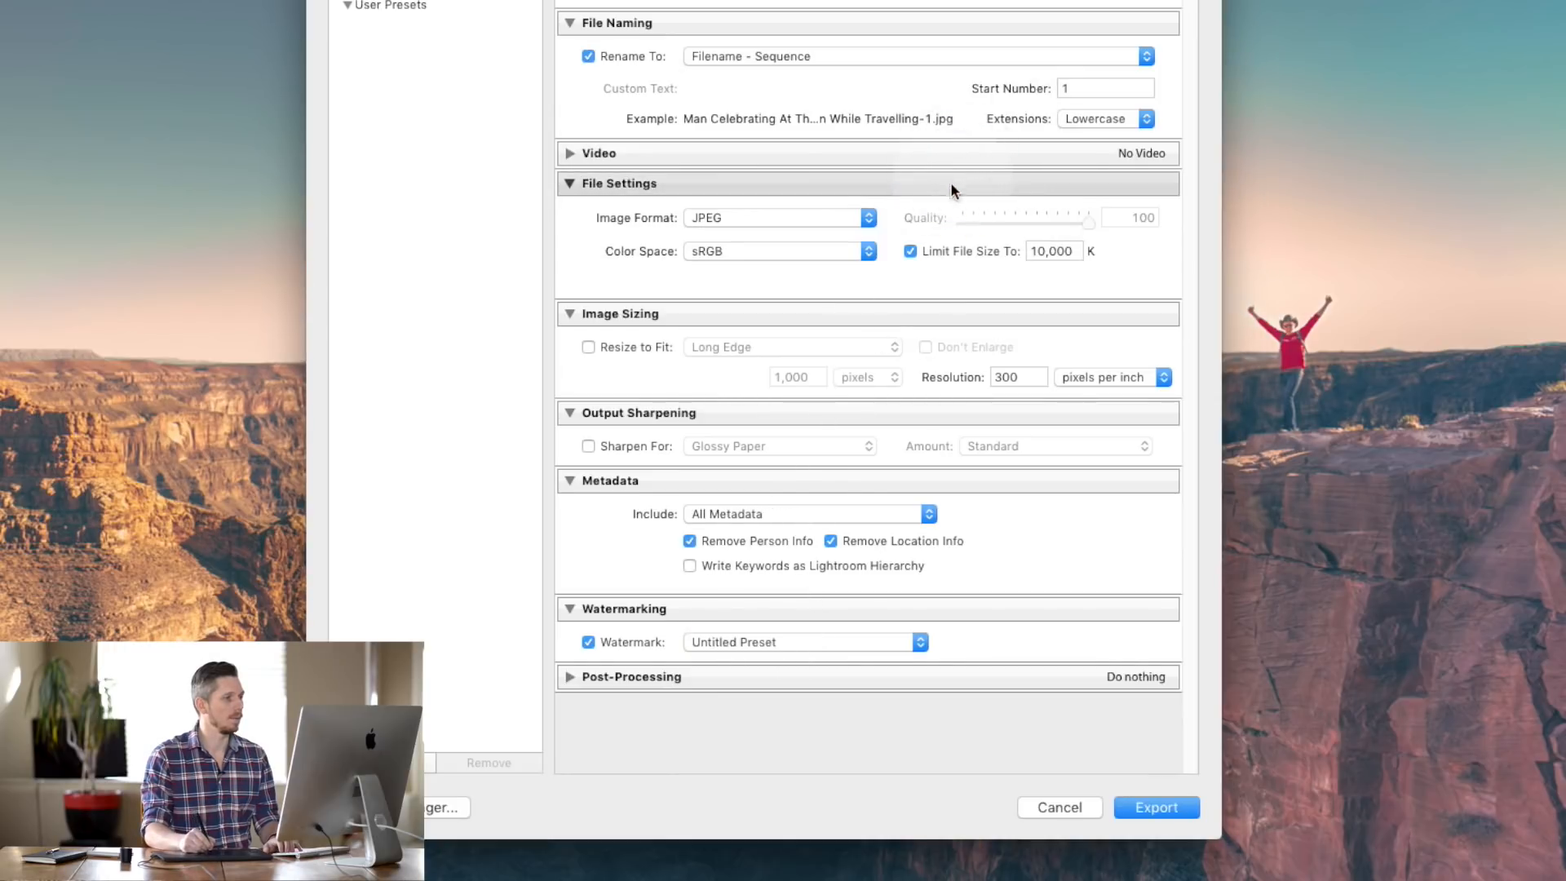
- Choose the Stokpic watermark and leave Post-Processing's After Export on Do nothing
click(810, 642)
click(812, 642)
click(816, 642)
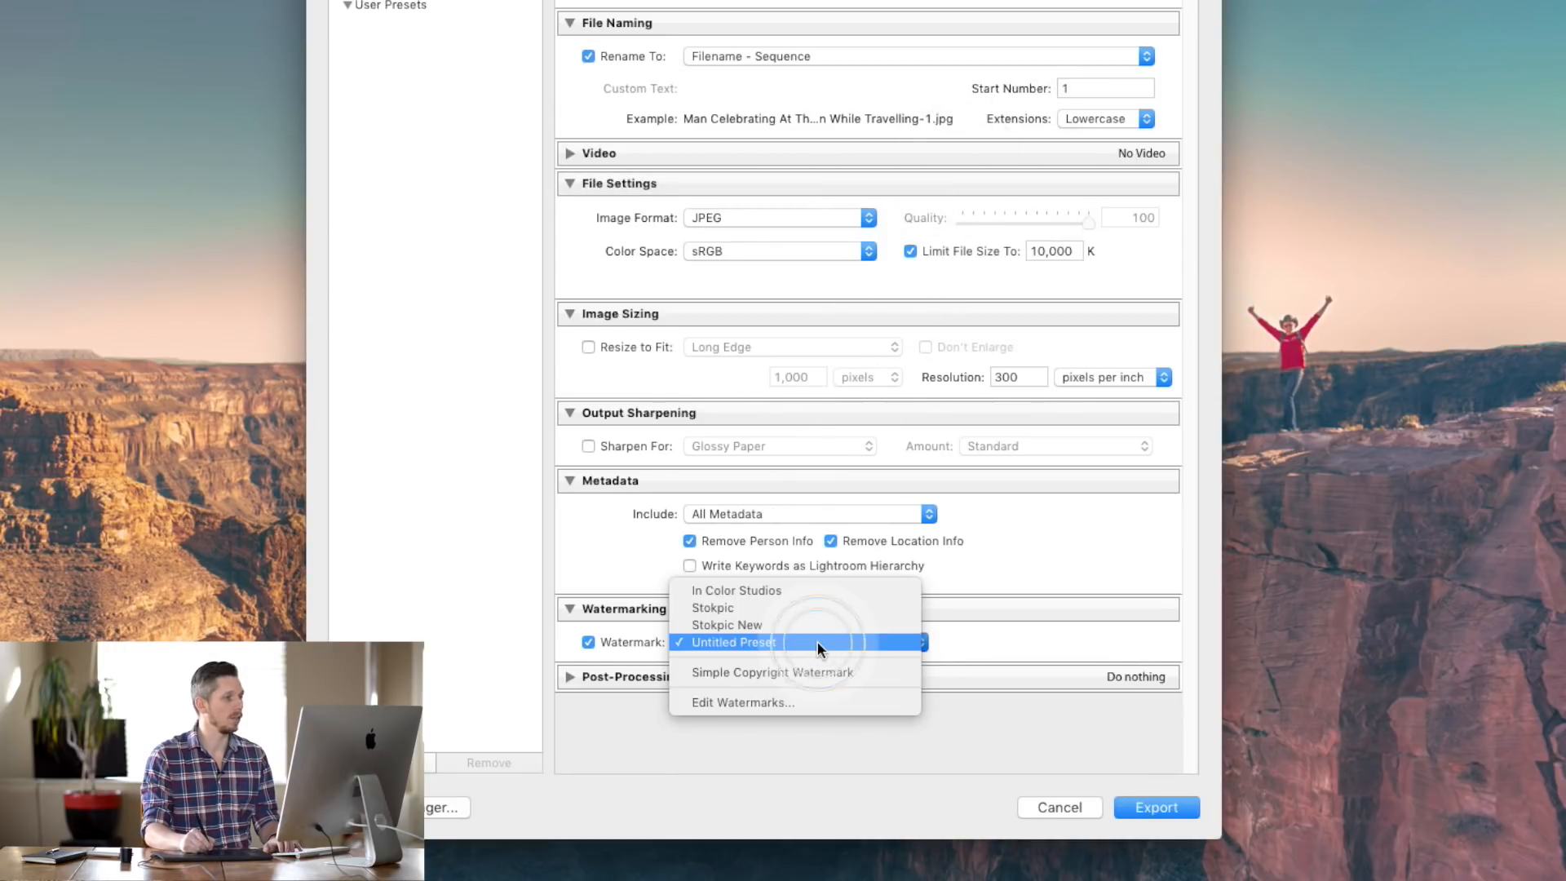
click(819, 608)
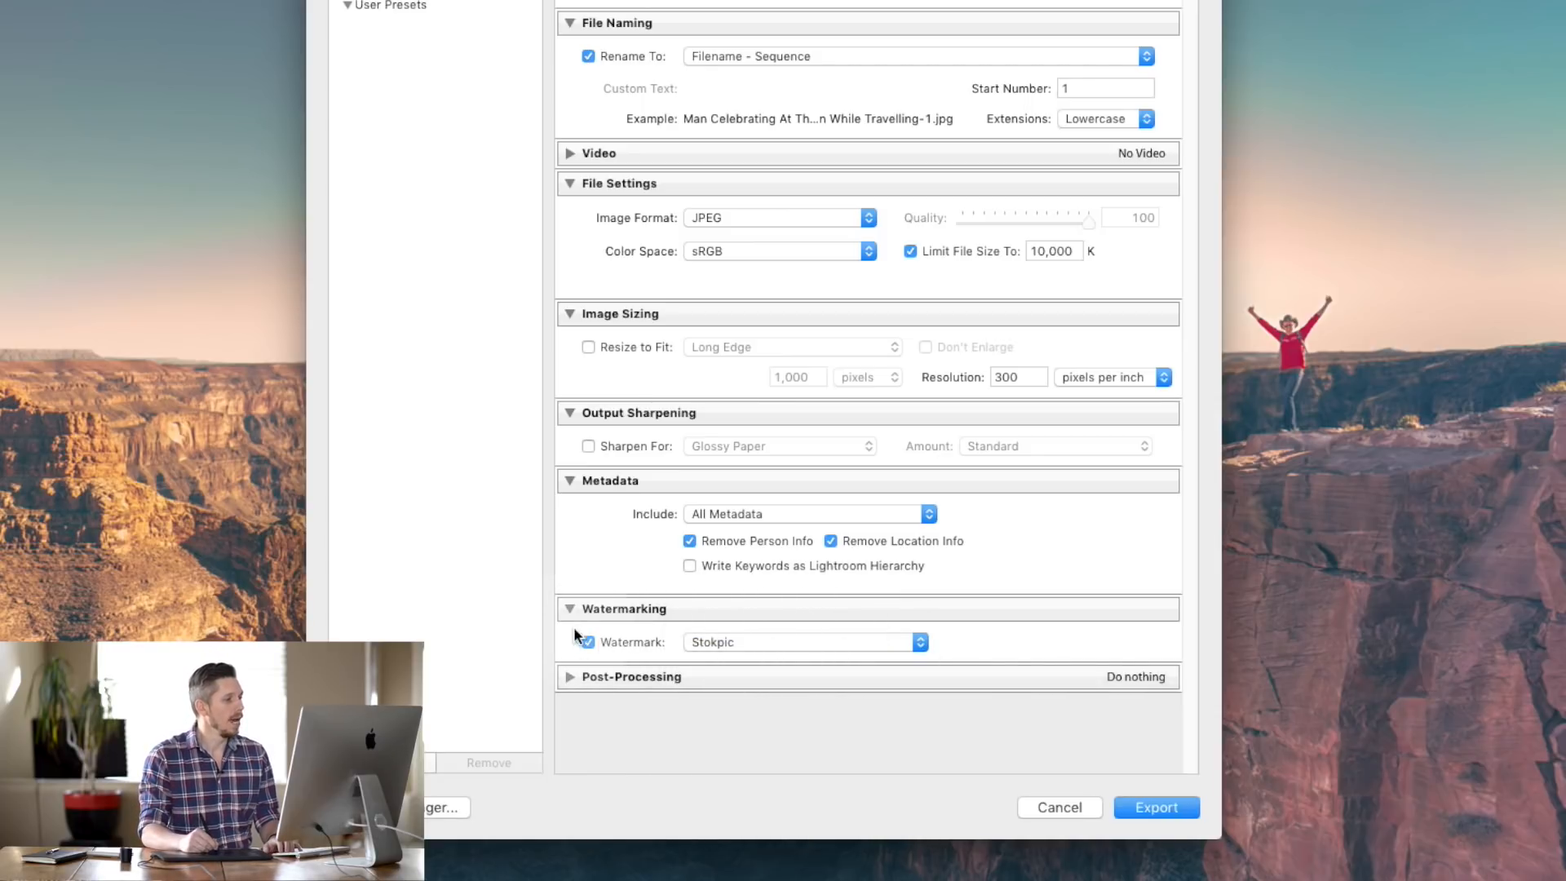
click(567, 677)
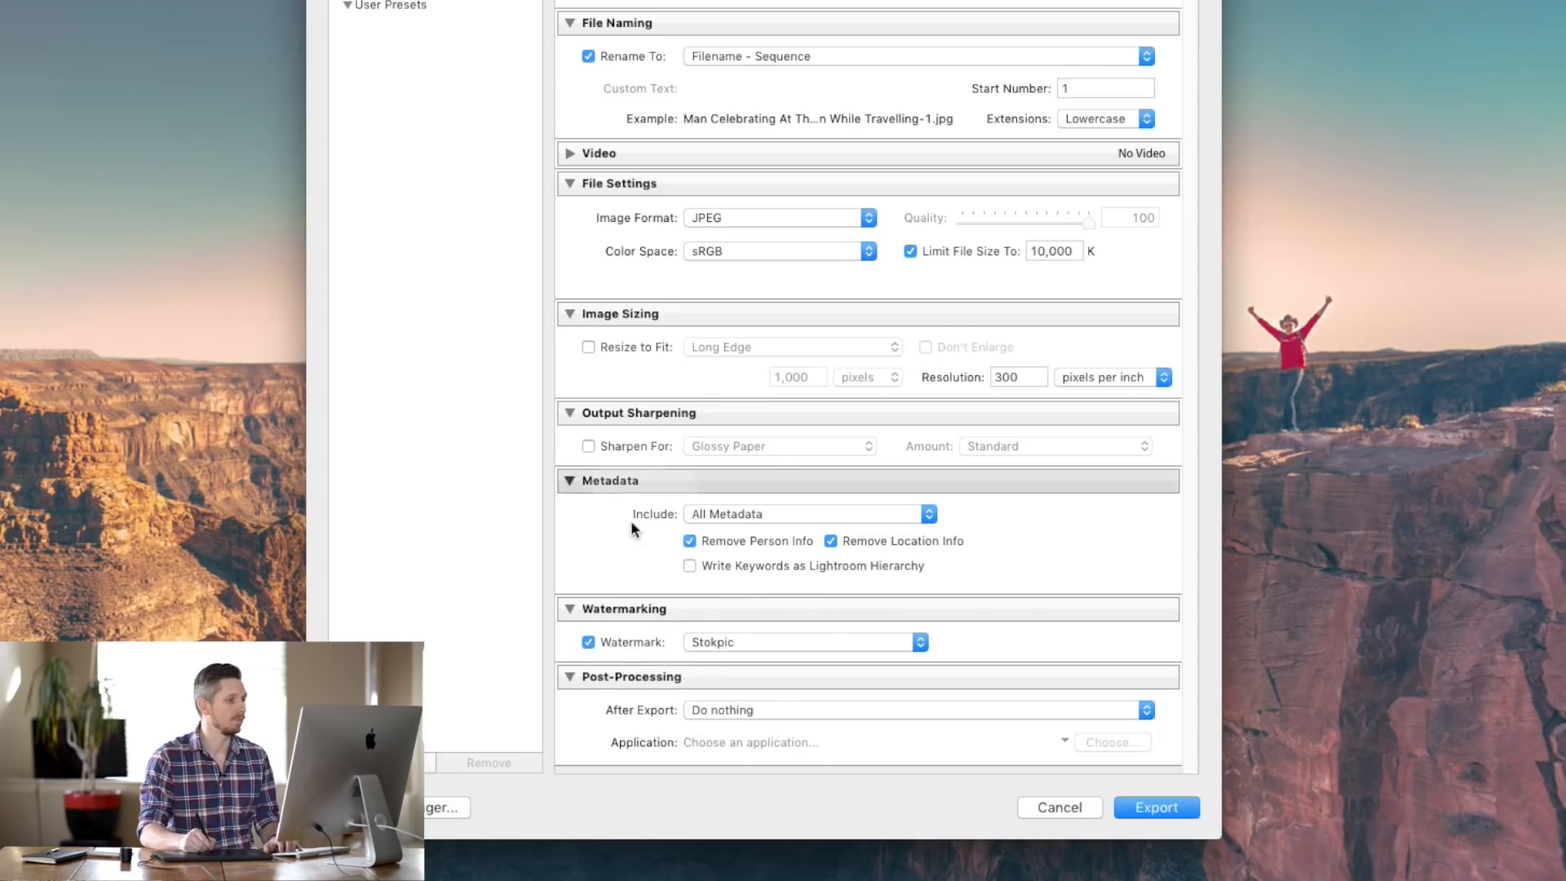
click(767, 710)
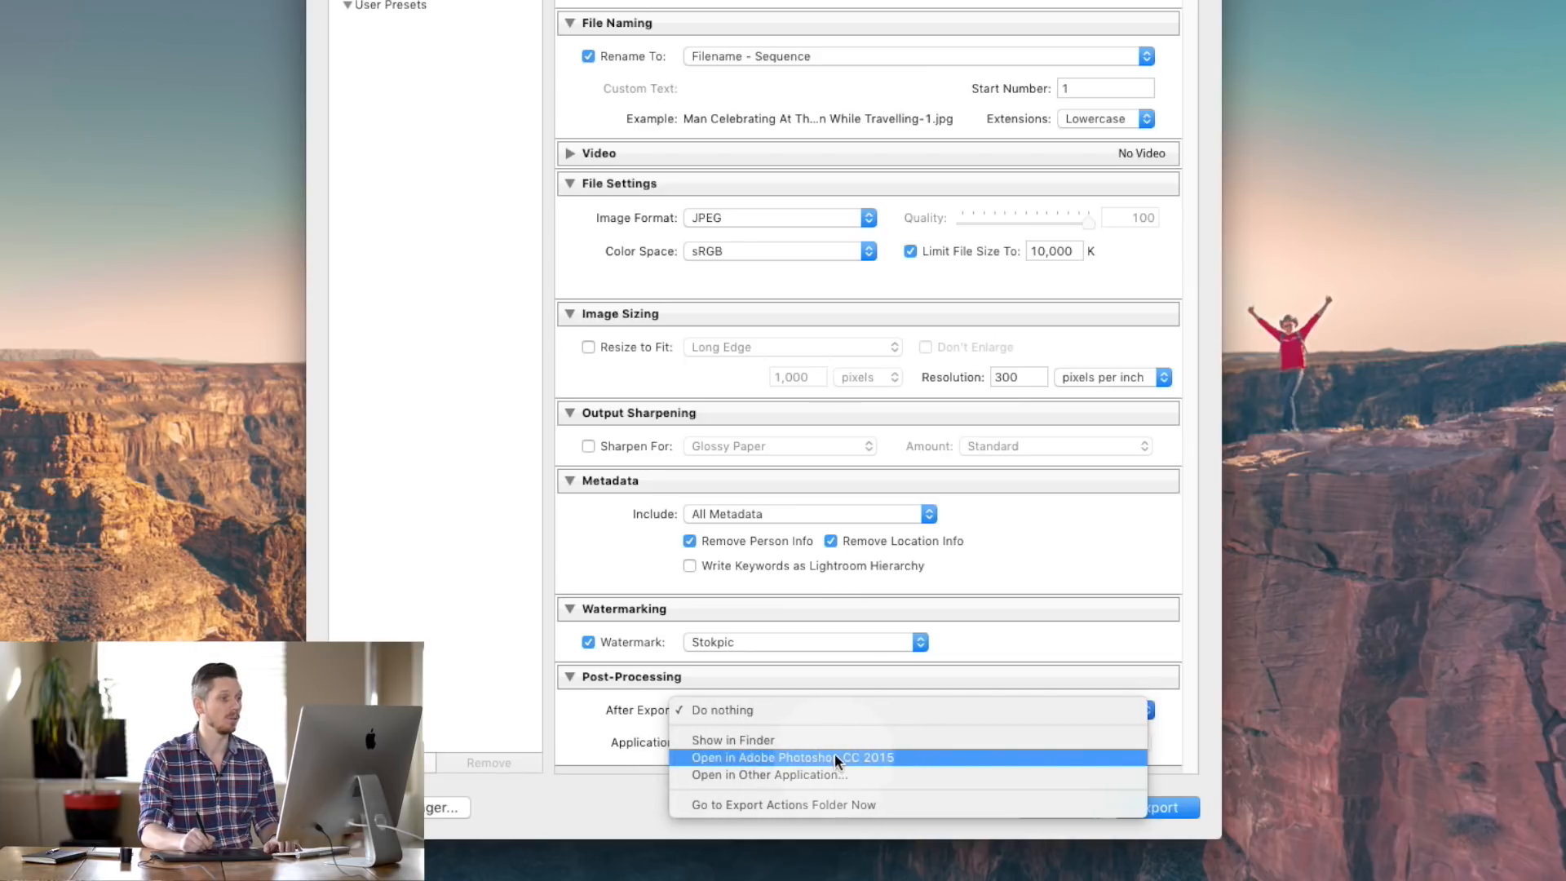
click(1030, 636)
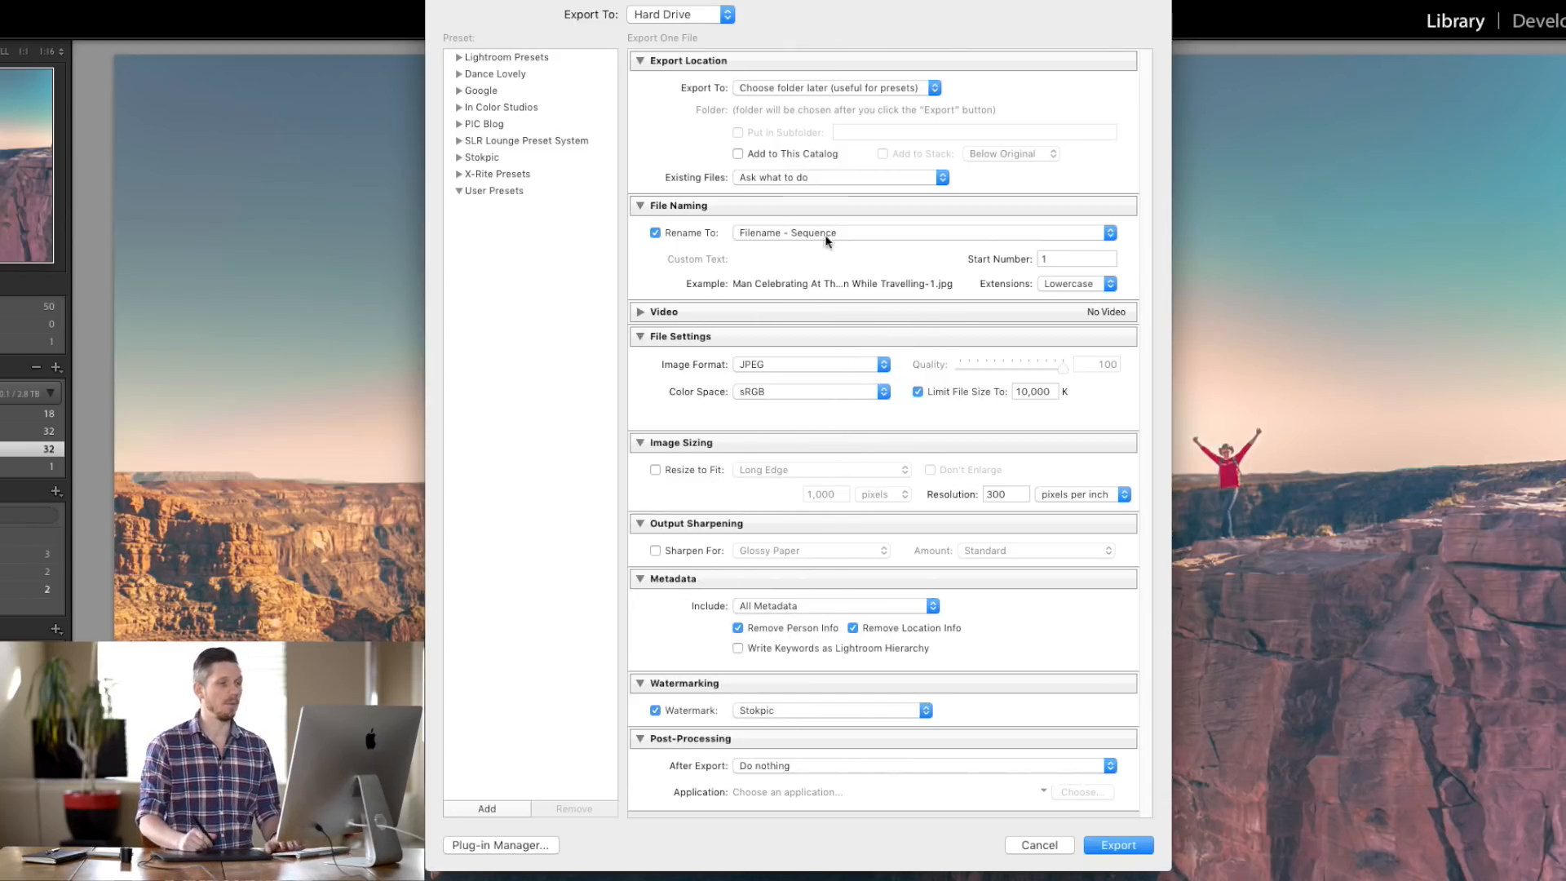
- Lower the export file size limit to 1000 K
double_click(1035, 393)
text(1000)
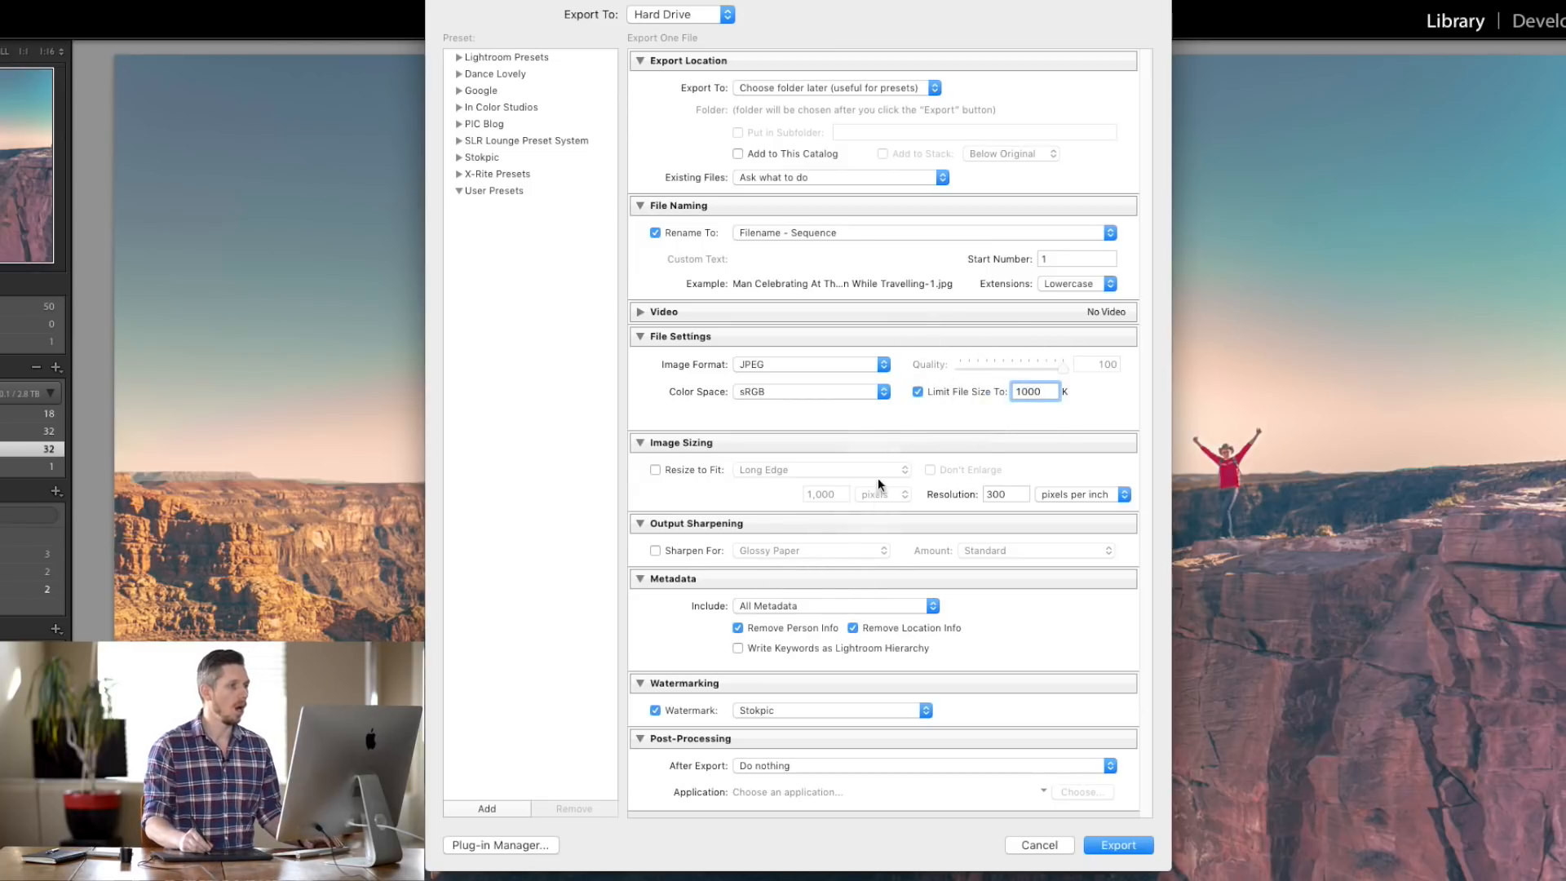
click(899, 414)
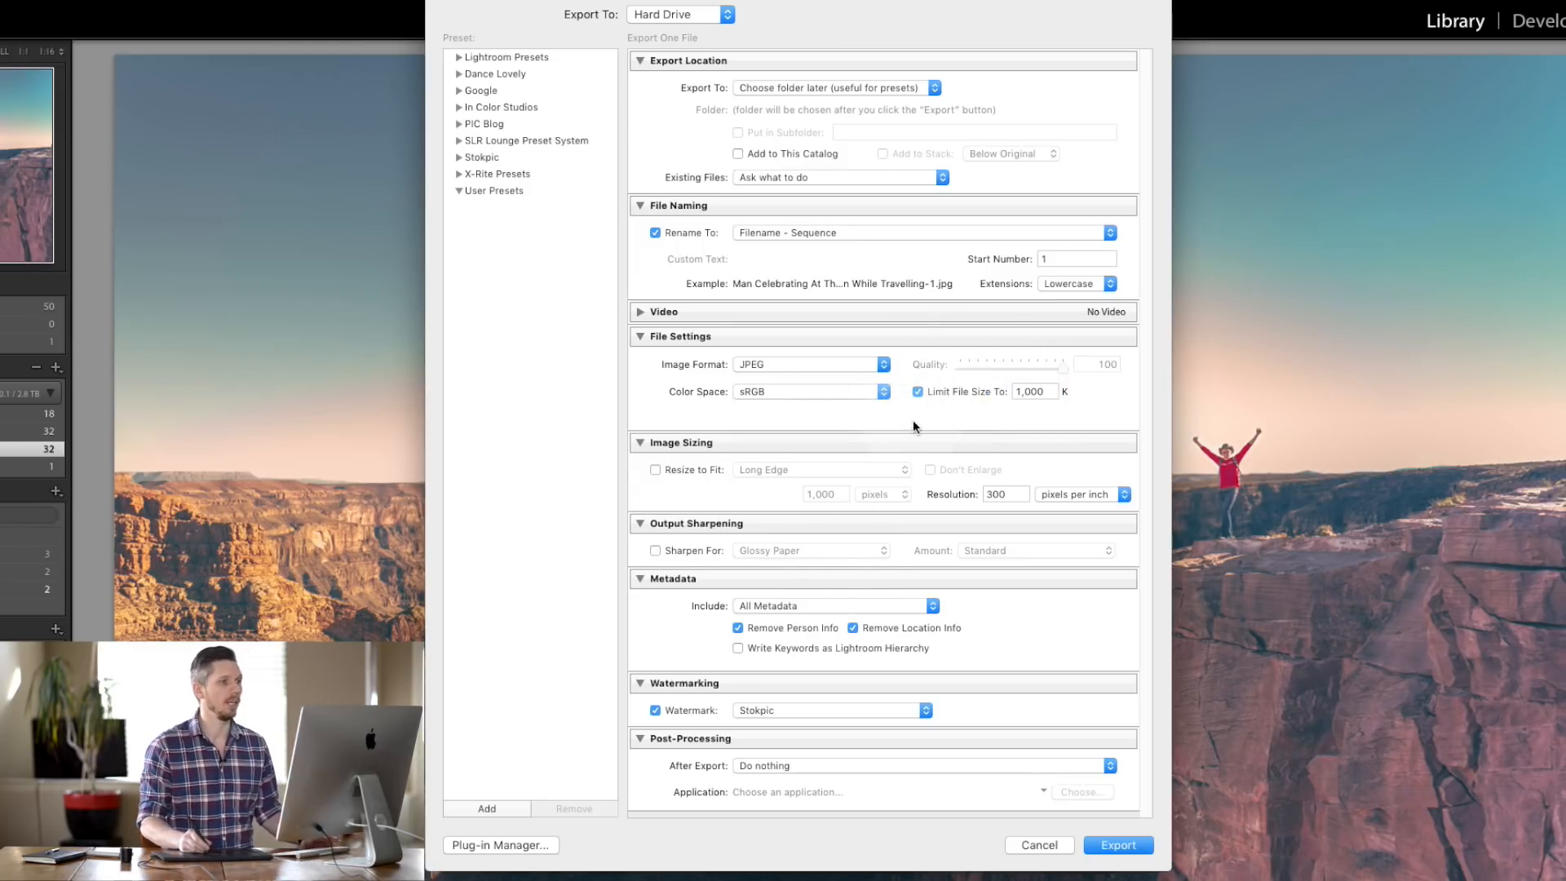
double_click(1034, 392)
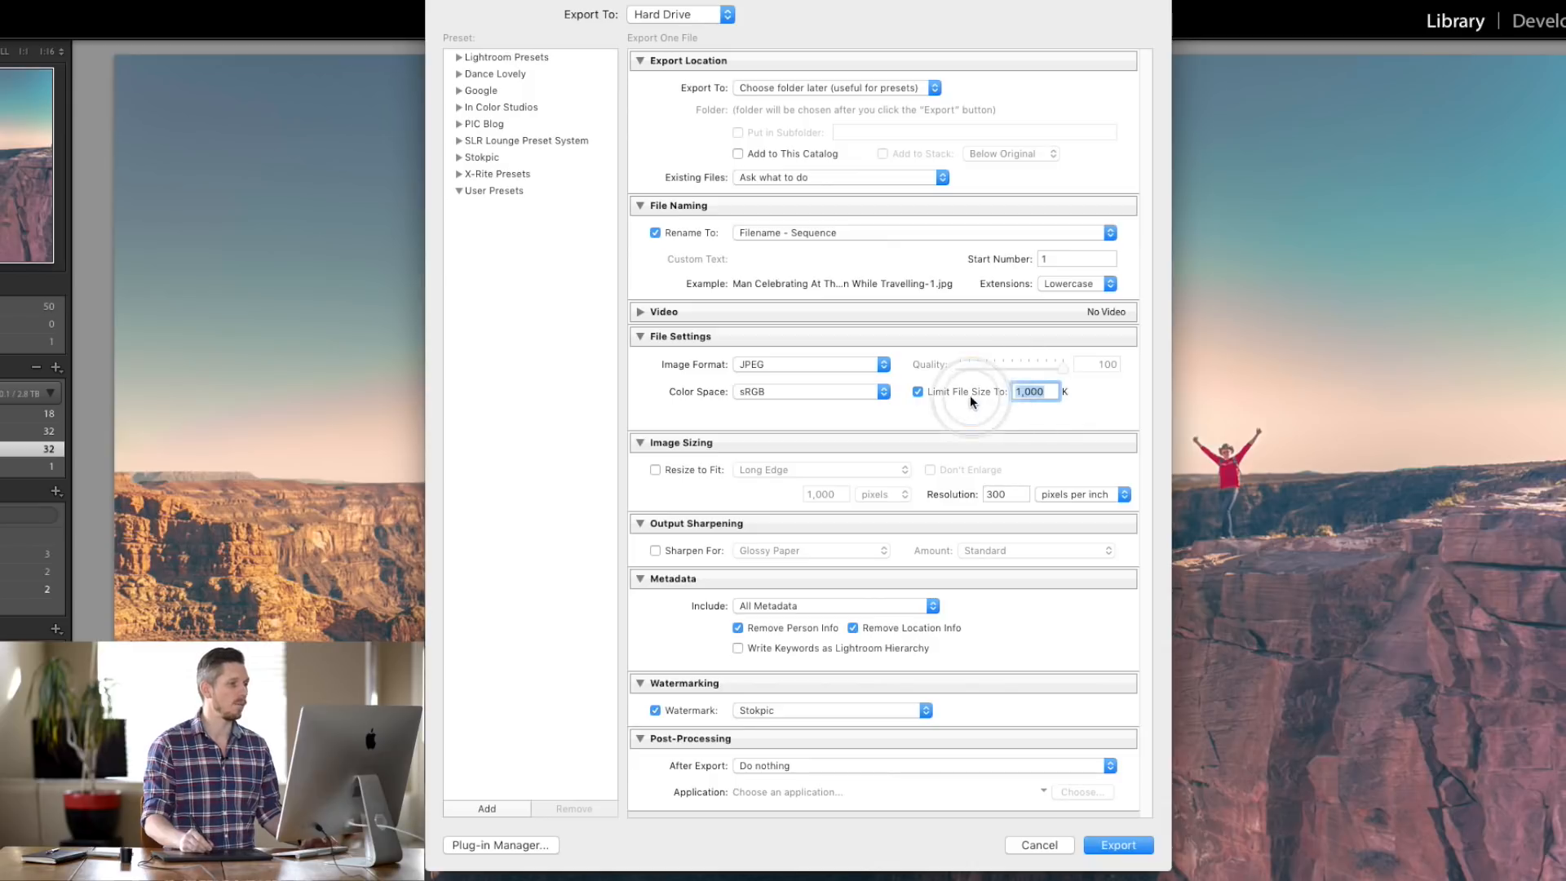
- Resize to fit a 2000-pixel long edge and start adding a new export preset
click(655, 469)
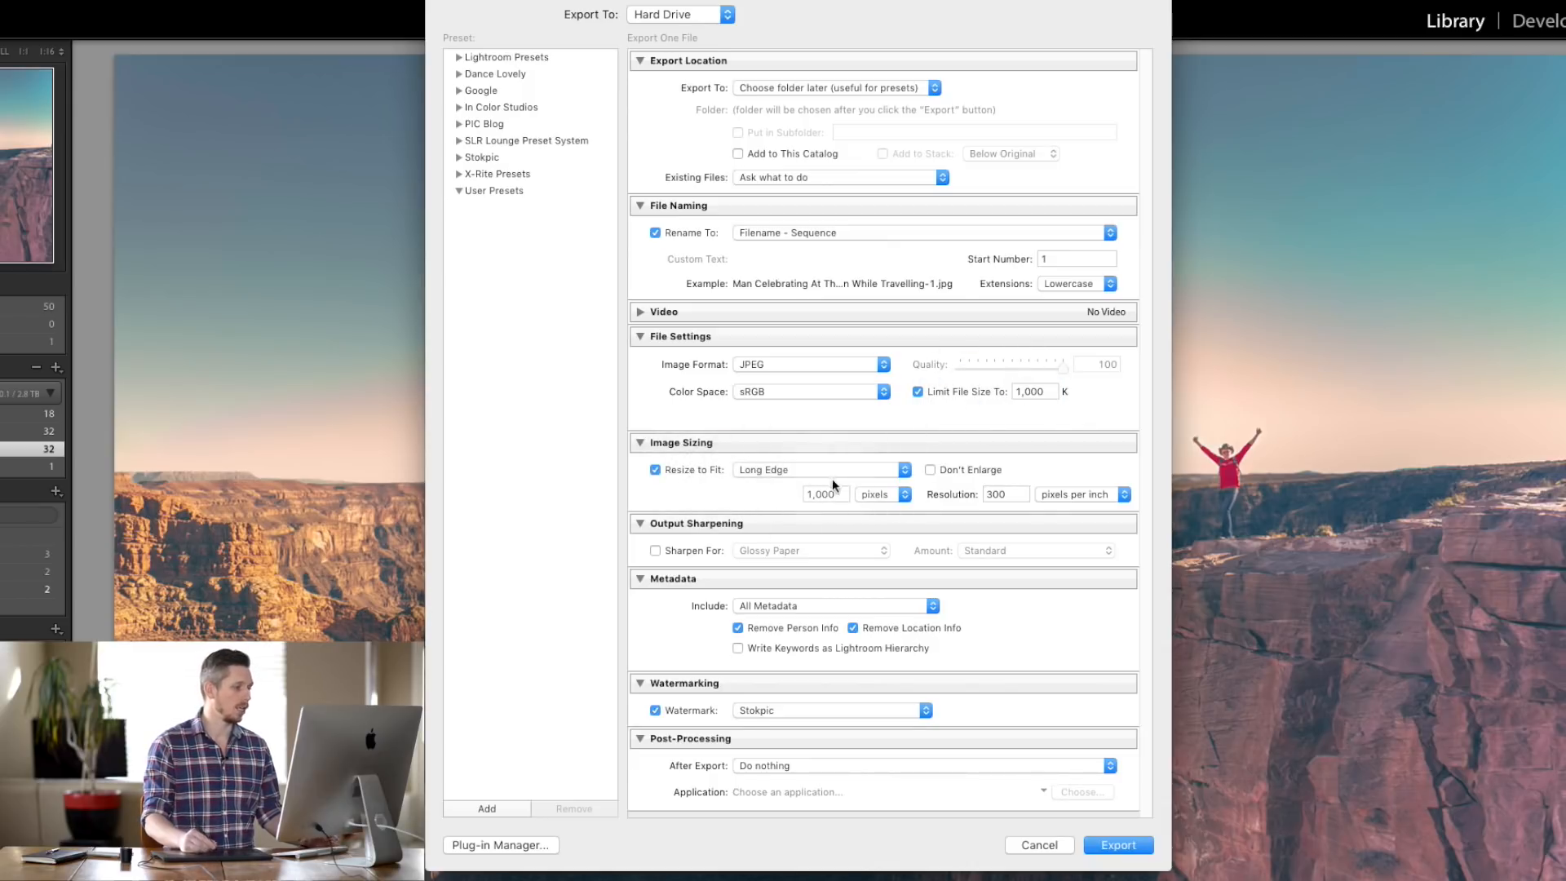
double_click(811, 495)
text(2000)
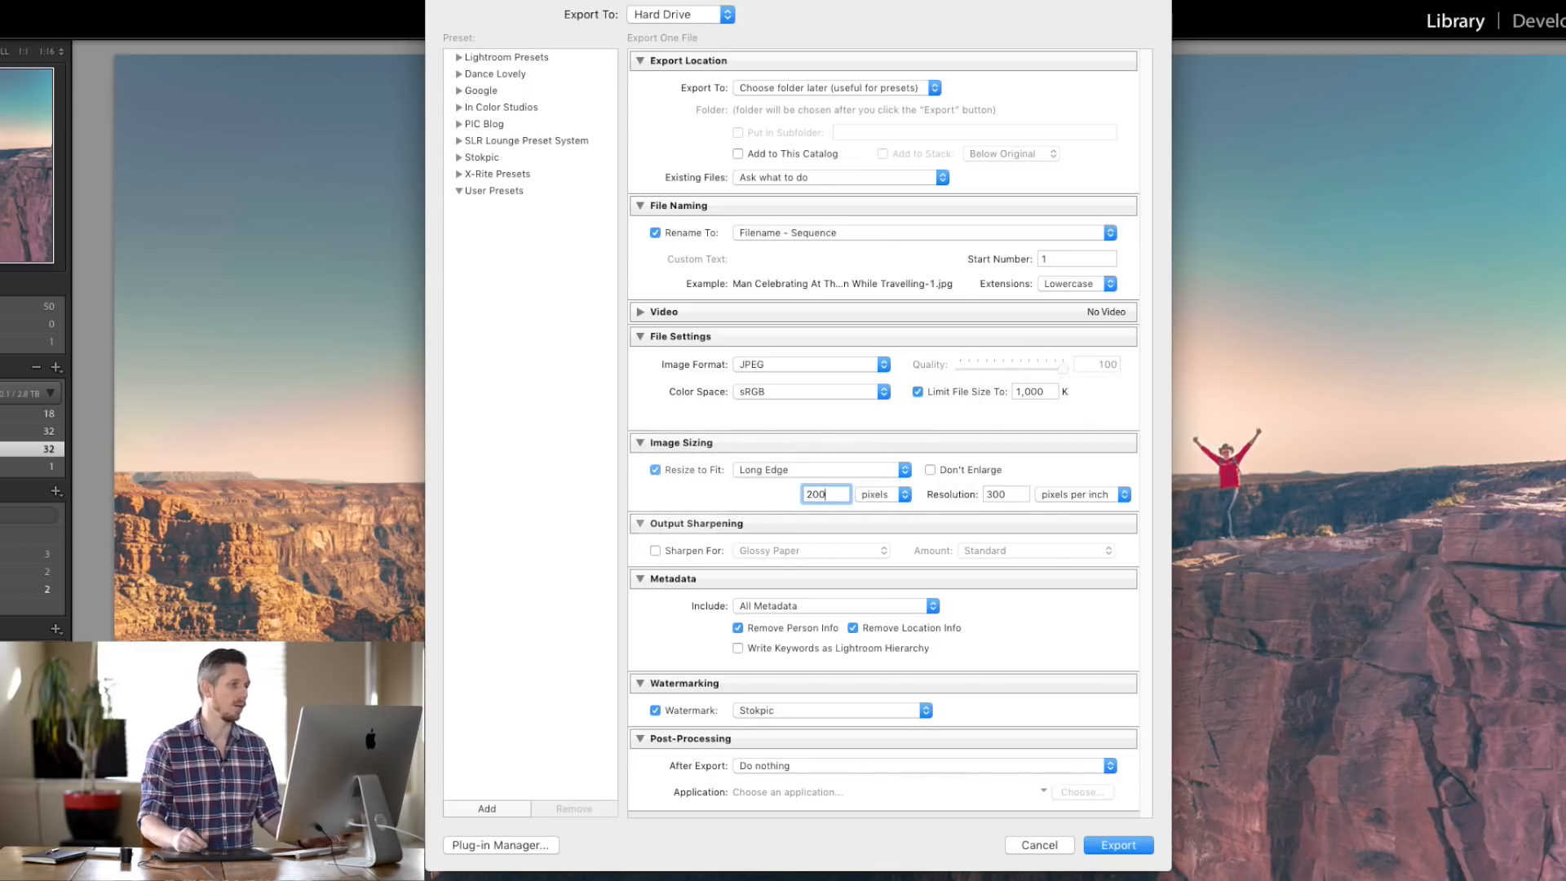
click(936, 416)
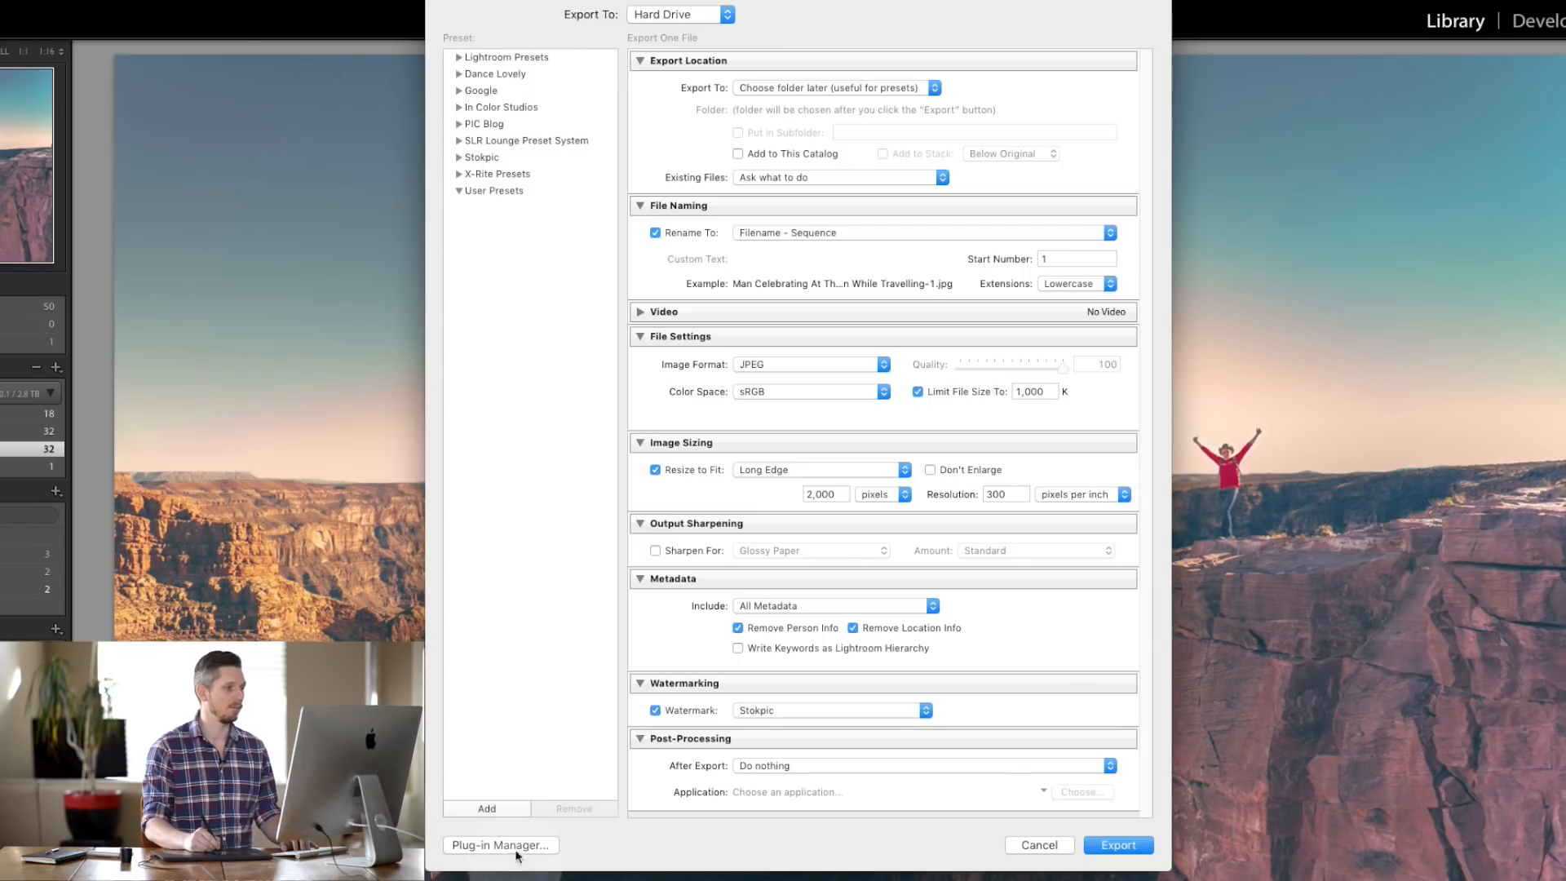
click(486, 808)
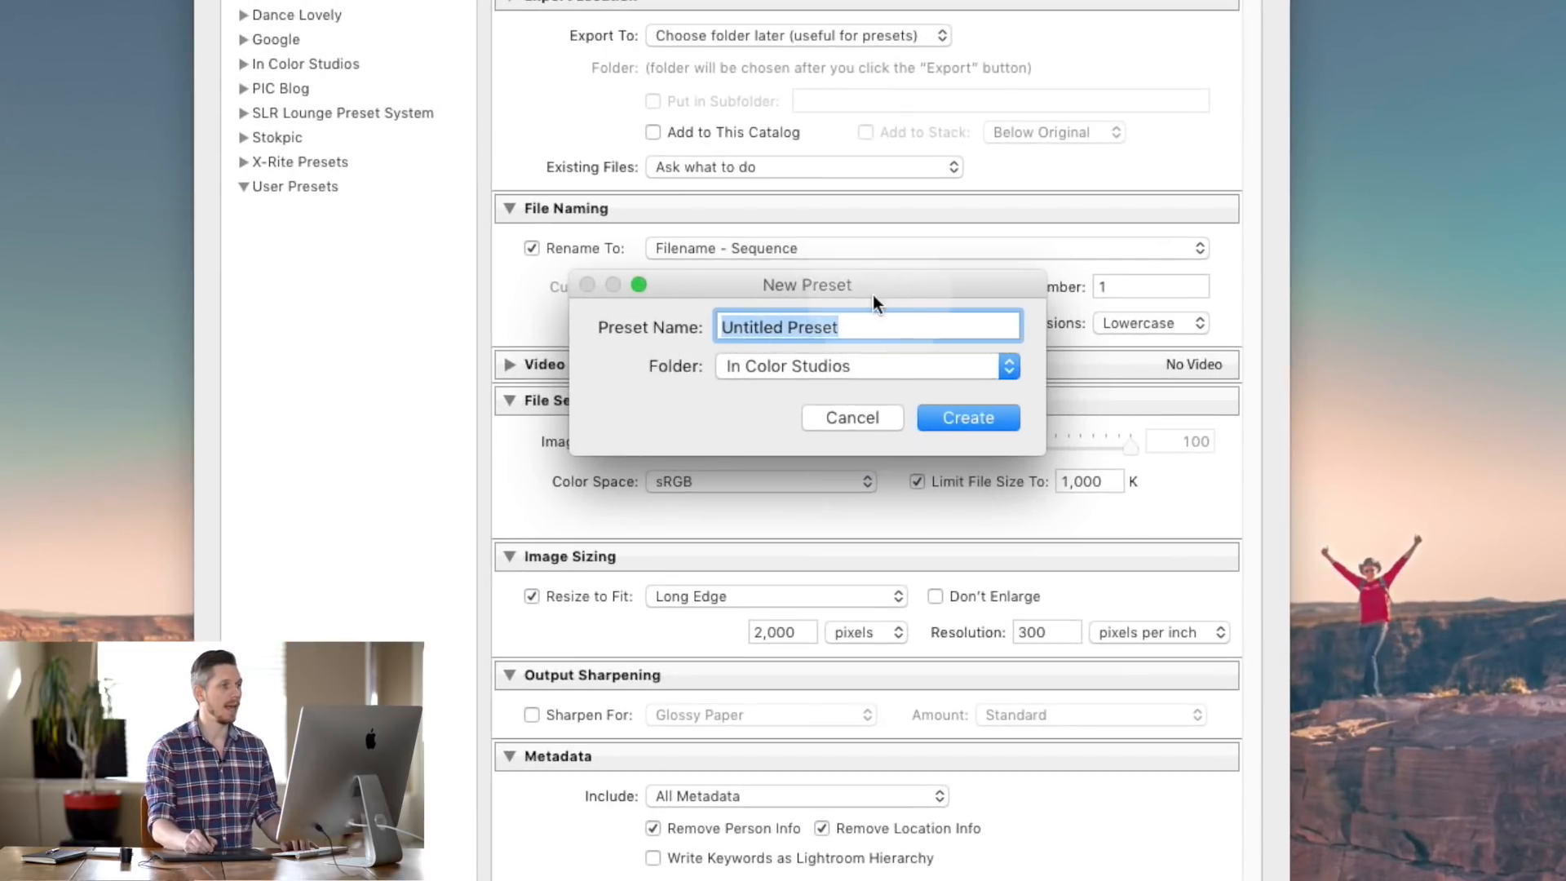
- Cancel the new preset and load In Color Studios' Client Full Size export preset
click(853, 366)
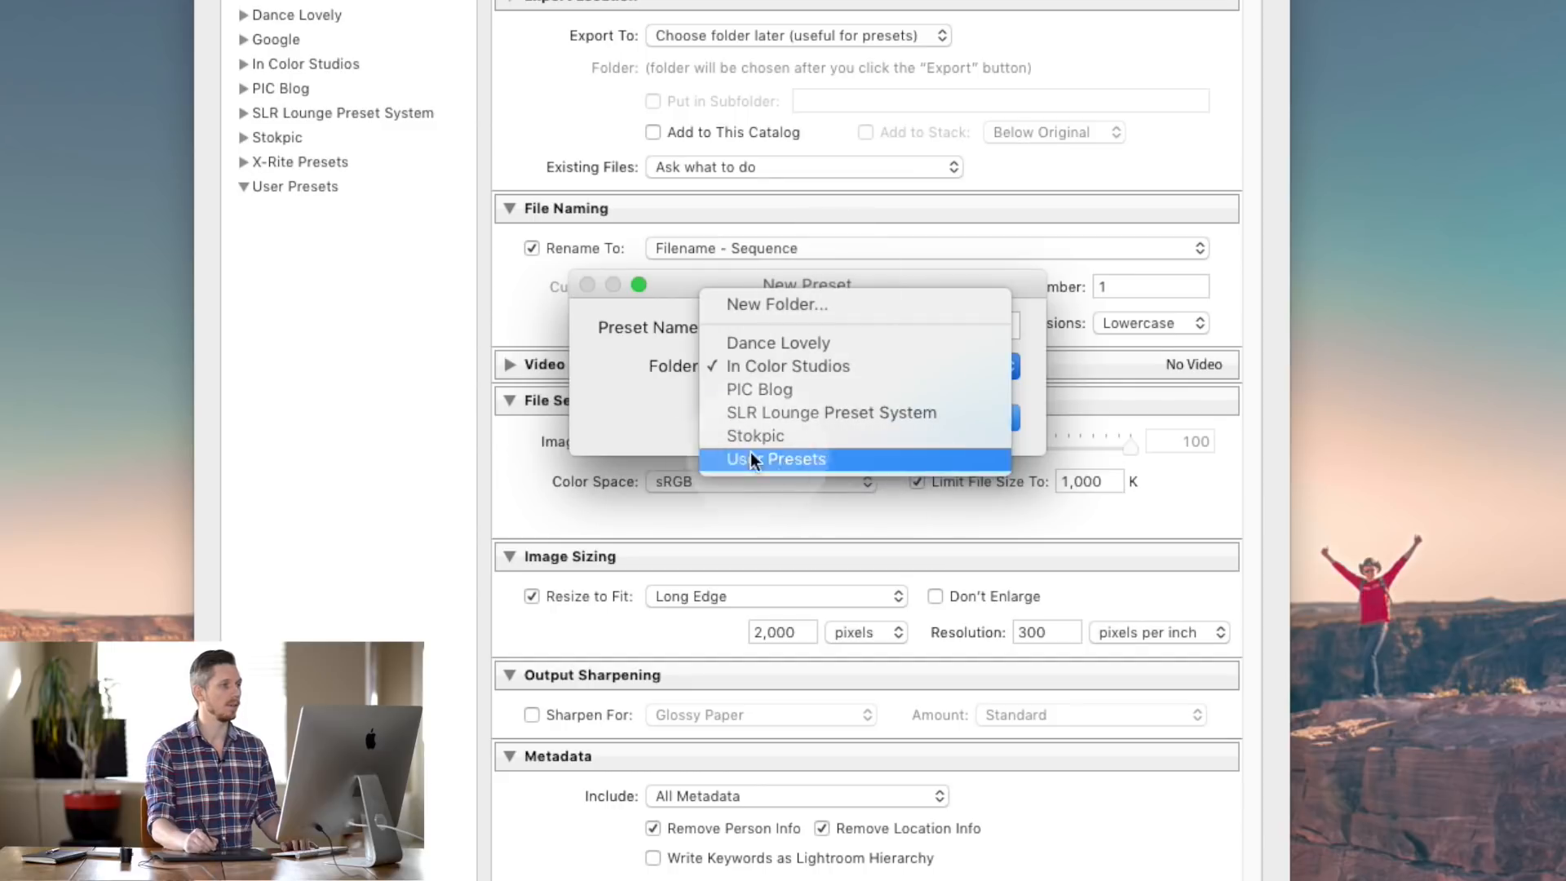
click(654, 400)
click(842, 409)
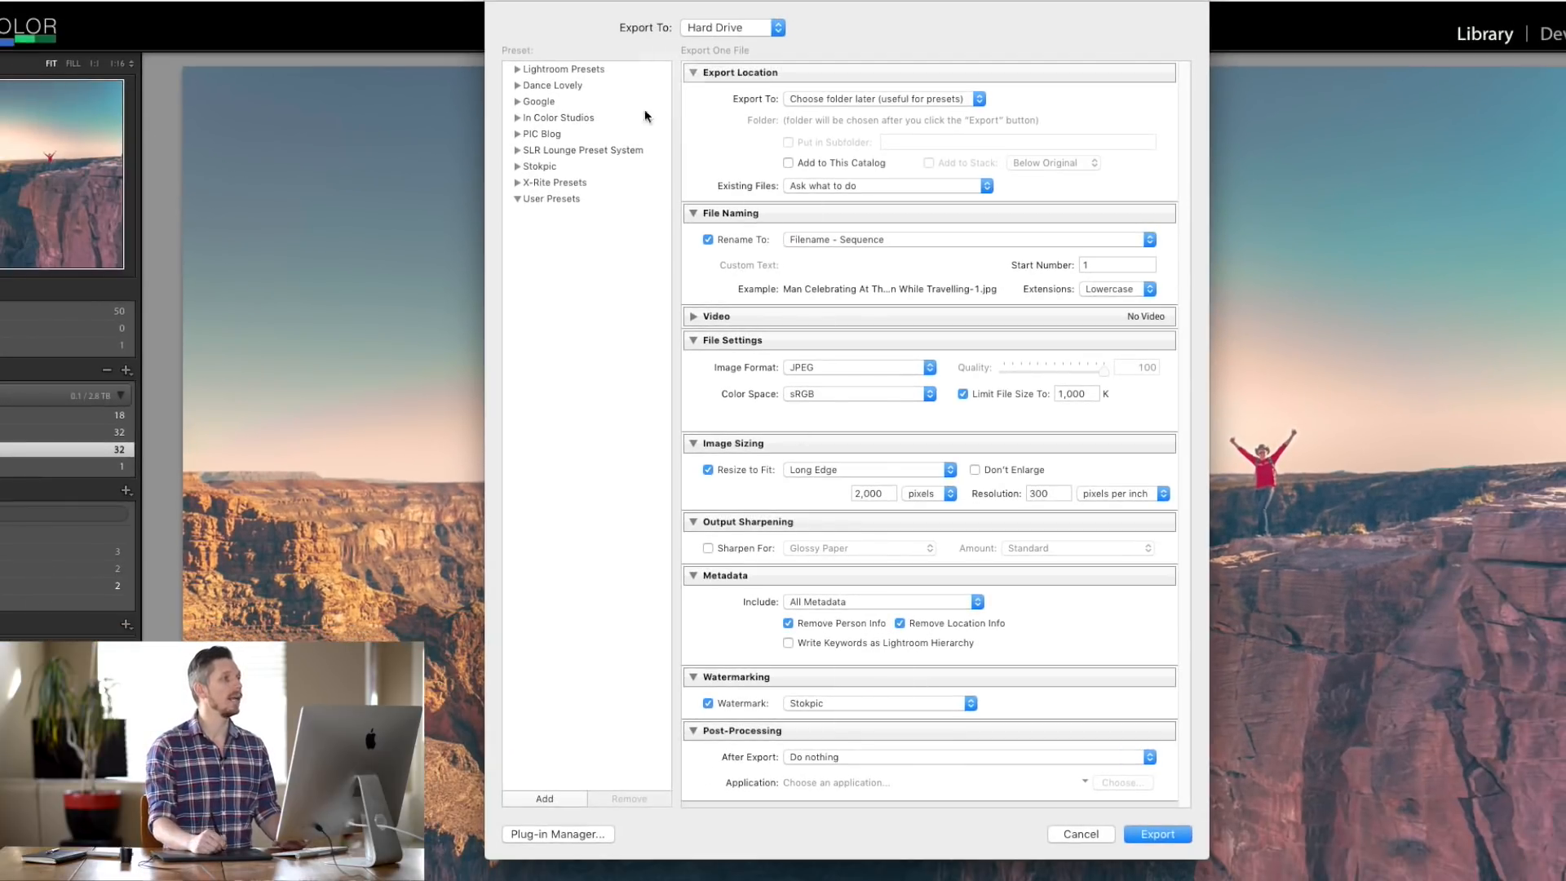
click(515, 71)
click(514, 70)
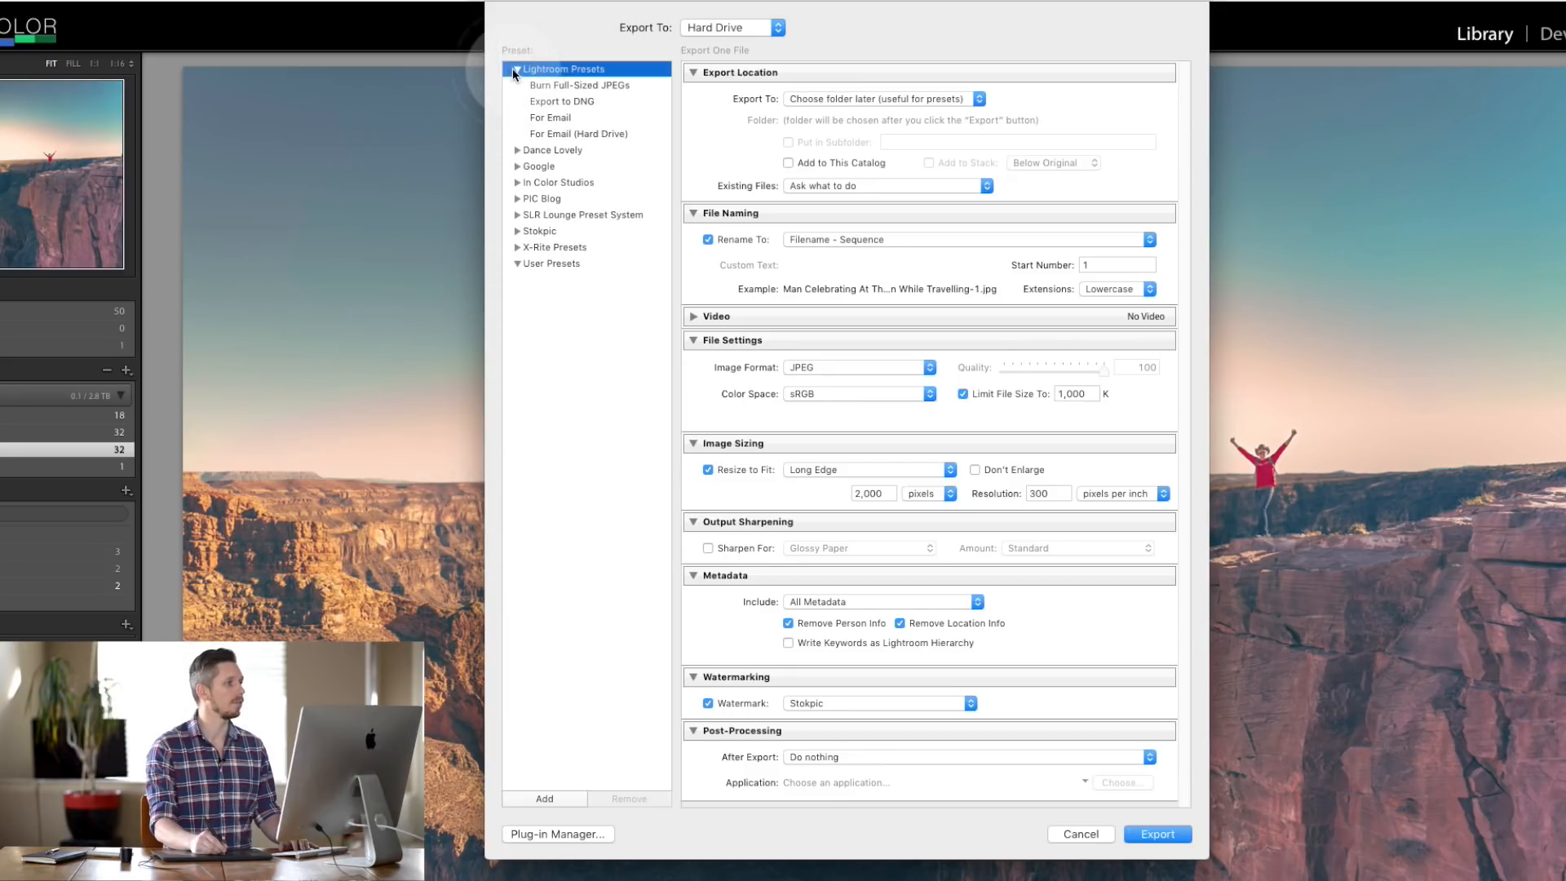
click(515, 69)
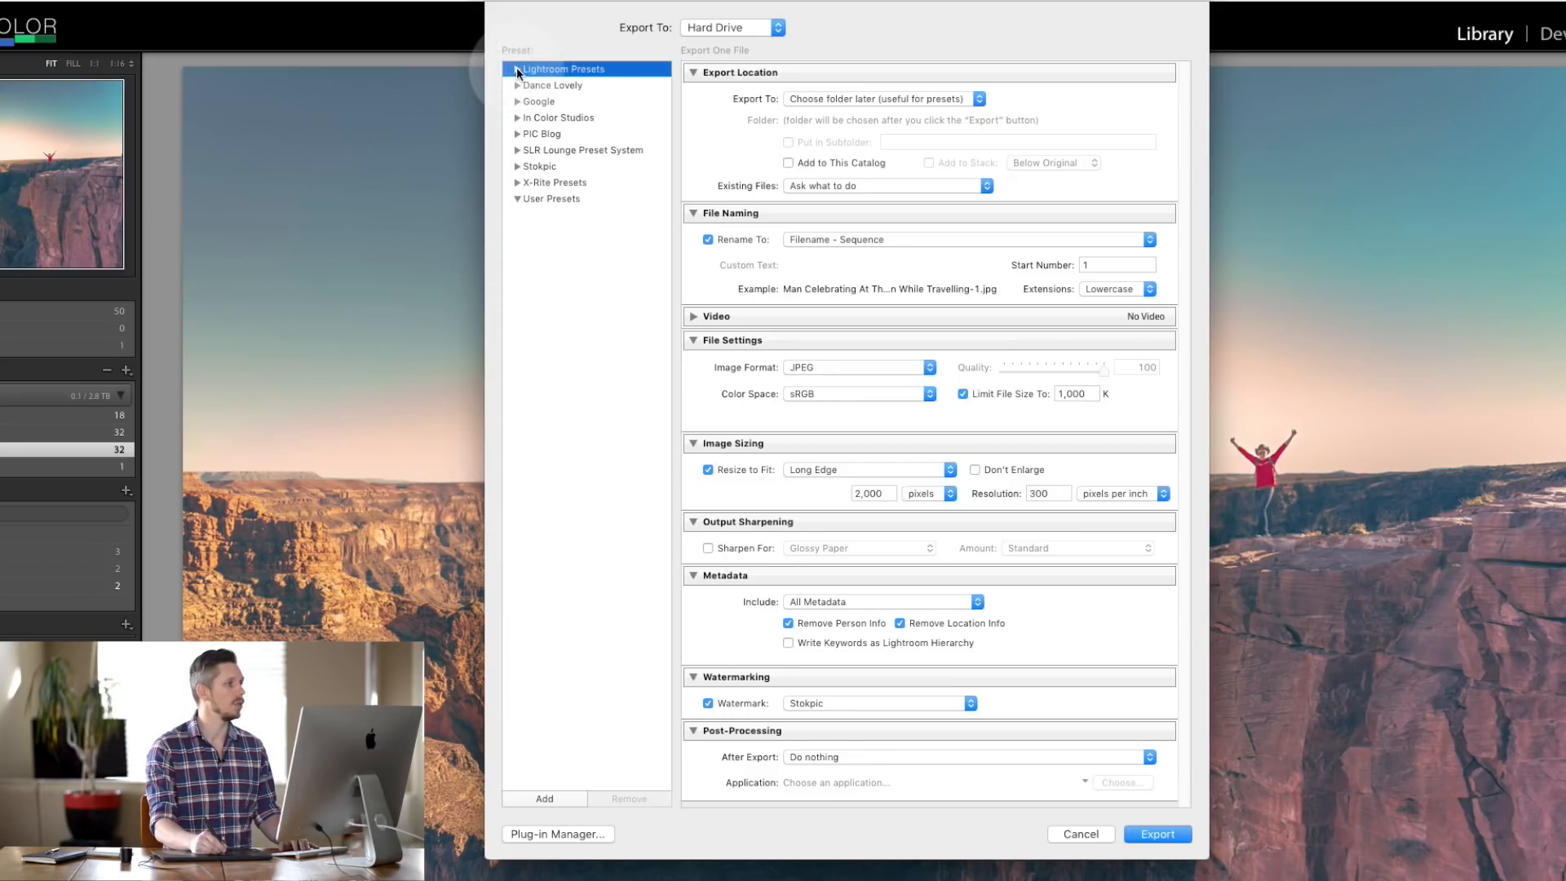
click(517, 117)
click(570, 134)
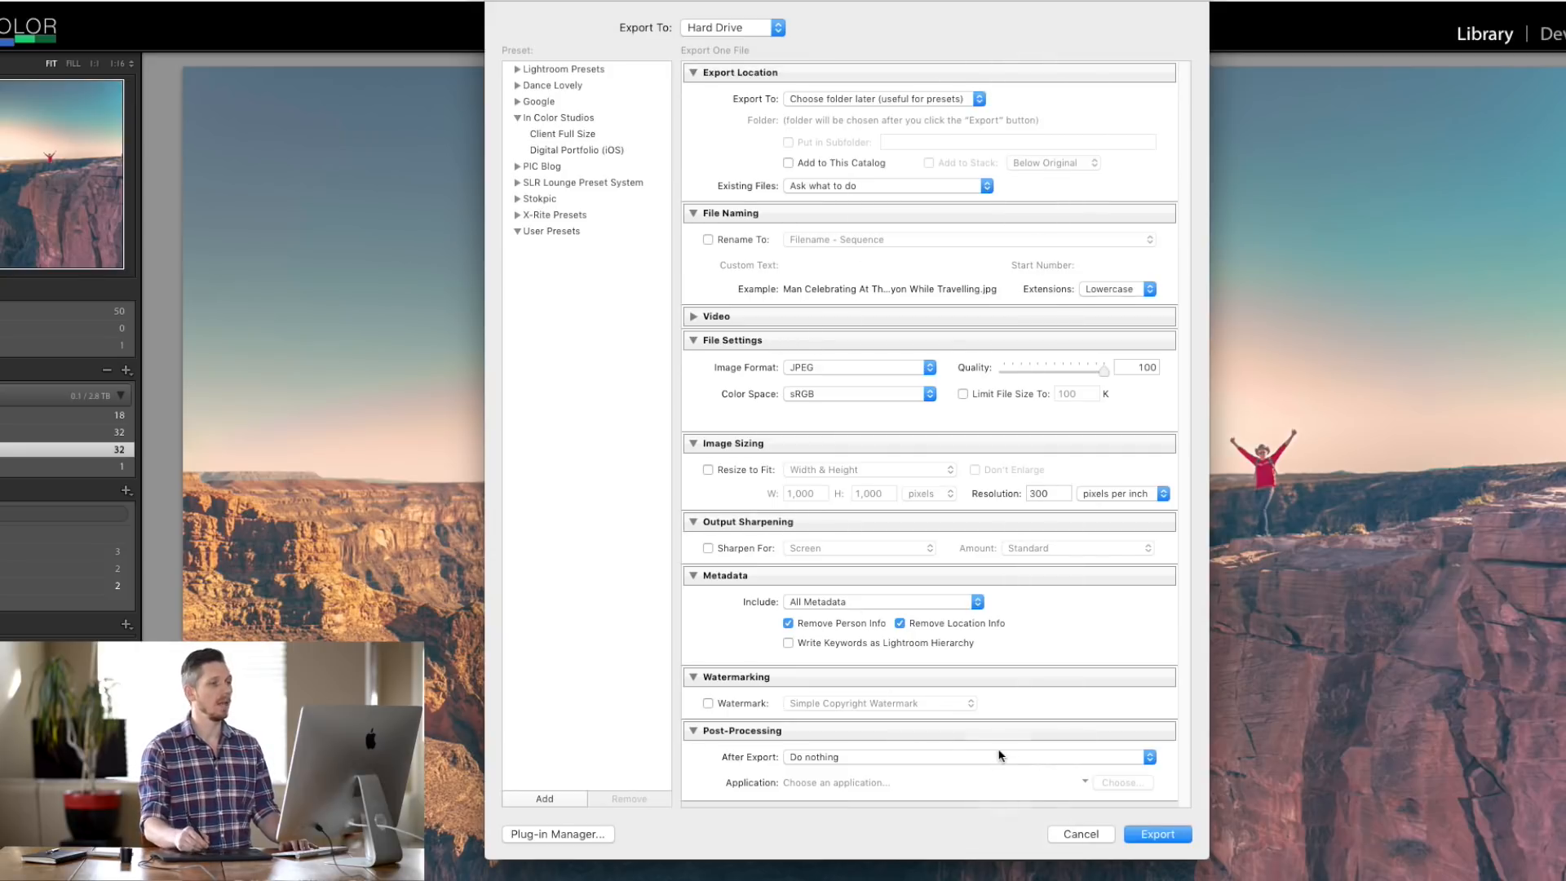
- Export the Grand Canyon photo with the Desktop chosen as the destination folder
click(1158, 833)
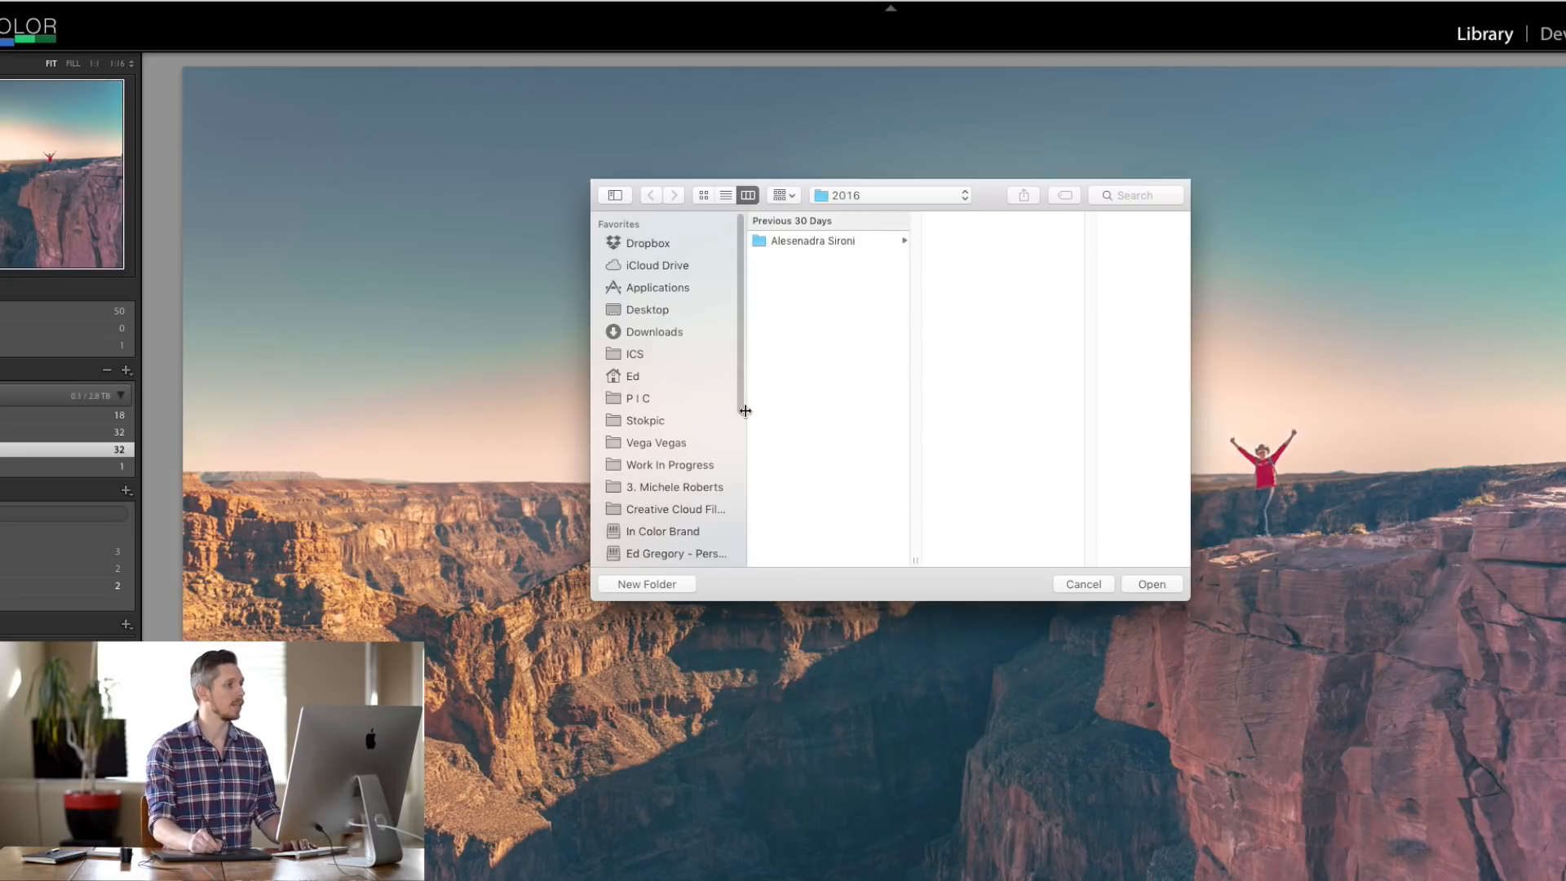
click(662, 312)
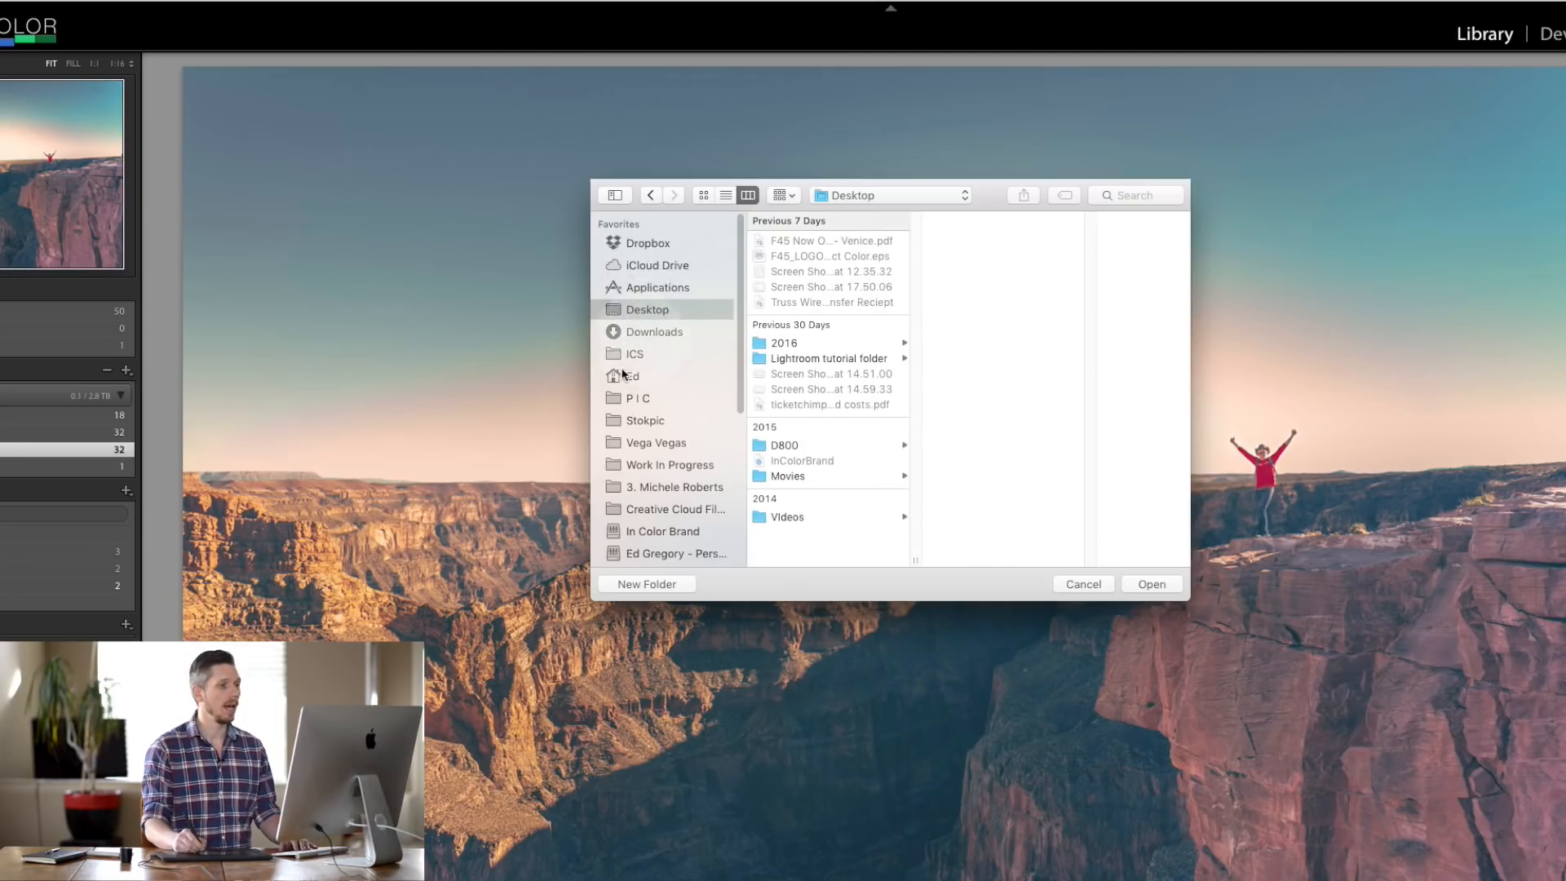
click(1152, 584)
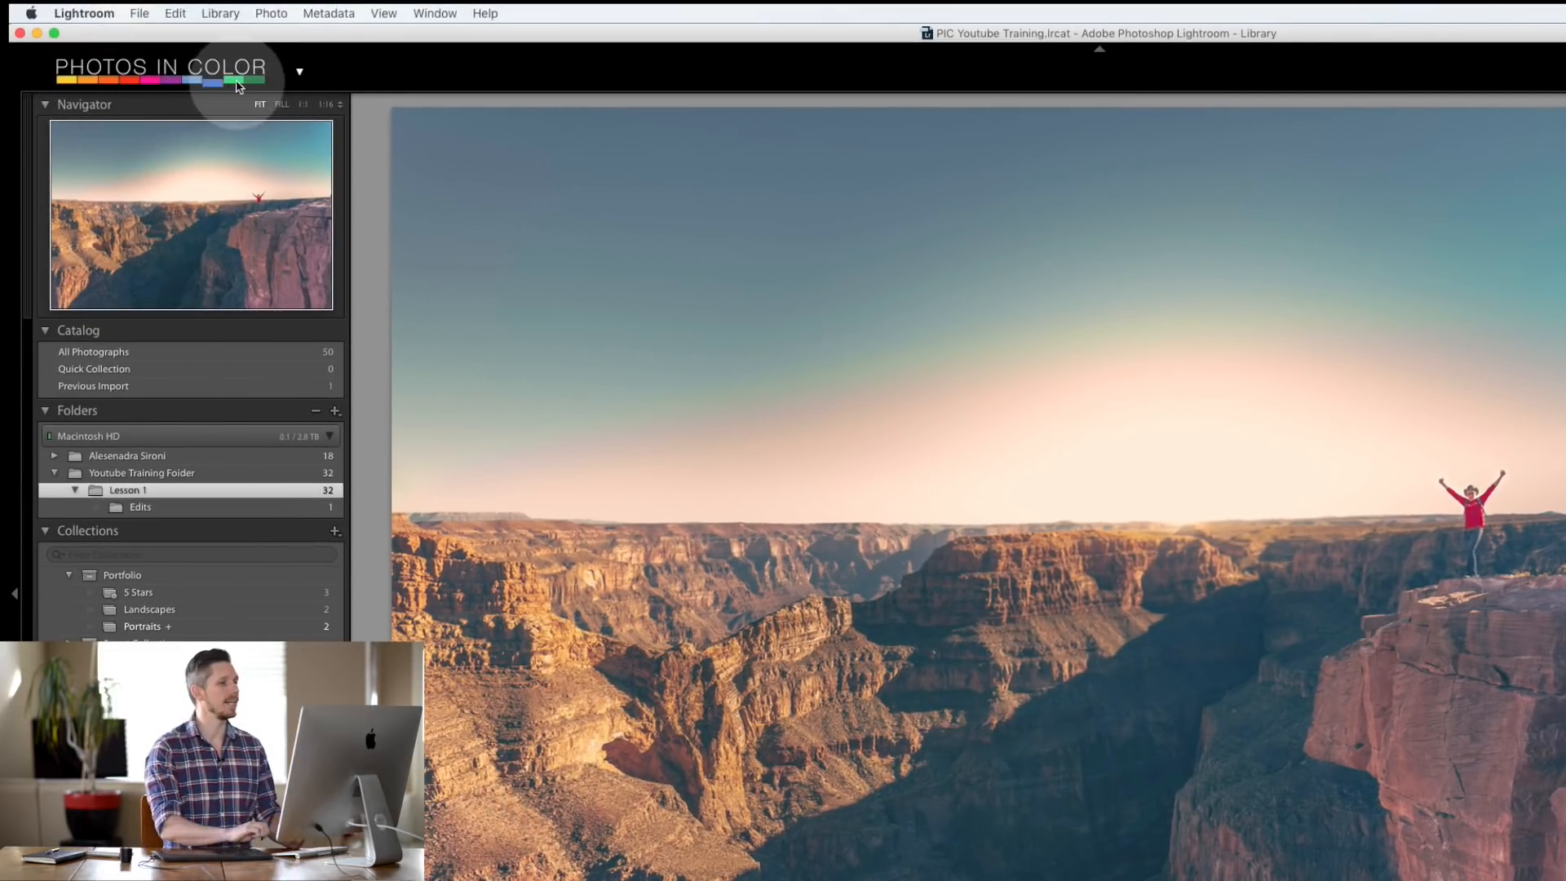
- On the Finder desktop, Quick Look 'Man Celebrating At The Grand Canyon While Travelling.jpg', then close the preview
key(ctrl+Right)
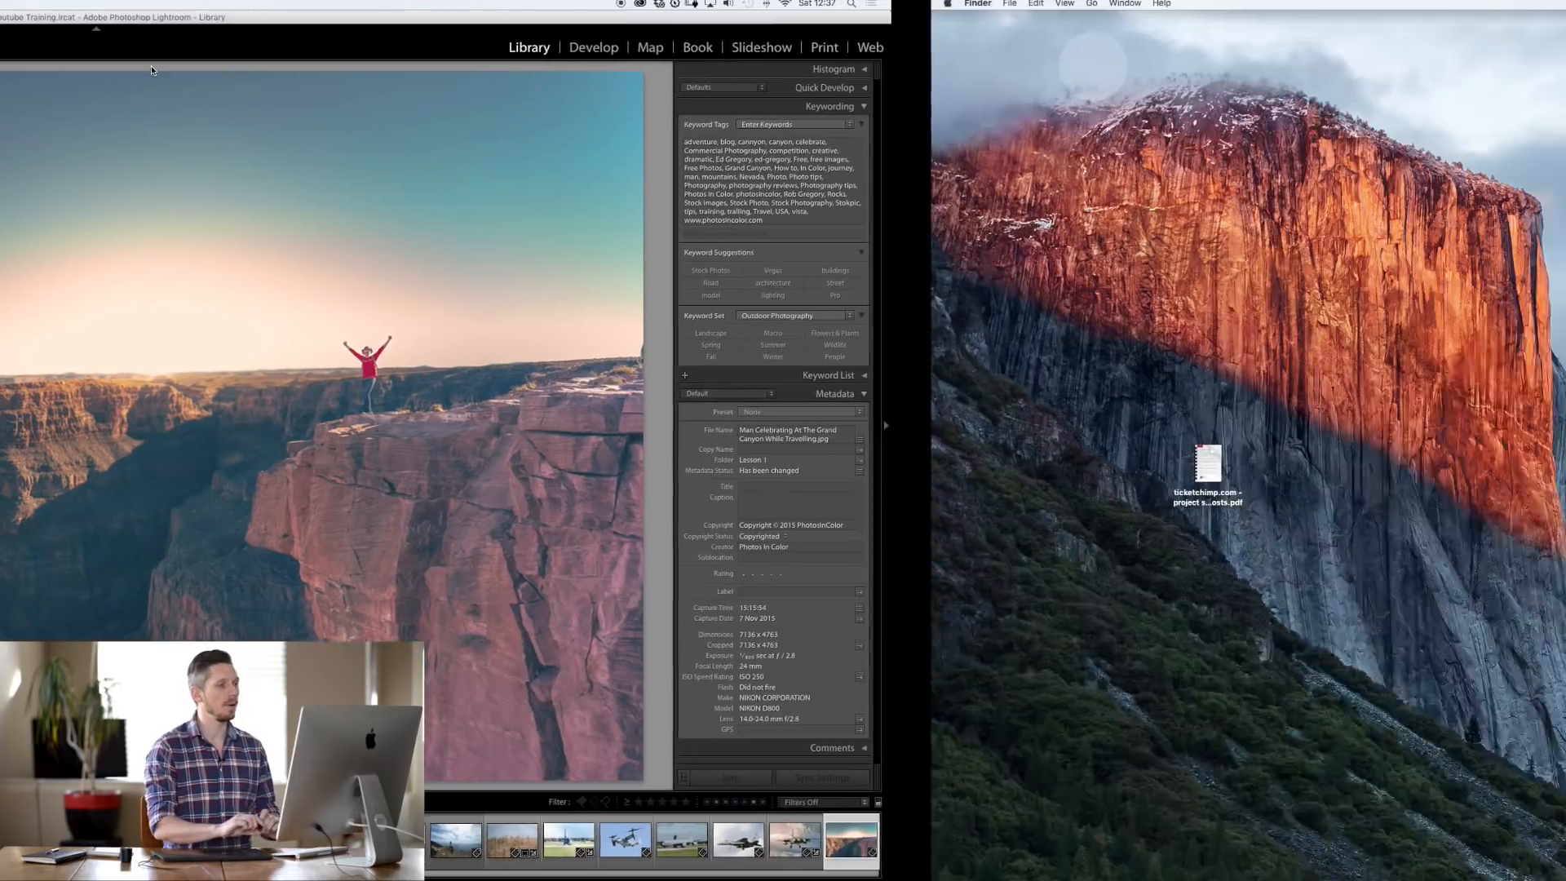
click(1538, 400)
key(space)
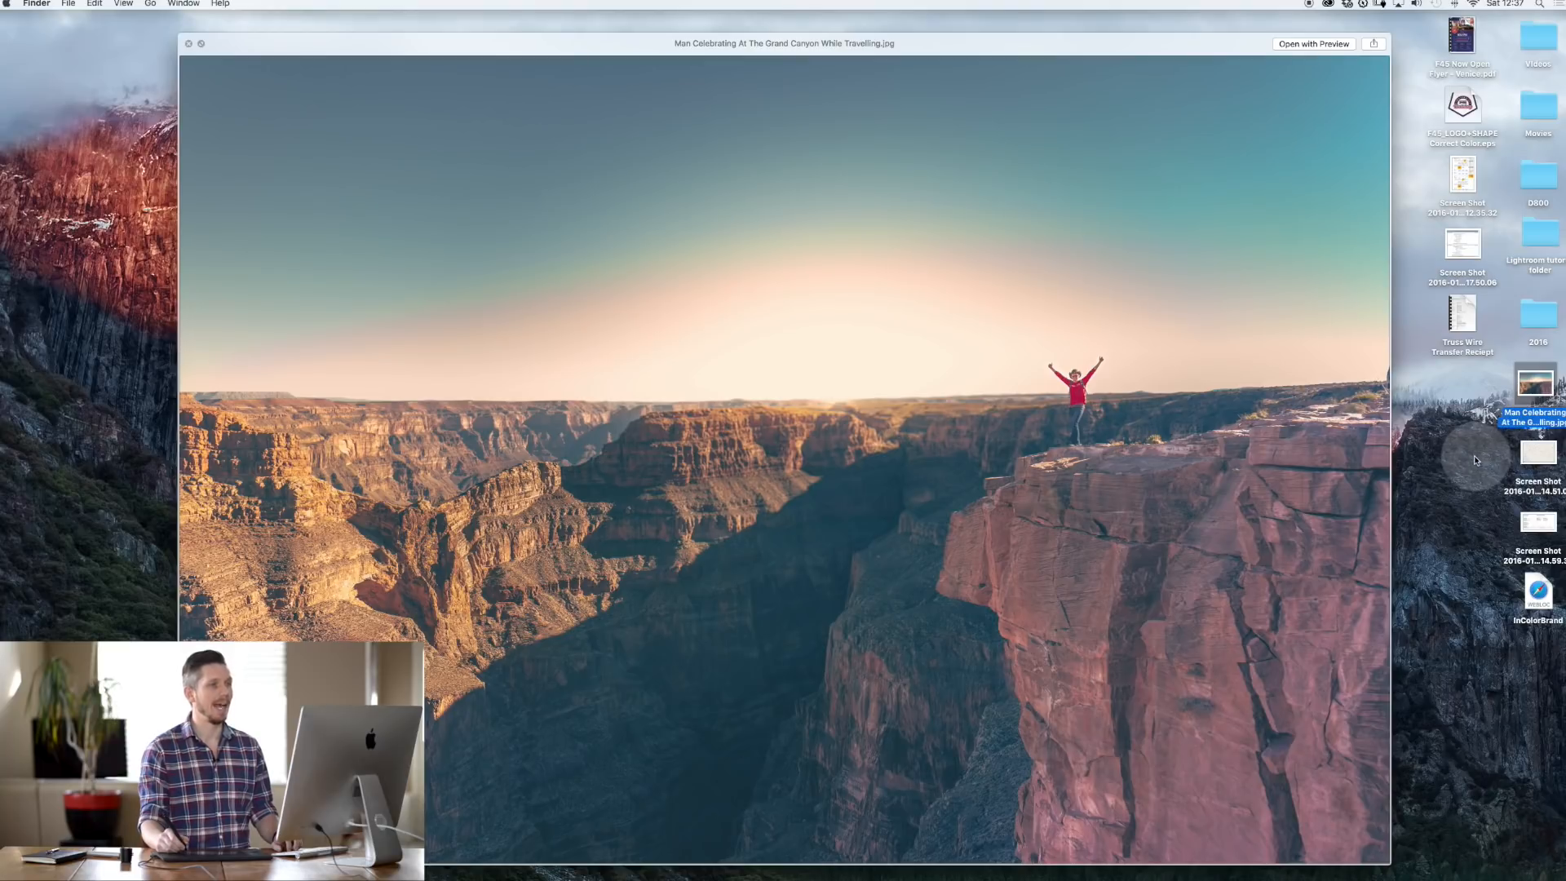
key(space)
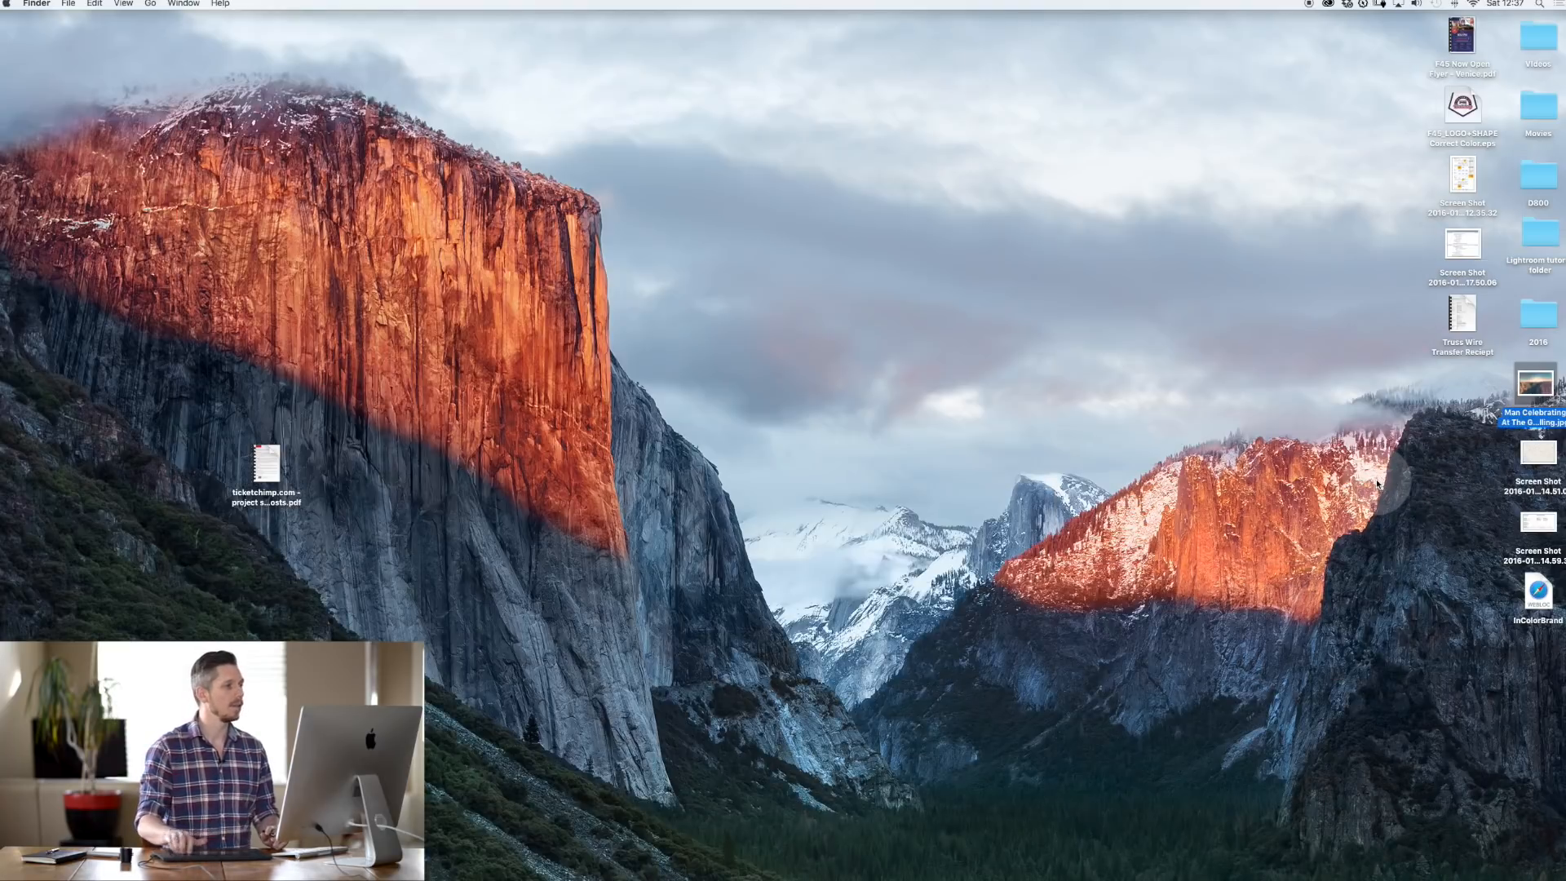